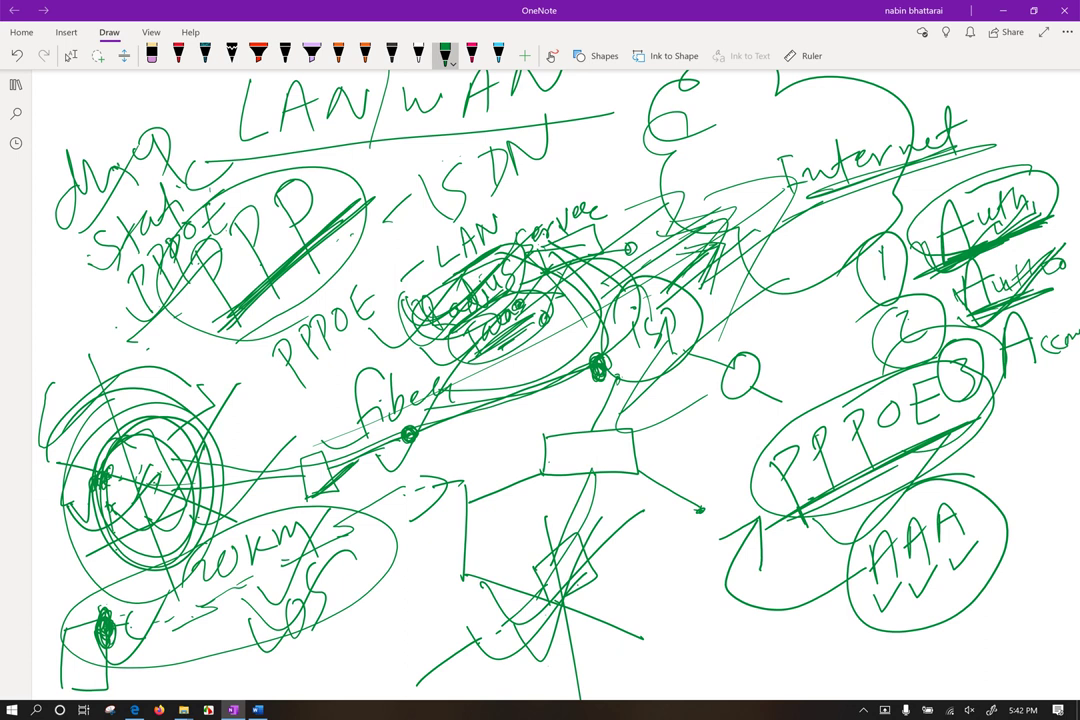
Step: With the green pen, ring PPPOE and LAN server in a large ellipse and add a right-side loop
{"action": "left_click", "coordinate": [70, 56]}
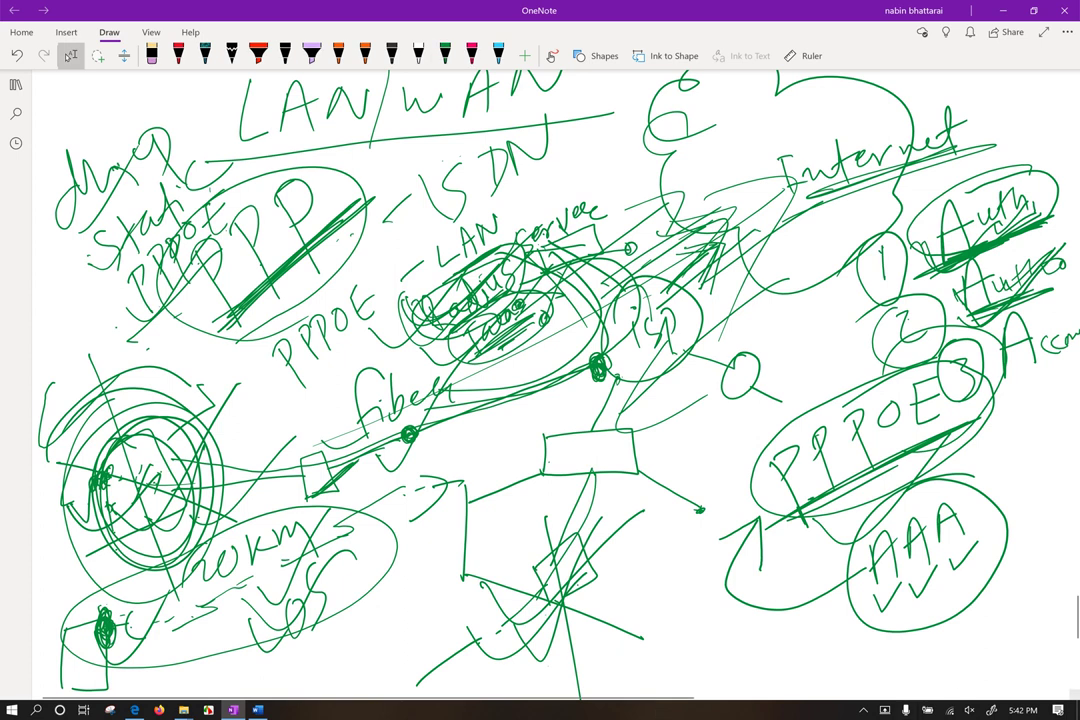
{"action": "scroll", "coordinate": [680, 300], "scroll_direction": "down", "scroll_amount": 1}
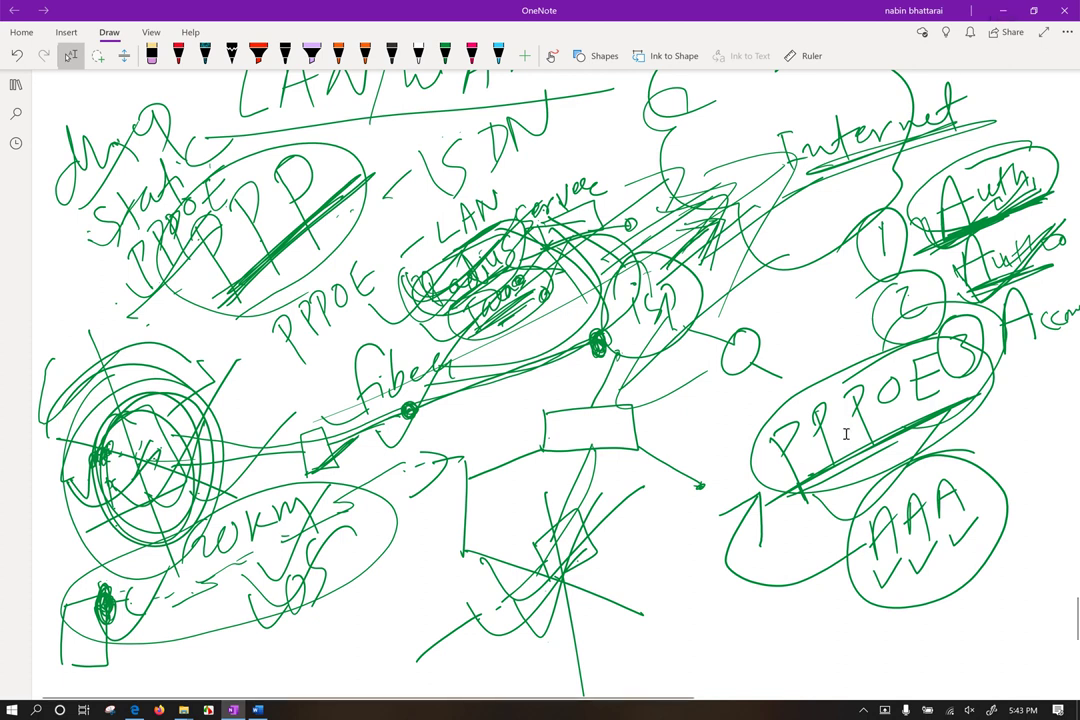
{"action": "left_click", "coordinate": [445, 55]}
{"action": "mouse_move", "coordinate": [410, 140]}
{"action": "left_mouse_down"}
{"action": "mouse_move", "coordinate": [190, 310]}
{"action": "mouse_move", "coordinate": [690, 225]}
{"action": "left_mouse_up"}
{"action": "left_click_drag", "start_coordinate": [620, 400], "coordinate": [820, 380]}
{"action": "left_click_drag", "start_coordinate": [550, 150], "coordinate": [190, 320]}
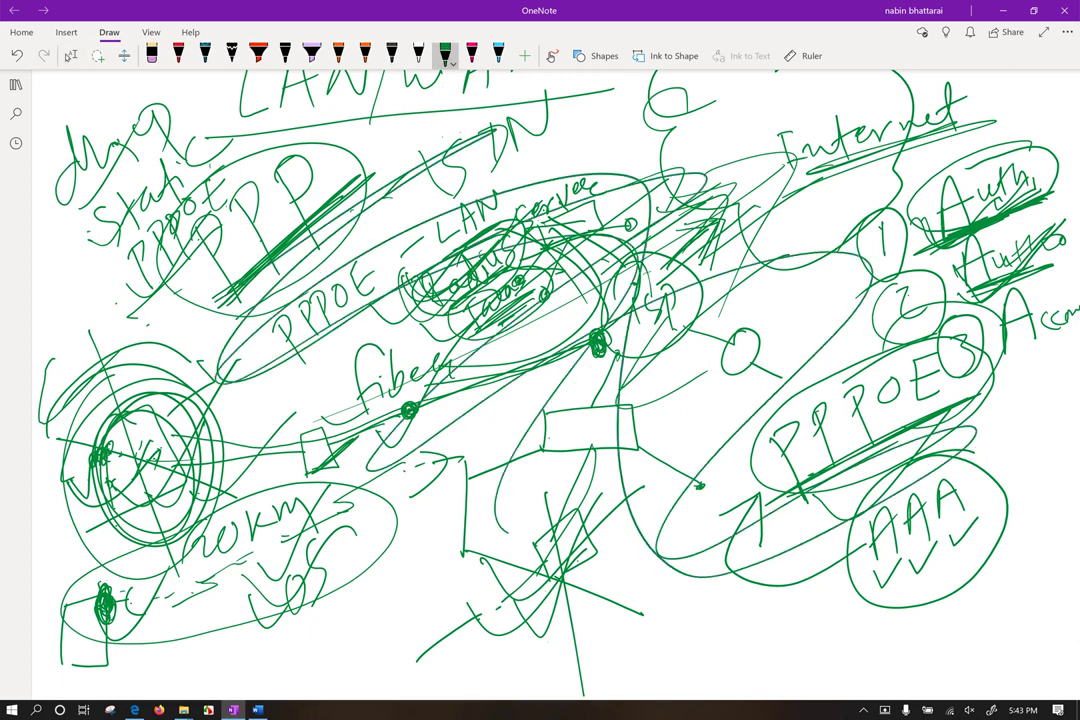
{"action": "left_click", "coordinate": [71, 55]}
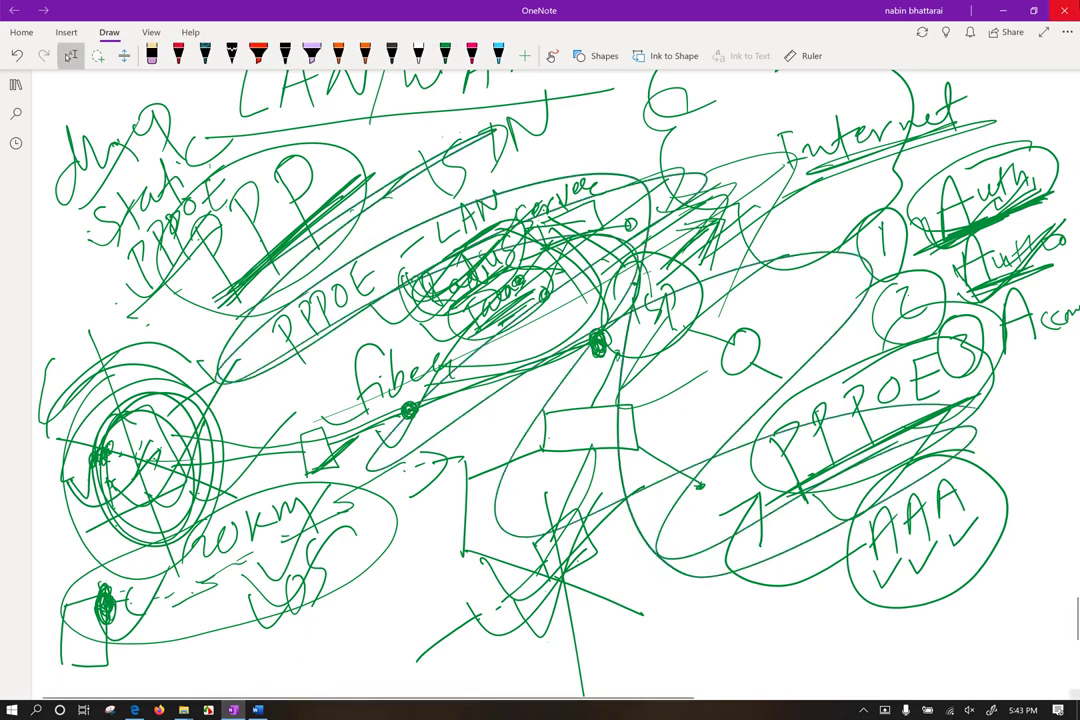
Step: Show the desktop and open Network Connections (NCPA.CPL) full screen
{"action": "key", "text": "super+d"}
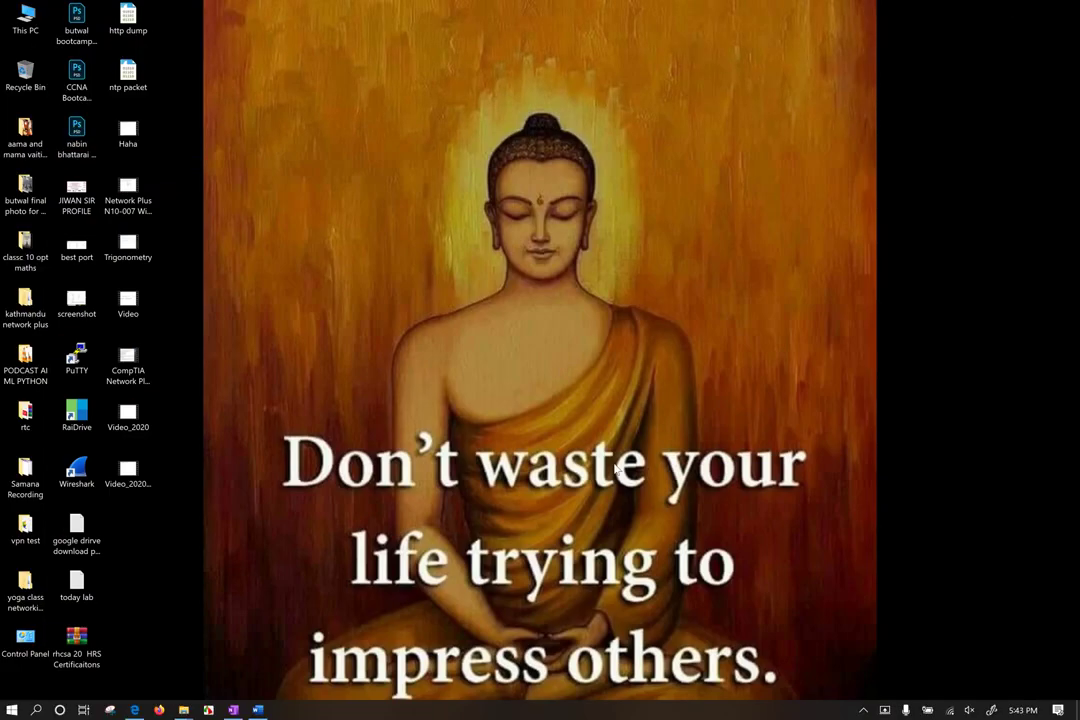
{"action": "key", "text": "super"}
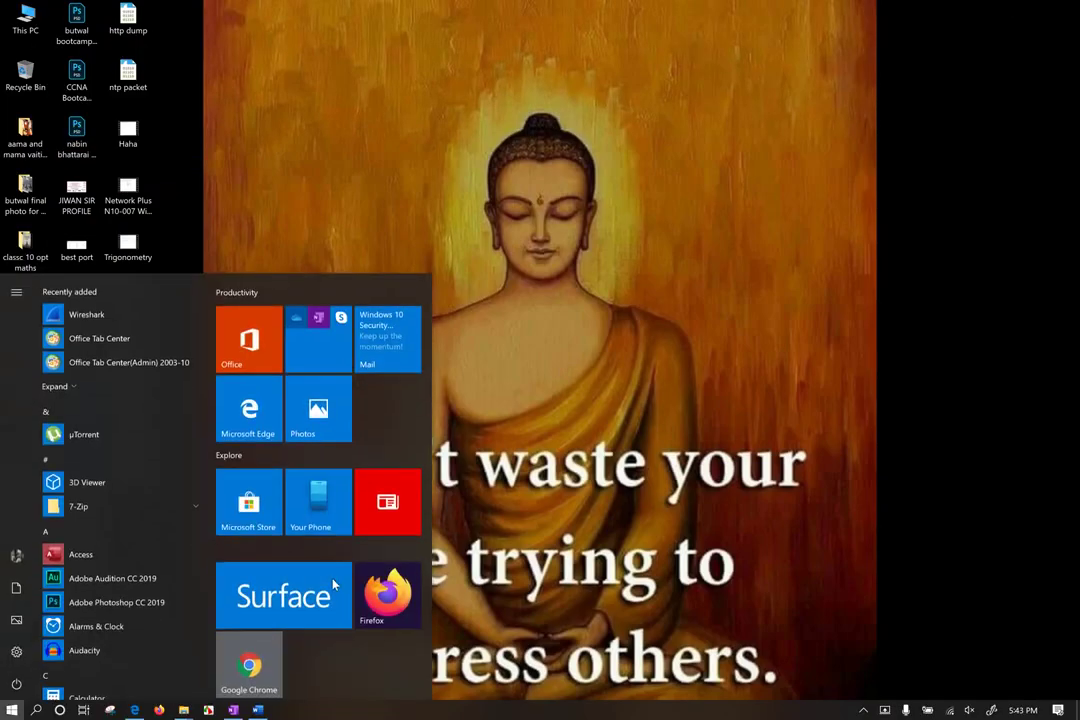
{"action": "key", "text": "Escape"}
{"action": "key", "text": "super"}
{"action": "type", "text": "NCPA"}
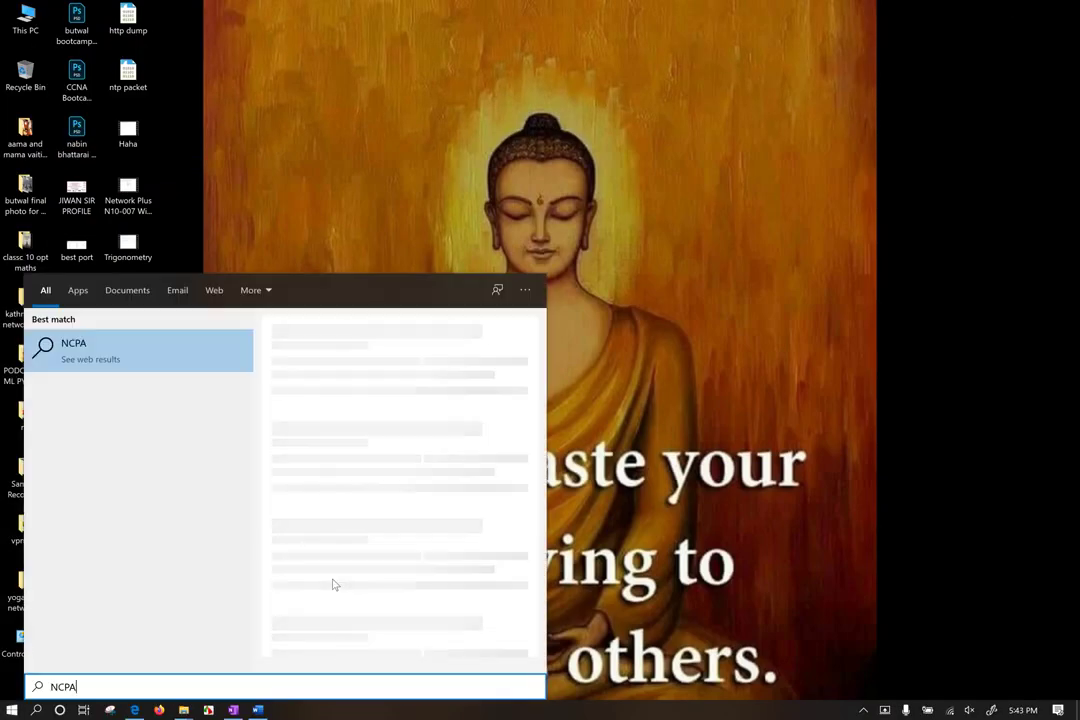
{"action": "type", "text": ".CPL"}
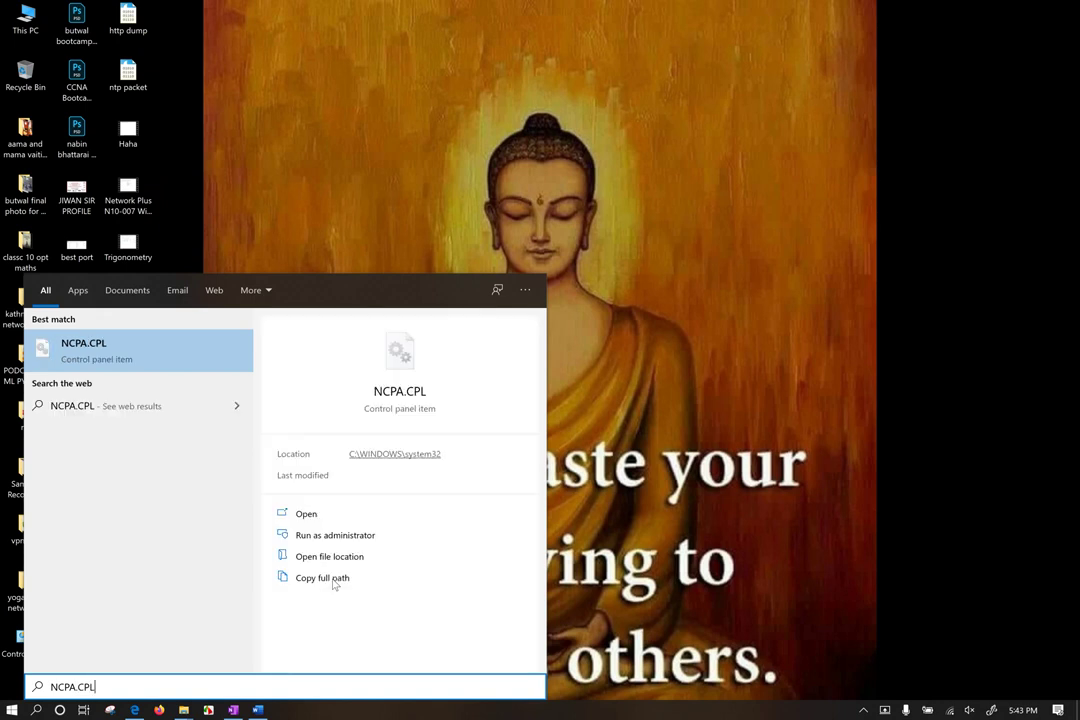
{"action": "left_click", "coordinate": [90, 366]}
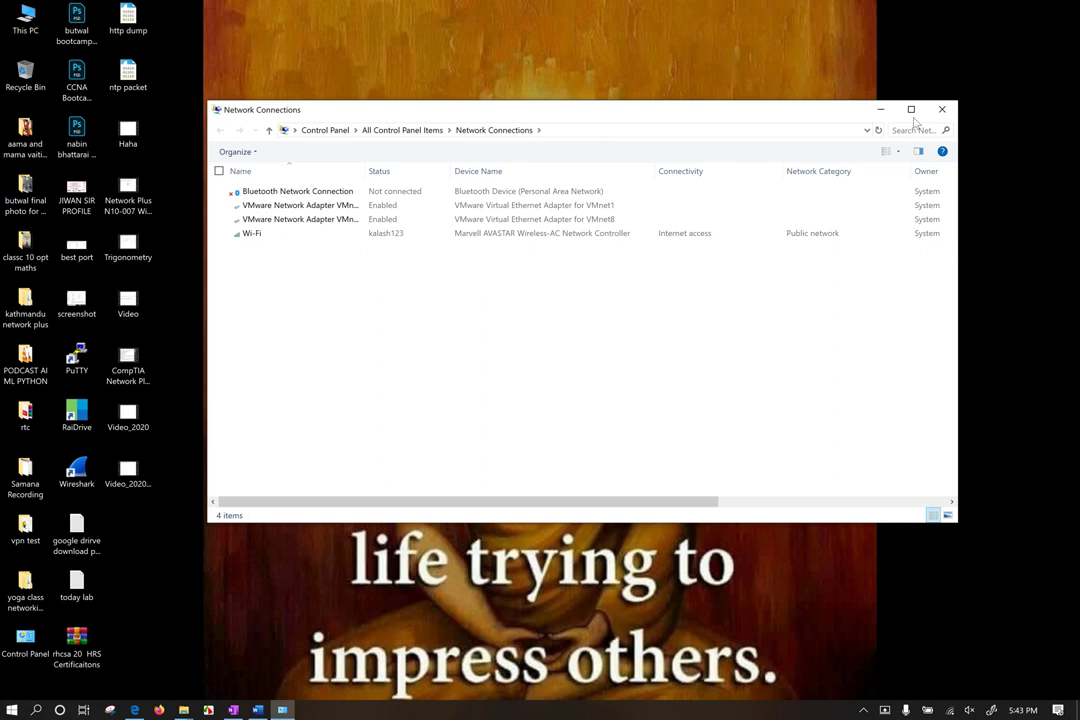
{"action": "left_click", "coordinate": [913, 115]}
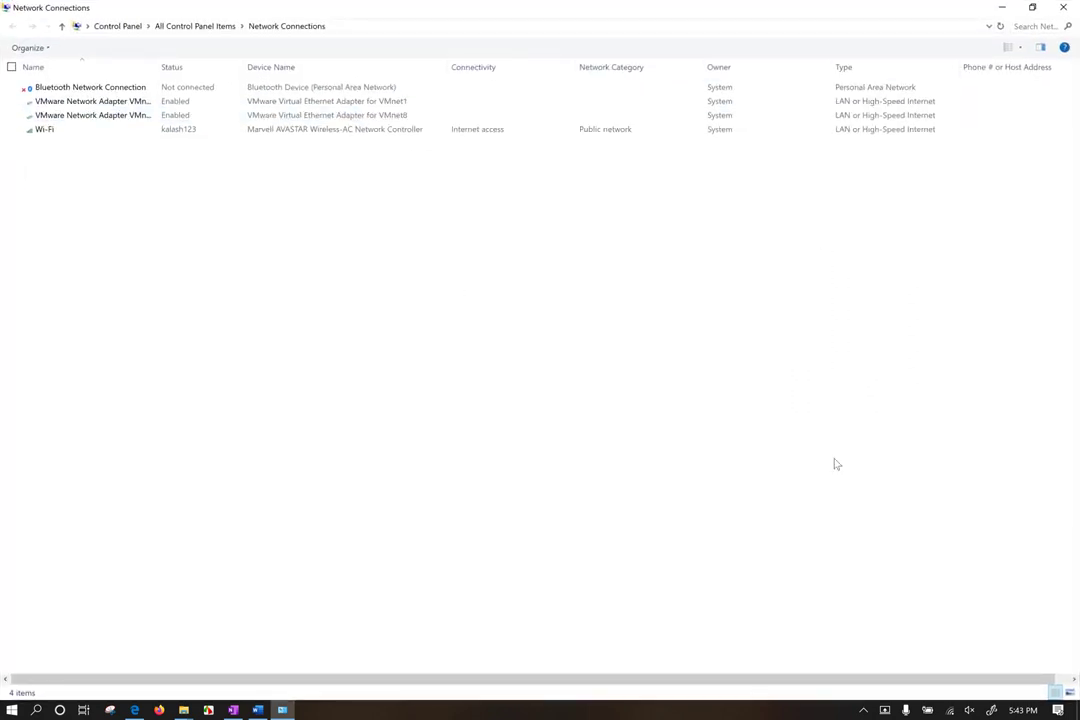
Step: Check the Wi-Fi status and Network & Internet settings, then close both windows
{"action": "left_click", "coordinate": [949, 710]}
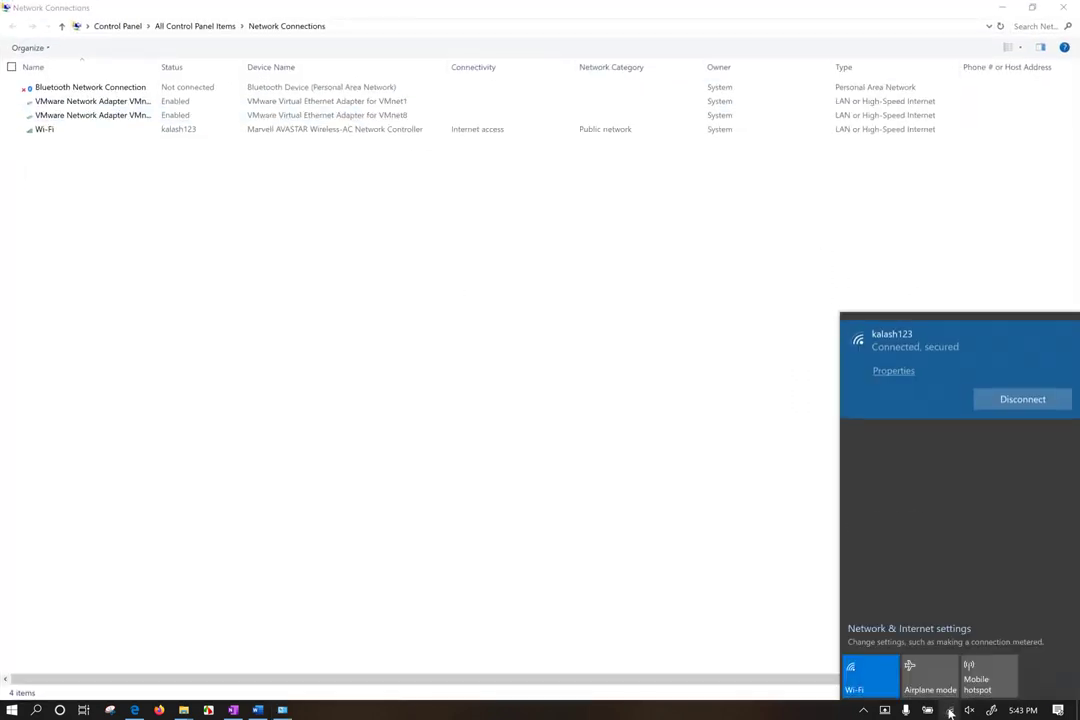
{"action": "right_click", "coordinate": [949, 710]}
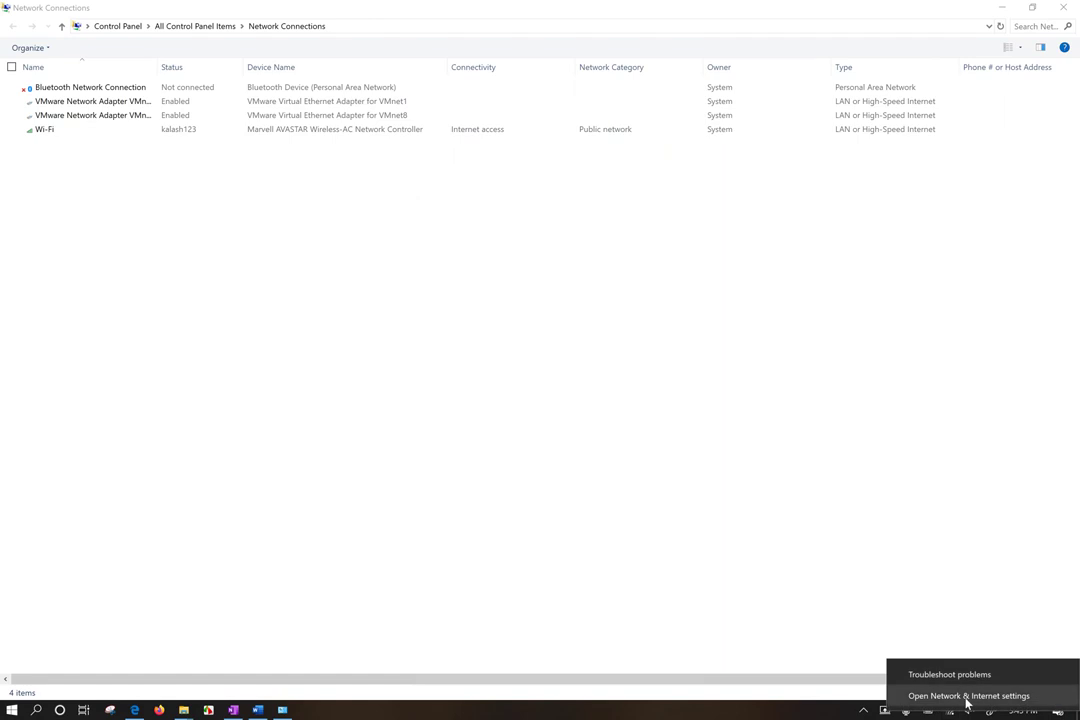
{"action": "left_click", "coordinate": [967, 696]}
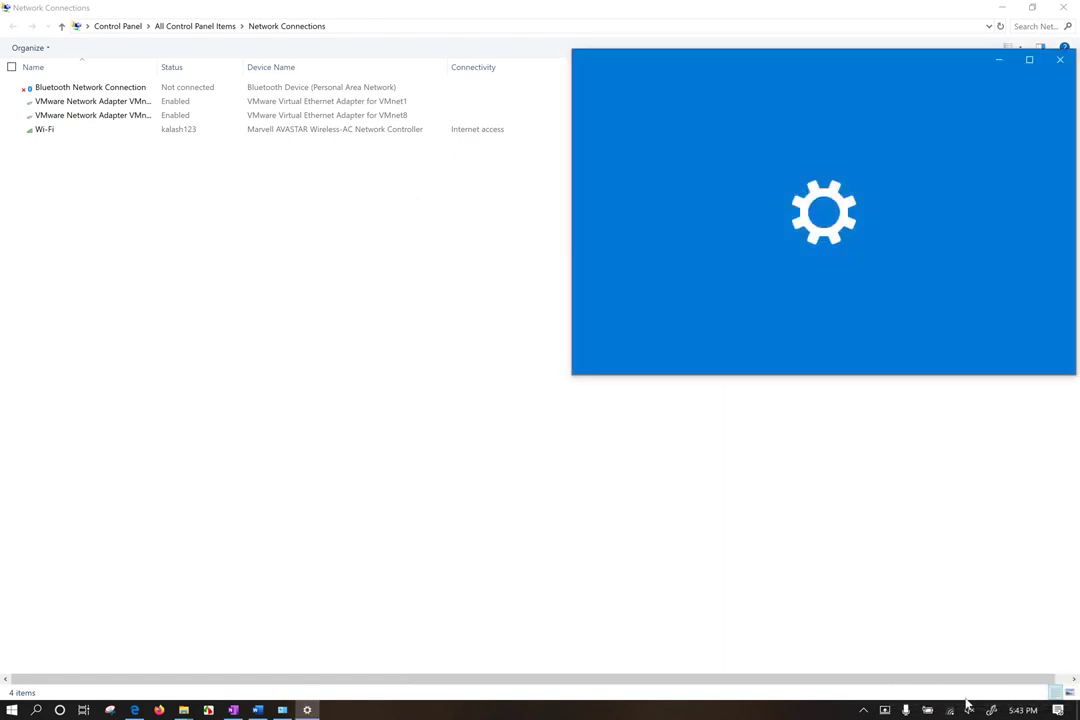
{"action": "left_click", "coordinate": [1063, 7]}
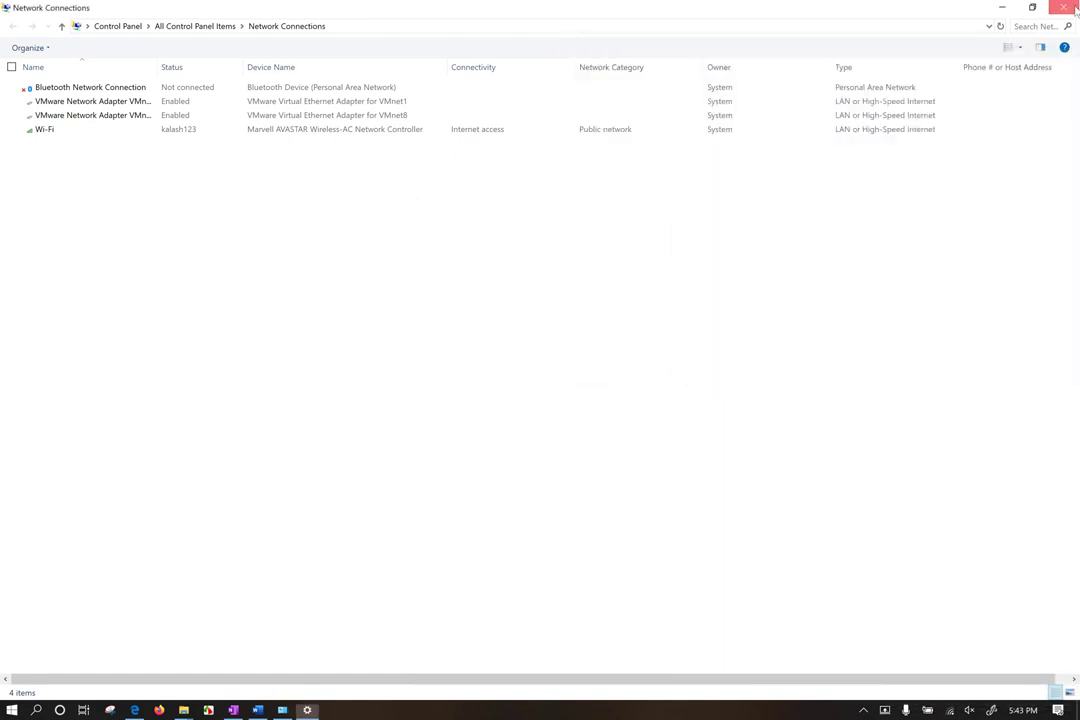
{"action": "left_click", "coordinate": [1062, 61]}
Step: Open Control Panel, view all items as Large icons, and minimize it
{"action": "key", "text": "super"}
{"action": "key", "text": "super"}
{"action": "key", "text": "super"}
{"action": "type", "text": "CONTROL"}
{"action": "key", "text": "Return"}
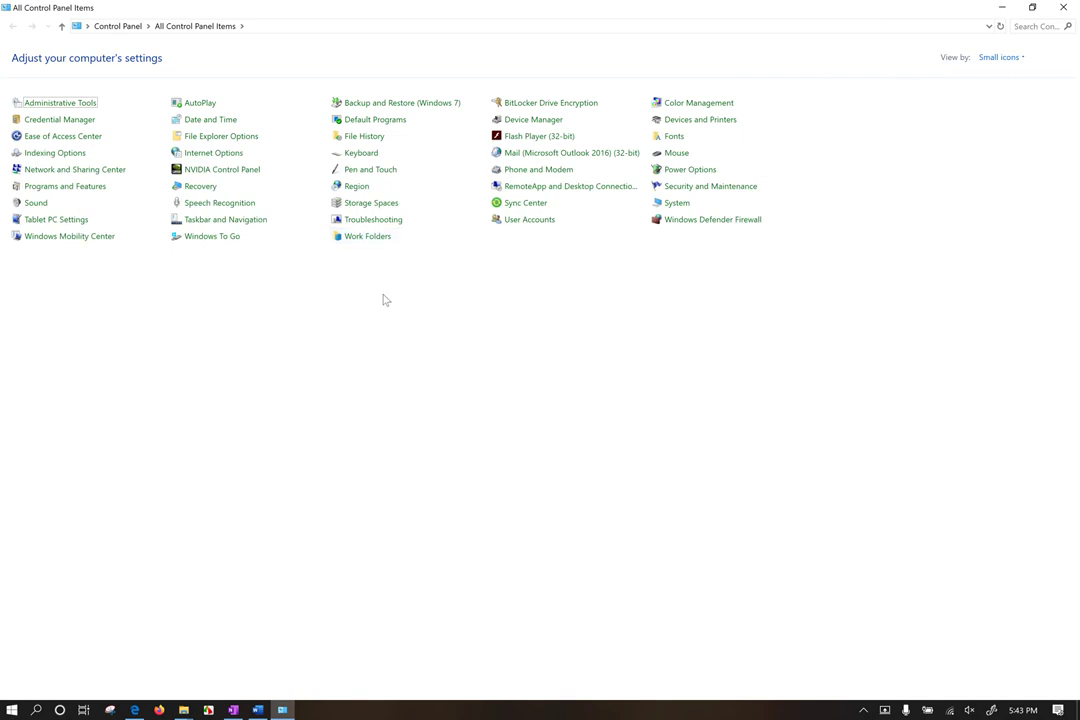
{"action": "left_click", "coordinate": [998, 57]}
{"action": "left_click", "coordinate": [990, 87]}
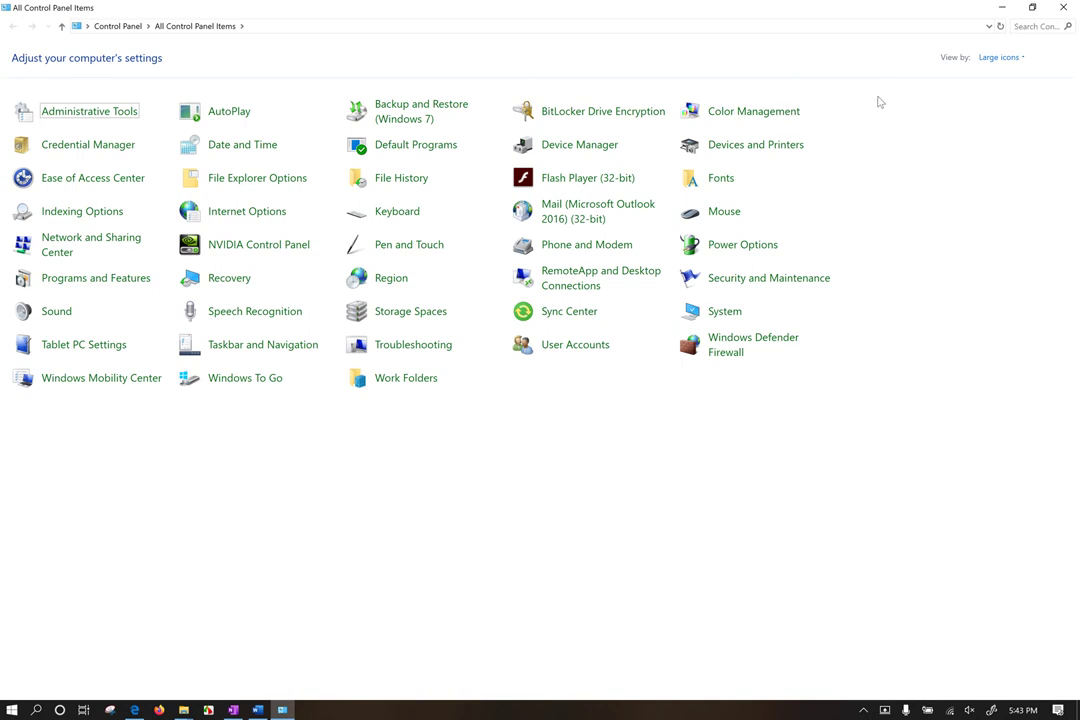
{"action": "left_click", "coordinate": [1000, 8]}
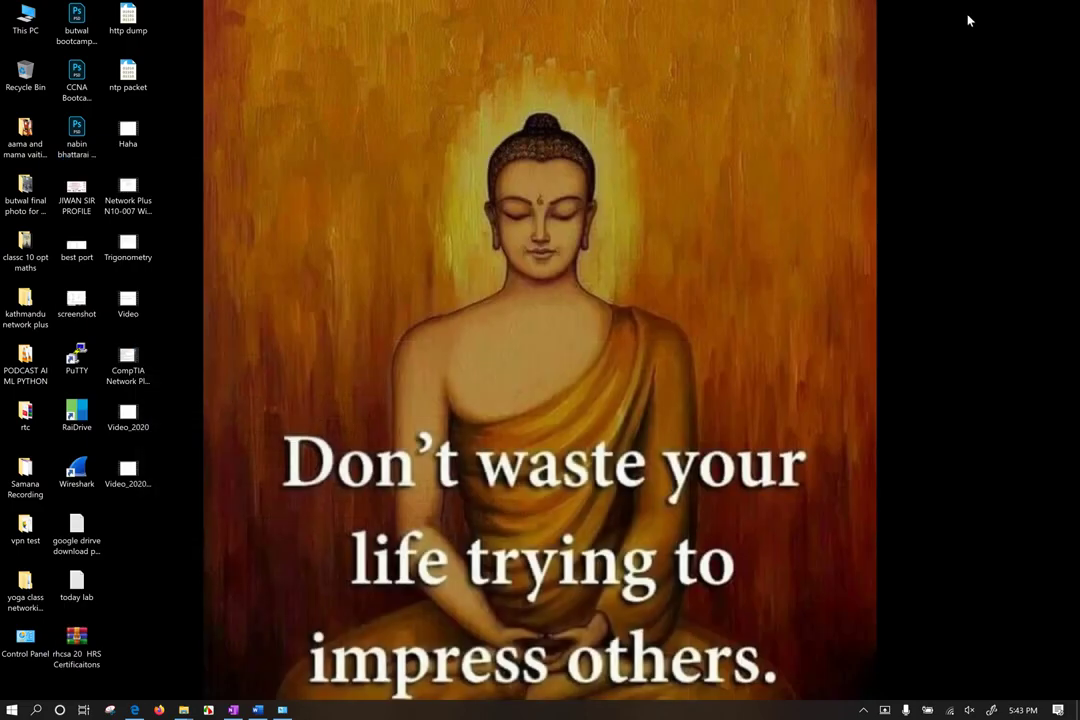
Step: Open Display settings from the desktop and maximize the Settings window
{"action": "right_click", "coordinate": [759, 132]}
{"action": "left_click", "coordinate": [690, 277]}
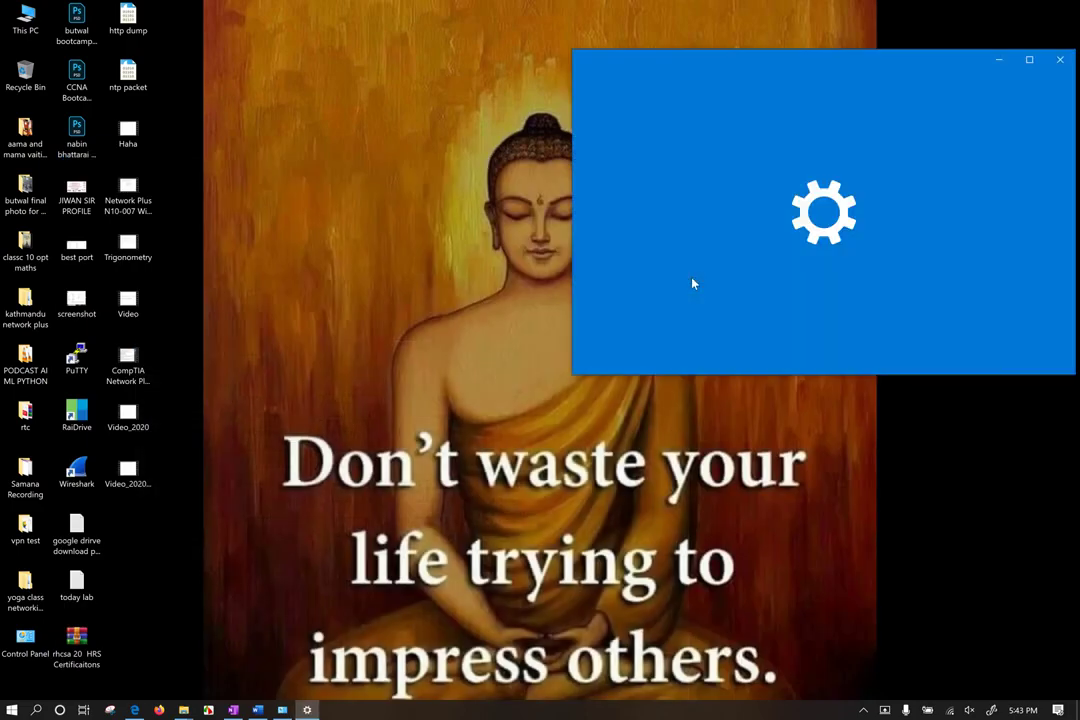
{"action": "left_click", "coordinate": [1029, 58]}
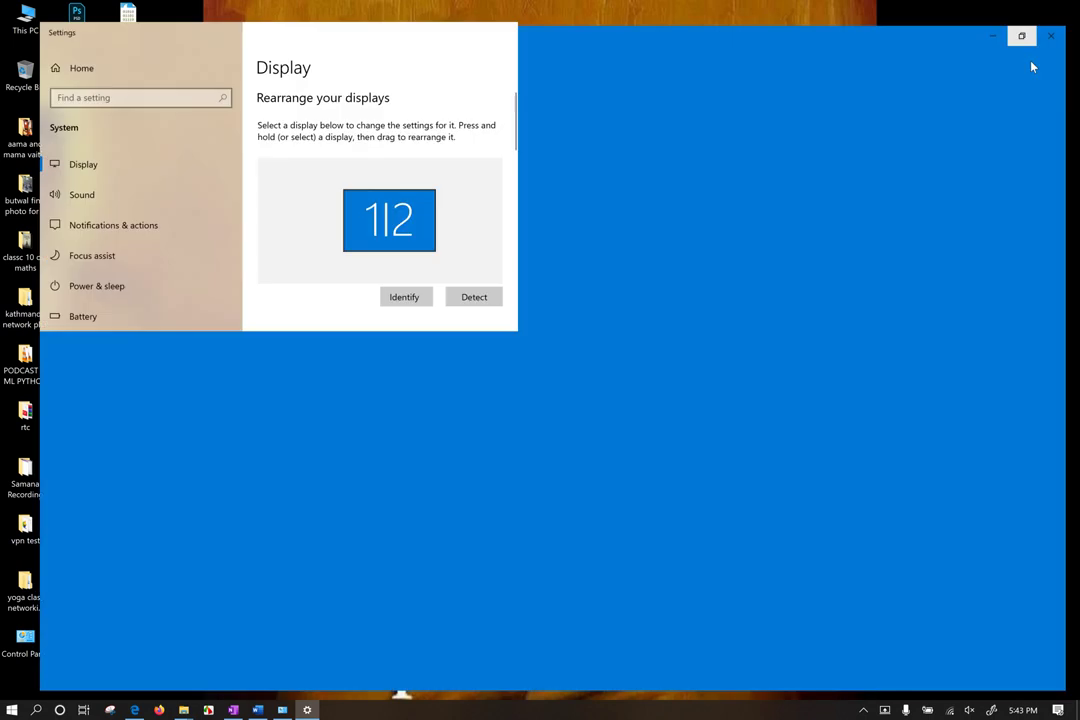
{"action": "scroll", "coordinate": [590, 424], "scroll_direction": "down", "scroll_amount": 3}
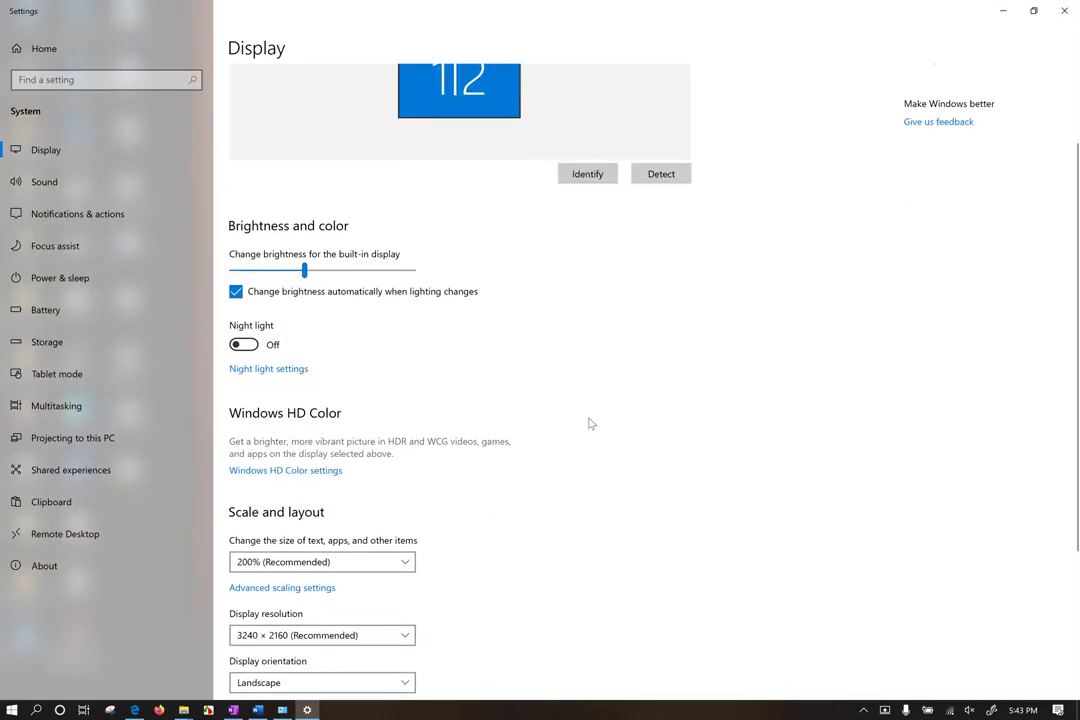
Step: Try display scaling at 300%, revert to 100%, then set 300% again
{"action": "left_click", "coordinate": [354, 565]}
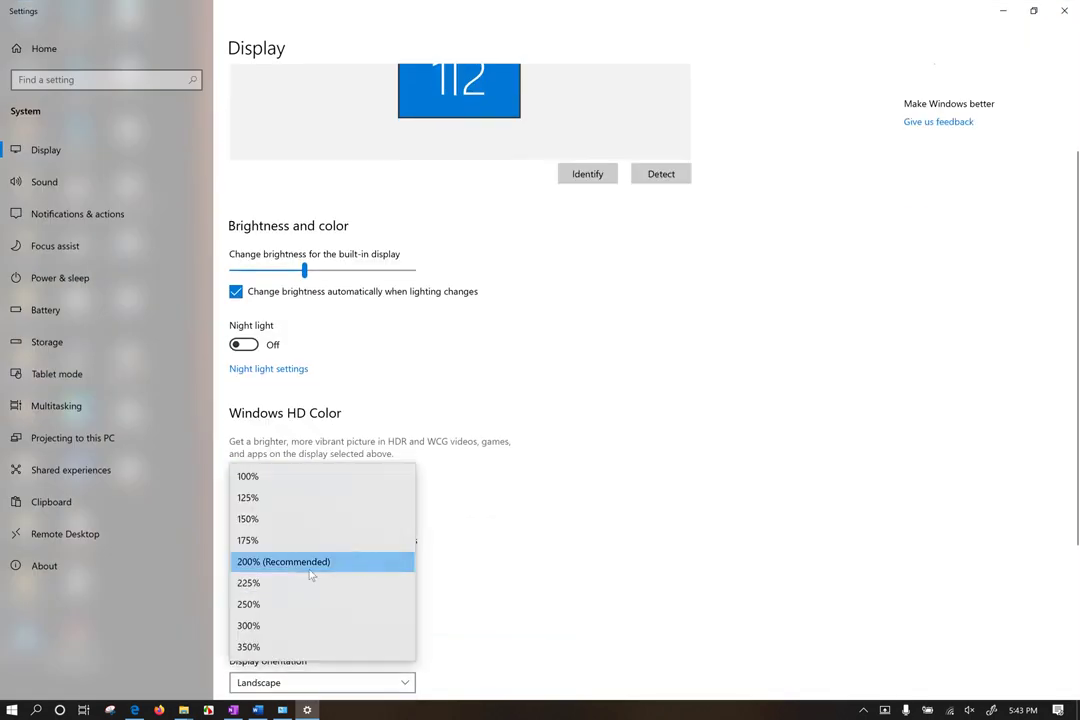
{"action": "left_click", "coordinate": [270, 628]}
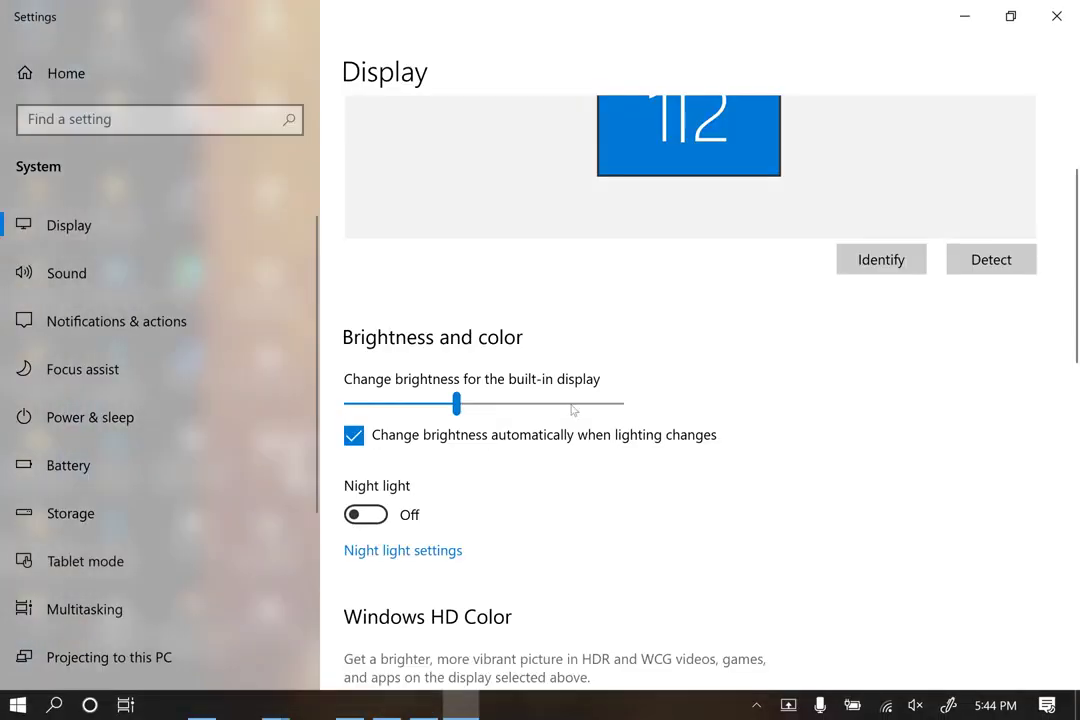
{"action": "scroll", "coordinate": [634, 480], "scroll_direction": "down", "scroll_amount": 1}
{"action": "left_click", "coordinate": [441, 427]}
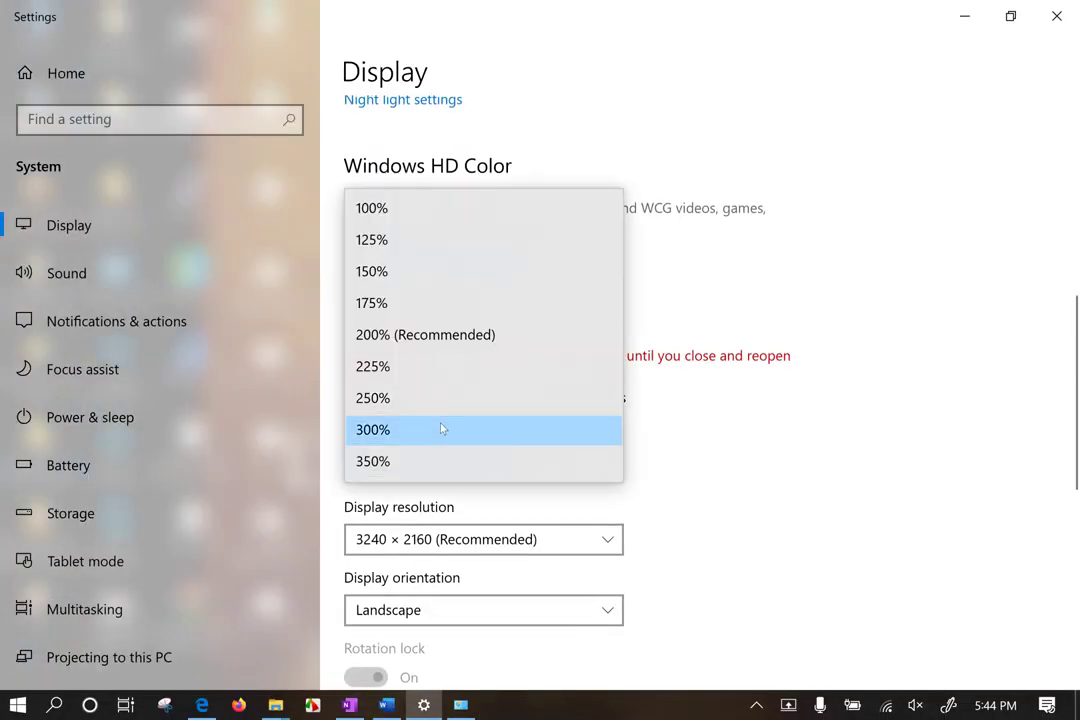
{"action": "left_click", "coordinate": [420, 208]}
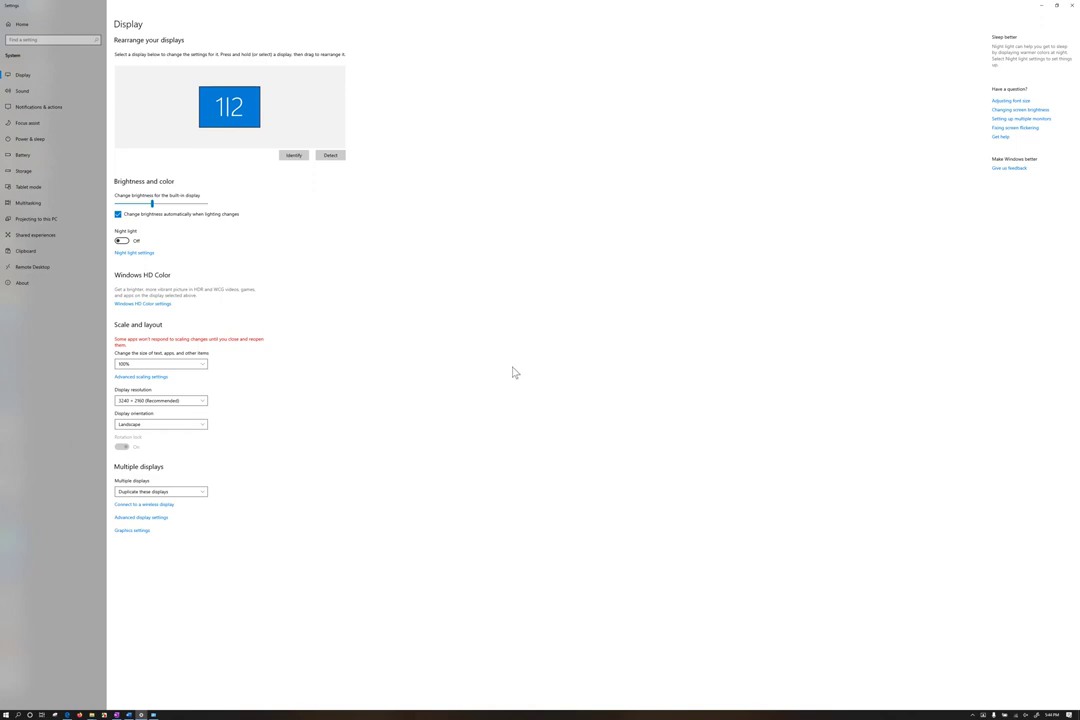
{"action": "left_click", "coordinate": [181, 366]}
{"action": "left_click", "coordinate": [140, 427]}
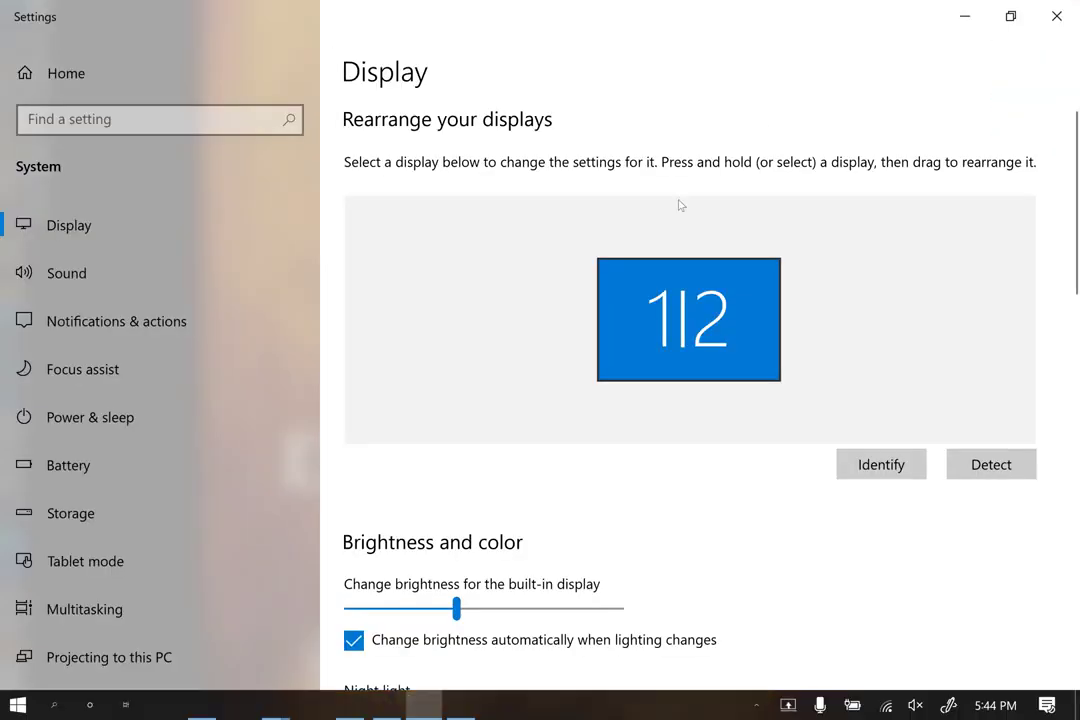
{"action": "scroll", "coordinate": [796, 265], "scroll_direction": "down", "scroll_amount": 2}
{"action": "scroll", "coordinate": [796, 265], "scroll_direction": "up", "scroll_amount": 3}
{"action": "scroll", "coordinate": [796, 265], "scroll_direction": "down", "scroll_amount": 2}
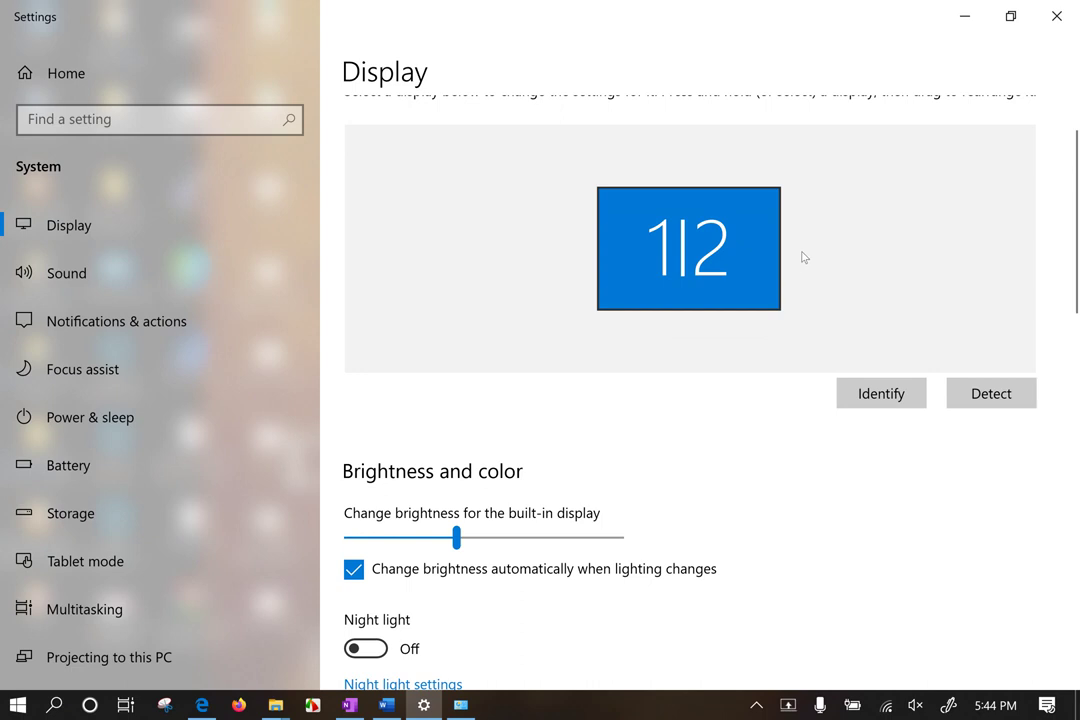
{"action": "scroll", "coordinate": [802, 258], "scroll_direction": "down", "scroll_amount": 8}
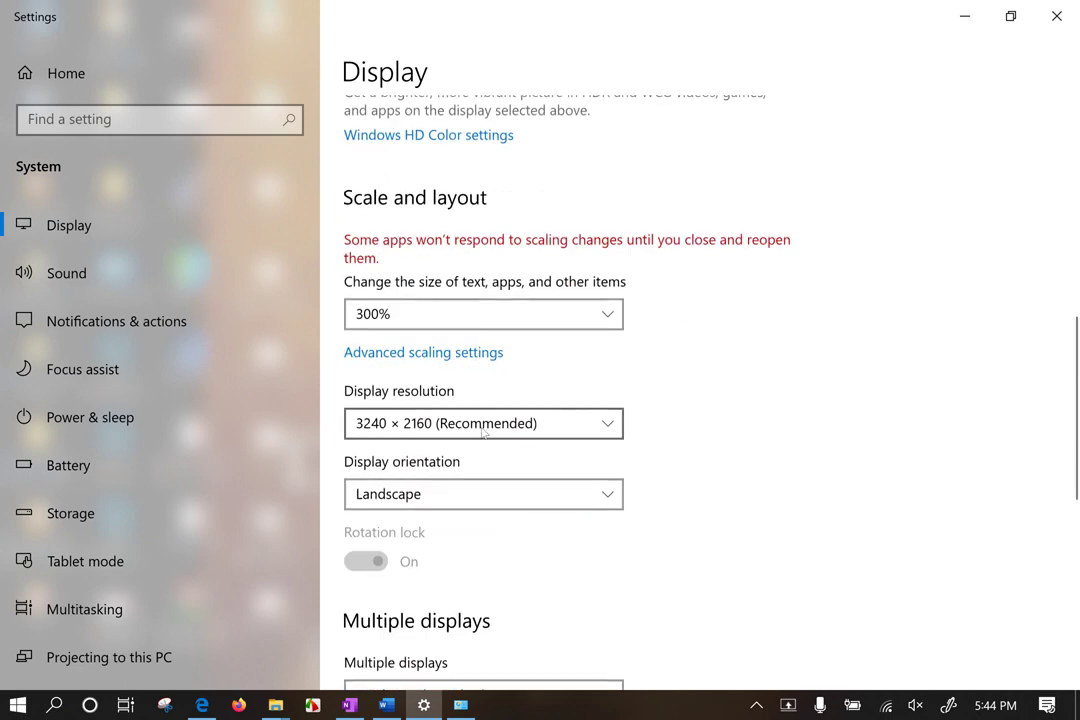
Step: Browse the resolution list, keep 3240 × 2160 (Recommended), and minimize Settings
{"action": "left_click", "coordinate": [483, 428]}
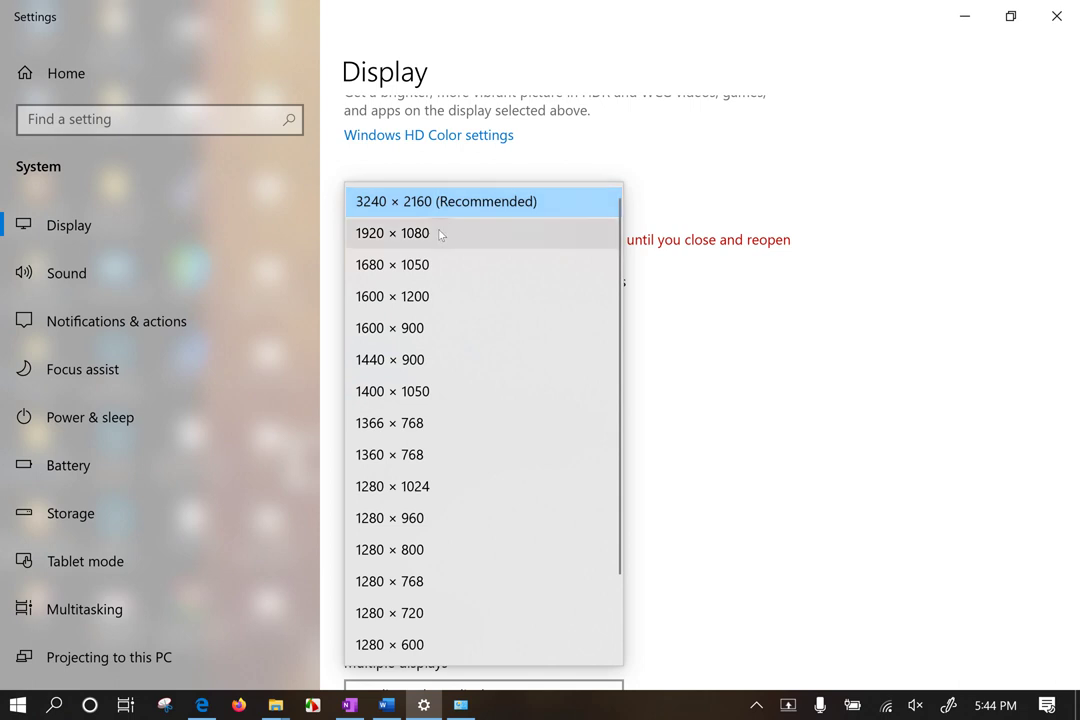
{"action": "scroll", "coordinate": [446, 564], "scroll_direction": "down", "scroll_amount": 1}
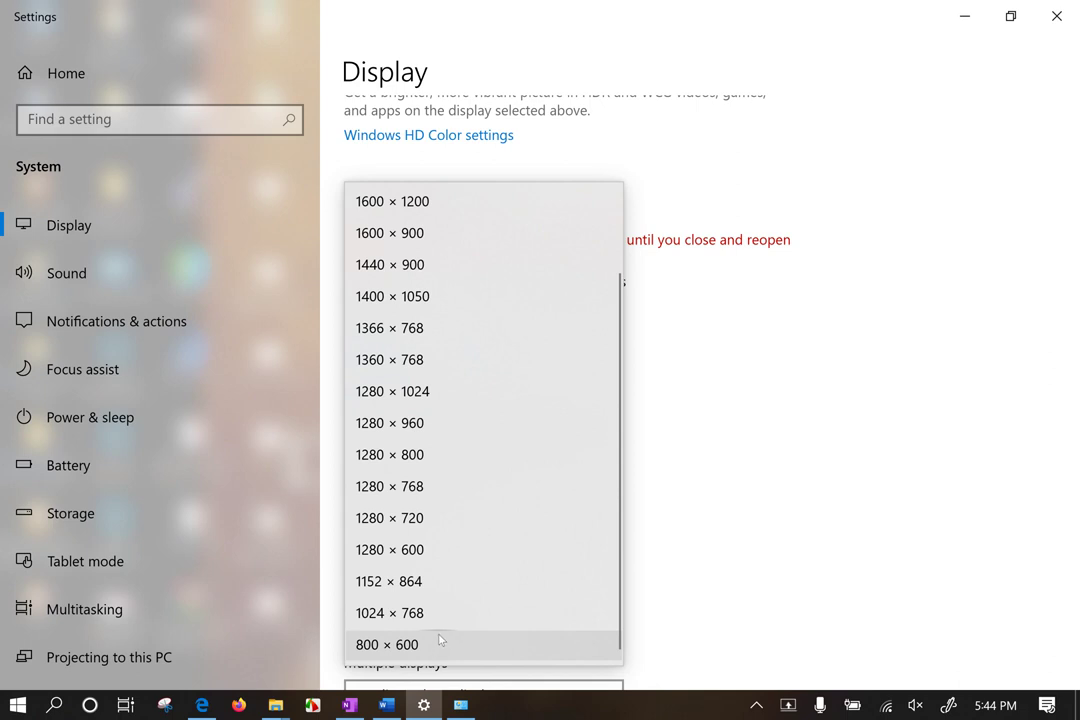
{"action": "scroll", "coordinate": [437, 644], "scroll_direction": "down", "scroll_amount": 1}
{"action": "scroll", "coordinate": [481, 436], "scroll_direction": "up", "scroll_amount": 1}
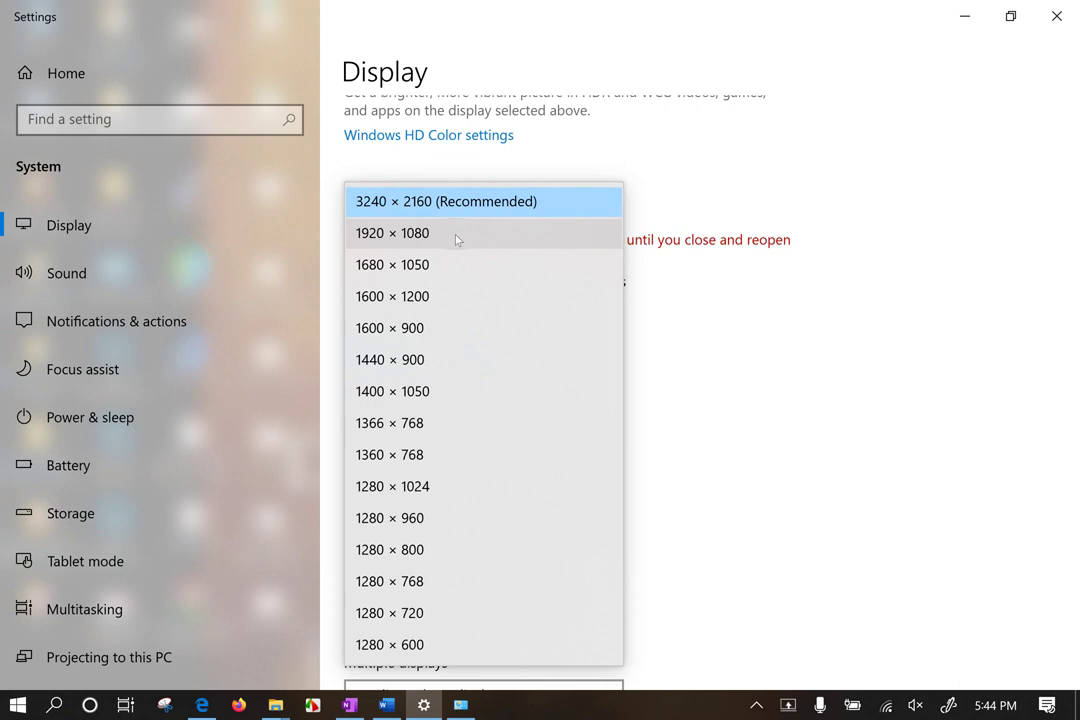
{"action": "left_click", "coordinate": [942, 327]}
{"action": "scroll", "coordinate": [975, 328], "scroll_direction": "up", "scroll_amount": 5}
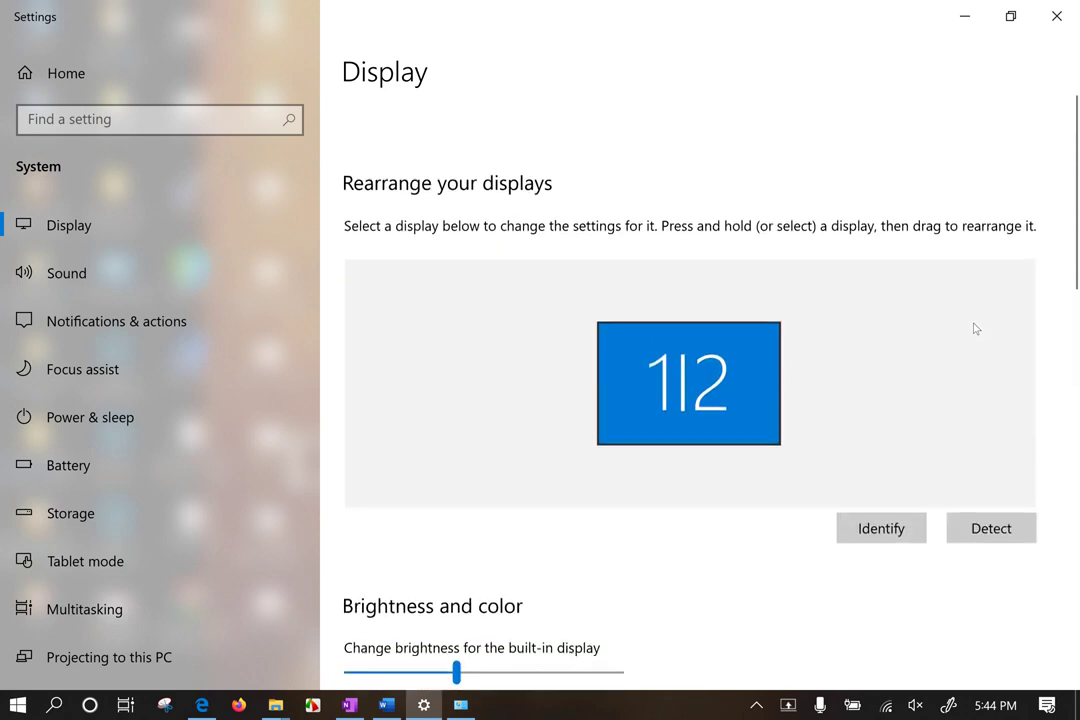
{"action": "left_click", "coordinate": [965, 16]}
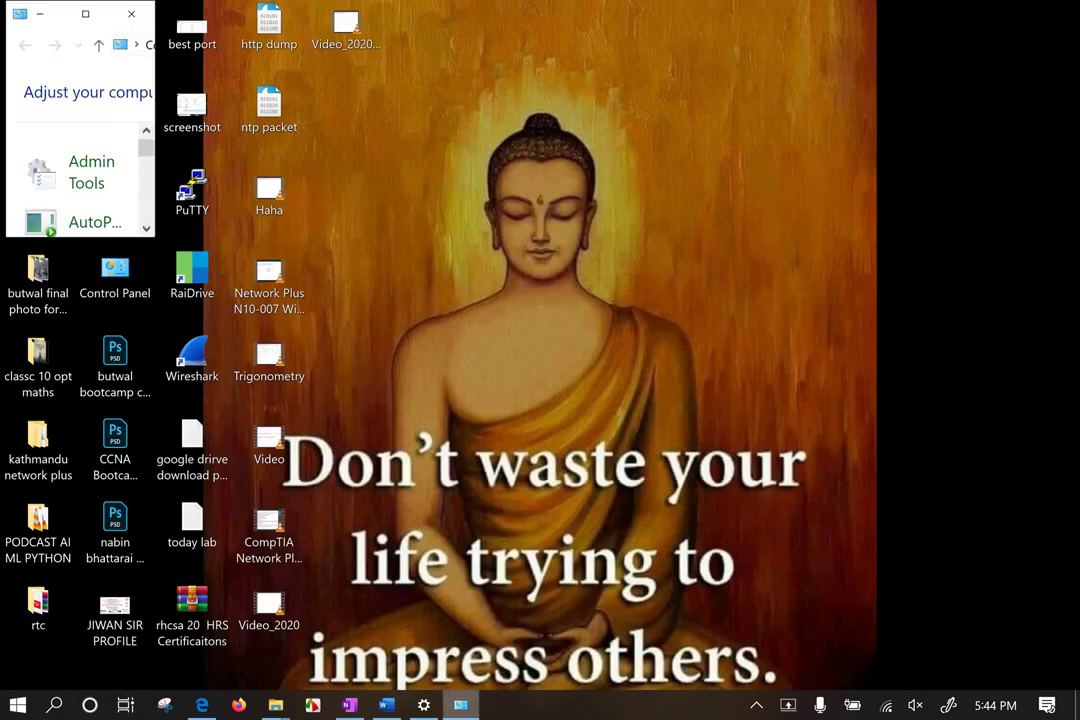
Step: Maximize Control Panel and open Internet Properties on its Connections tab
{"action": "left_click", "coordinate": [85, 14]}
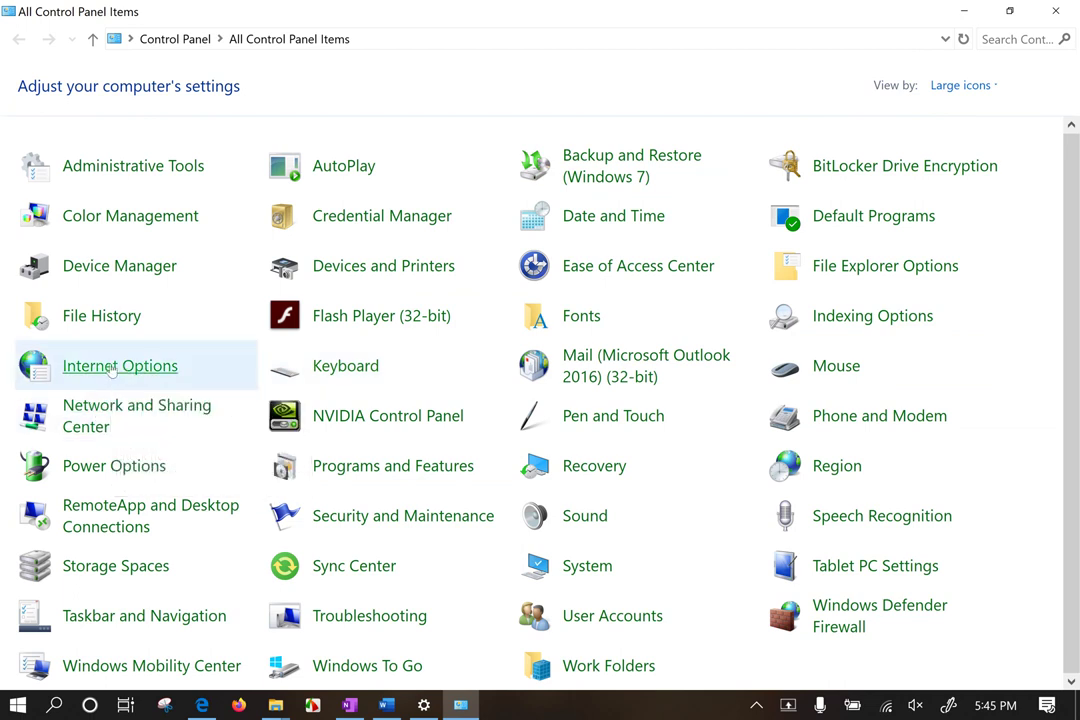
{"action": "left_click", "coordinate": [112, 369]}
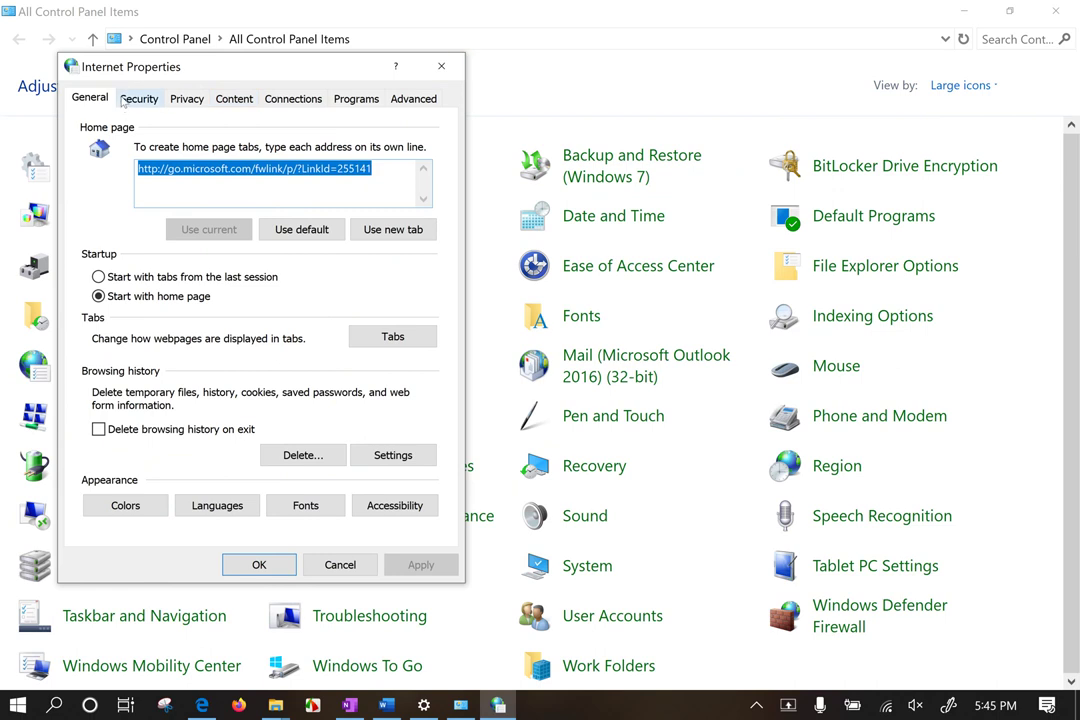
{"action": "left_click", "coordinate": [297, 98]}
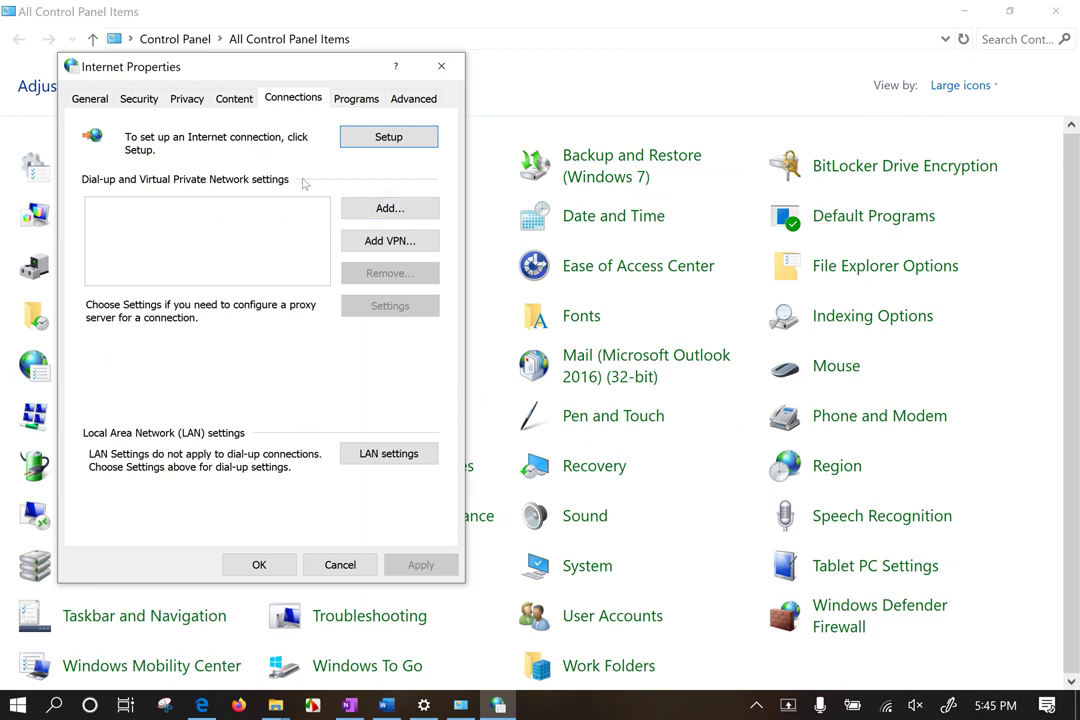
{"action": "left_click", "coordinate": [393, 143]}
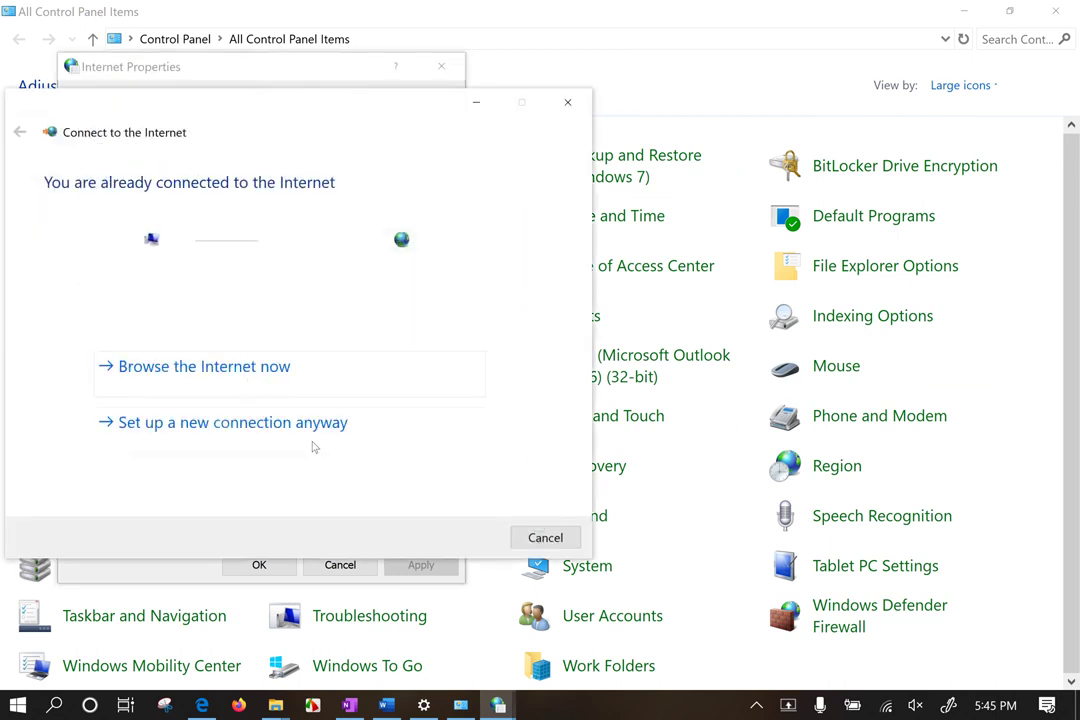
{"action": "left_click", "coordinate": [567, 102]}
{"action": "left_click", "coordinate": [412, 208]}
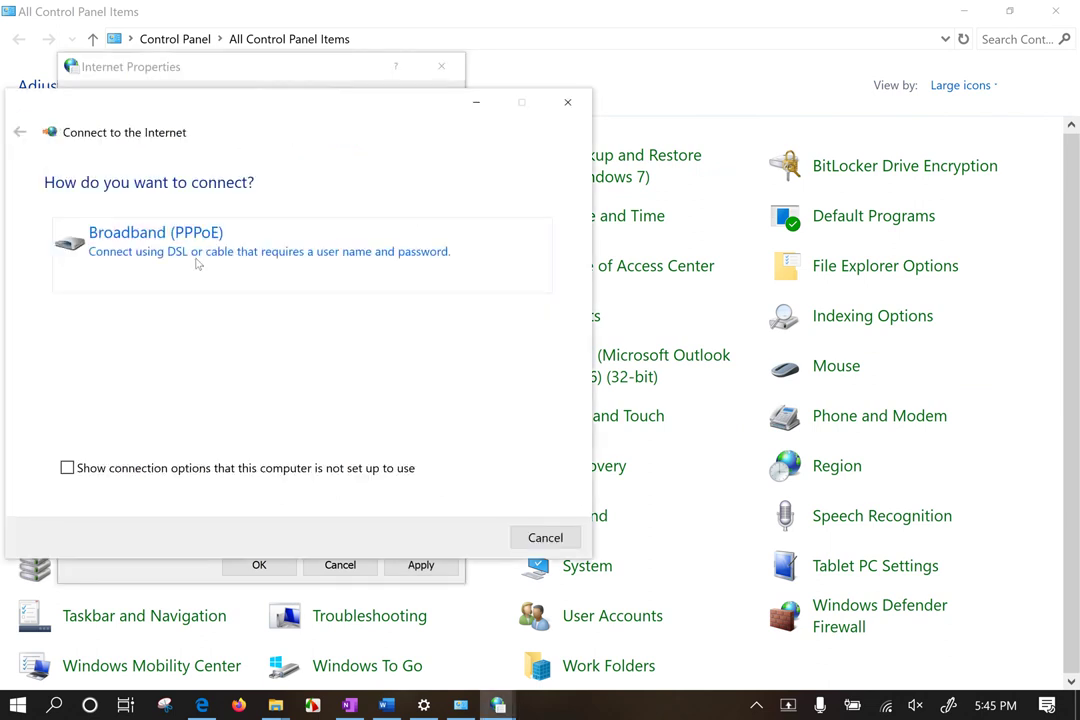
{"action": "left_click", "coordinate": [568, 108]}
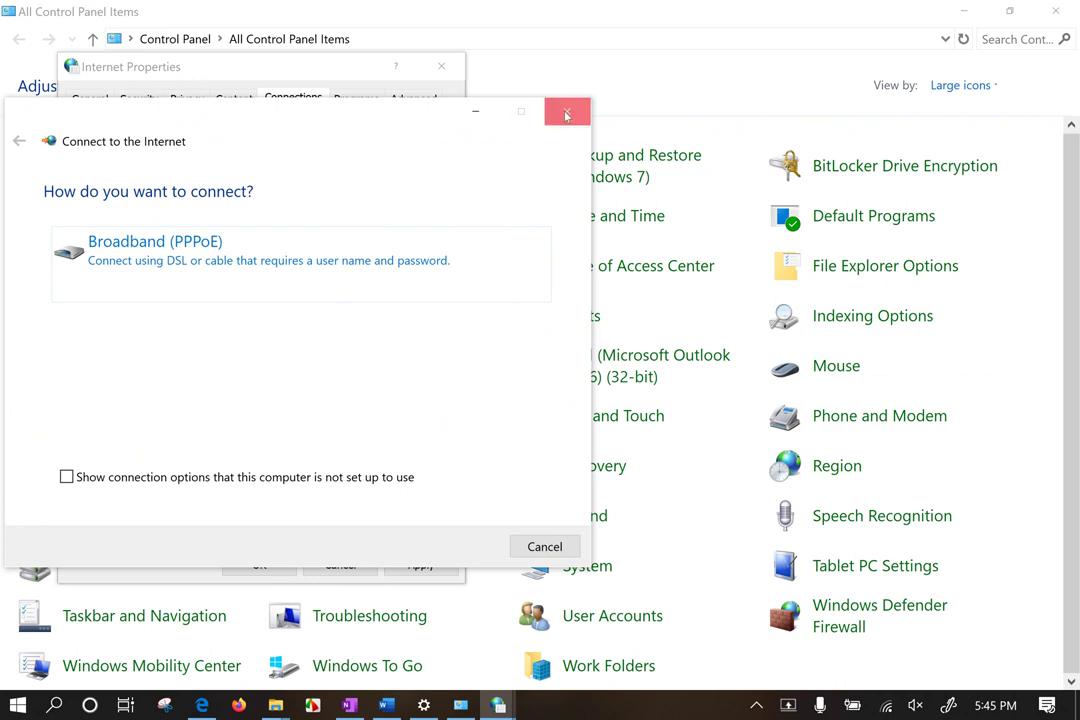
{"action": "left_click", "coordinate": [566, 115]}
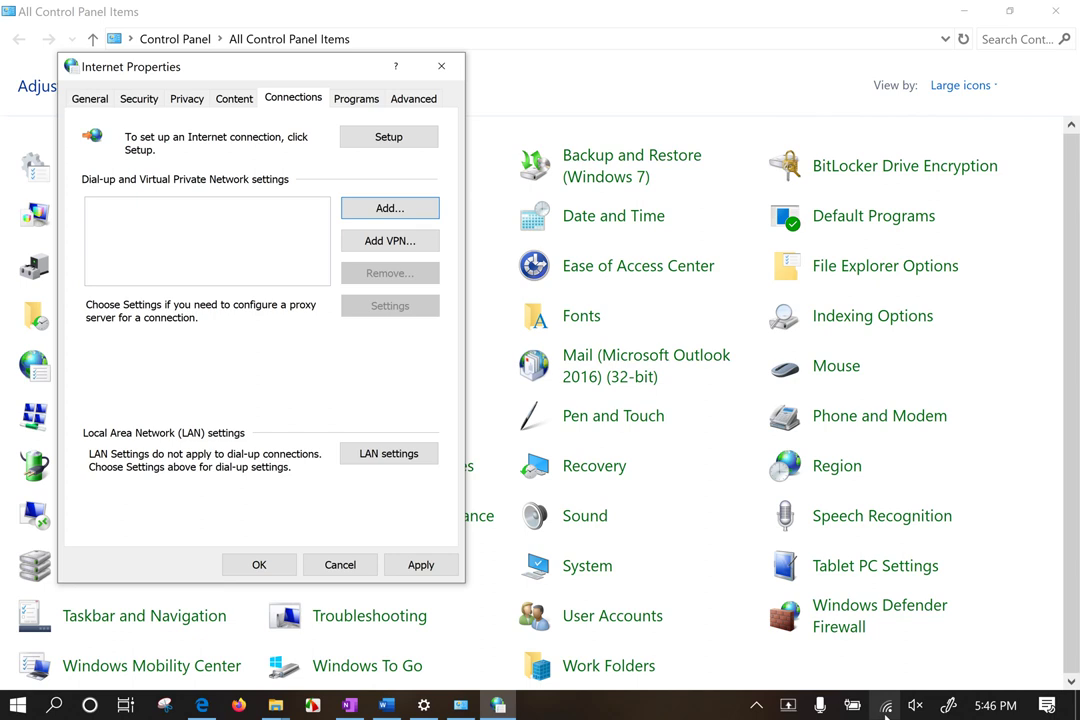
{"action": "left_click", "coordinate": [885, 706]}
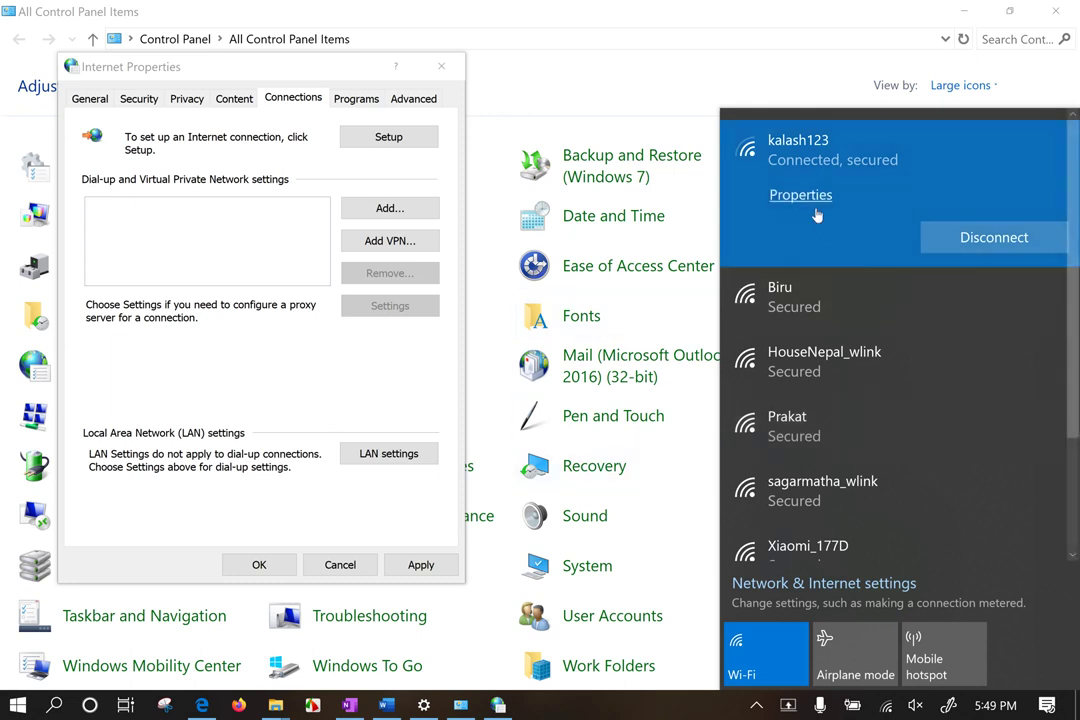
{"action": "left_click", "coordinate": [237, 238]}
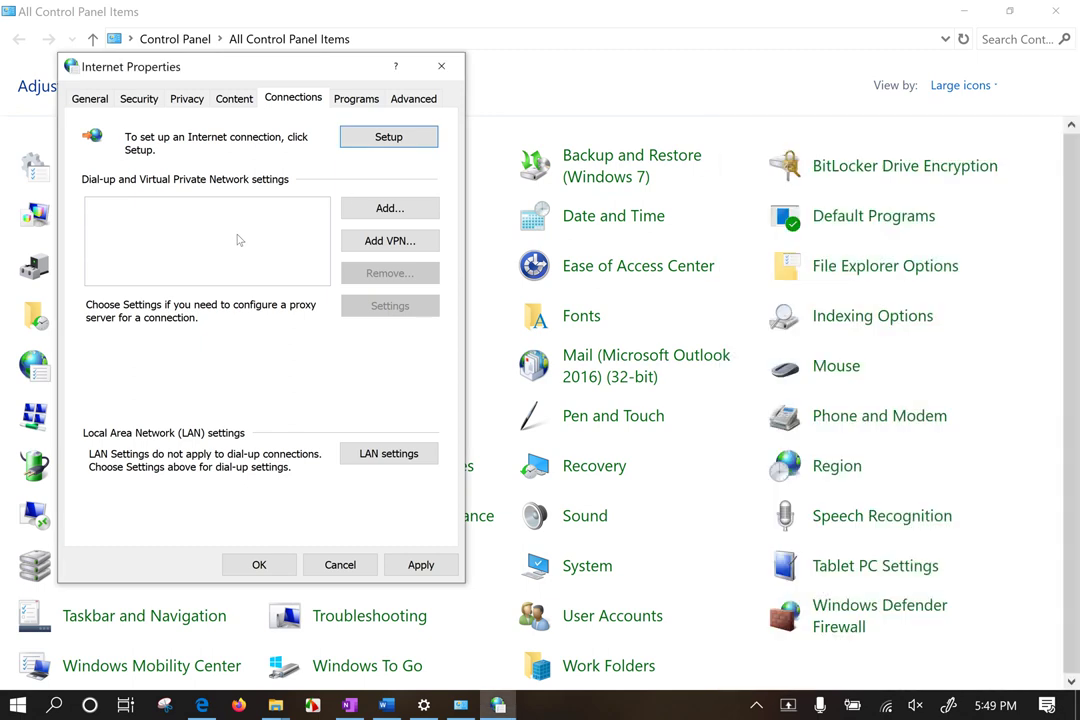
{"action": "left_click", "coordinate": [441, 66]}
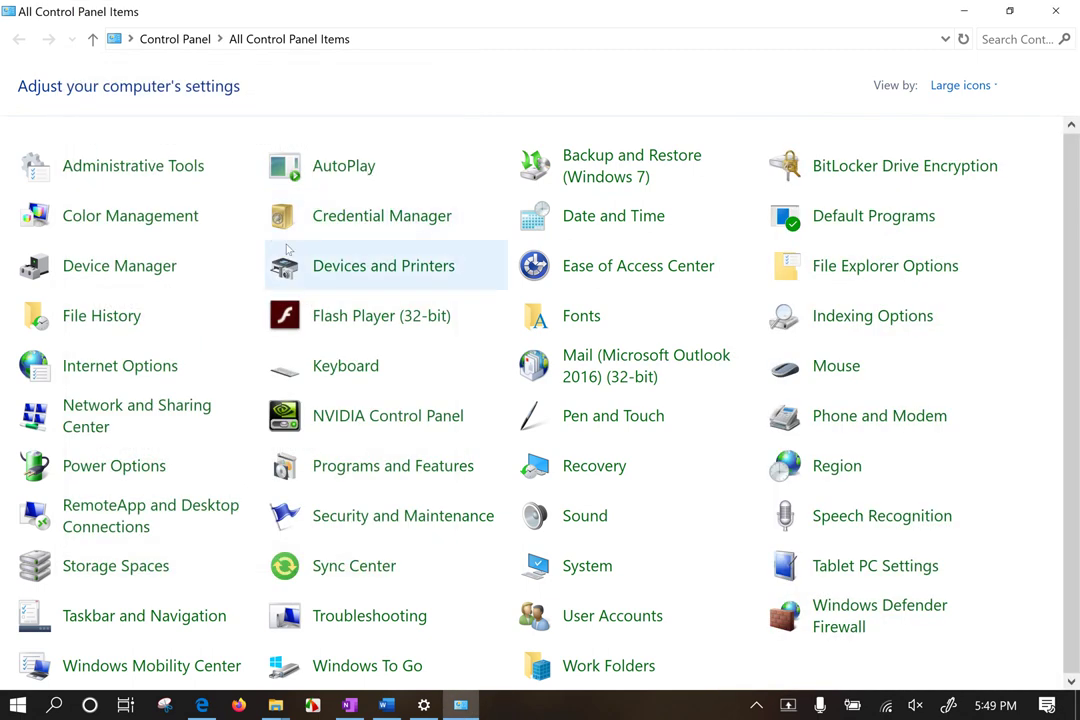
{"action": "left_click", "coordinate": [128, 416]}
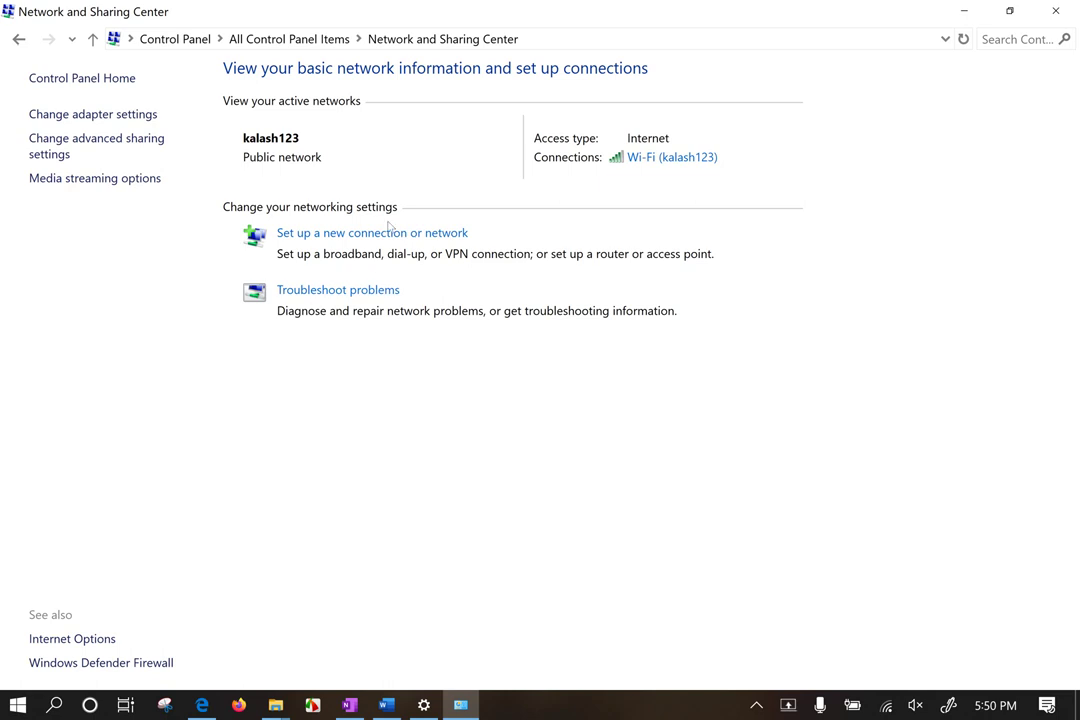
Step: Start the new-connection wizard with the Connect to the Internet option
{"action": "left_click", "coordinate": [375, 238]}
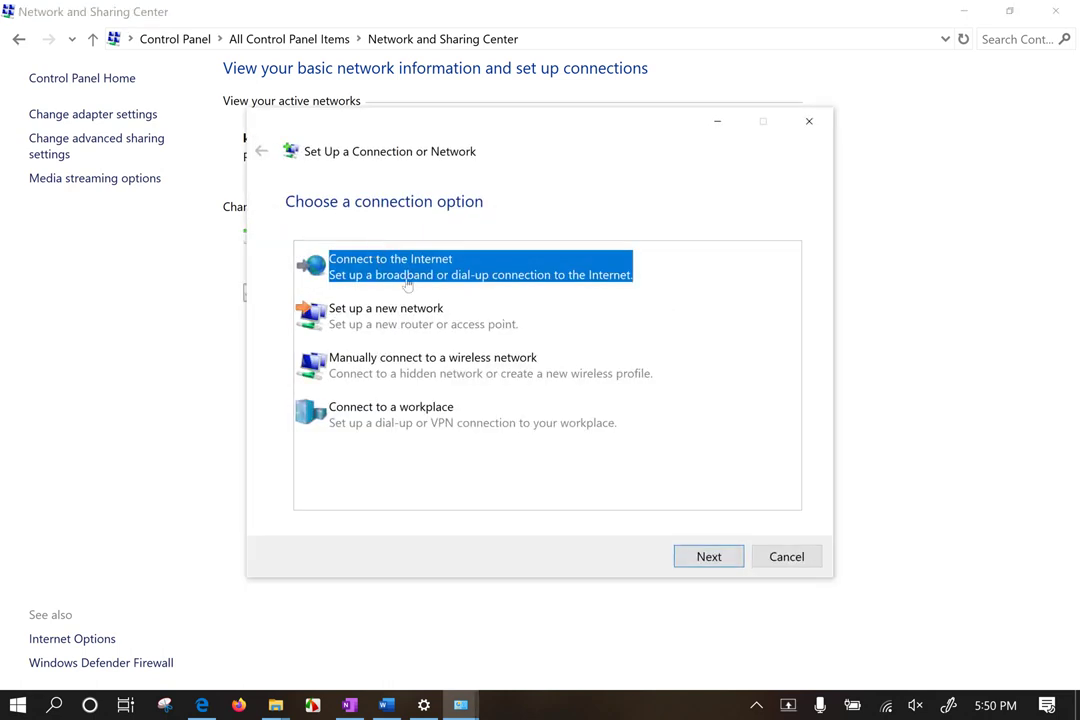
{"action": "left_click", "coordinate": [434, 318]}
{"action": "left_click", "coordinate": [345, 271]}
{"action": "left_click", "coordinate": [695, 560]}
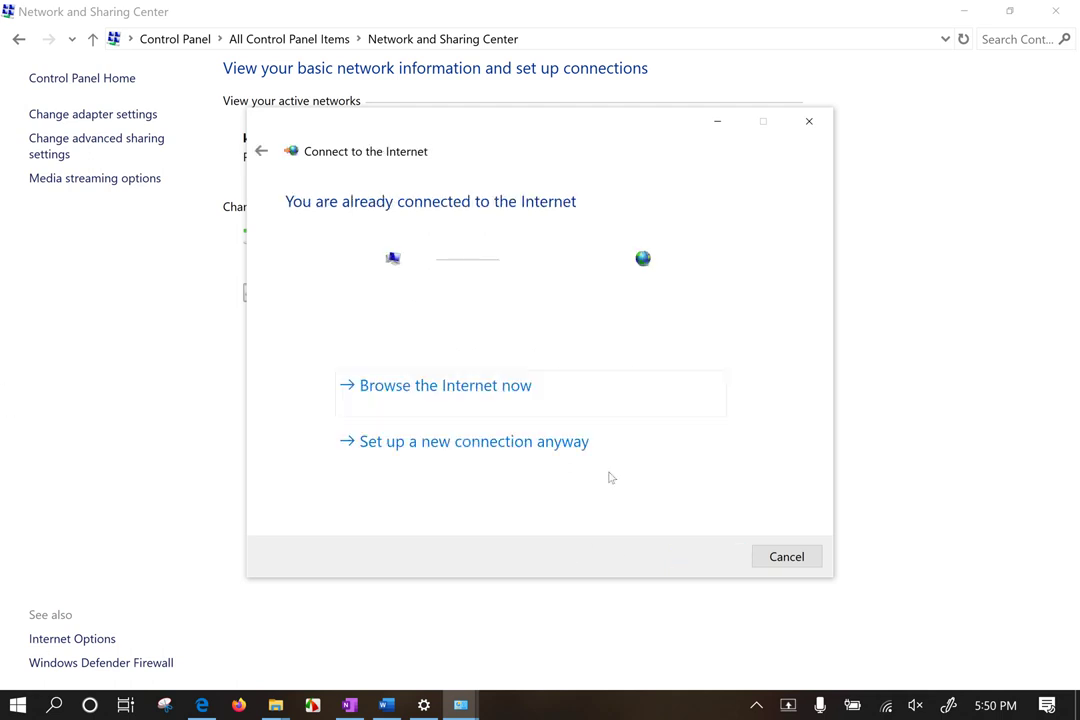
{"action": "left_click_drag", "start_coordinate": [366, 139], "coordinate": [323, 90]}
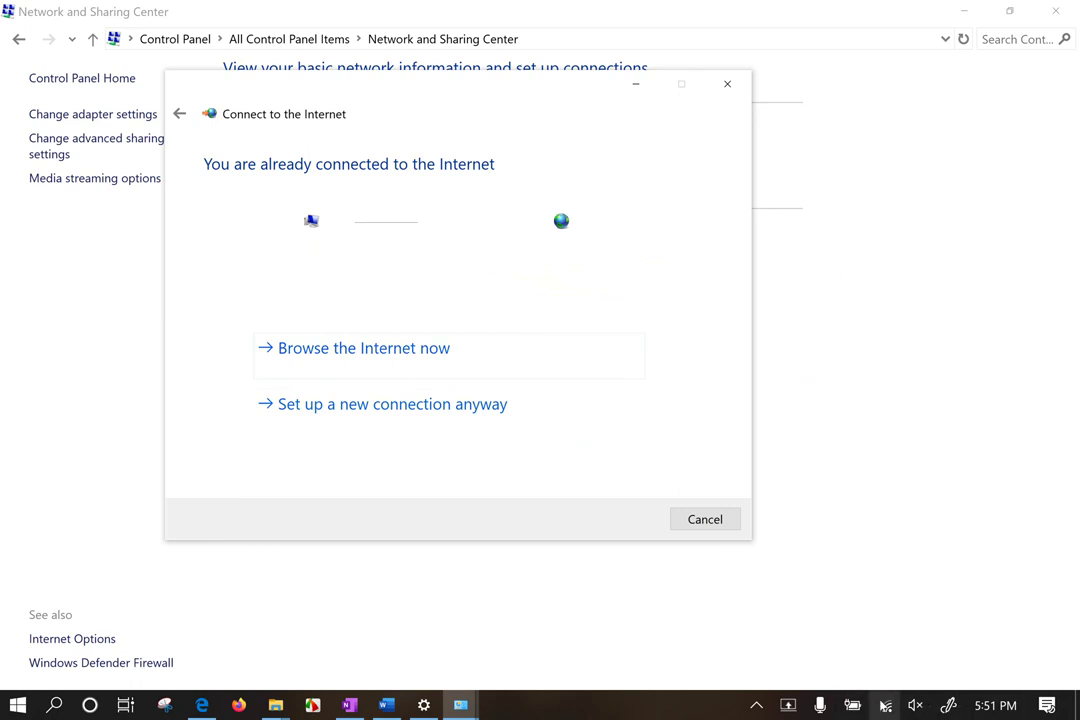
Step: Set up a new connection anyway, show all connection types, and pick Broadband (PPPoE)
{"action": "mouse_move", "coordinate": [886, 706]}
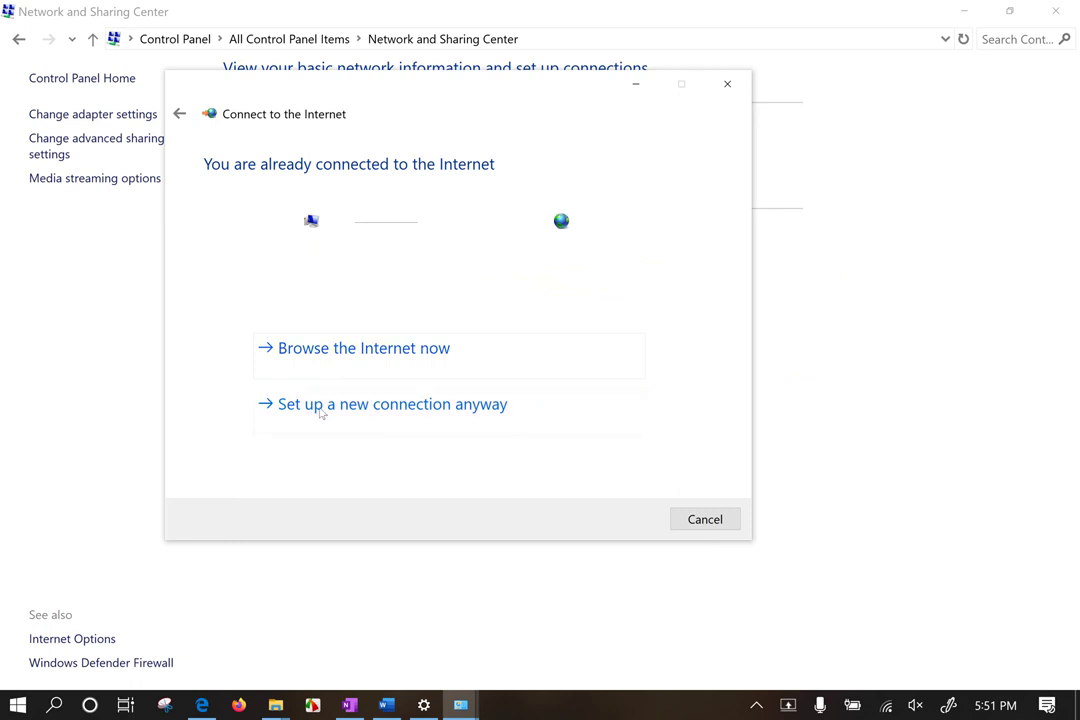
{"action": "left_click", "coordinate": [362, 414]}
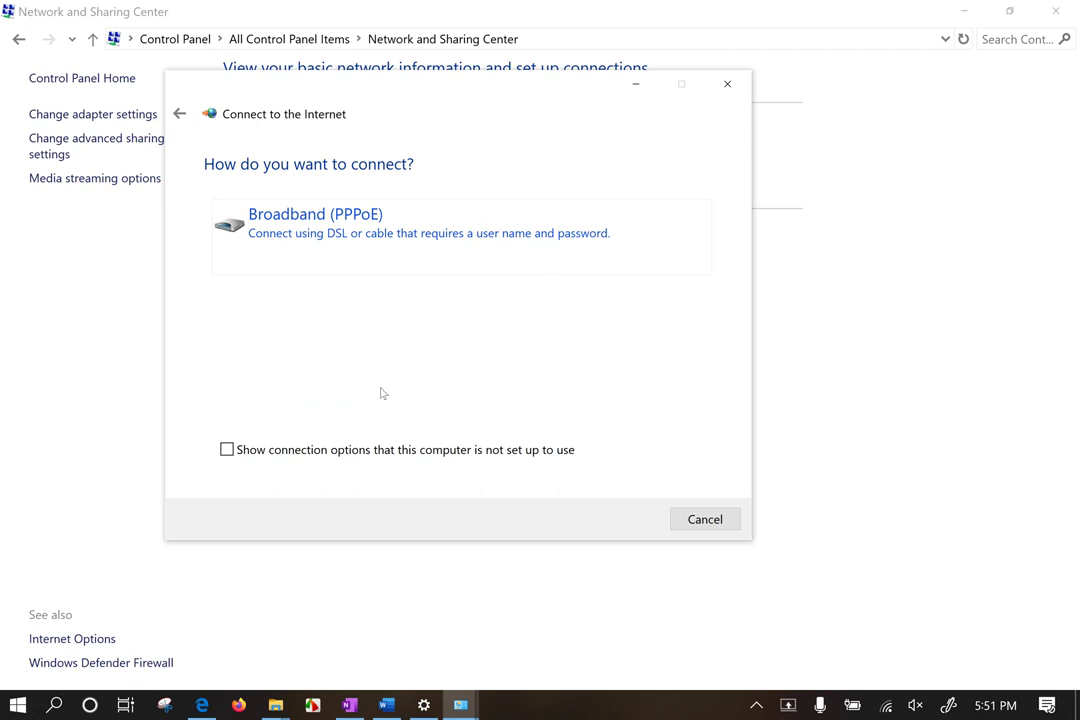
{"action": "left_click", "coordinate": [440, 456]}
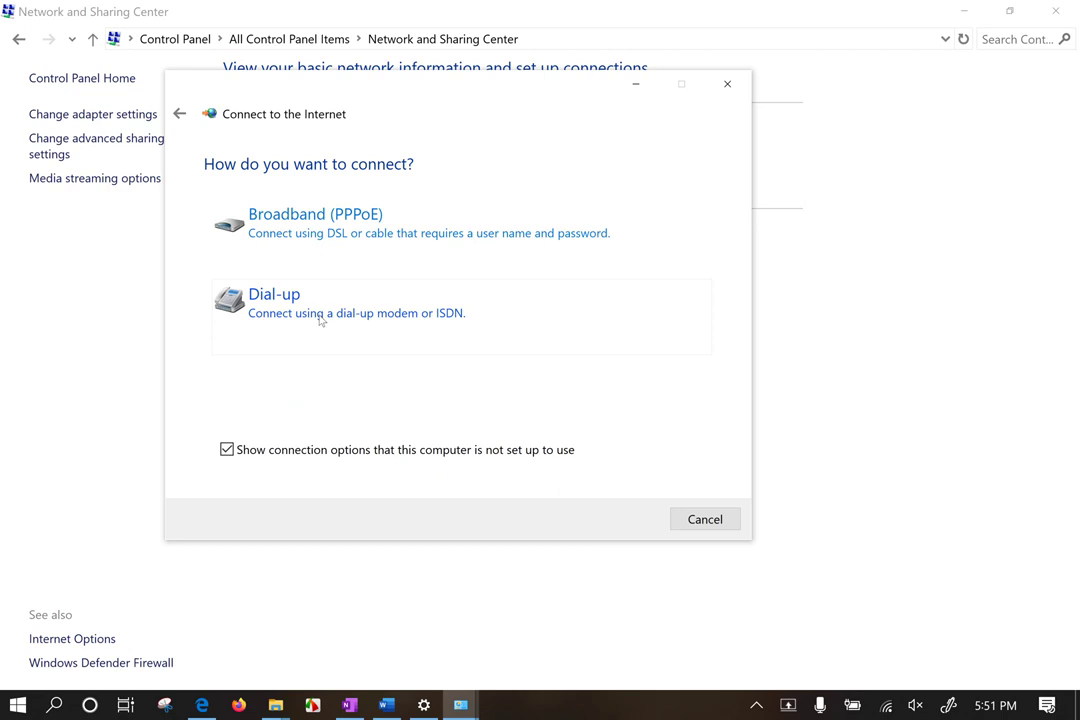
{"action": "left_click", "coordinate": [368, 445]}
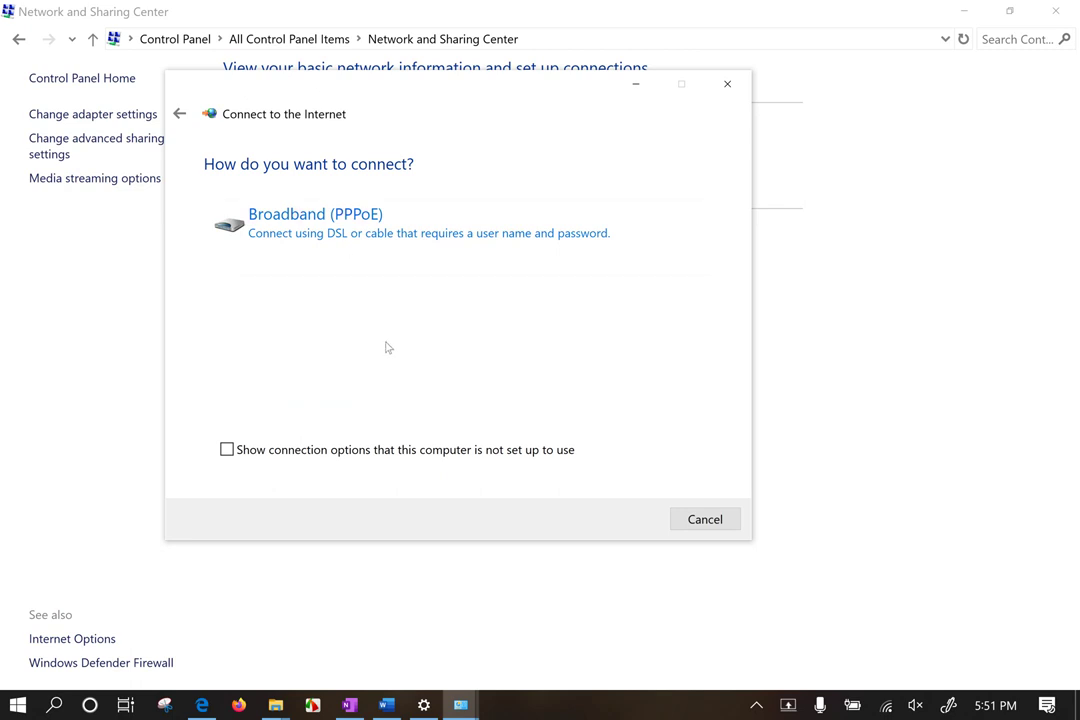
{"action": "left_click", "coordinate": [311, 451]}
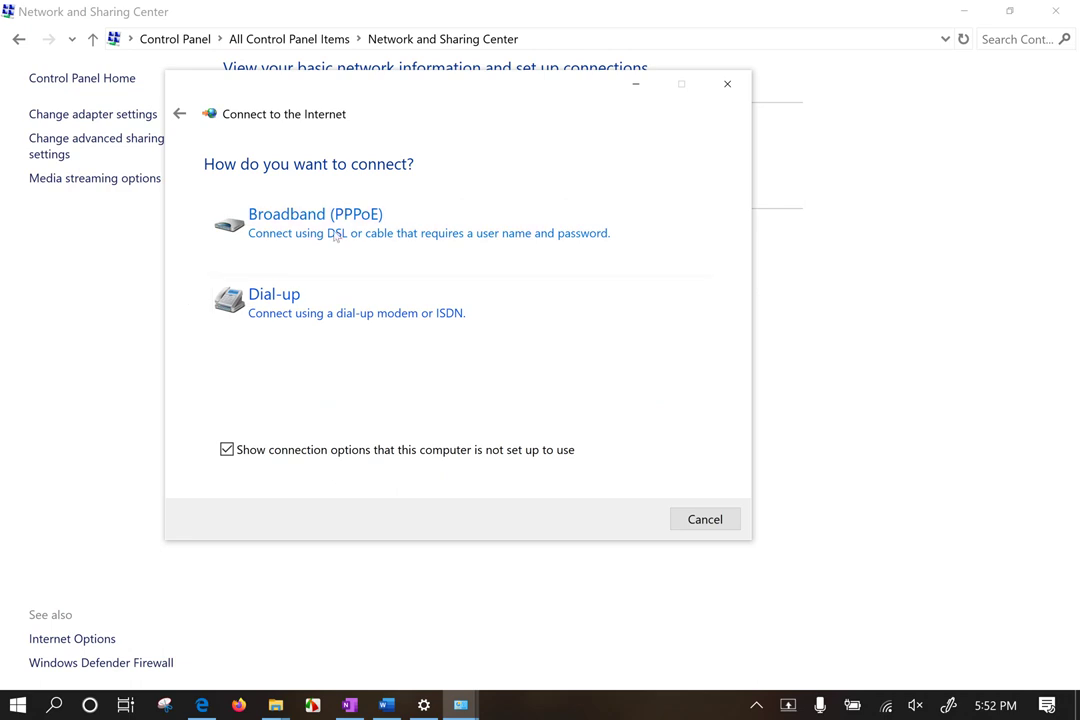
{"action": "left_click", "coordinate": [388, 234]}
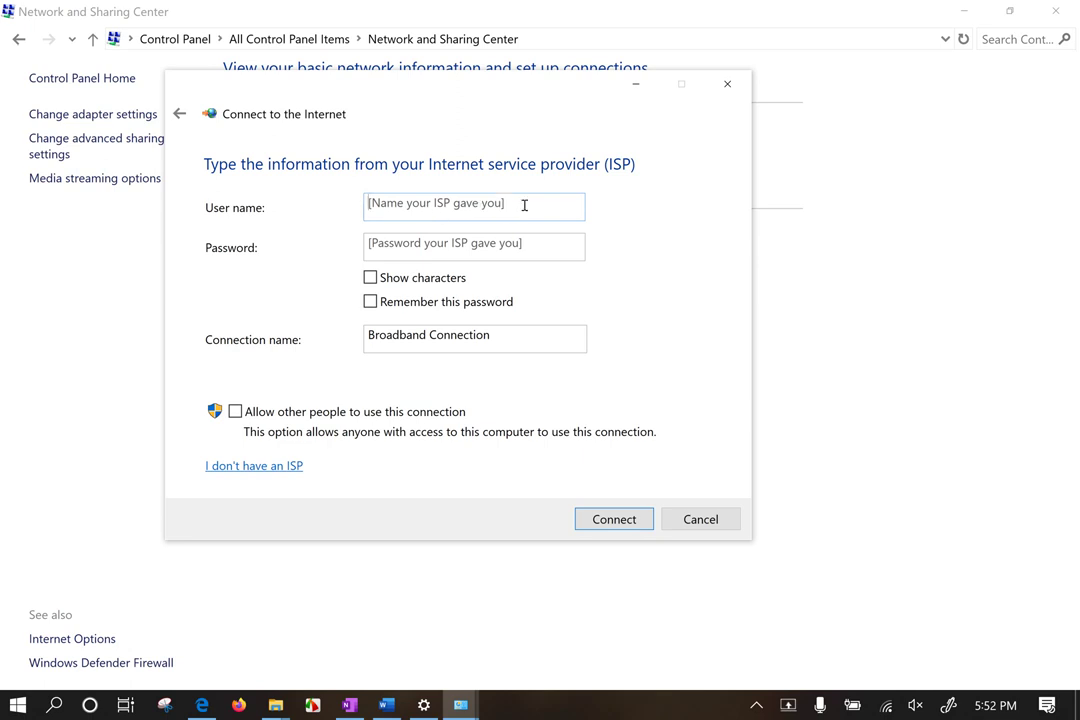
Step: Enter the ISP user name and password, briefly revealing the password before masking it again
{"action": "left_click", "coordinate": [430, 245]}
{"action": "left_click", "coordinate": [436, 205]}
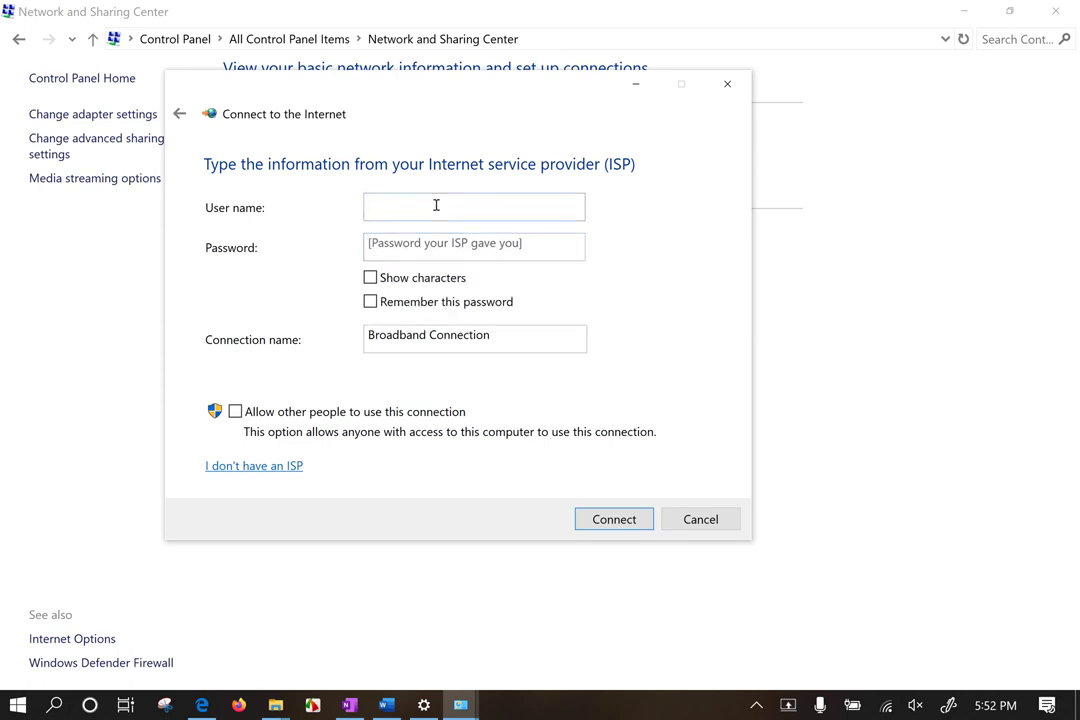
{"action": "type", "text": "W"}
{"action": "key", "text": "BackSpace"}
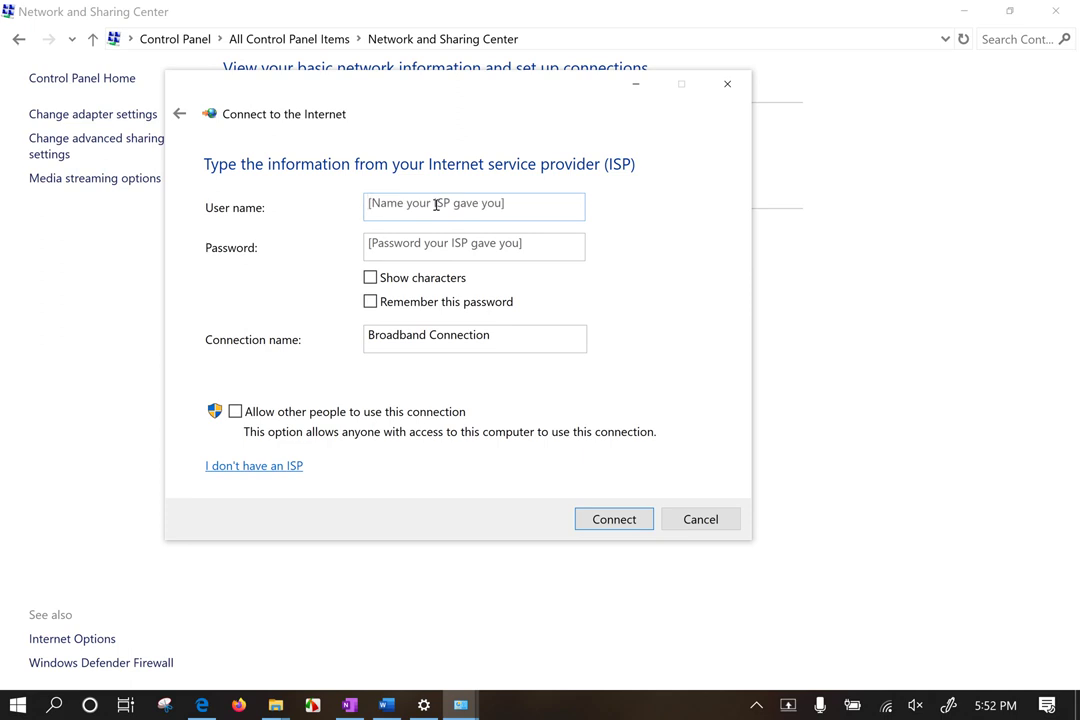
{"action": "type", "text": "hari"}
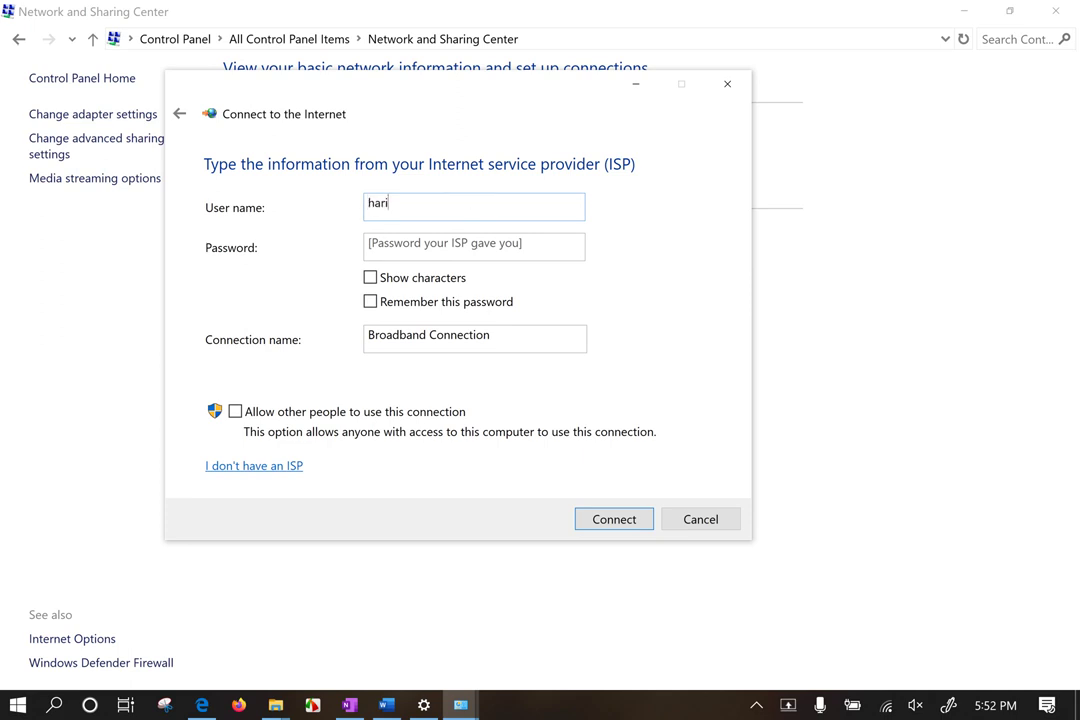
{"action": "type", "text": "52"}
{"action": "left_click", "coordinate": [442, 247]}
{"action": "type", "text": "********"}
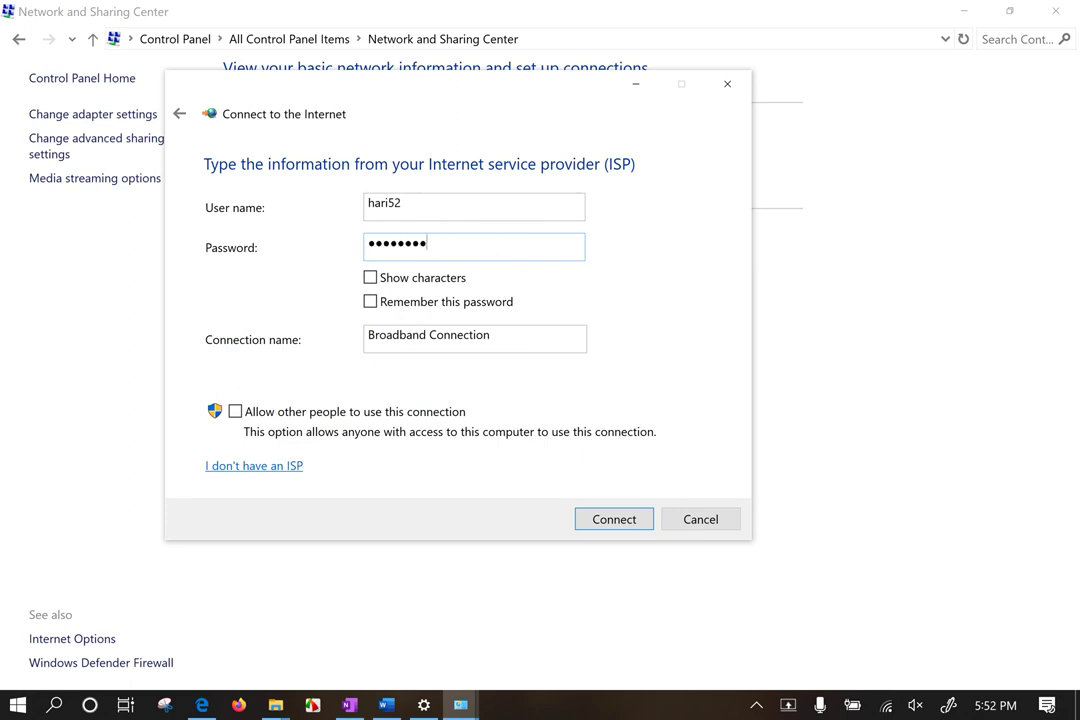
{"action": "type", "text": "***"}
{"action": "left_click", "coordinate": [419, 285]}
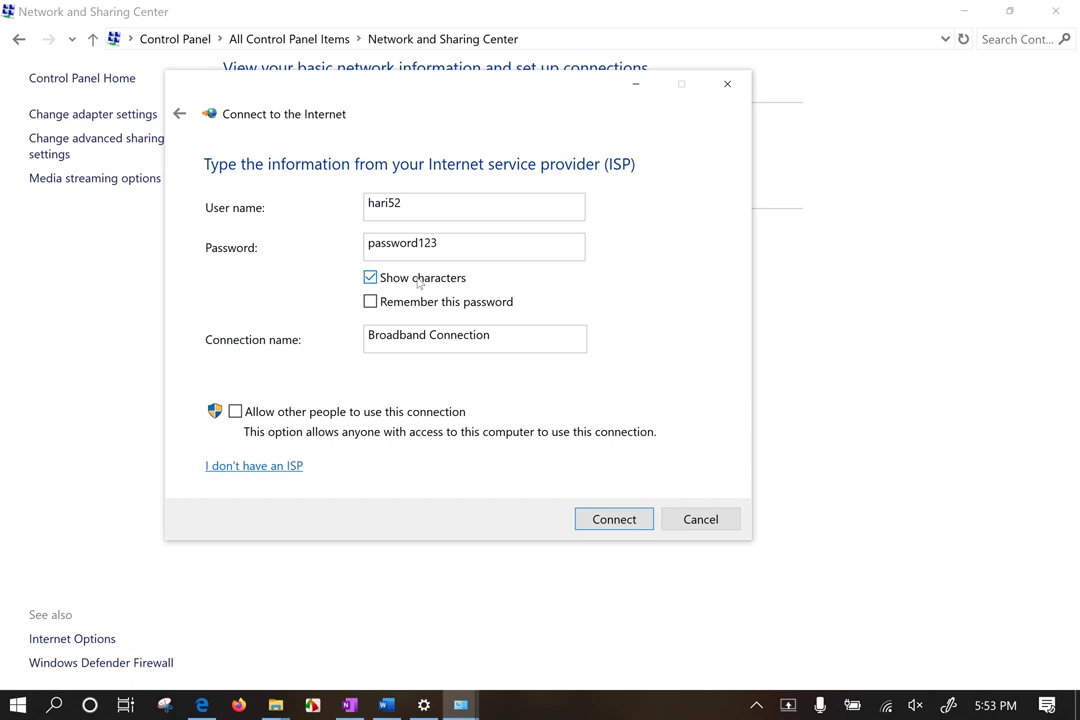
{"action": "left_click", "coordinate": [419, 284]}
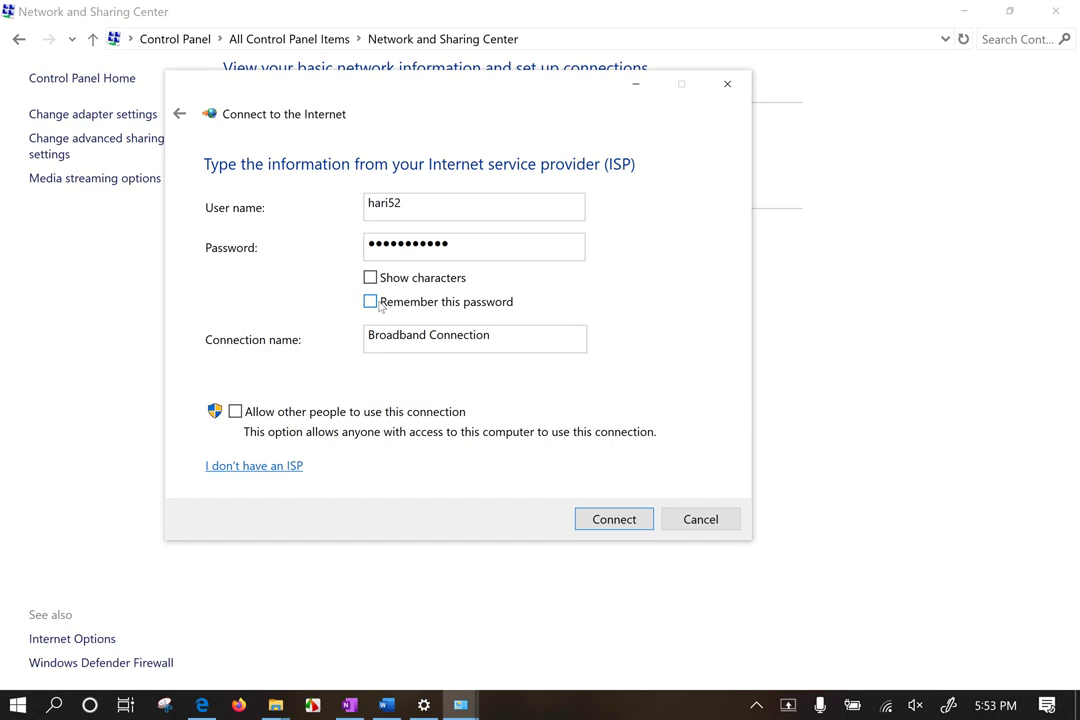
Step: Remember the password, name it 'Broadband Connection xyz', allow other users, and connect (fails with 651)
{"action": "left_click", "coordinate": [374, 303]}
{"action": "left_click", "coordinate": [494, 342]}
{"action": "type", "text": "xyz"}
{"action": "left_click_drag", "start_coordinate": [492, 336], "coordinate": [359, 331]}
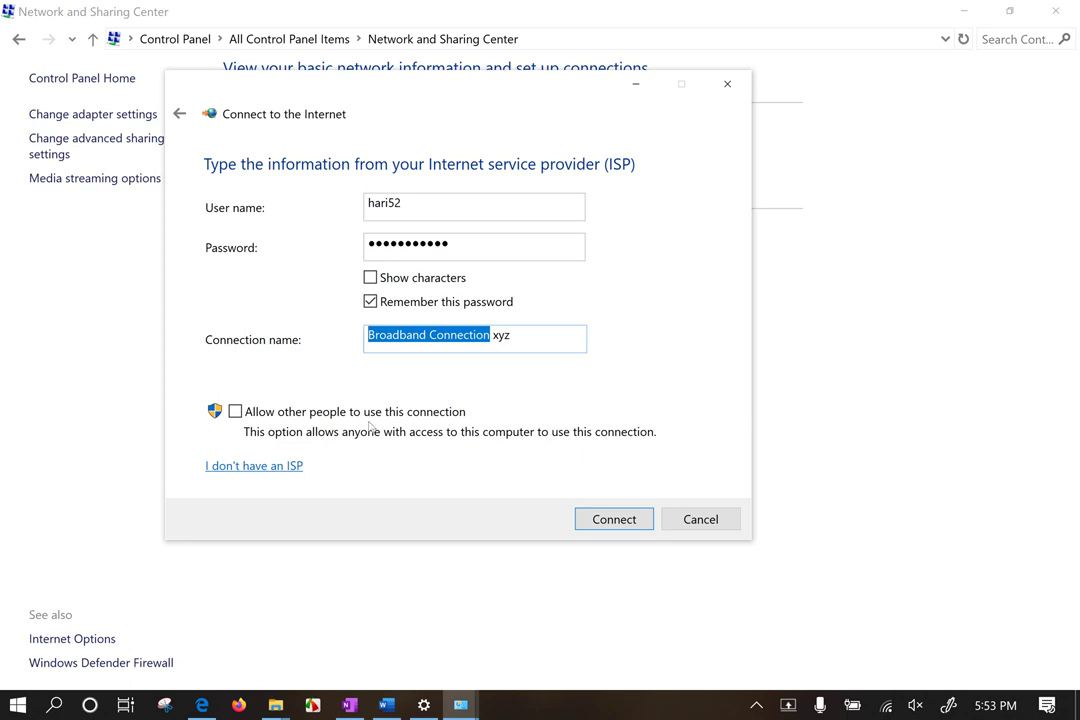
{"action": "left_click", "coordinate": [236, 412]}
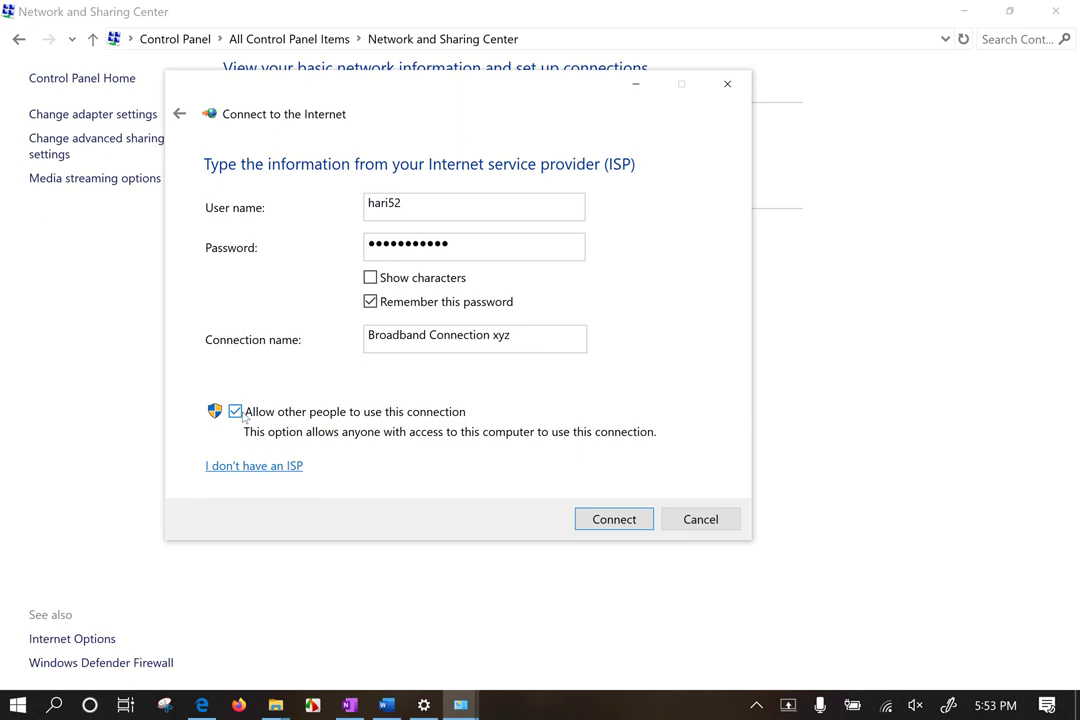
{"action": "left_click", "coordinate": [619, 522]}
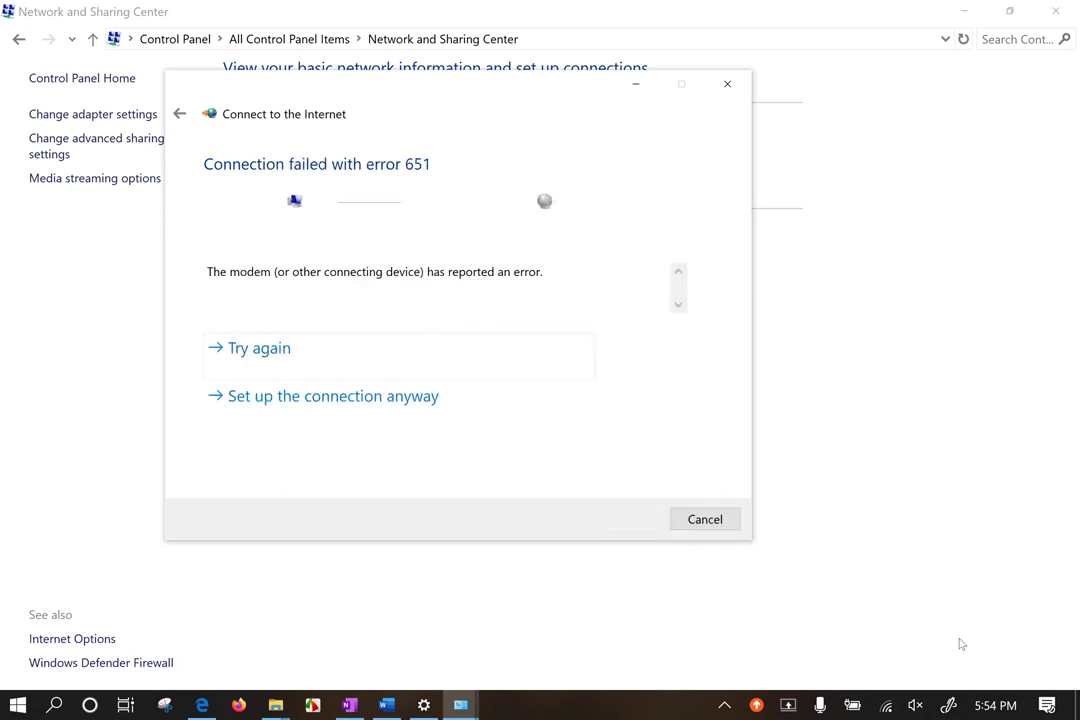
Step: Keep the connection despite error 651, close the wizard, and show available networks
{"action": "left_click_drag", "start_coordinate": [317, 272], "coordinate": [580, 279]}
{"action": "left_click", "coordinate": [382, 272]}
{"action": "left_click", "coordinate": [333, 400]}
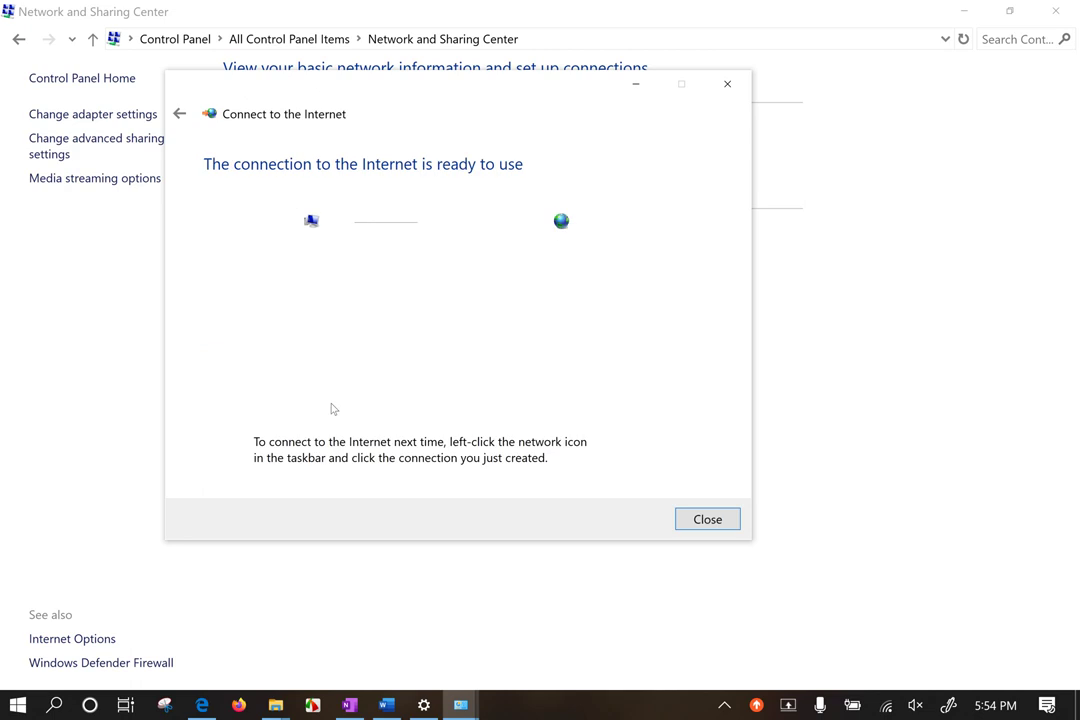
{"action": "left_click", "coordinate": [706, 518]}
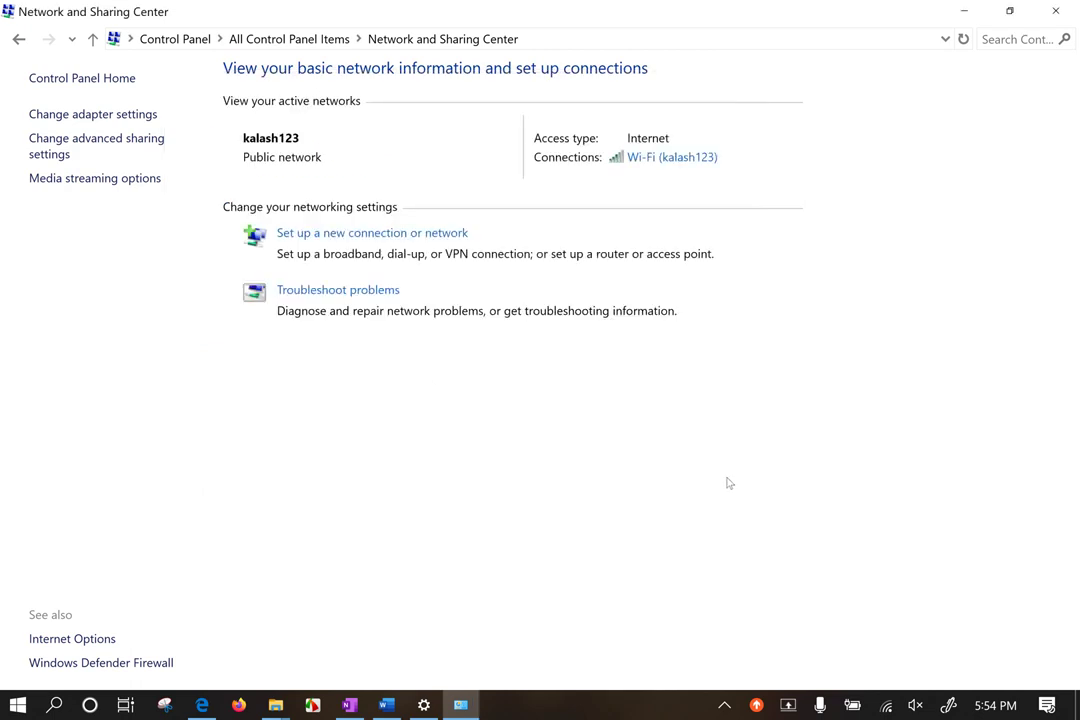
{"action": "left_click", "coordinate": [885, 705]}
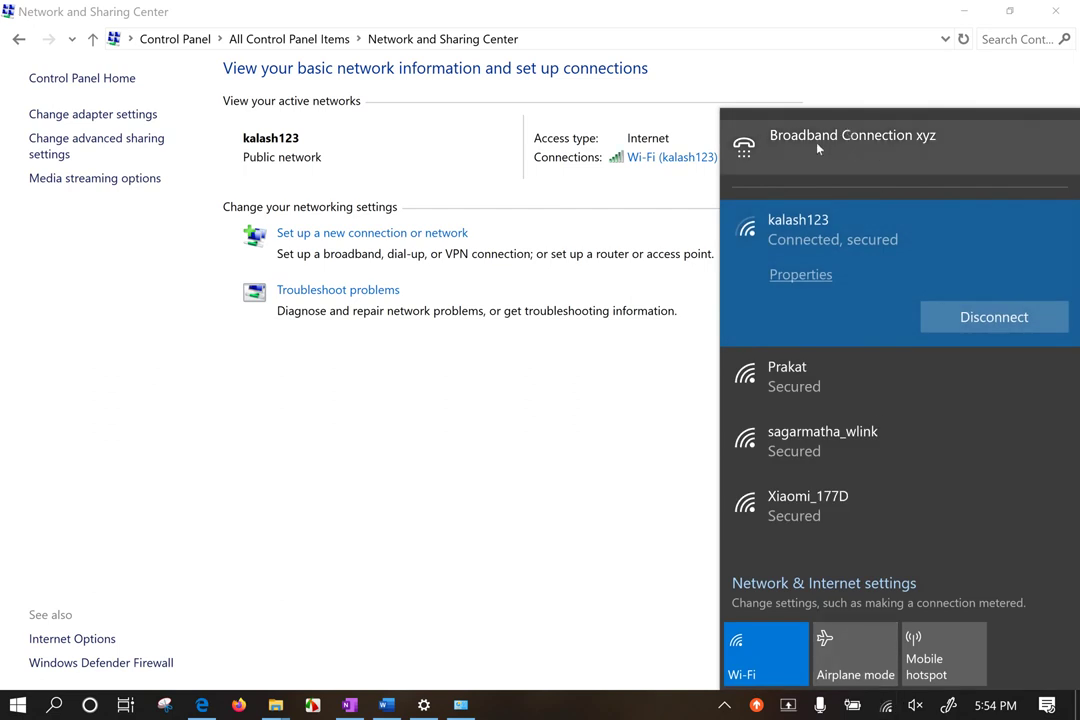
Step: Open Broadband Connection xyz's advanced options and clear its saved sign-in info
{"action": "left_click", "coordinate": [861, 147]}
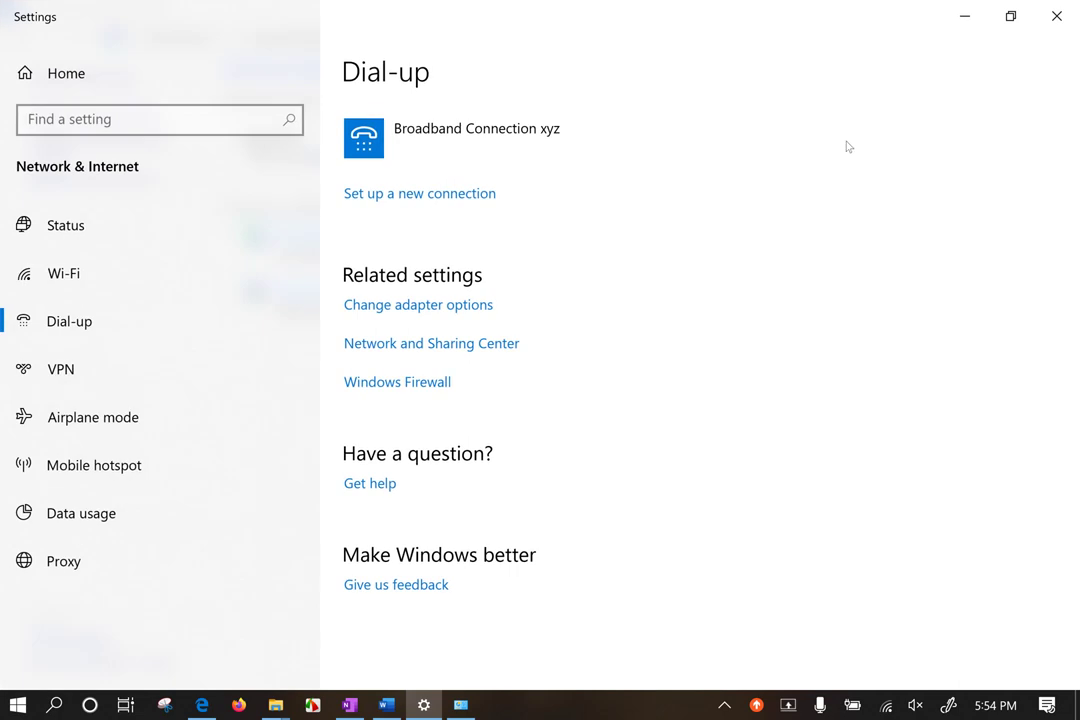
{"action": "left_click", "coordinate": [545, 137]}
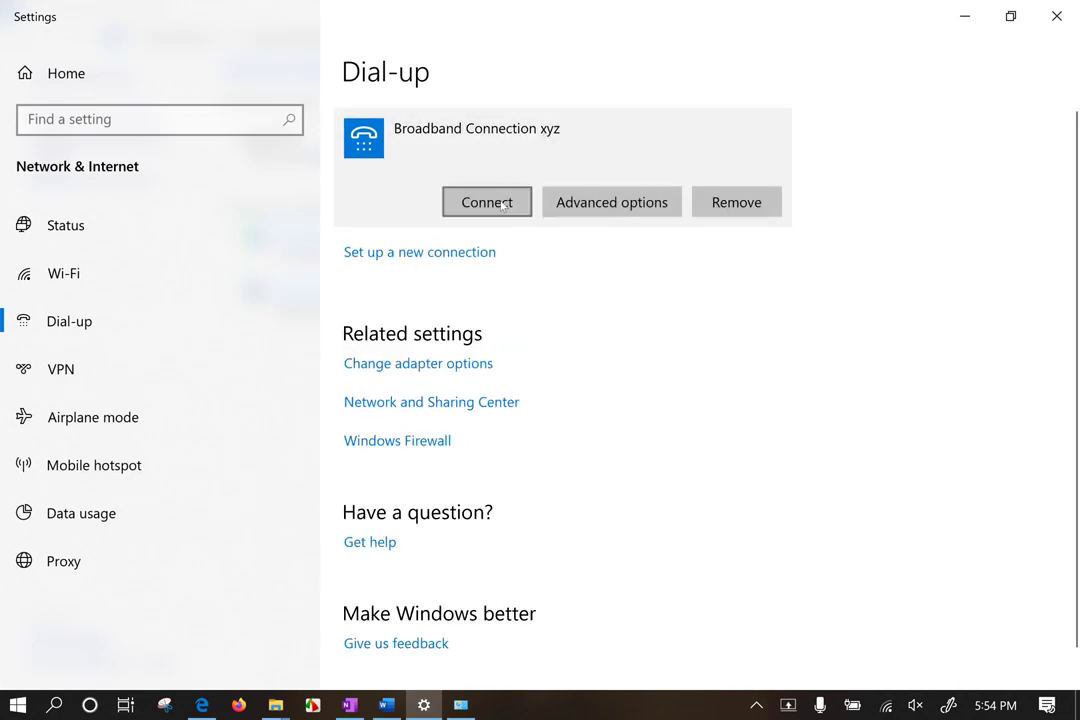
{"action": "left_click", "coordinate": [622, 204]}
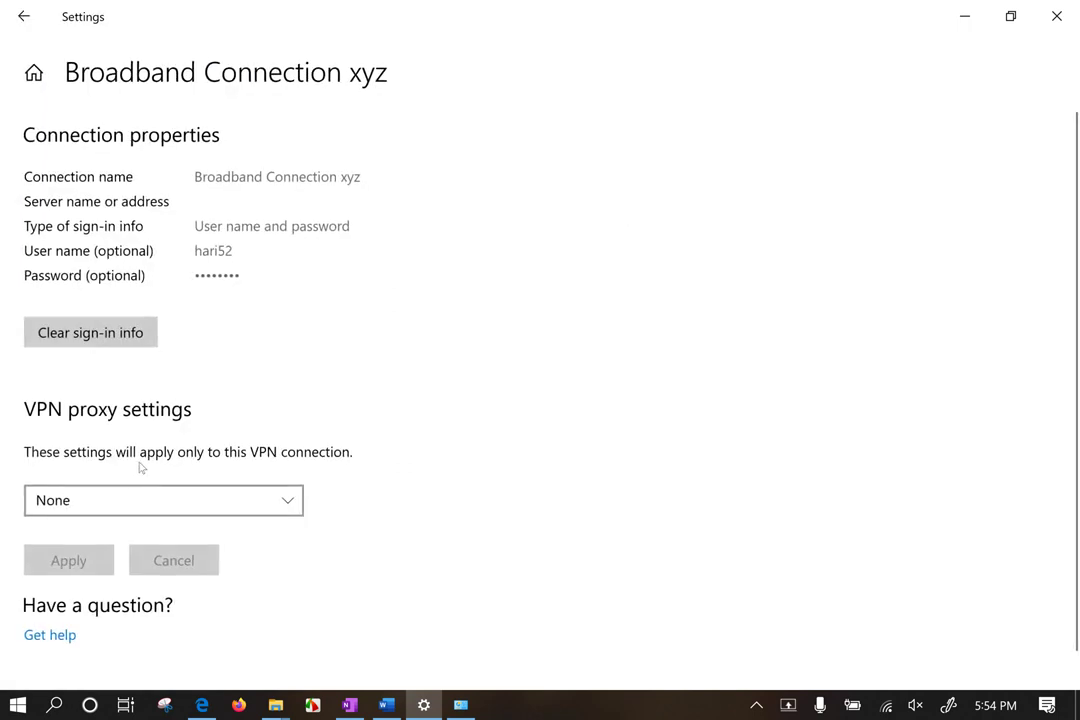
{"action": "scroll", "coordinate": [145, 472], "scroll_direction": "down", "scroll_amount": 1}
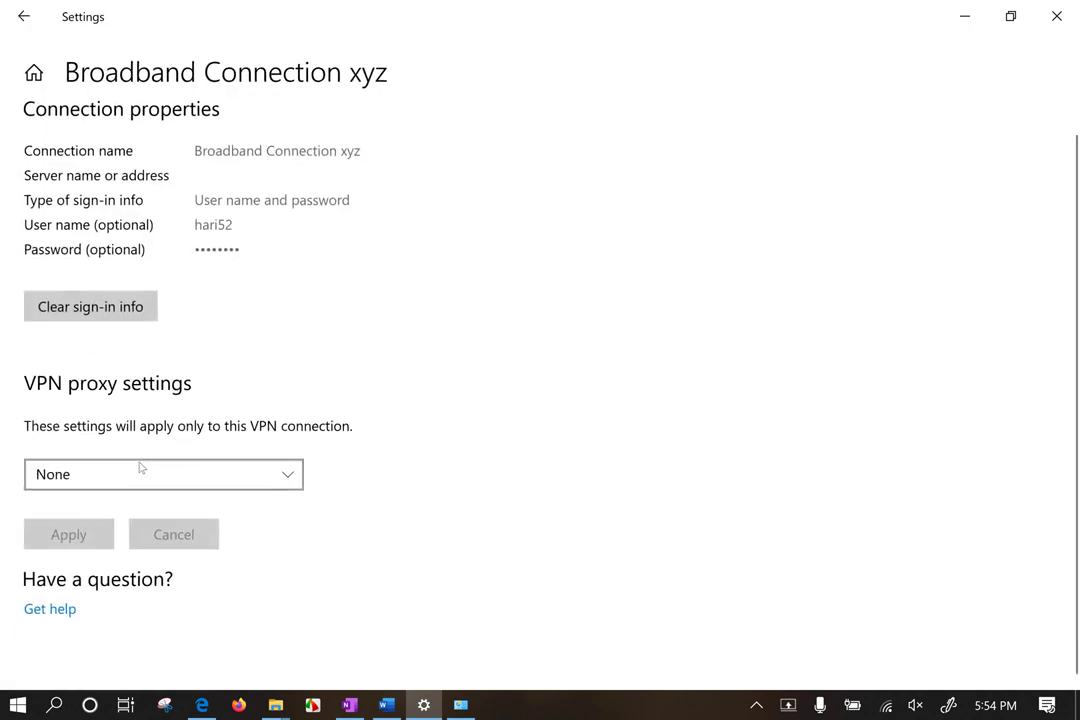
{"action": "left_click", "coordinate": [114, 313]}
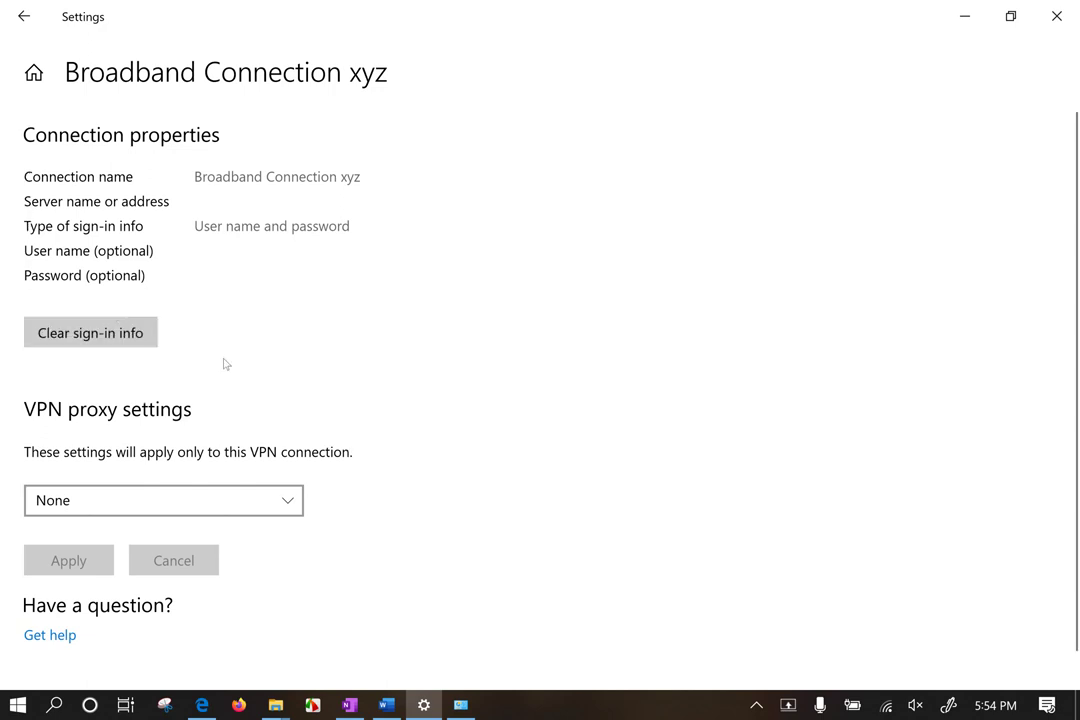
Step: Close Settings, run ncpa.cpl from Win+R, maximize Network Connections, and switch to Tiles view
{"action": "left_click", "coordinate": [1057, 15]}
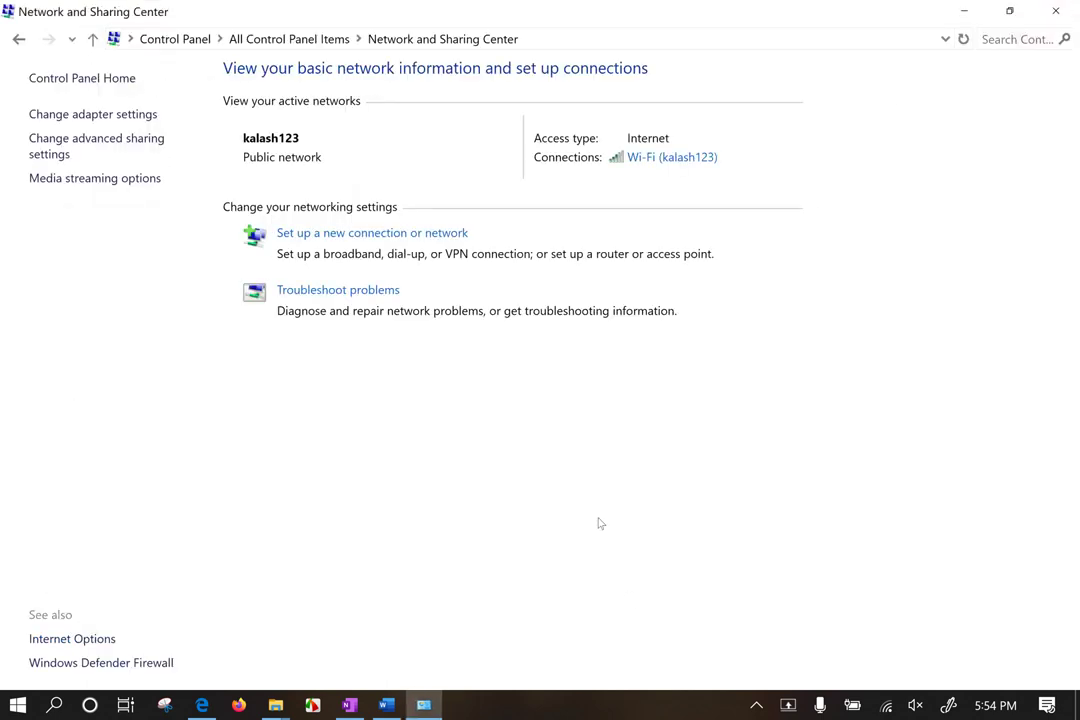
{"action": "key", "text": "super+r"}
{"action": "type", "text": "nc"}
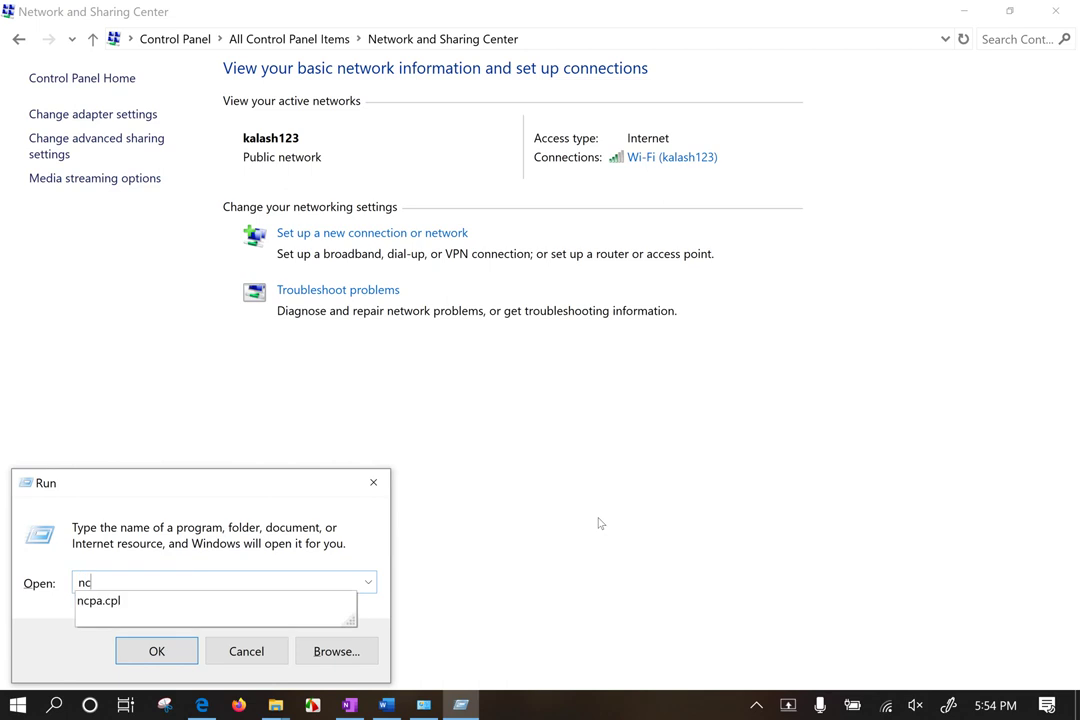
{"action": "key", "text": "Down"}
{"action": "key", "text": "Return"}
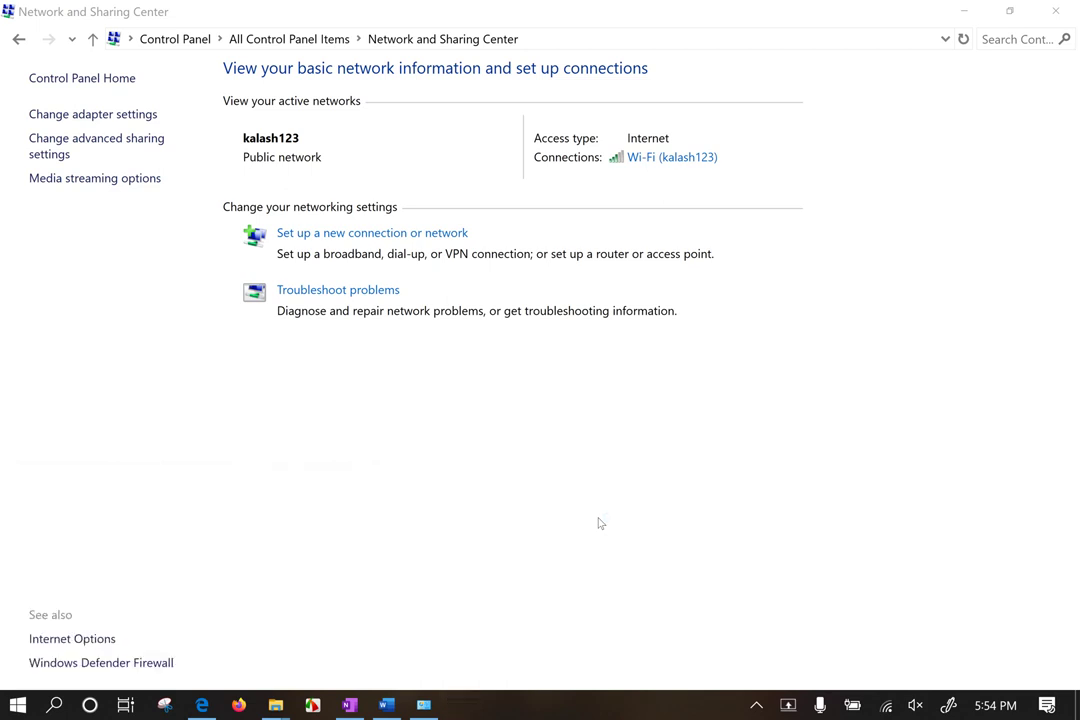
{"action": "left_click", "coordinate": [109, 38]}
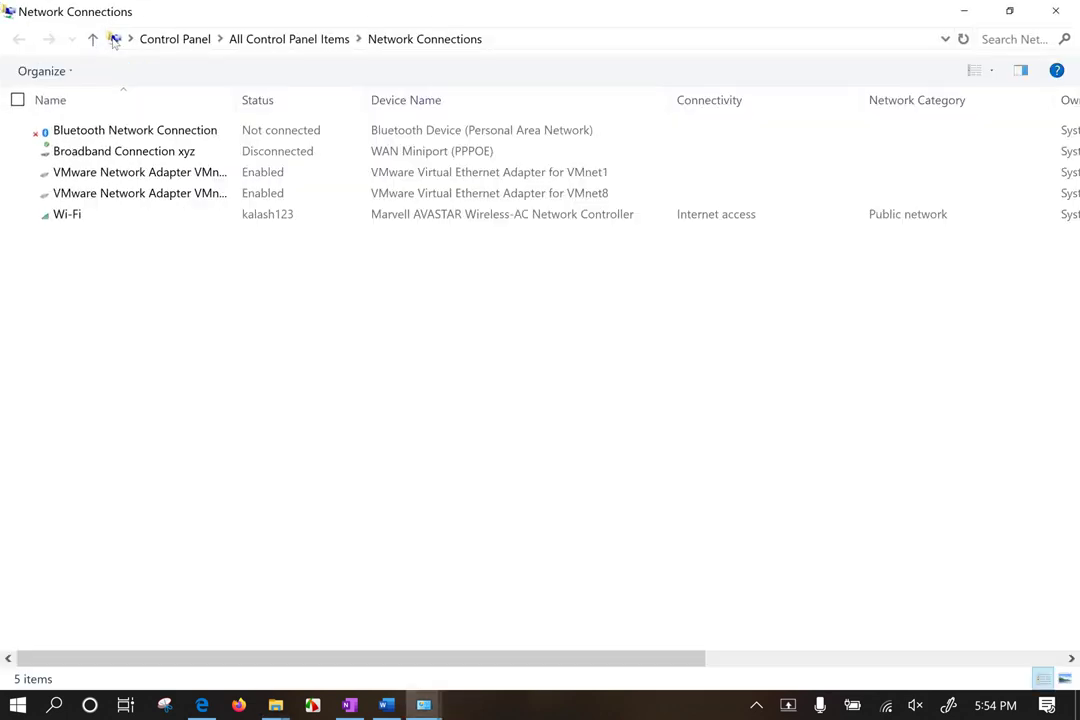
{"action": "left_click", "coordinate": [975, 72]}
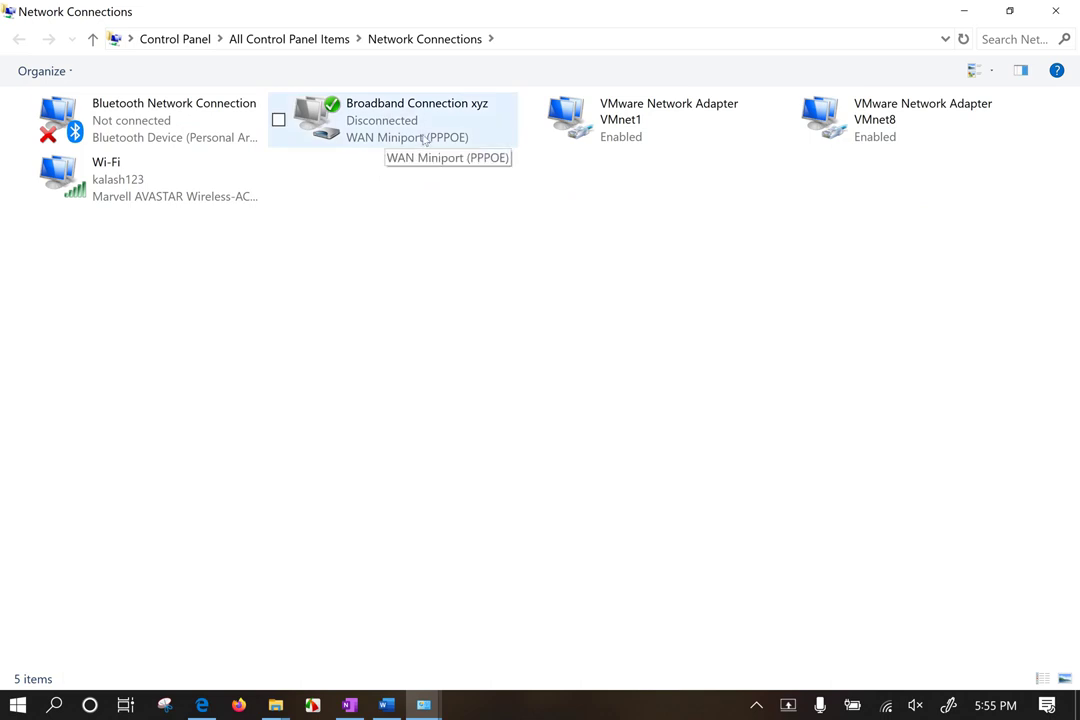
Step: Try connecting Broadband Connection xyz, then dismiss the Wi-Fi list and select its icon
{"action": "right_click", "coordinate": [356, 116]}
{"action": "left_click", "coordinate": [344, 143]}
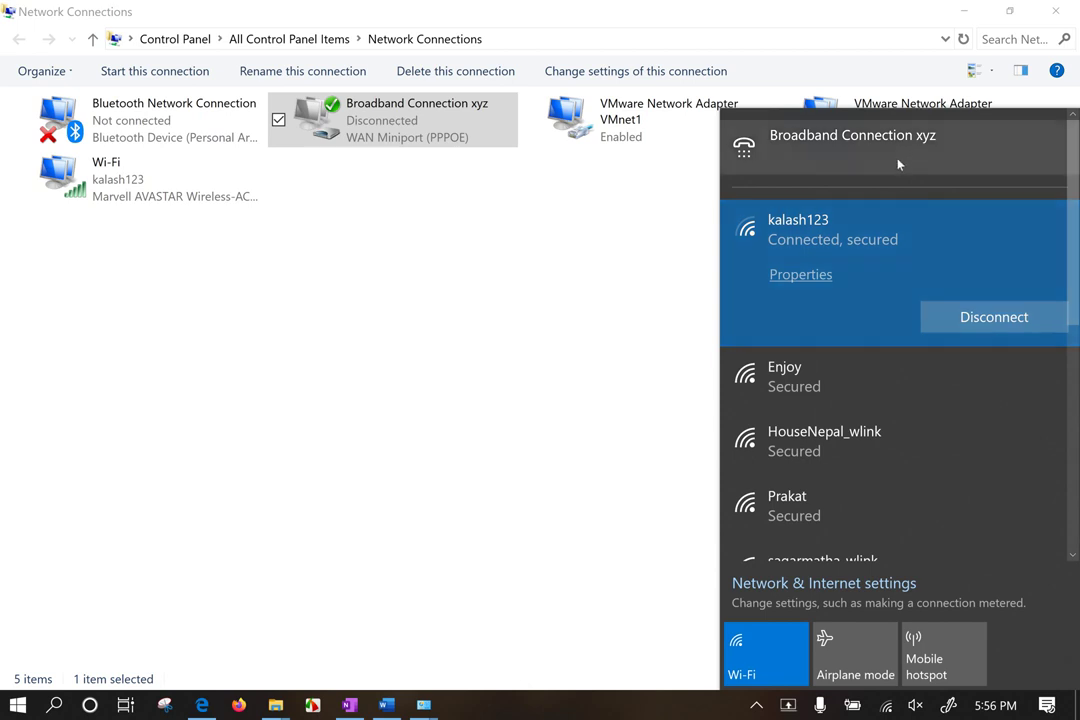
{"action": "left_click", "coordinate": [403, 253]}
{"action": "left_click", "coordinate": [379, 124]}
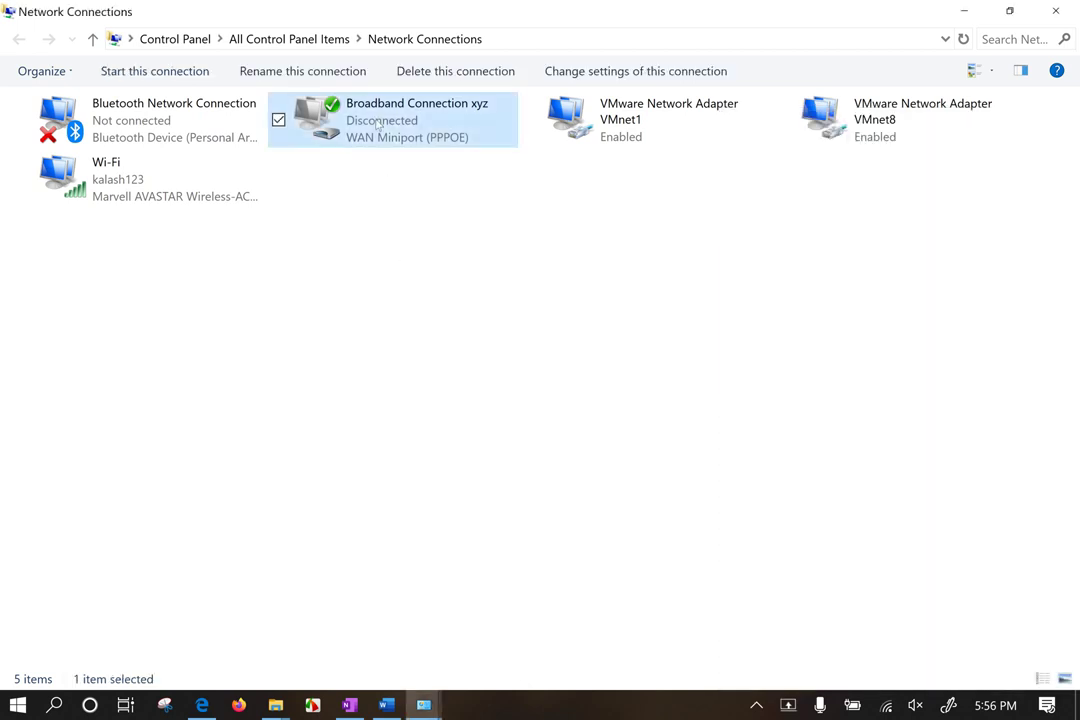
{"action": "right_click", "coordinate": [379, 124]}
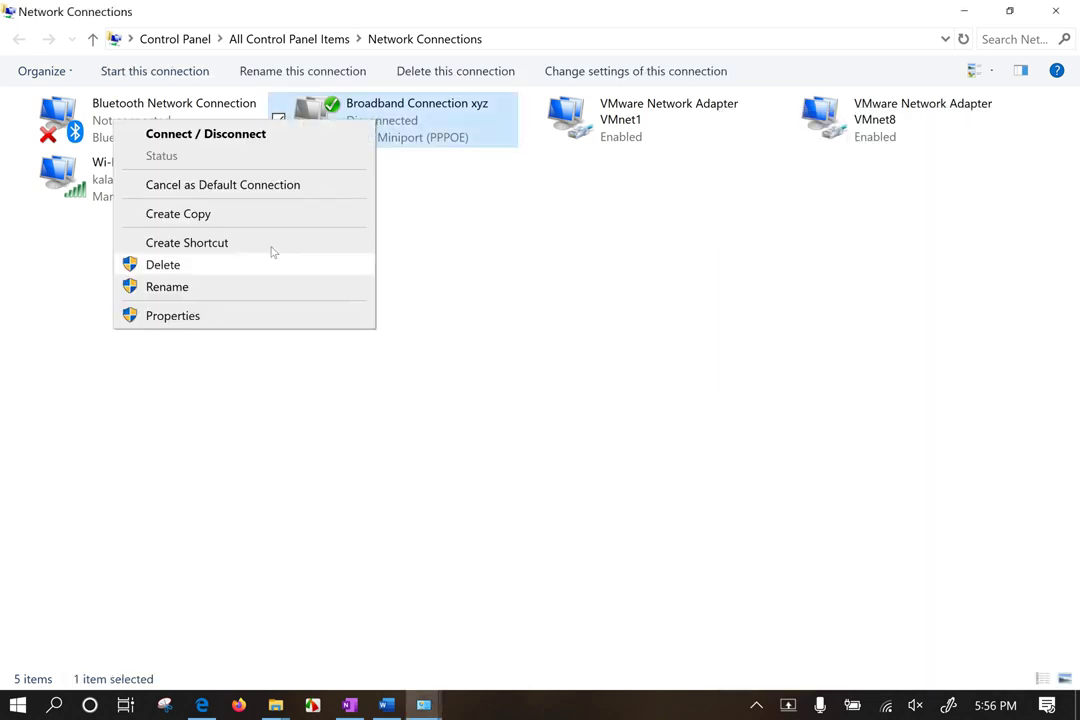
{"action": "left_click", "coordinate": [198, 320]}
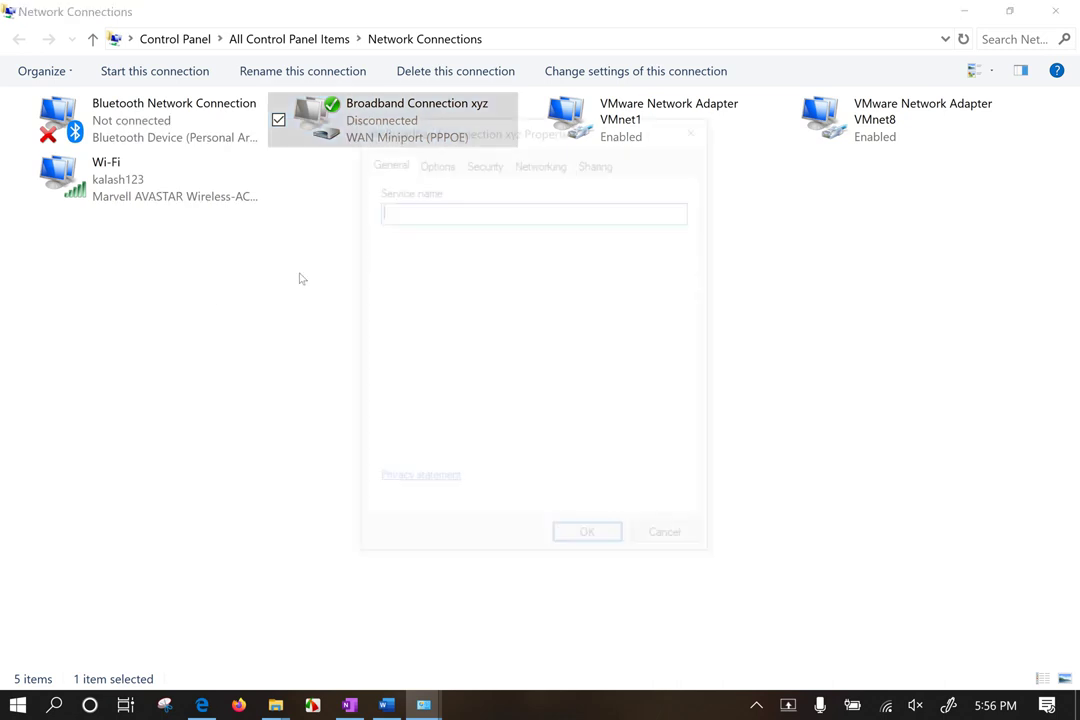
{"action": "left_click", "coordinate": [440, 167]}
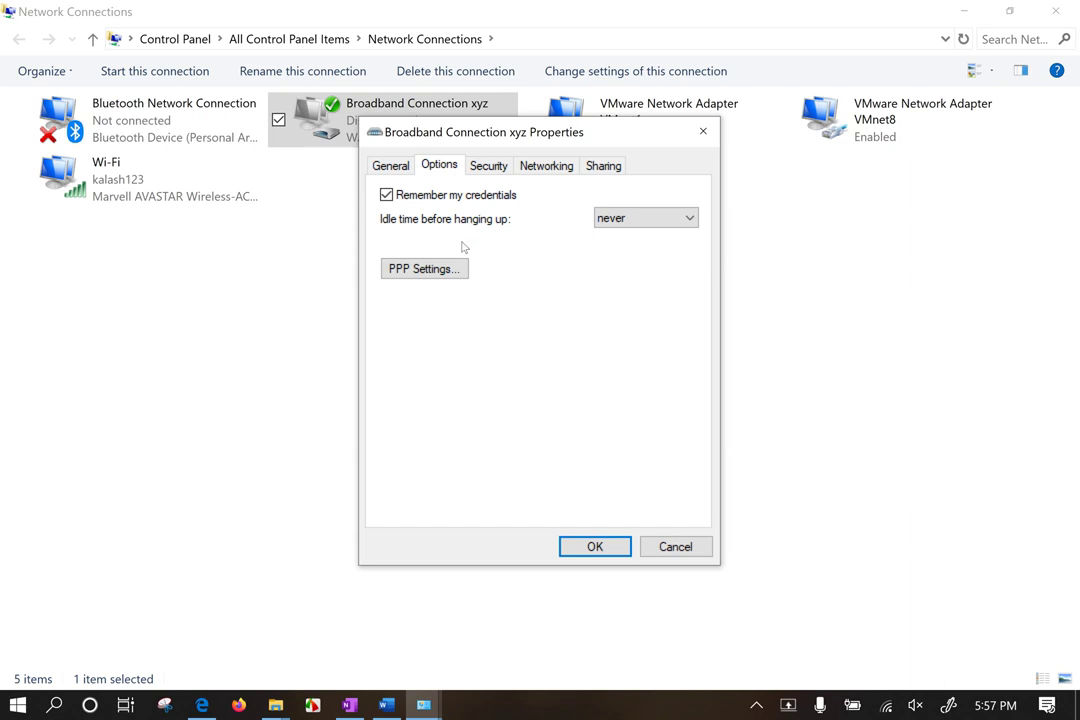
{"action": "key", "text": "ctrl+Tab"}
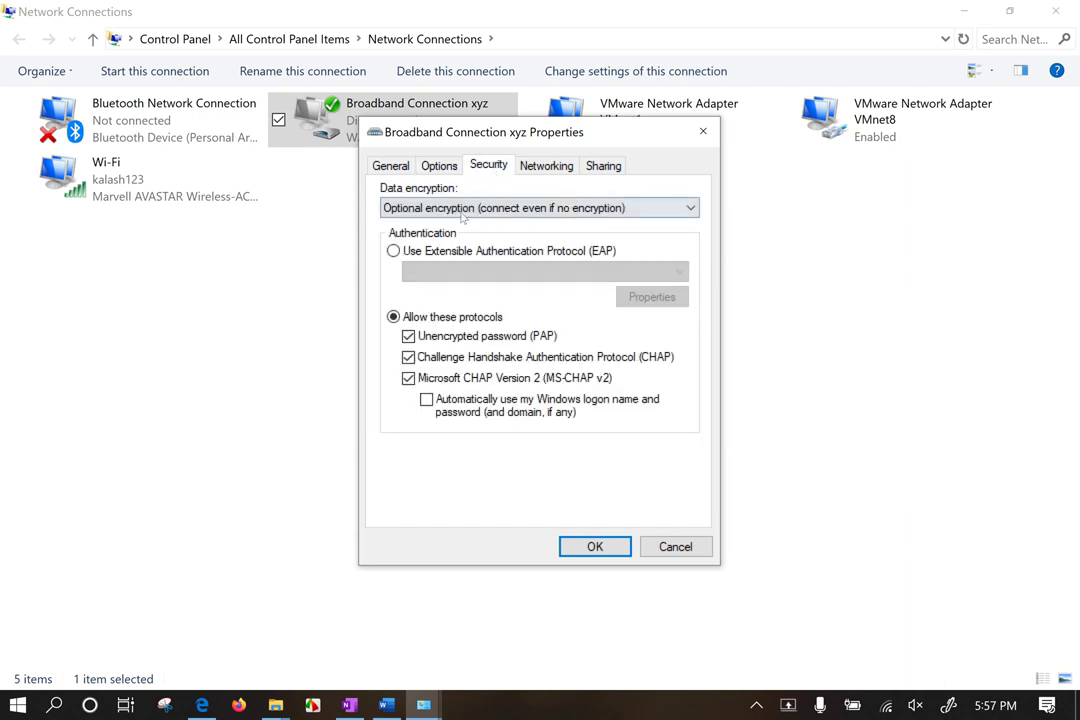
{"action": "left_click", "coordinate": [468, 210]}
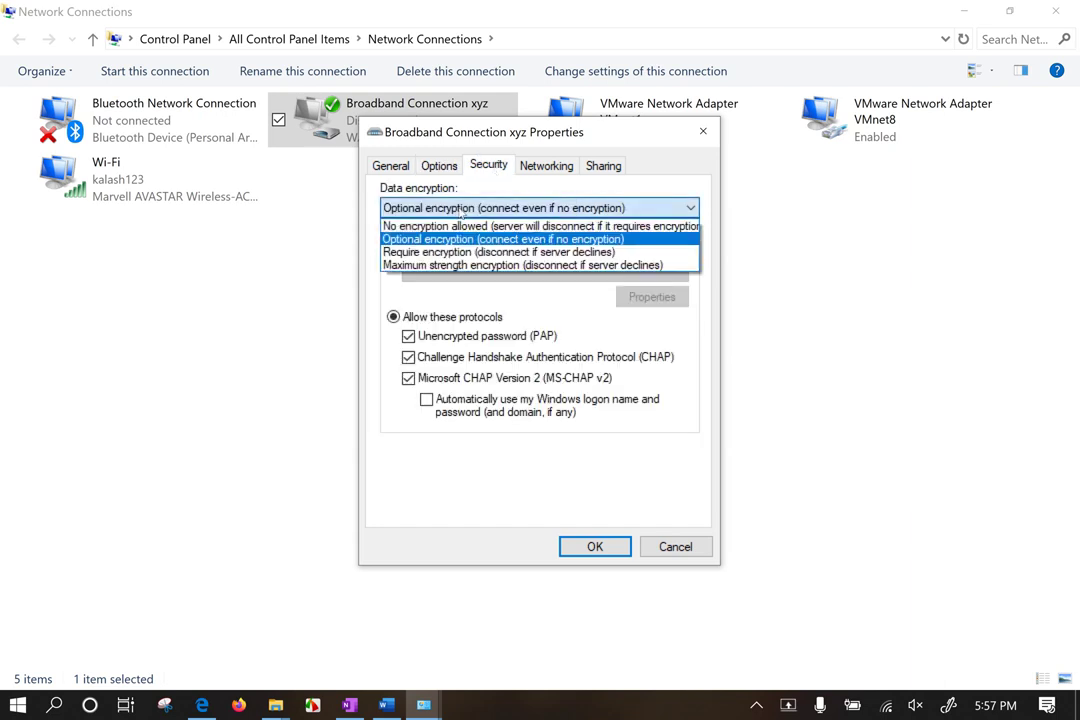
{"action": "left_click", "coordinate": [490, 463]}
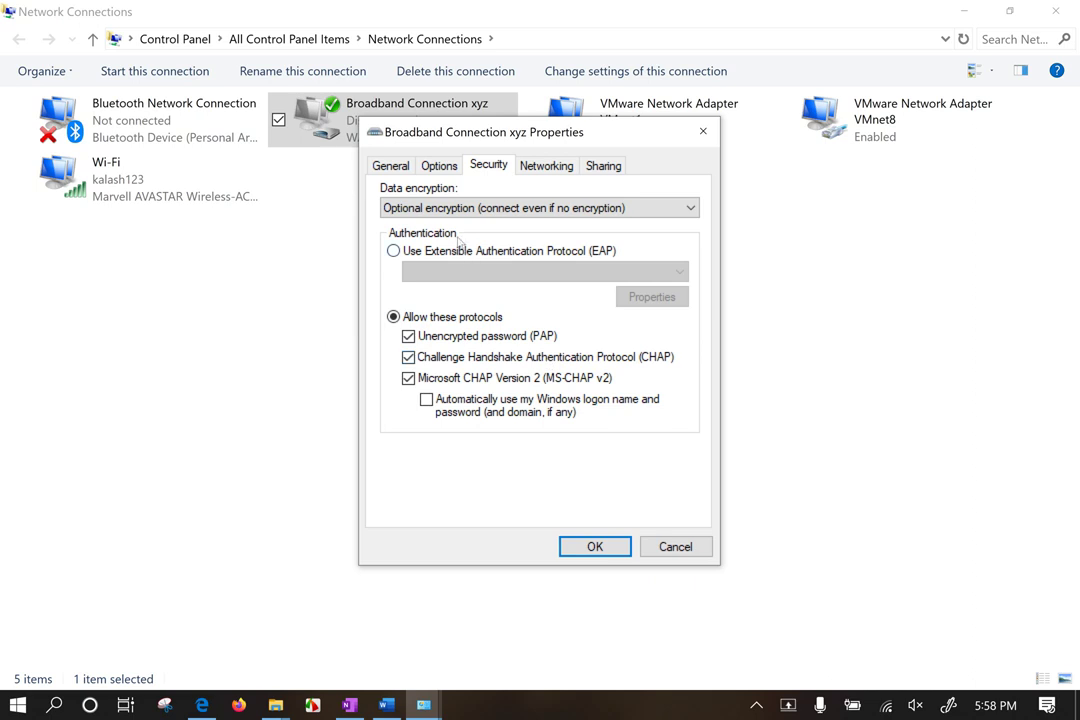
{"action": "left_click", "coordinate": [540, 172]}
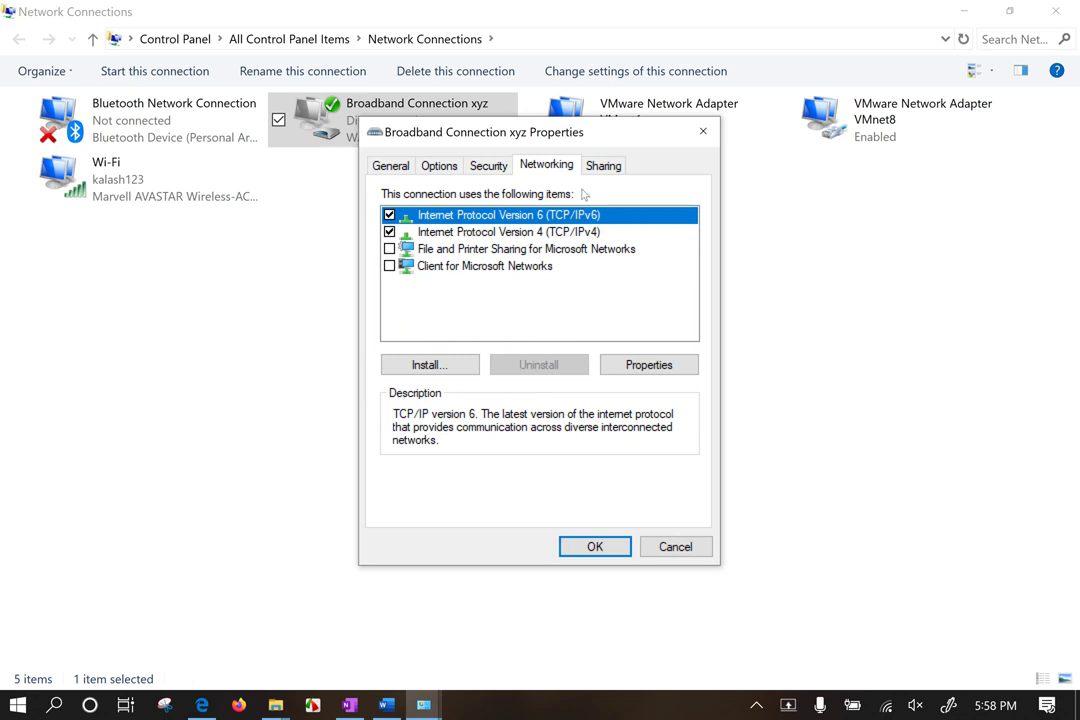
{"action": "left_click", "coordinate": [605, 167]}
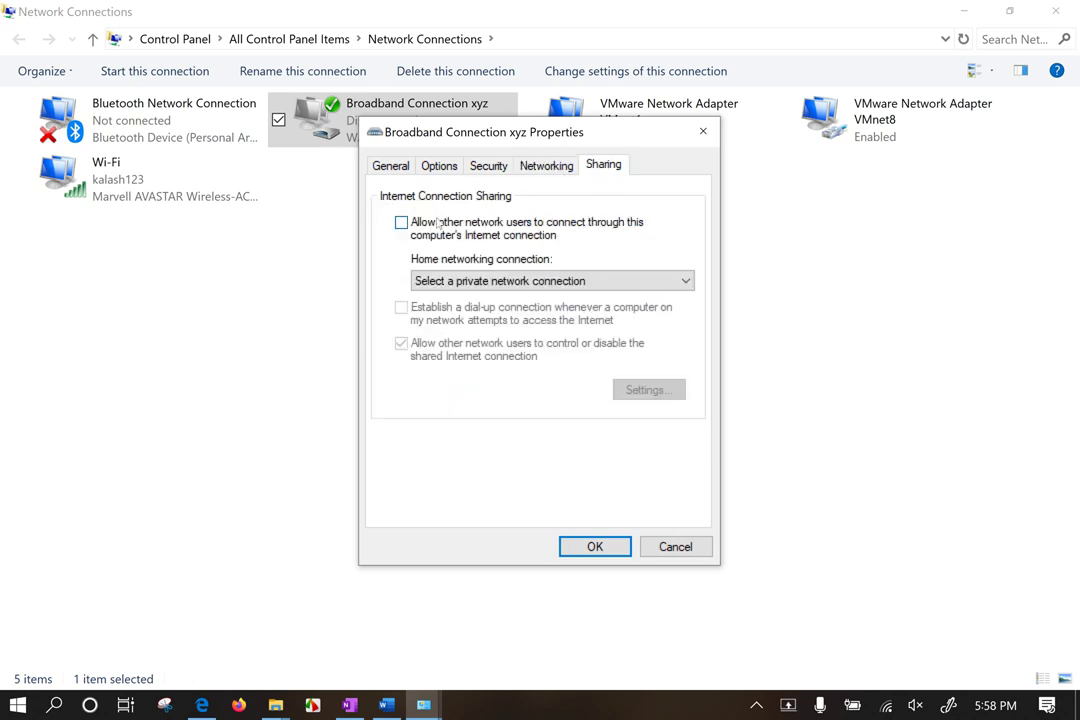
{"action": "left_click", "coordinate": [391, 167]}
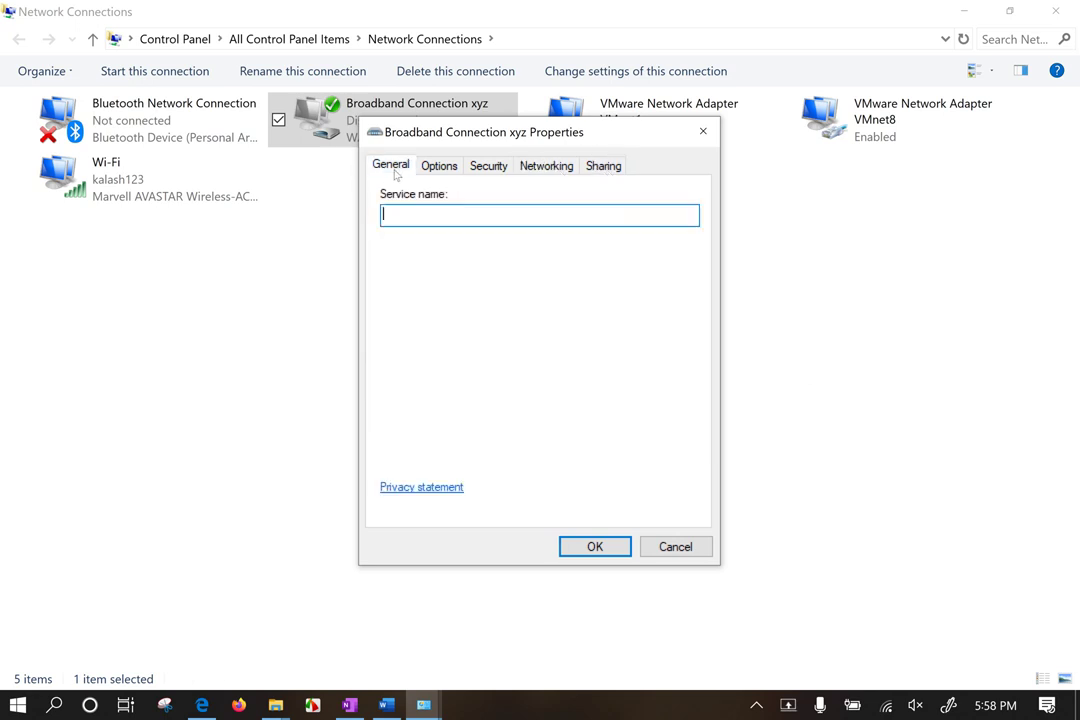
{"action": "left_click", "coordinate": [701, 132]}
{"action": "right_click", "coordinate": [419, 129]}
Step: Delete Broadband Connection xyz, confirm with Yes, then close the Network Connections window
{"action": "left_click", "coordinate": [281, 278]}
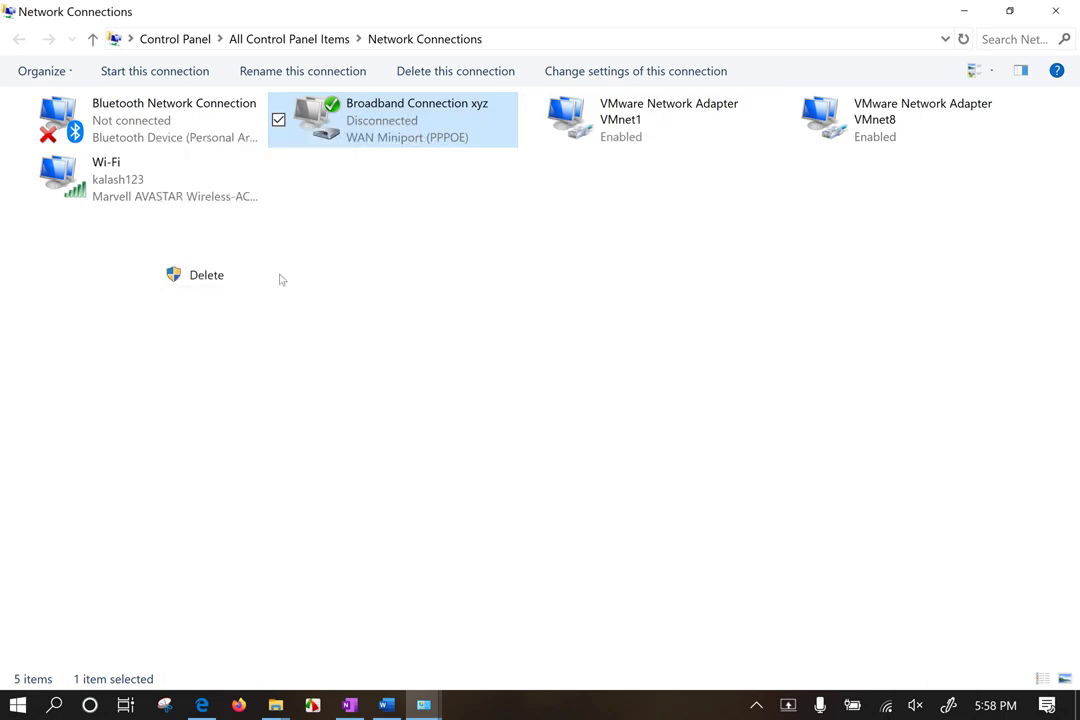
{"action": "left_click", "coordinate": [620, 424]}
{"action": "left_click_drag", "start_coordinate": [368, 335], "coordinate": [452, 29]}
{"action": "left_click_drag", "start_coordinate": [519, 385], "coordinate": [358, 294]}
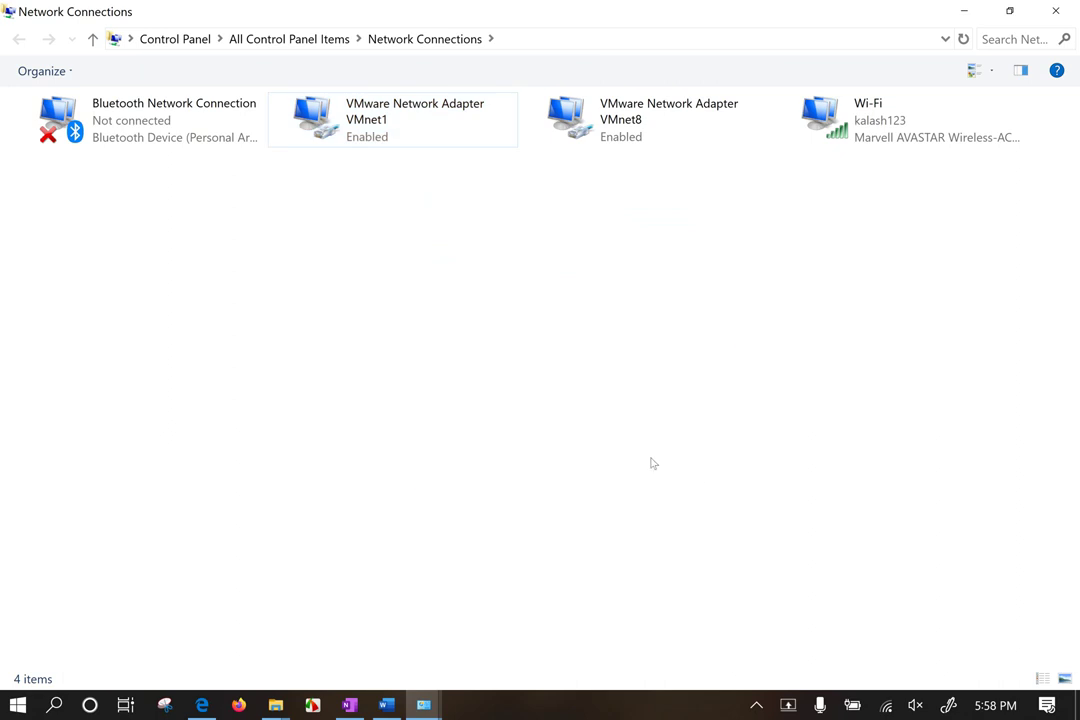
{"action": "left_click", "coordinate": [1073, 8]}
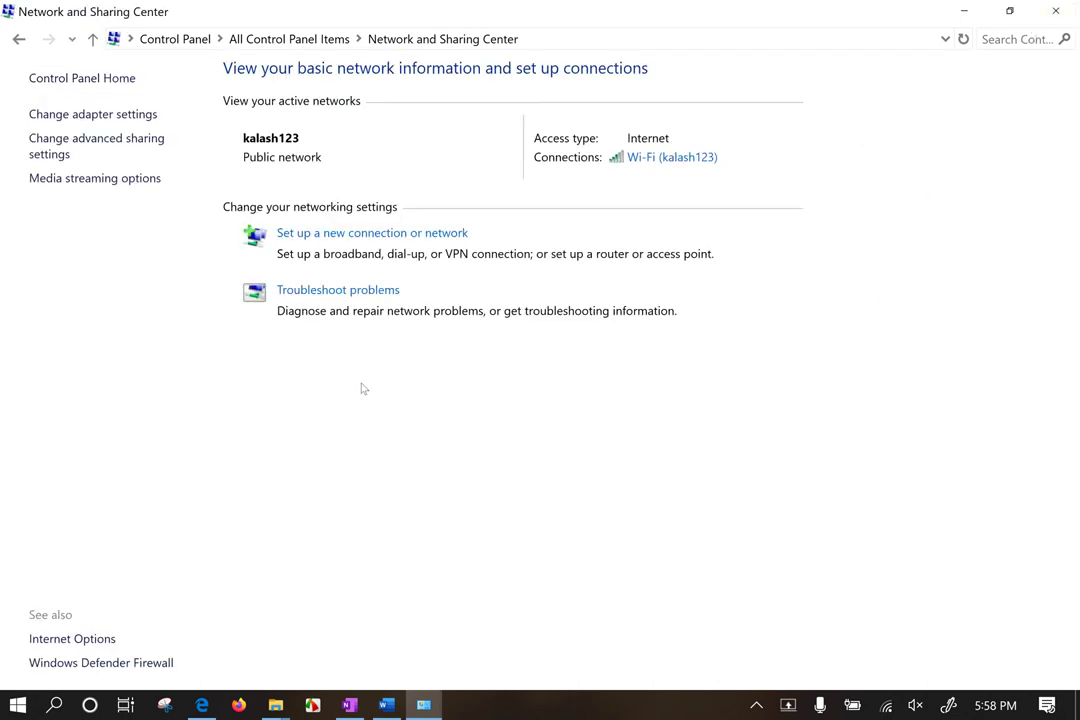
Step: Reach Change advanced sharing settings via Network and Internet, then expand the Private profile
{"action": "left_click", "coordinate": [128, 152]}
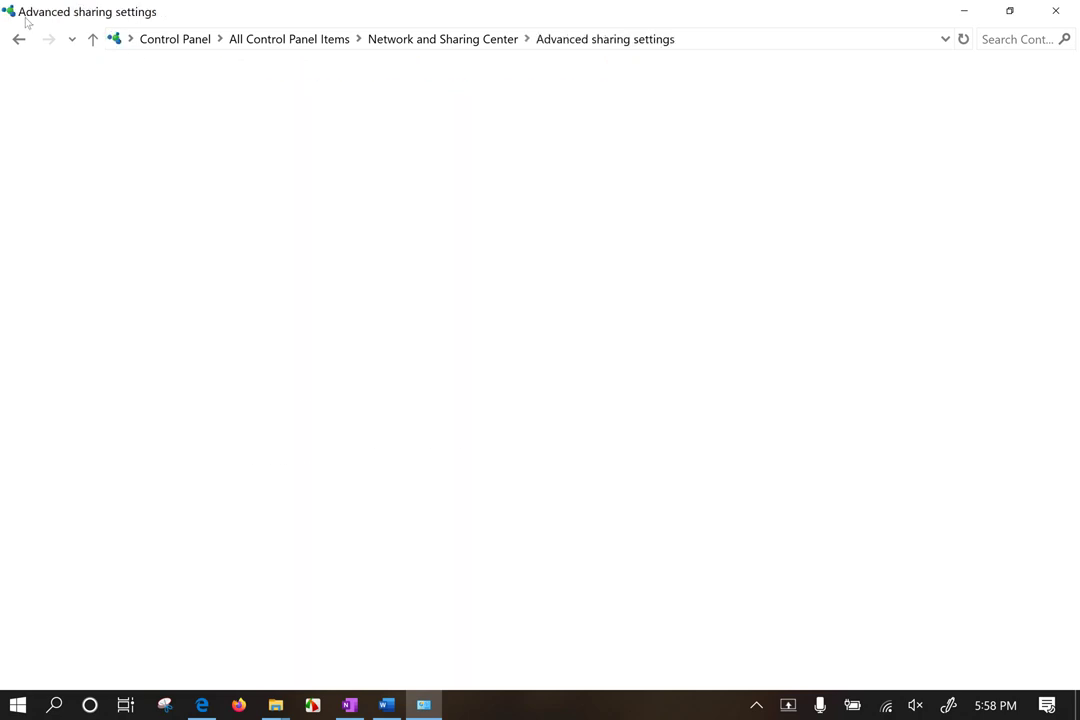
{"action": "left_click", "coordinate": [18, 39]}
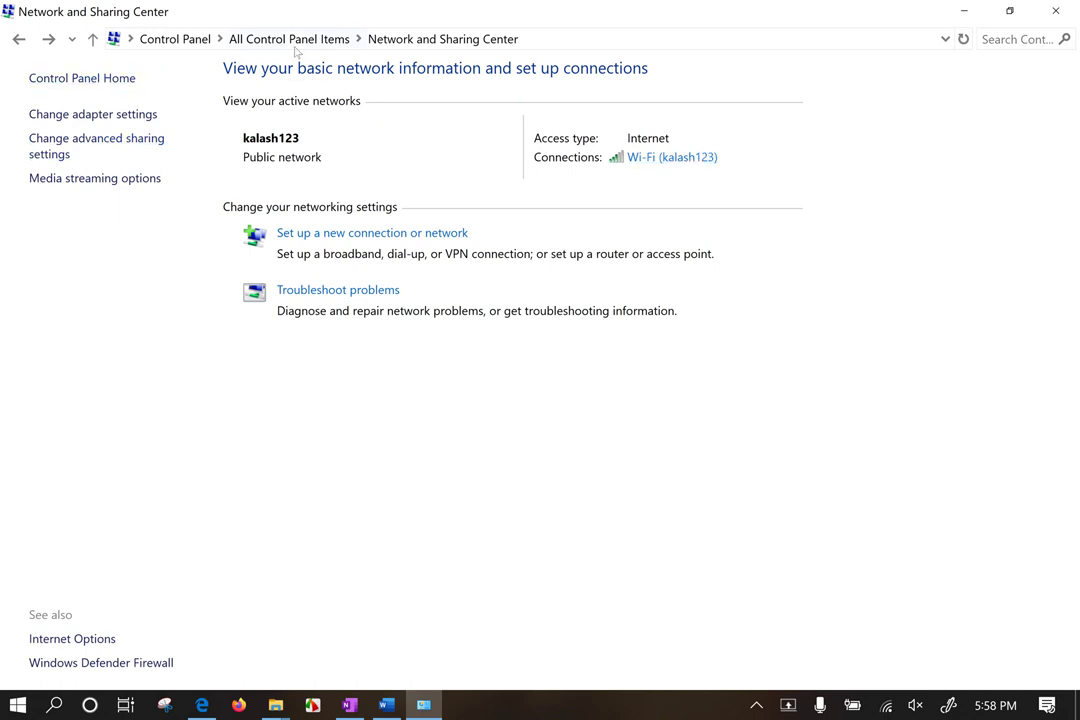
{"action": "left_click", "coordinate": [176, 40]}
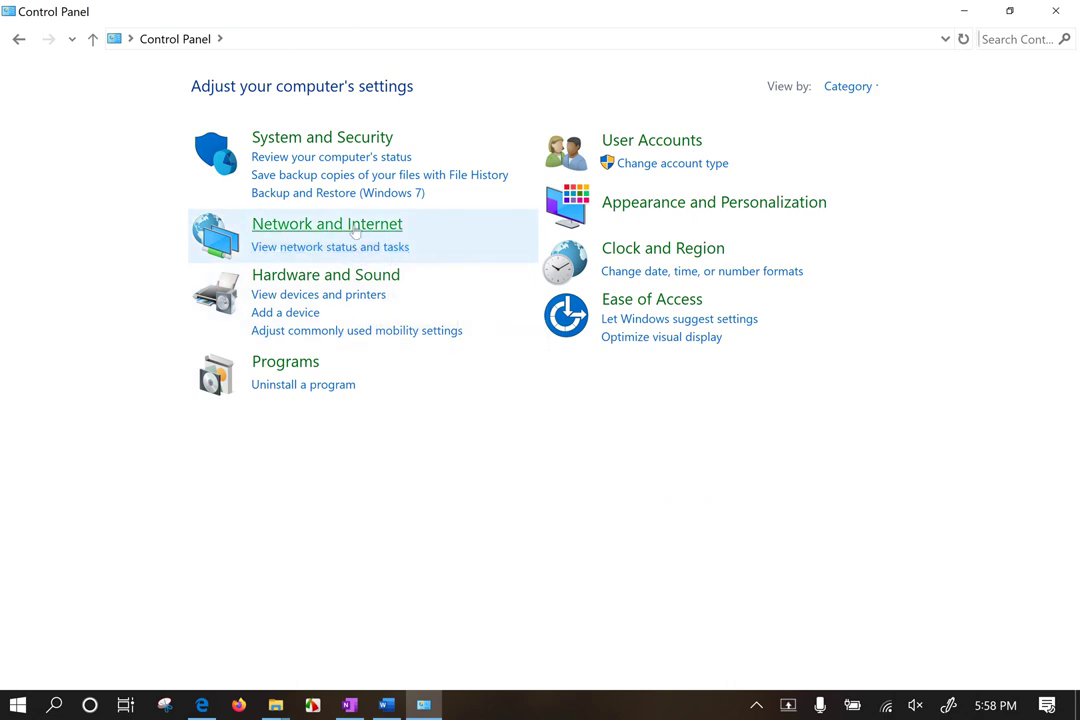
{"action": "left_click", "coordinate": [327, 225]}
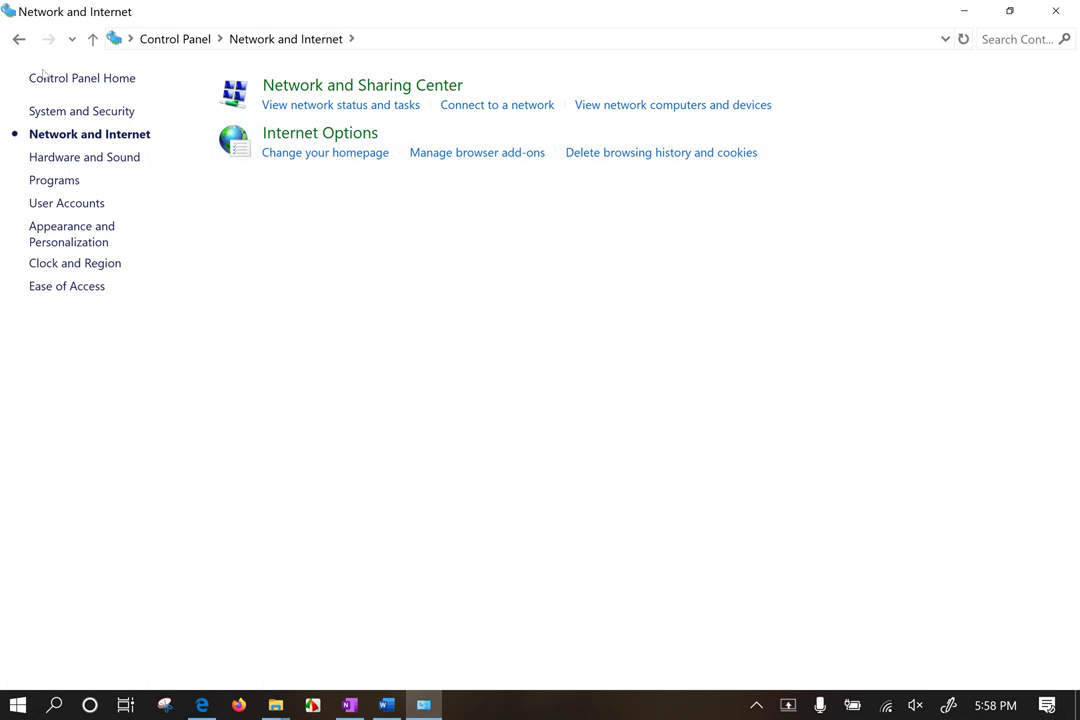
{"action": "left_click", "coordinate": [19, 40]}
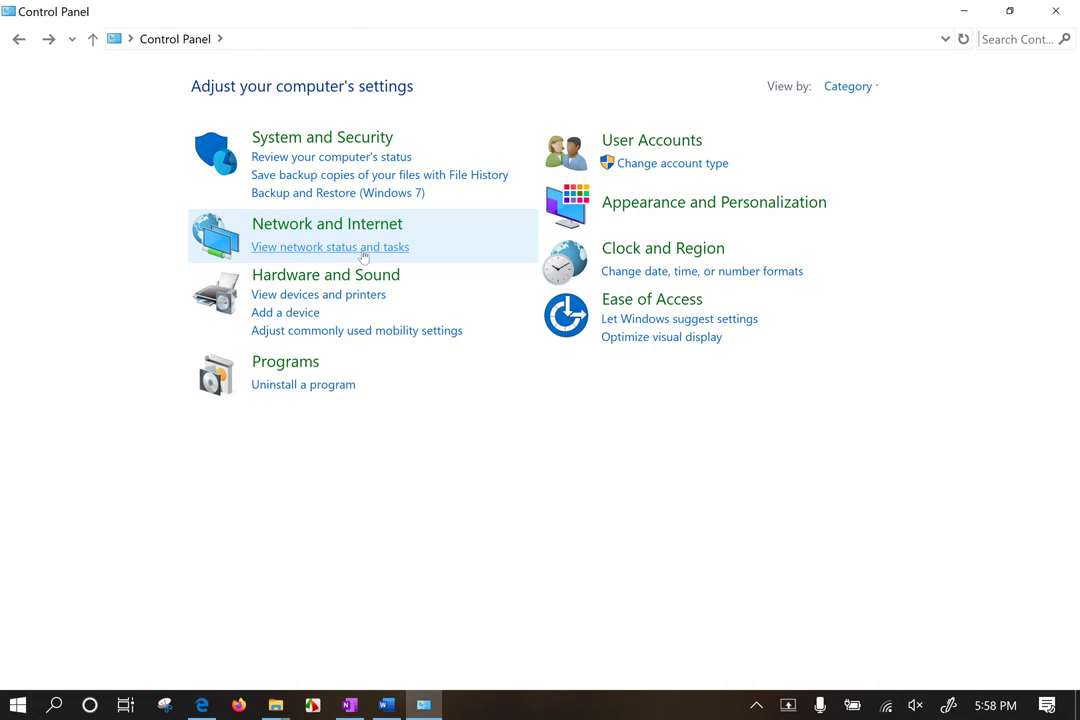
{"action": "left_click", "coordinate": [362, 248]}
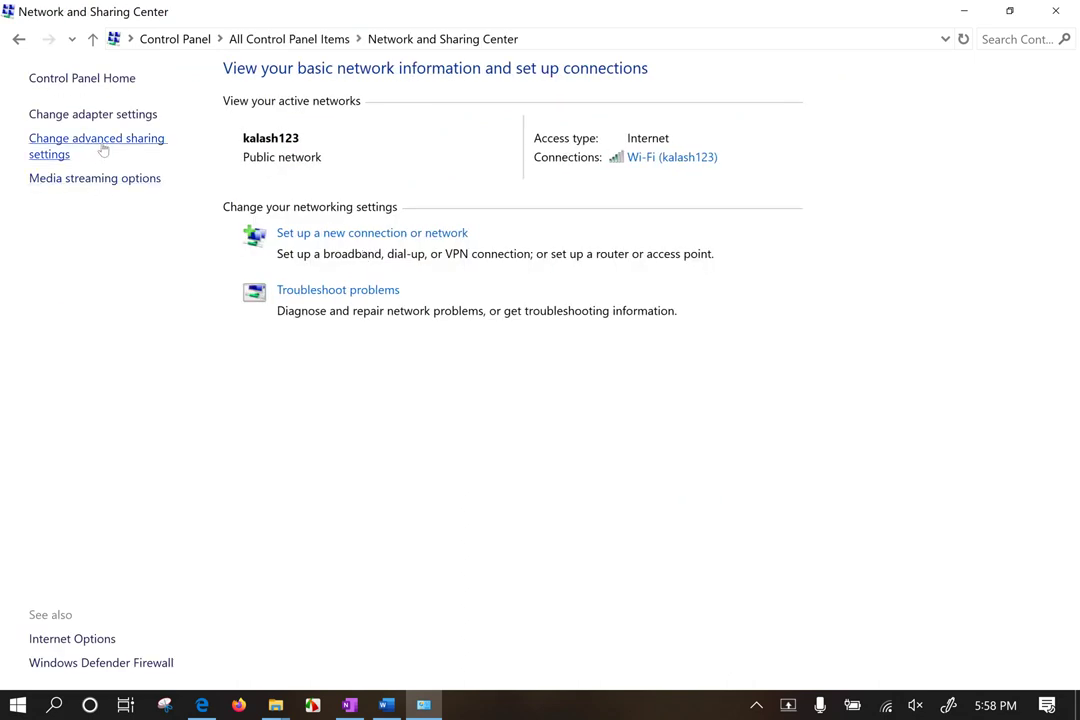
{"action": "left_click", "coordinate": [103, 149]}
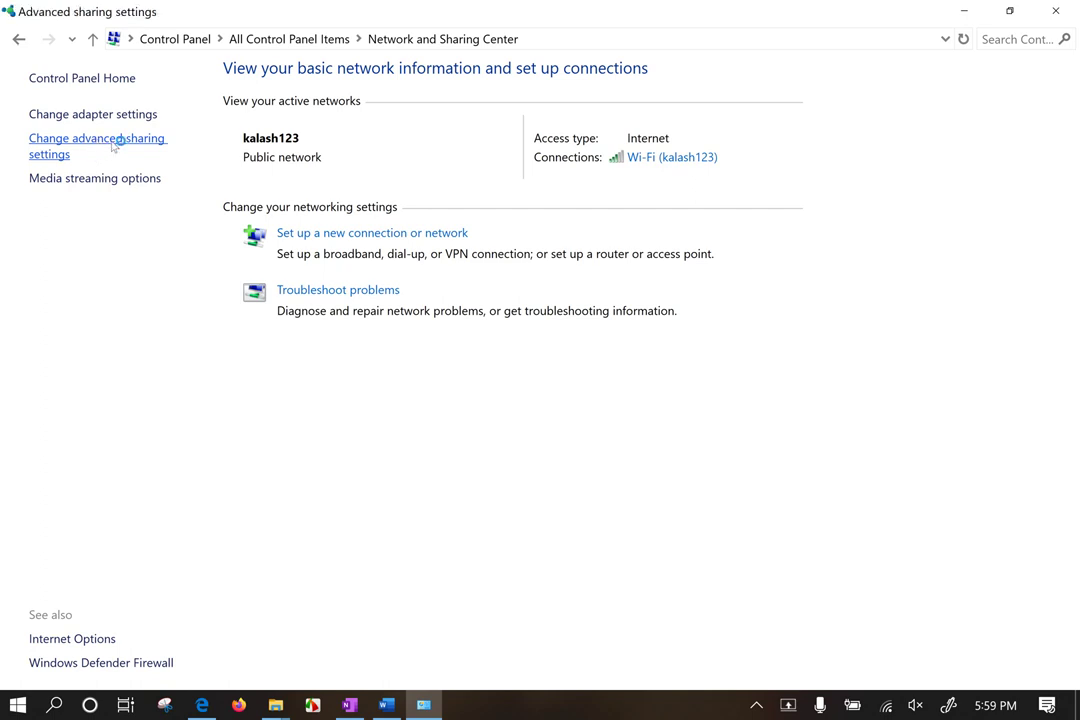
{"action": "left_click", "coordinate": [114, 145]}
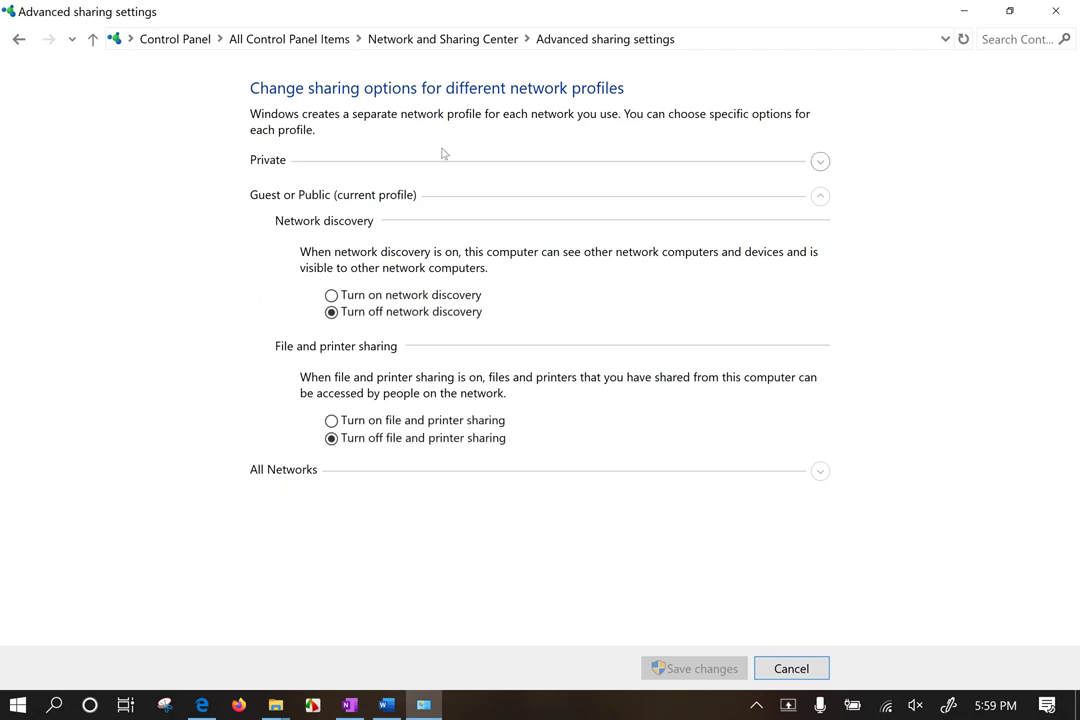
{"action": "left_click", "coordinate": [819, 161]}
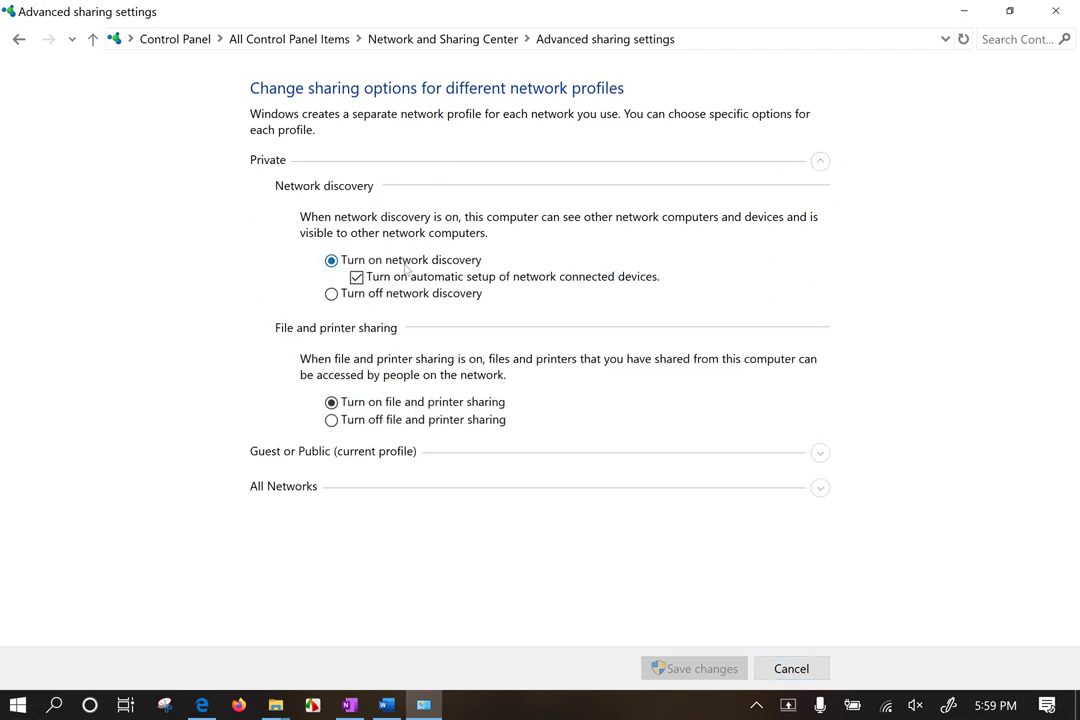
Step: Open the Network folder in File Explorer and close the error message that appears
{"action": "key", "text": "super+e"}
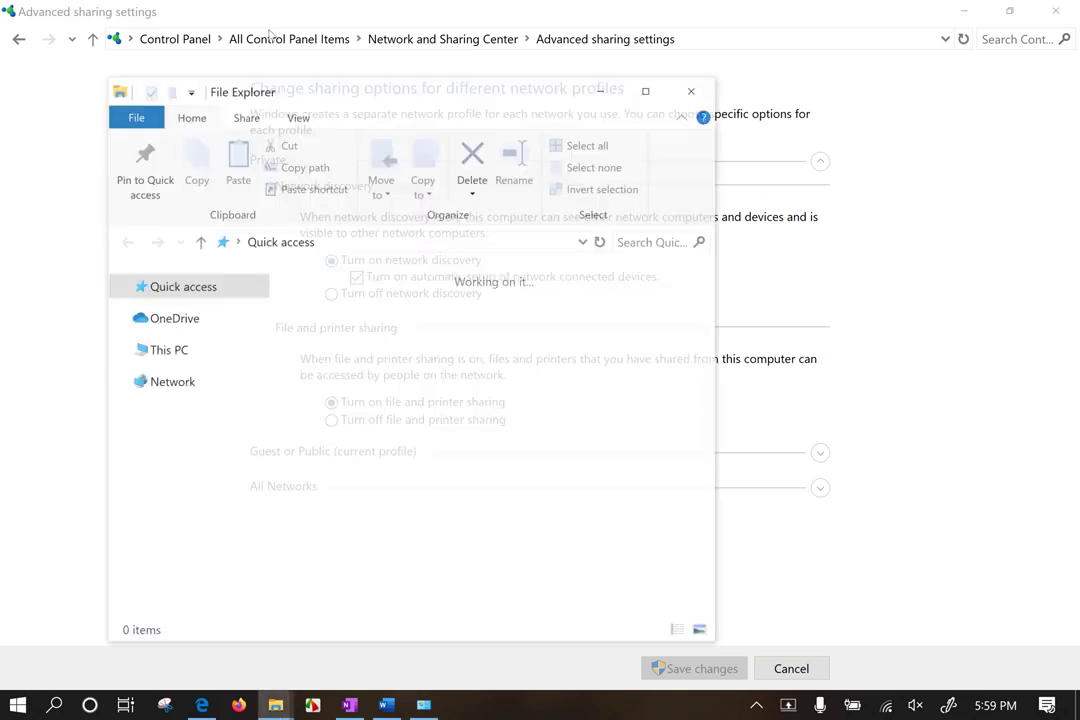
{"action": "left_click", "coordinate": [172, 582]}
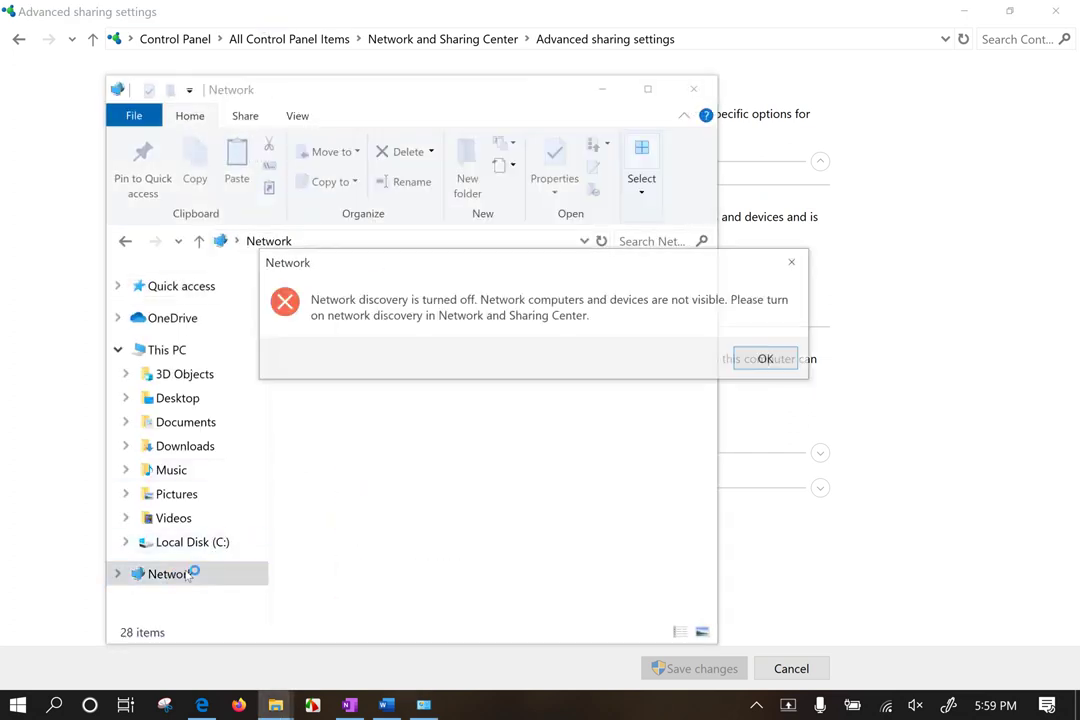
{"action": "left_click", "coordinate": [776, 363]}
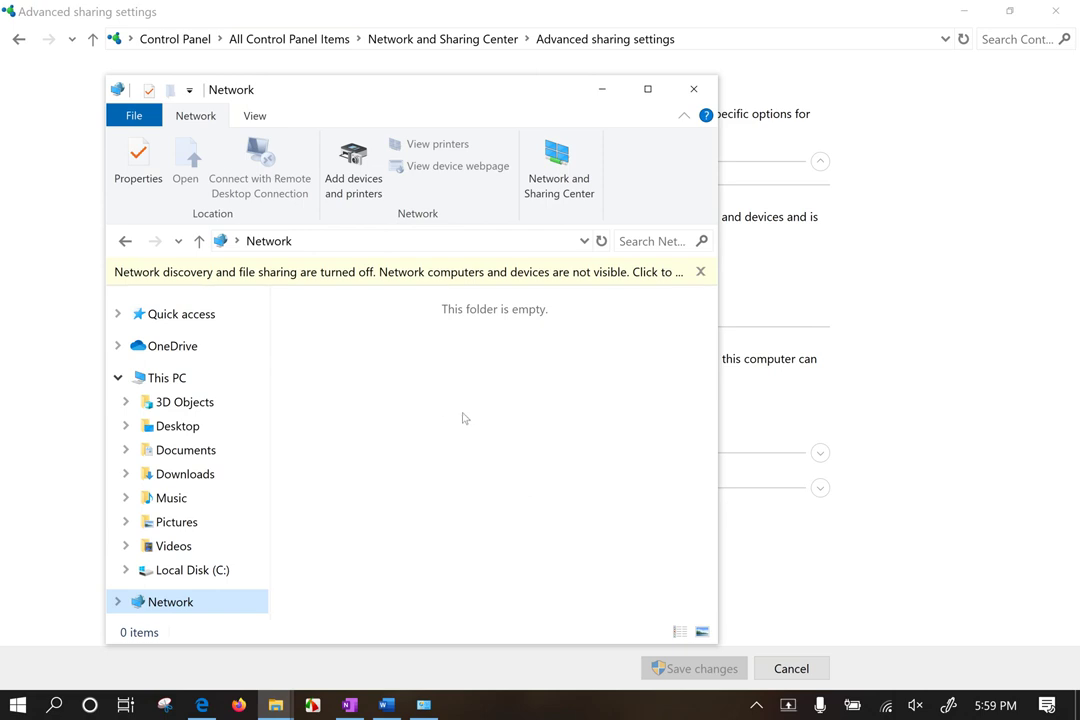
Step: Dismiss the network discovery notice, close the empty Network folder, and expand Guest or Public
{"action": "left_click", "coordinate": [435, 279]}
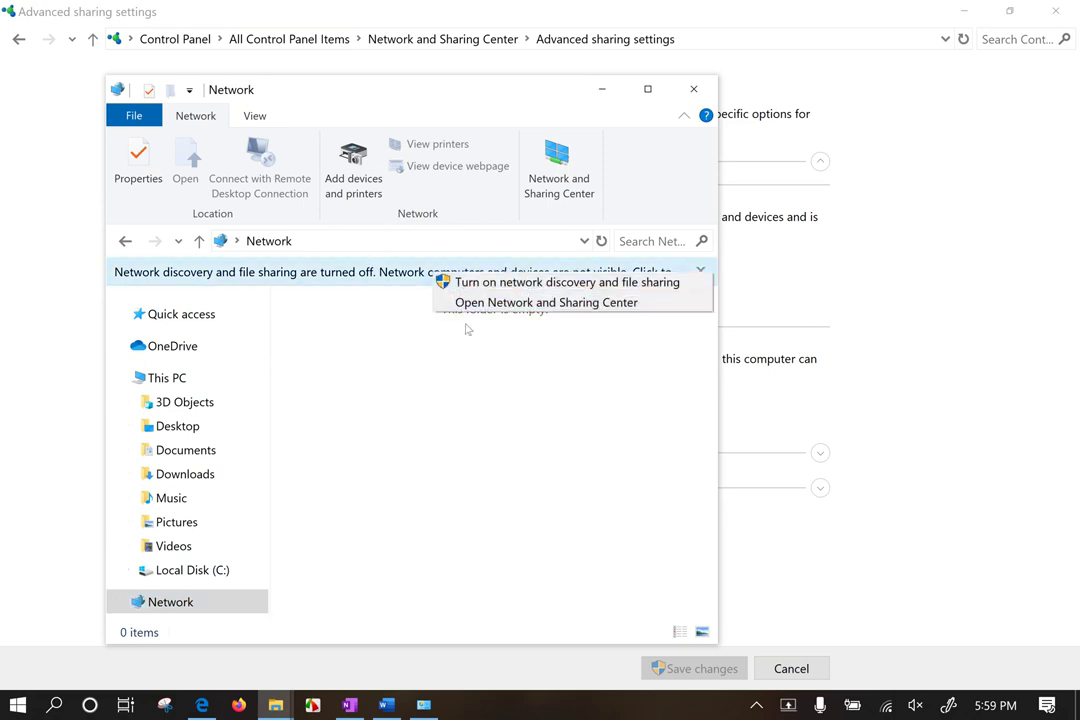
{"action": "left_click", "coordinate": [462, 482]}
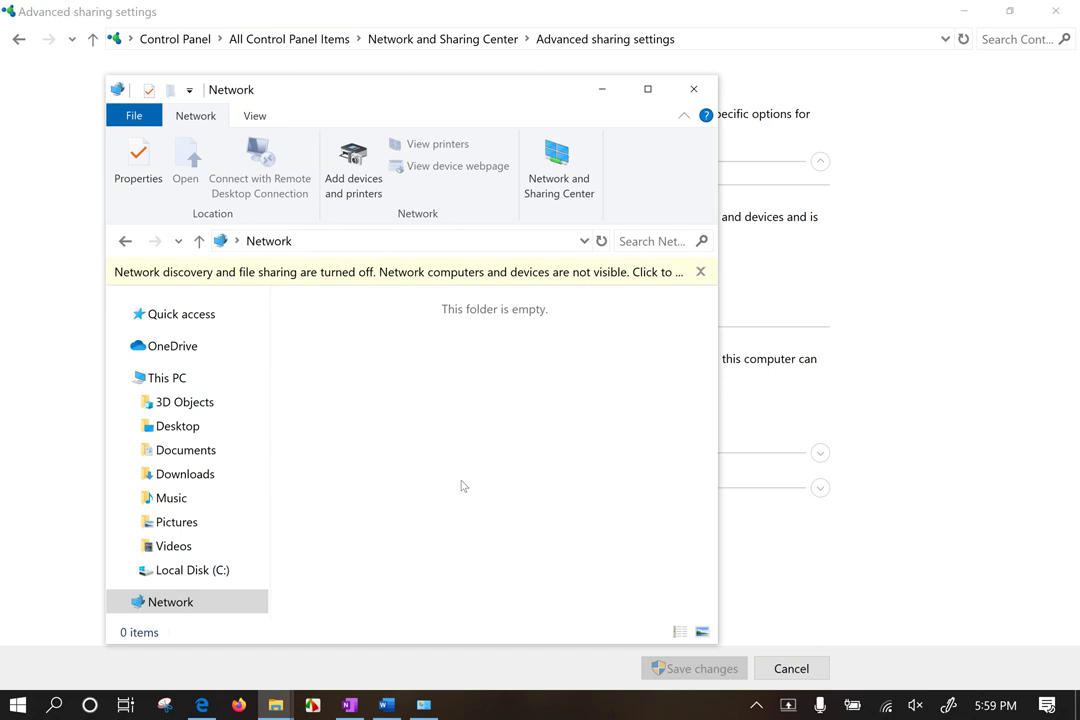
{"action": "left_click_drag", "start_coordinate": [332, 368], "coordinate": [538, 497]}
{"action": "left_click_drag", "start_coordinate": [350, 343], "coordinate": [452, 416]}
{"action": "left_click", "coordinate": [700, 271]}
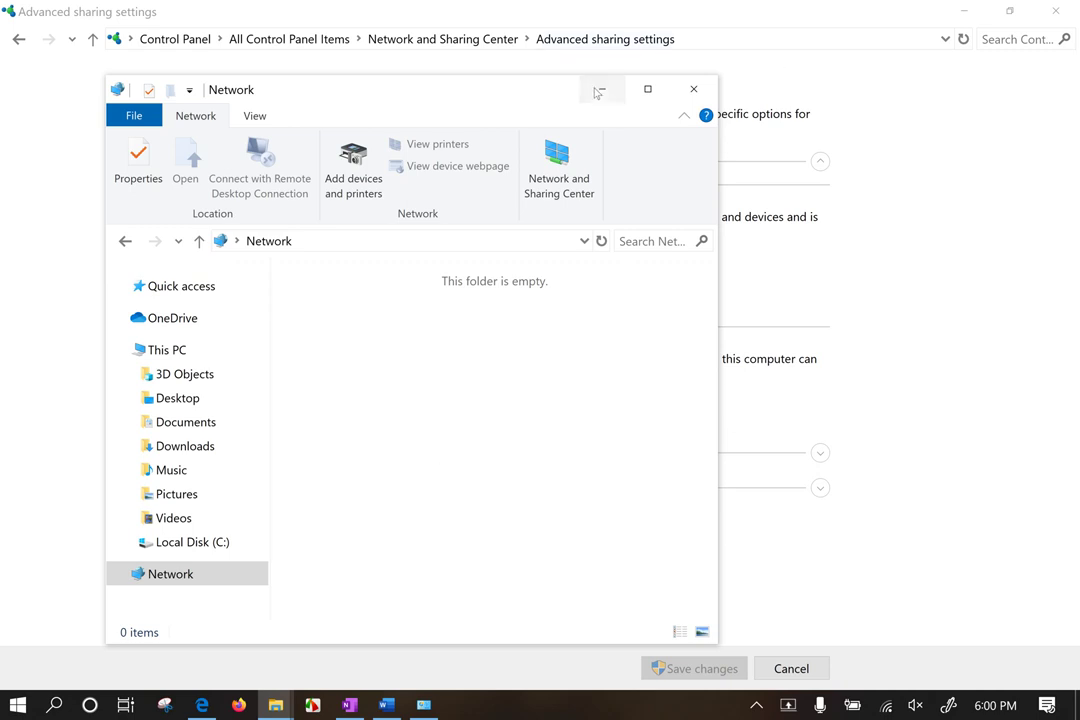
{"action": "left_click", "coordinate": [698, 92]}
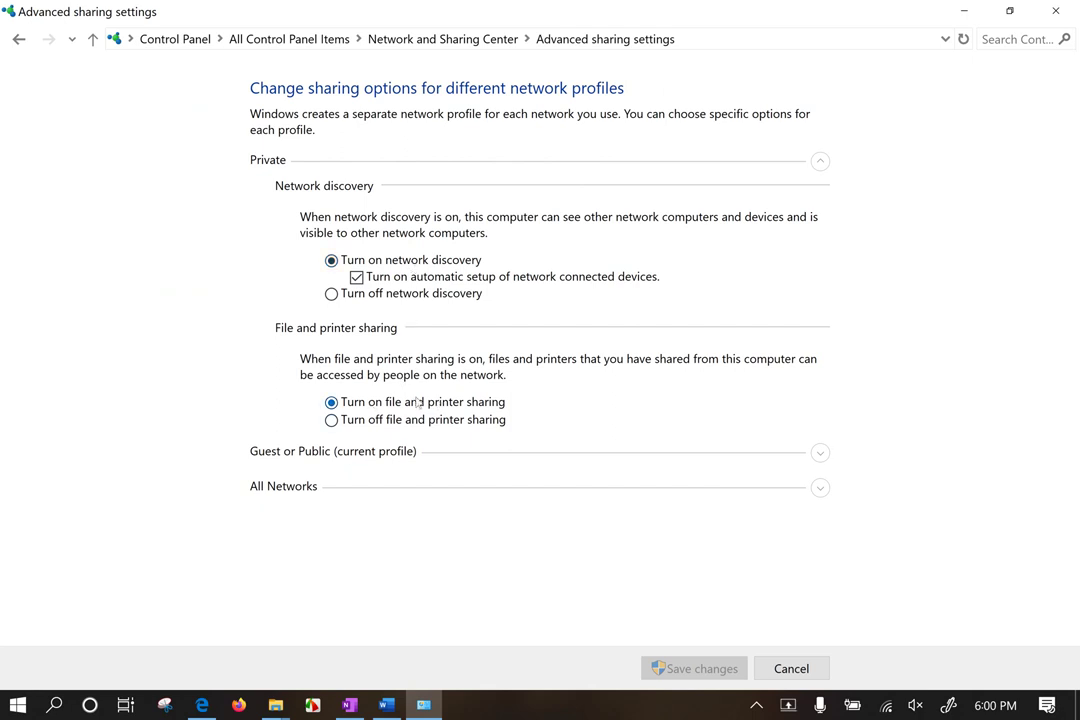
{"action": "left_click", "coordinate": [375, 455]}
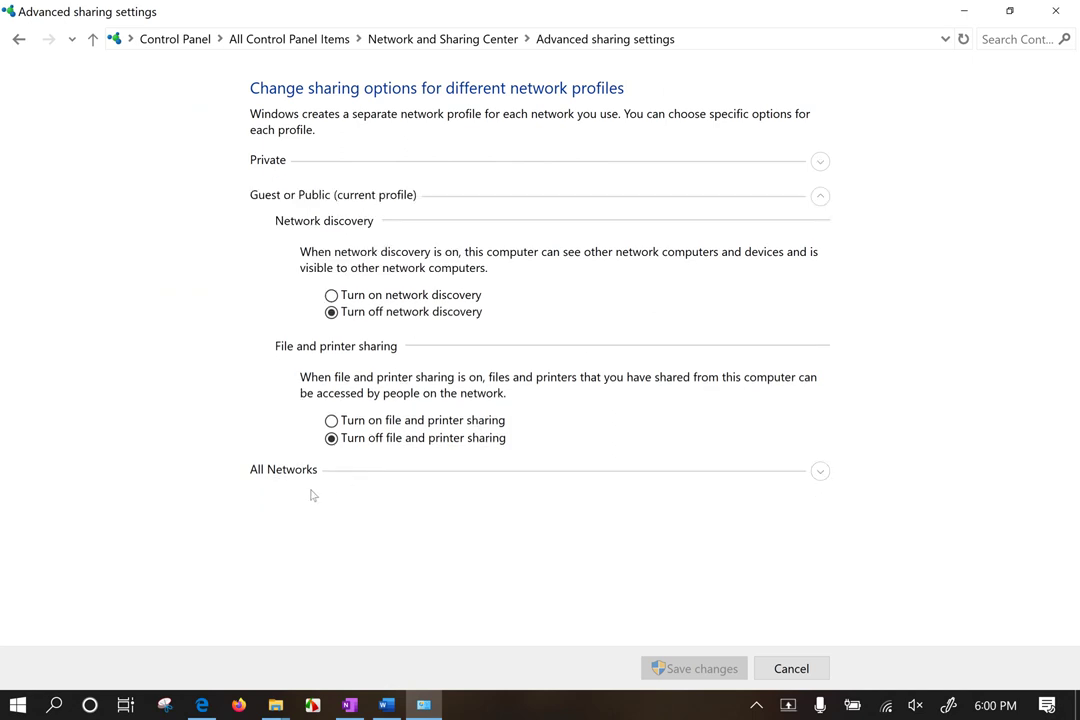
Step: Under All Networks, enable 40- or 56-bit encryption file sharing, keep password protected sharing on, and save
{"action": "left_click", "coordinate": [818, 474]}
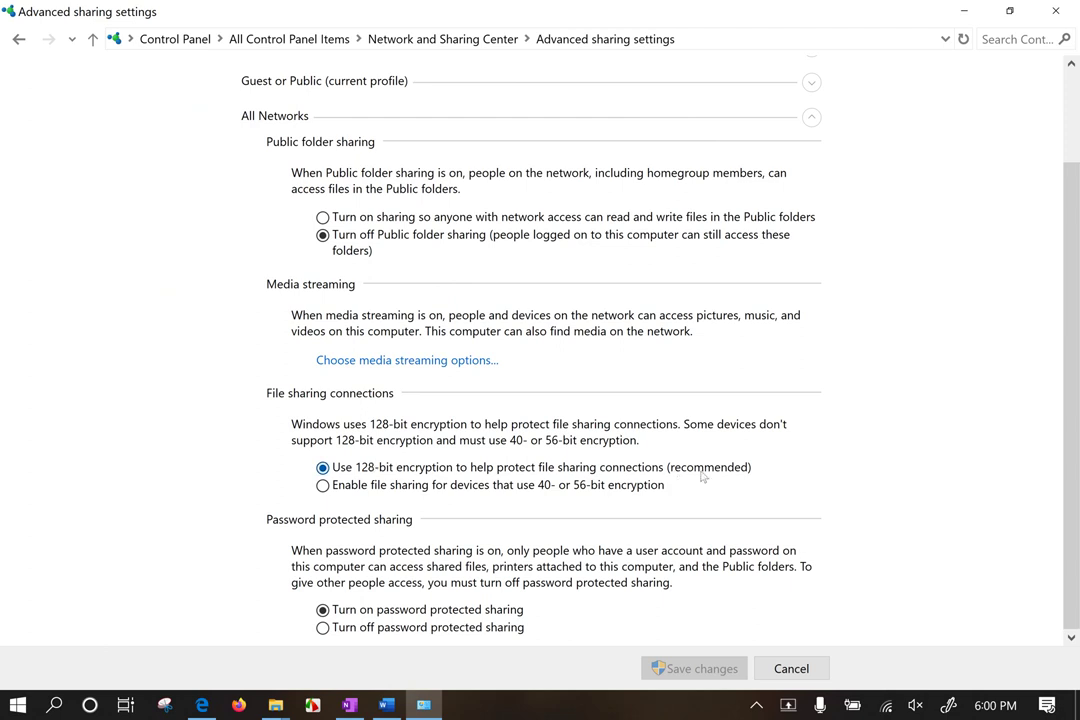
{"action": "left_click", "coordinate": [557, 488]}
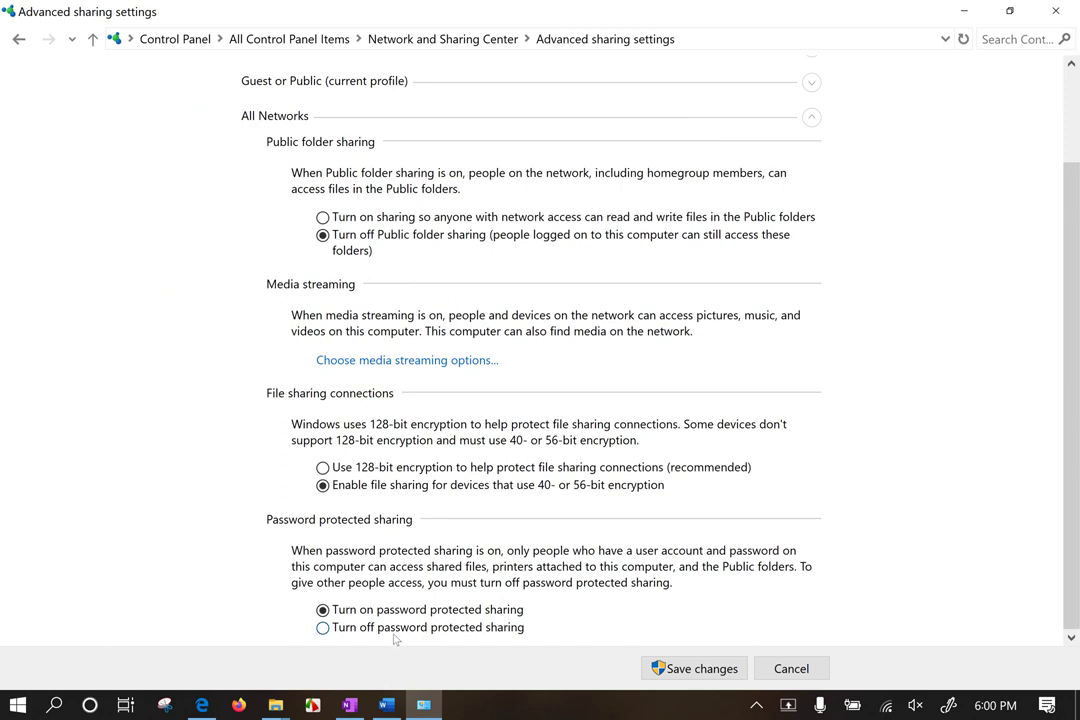
{"action": "left_click", "coordinate": [425, 636]}
{"action": "left_click", "coordinate": [408, 613]}
{"action": "left_click", "coordinate": [675, 669]}
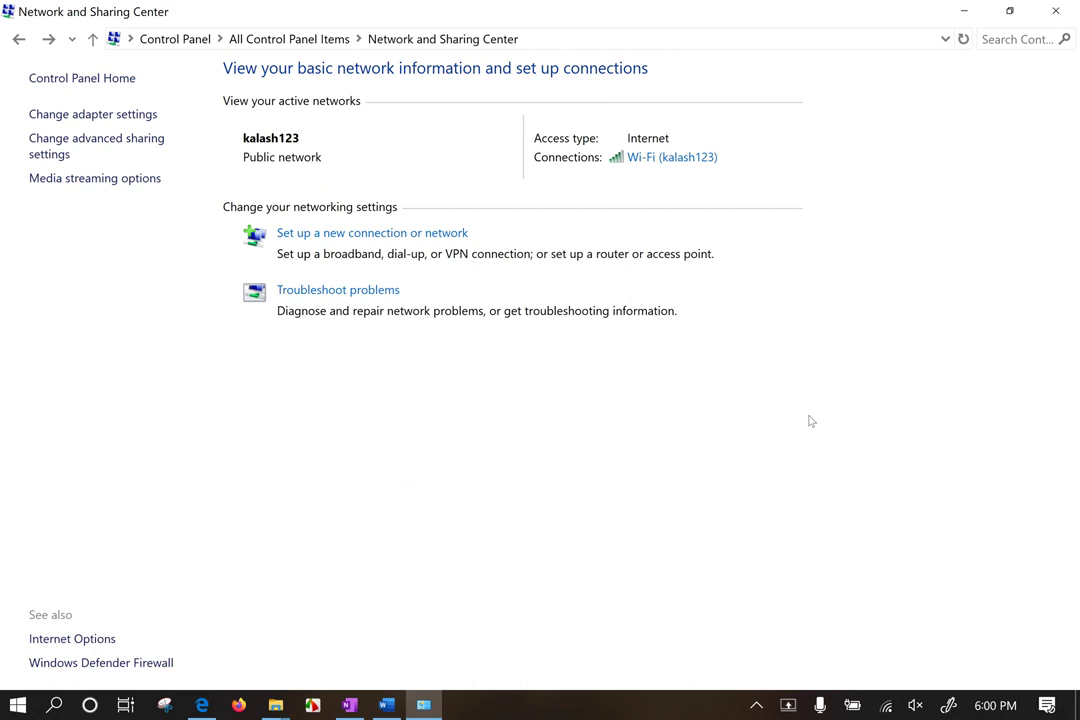
Step: Launch cmd from the Run box and execute gpupdate /force
{"action": "key", "text": "super+r"}
{"action": "type", "text": "cmd"}
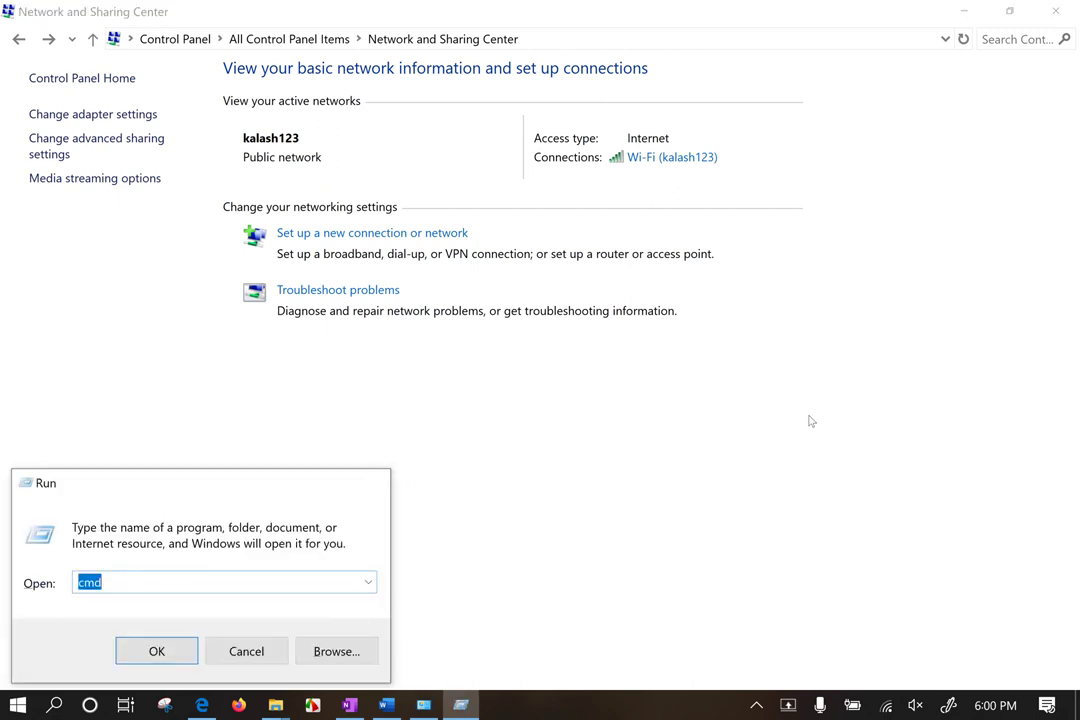
{"action": "key", "text": "Return"}
{"action": "type", "text": "gpup"}
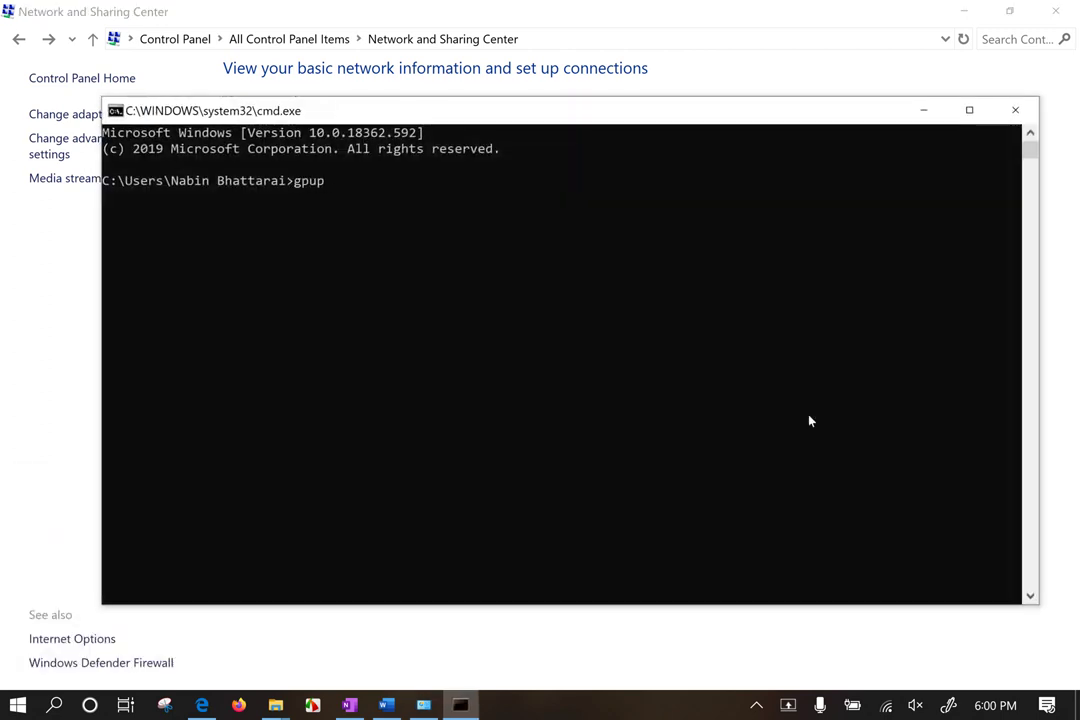
{"action": "type", "text": "date /force"}
{"action": "key", "text": "Return"}
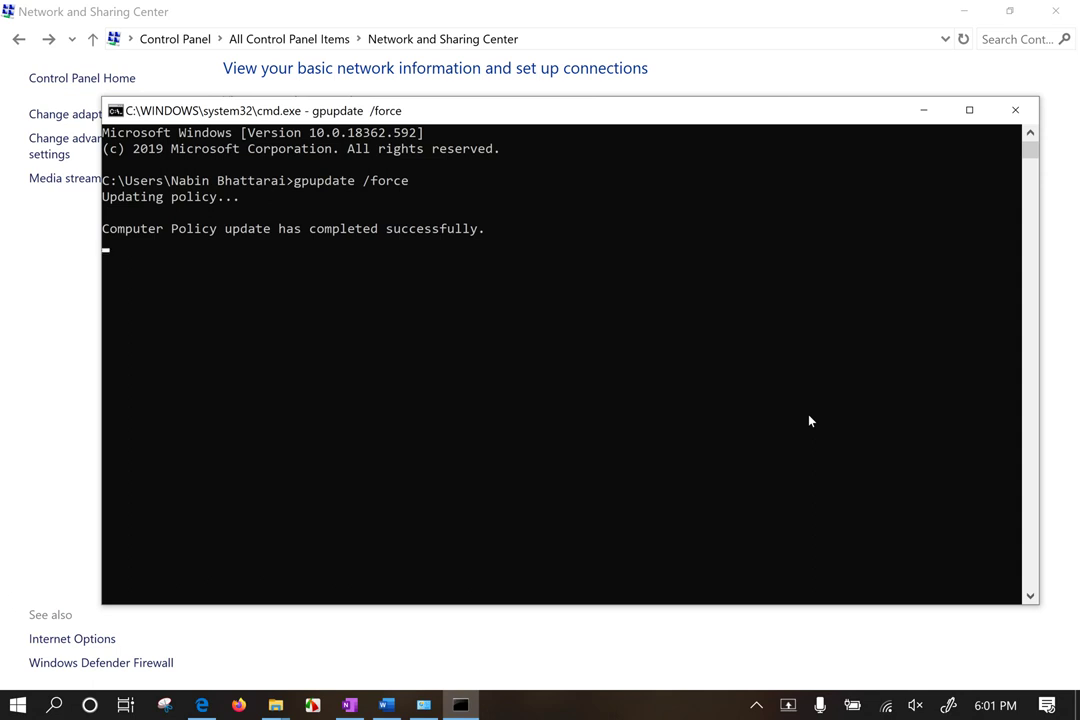
Step: After the policy update succeeds, close the Command Prompt window and bring up Start search
{"action": "left_click_drag", "start_coordinate": [296, 187], "coordinate": [405, 193]}
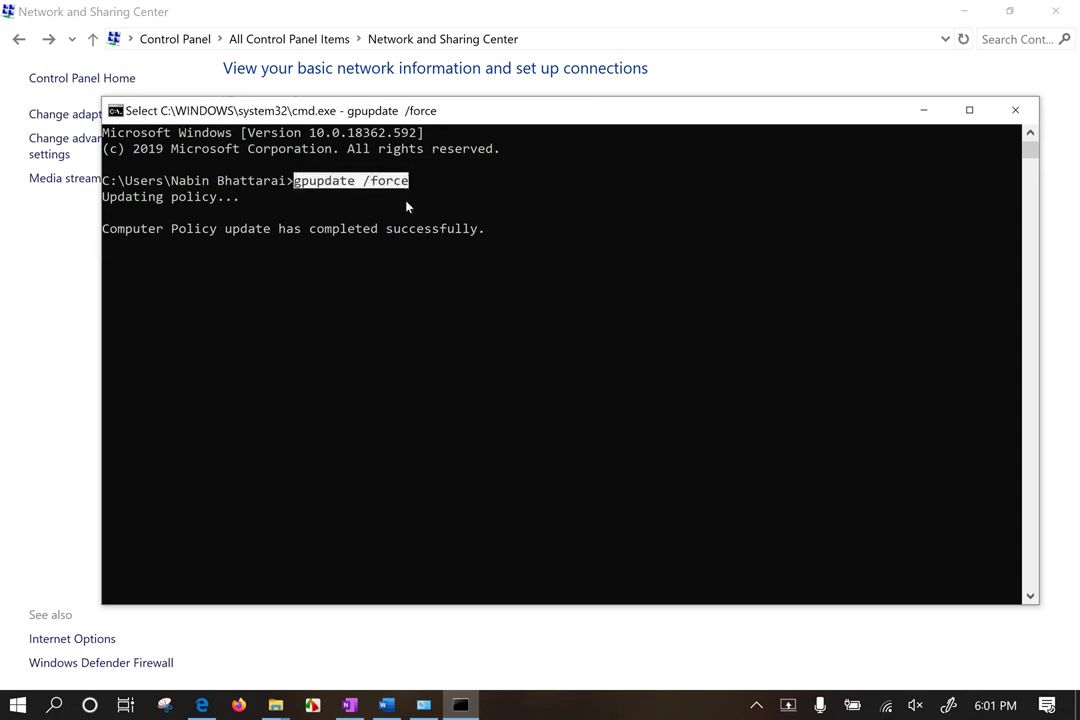
{"action": "left_click_drag", "start_coordinate": [569, 113], "coordinate": [534, 121]}
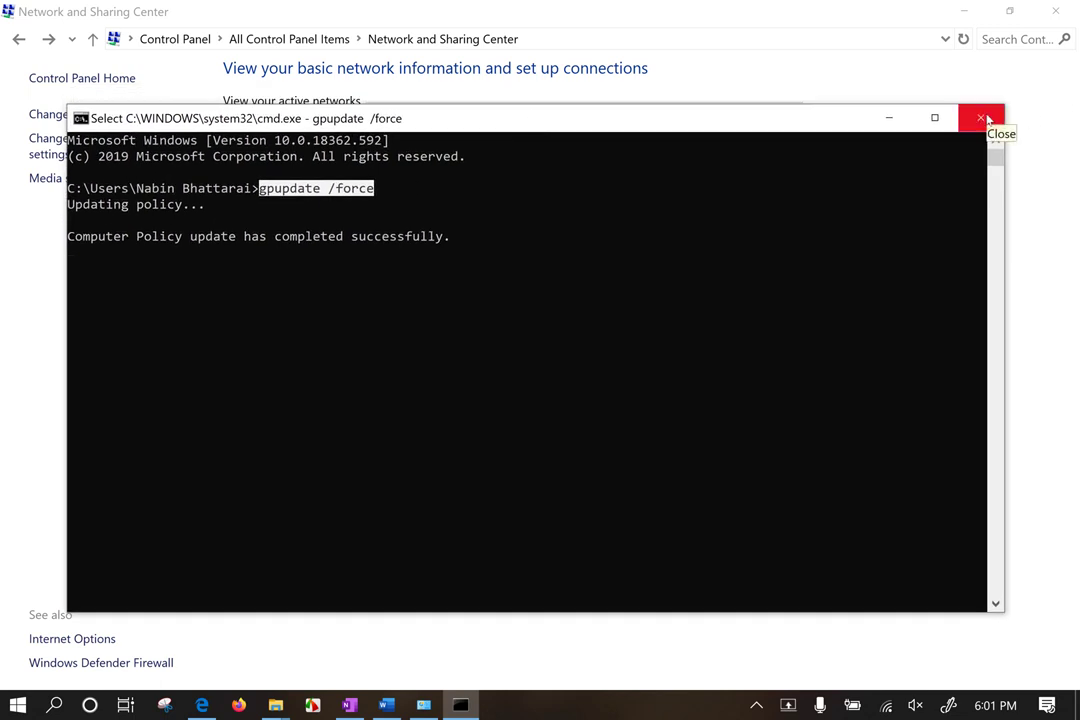
{"action": "left_click", "coordinate": [984, 119]}
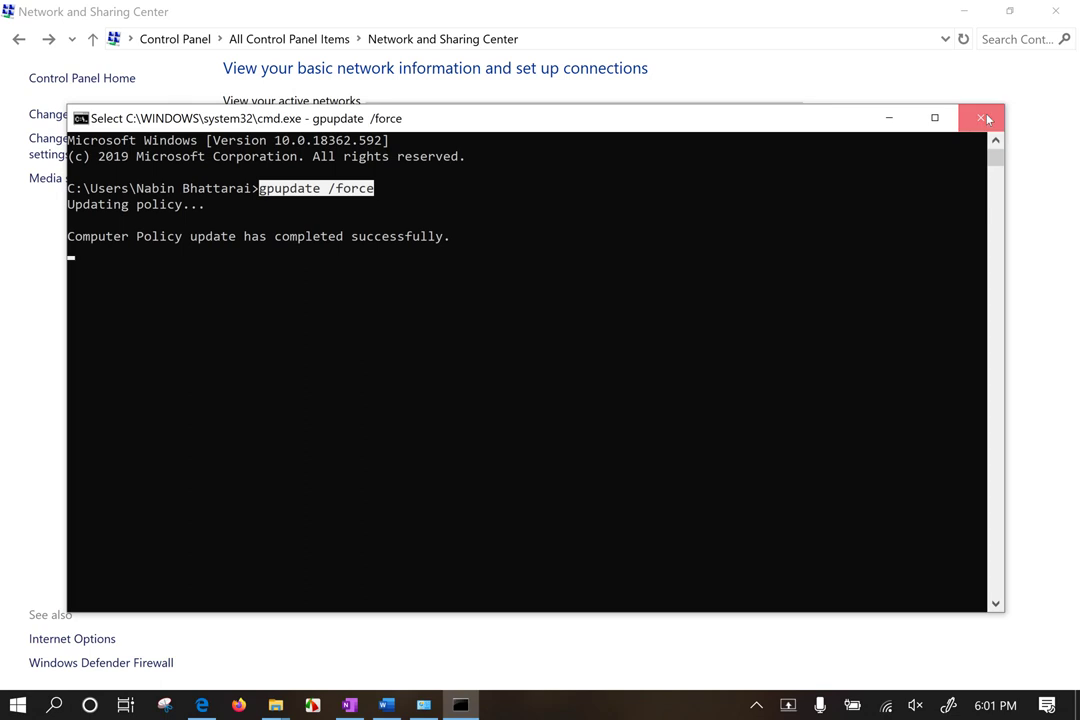
{"action": "key", "text": "super"}
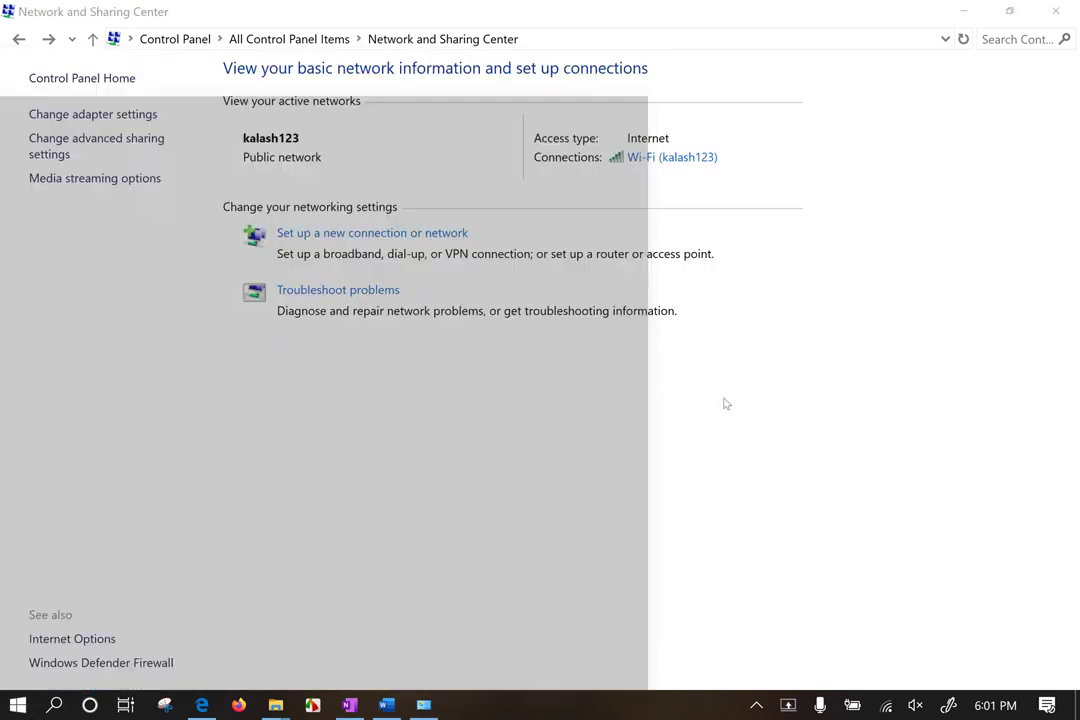
Step: Search 'fire', open Check firewall status, then go to Turn Windows Defender Firewall on or off
{"action": "type", "text": "fire"}
{"action": "left_click", "coordinate": [100, 246]}
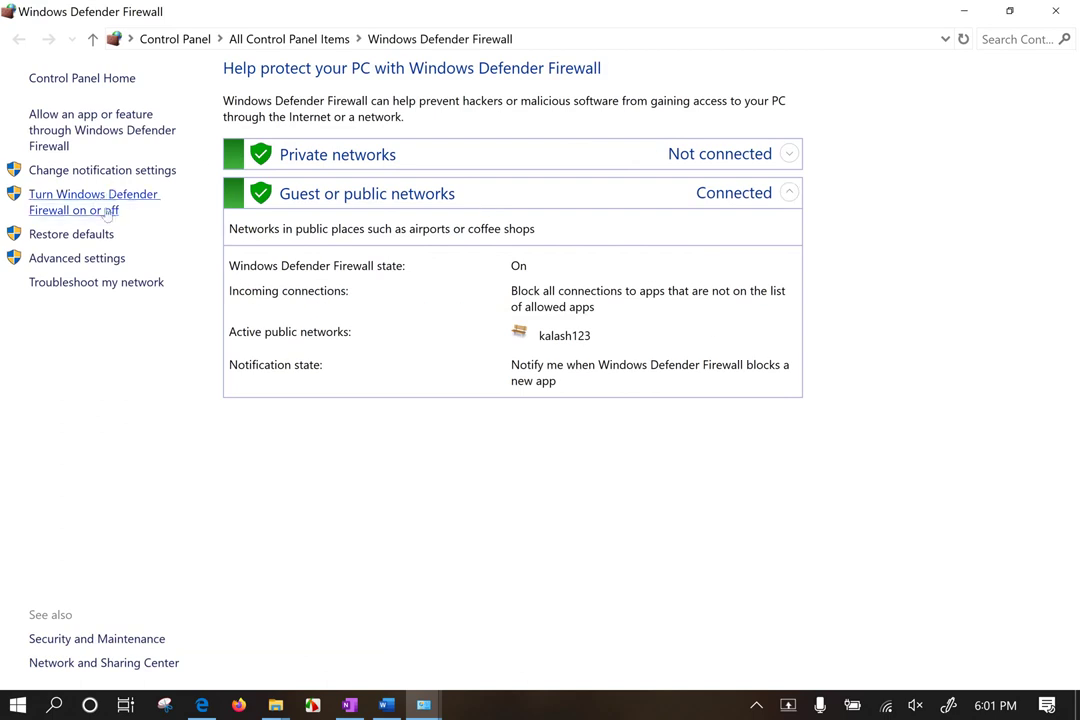
{"action": "left_click", "coordinate": [128, 207]}
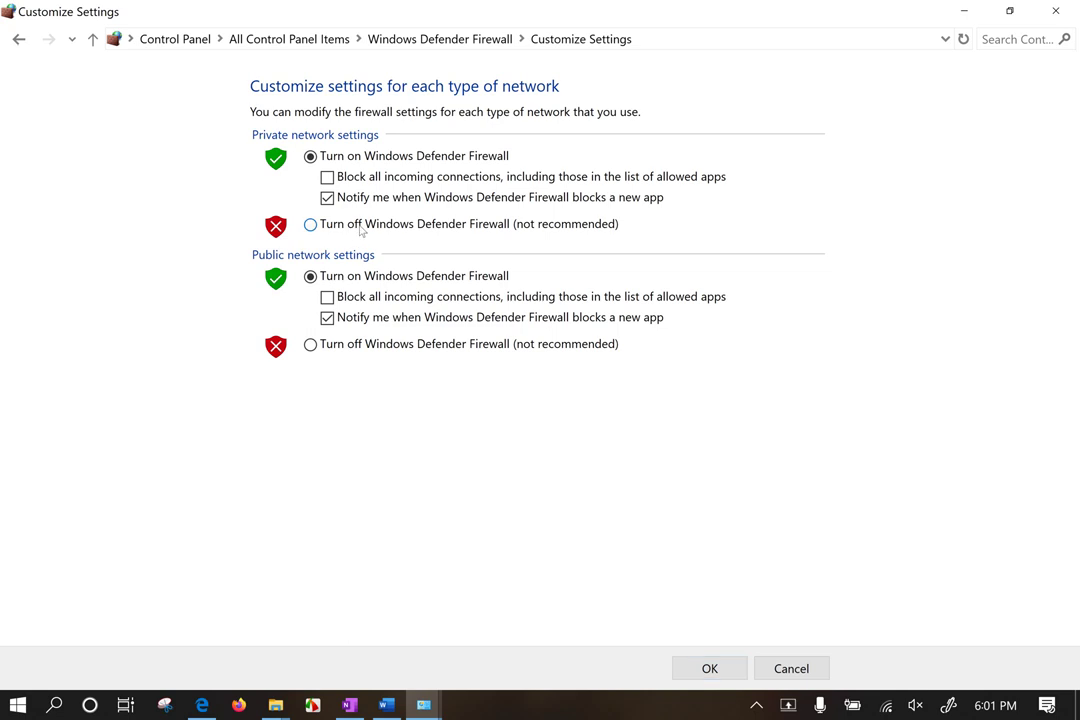
Step: Select Turn off Windows Defender Firewall under both Private and Public network settings
{"action": "left_click", "coordinate": [356, 226]}
{"action": "left_click", "coordinate": [411, 349]}
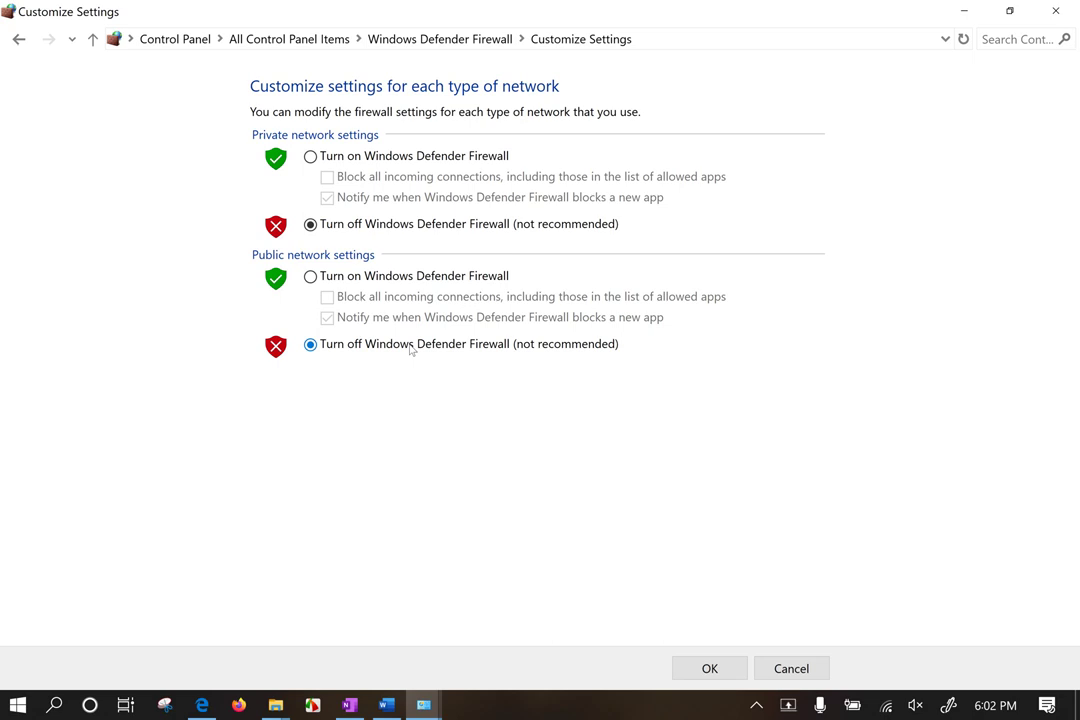
{"action": "left_click", "coordinate": [360, 158]}
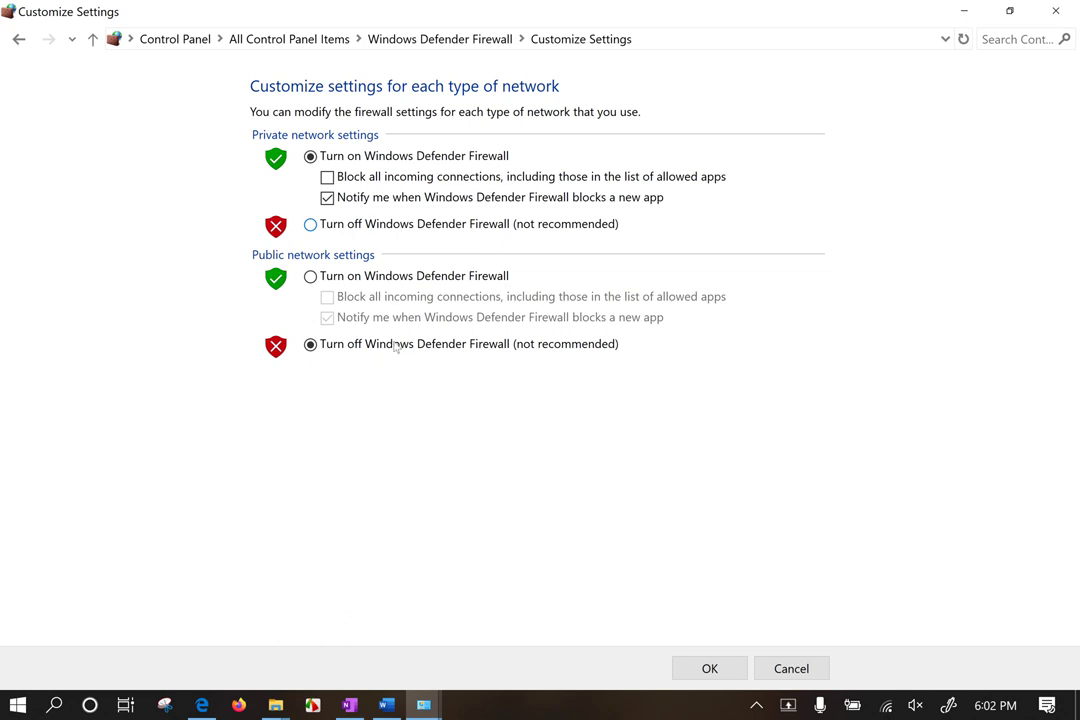
{"action": "left_click", "coordinate": [379, 228]}
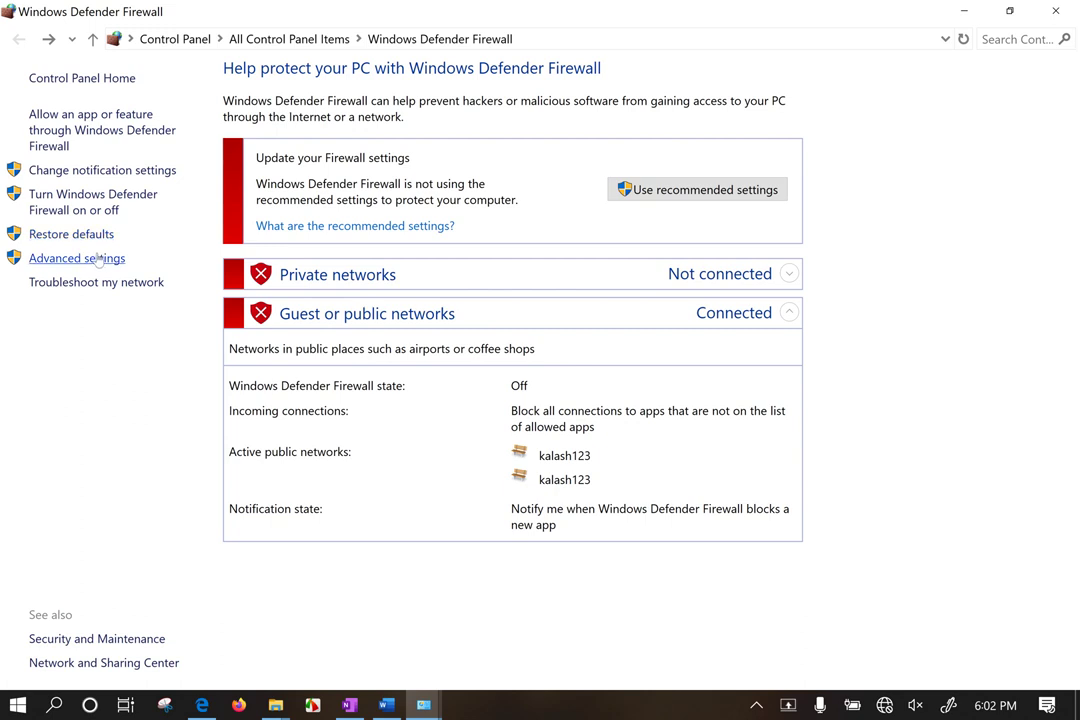
Step: Open Advanced settings, maximize the console, and select Inbound Rules in the left tree
{"action": "left_click", "coordinate": [98, 258]}
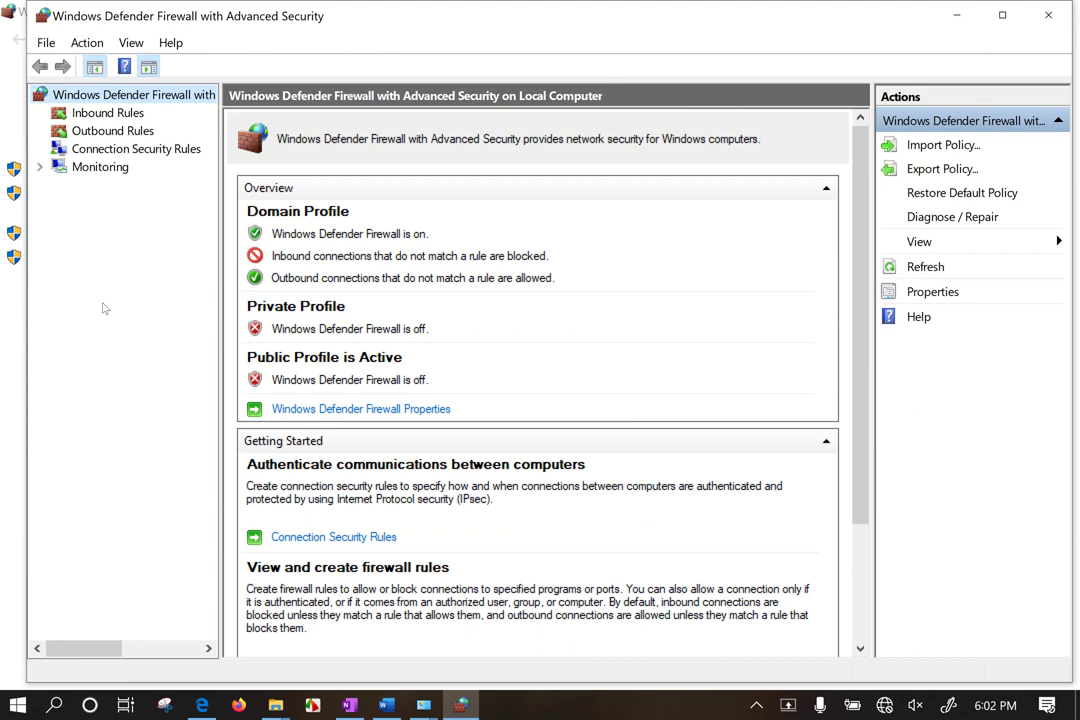
{"action": "double_click", "coordinate": [502, 20]}
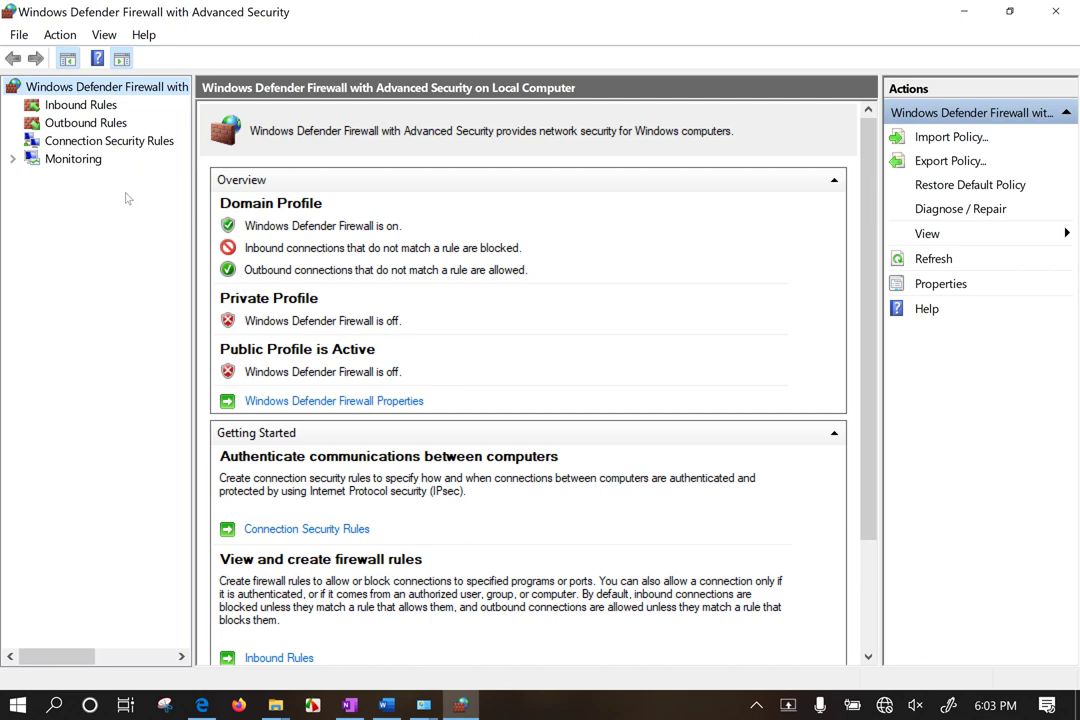
{"action": "left_click", "coordinate": [76, 105]}
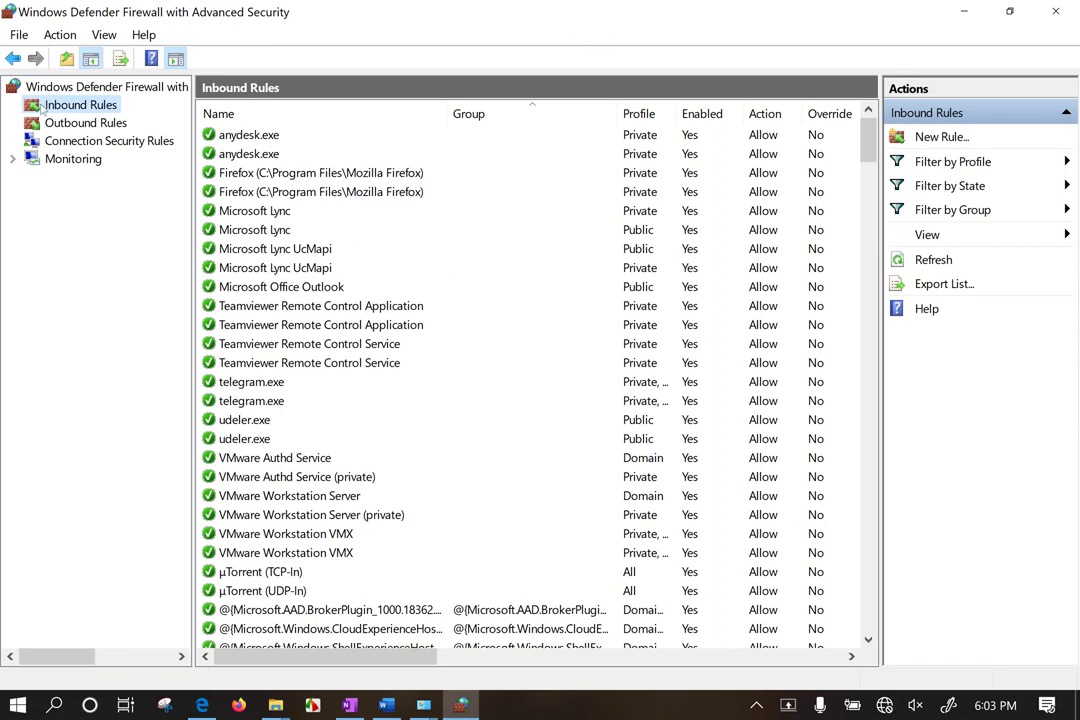
Step: Select Outbound Rules in the left navigation tree
{"action": "left_click", "coordinate": [70, 126]}
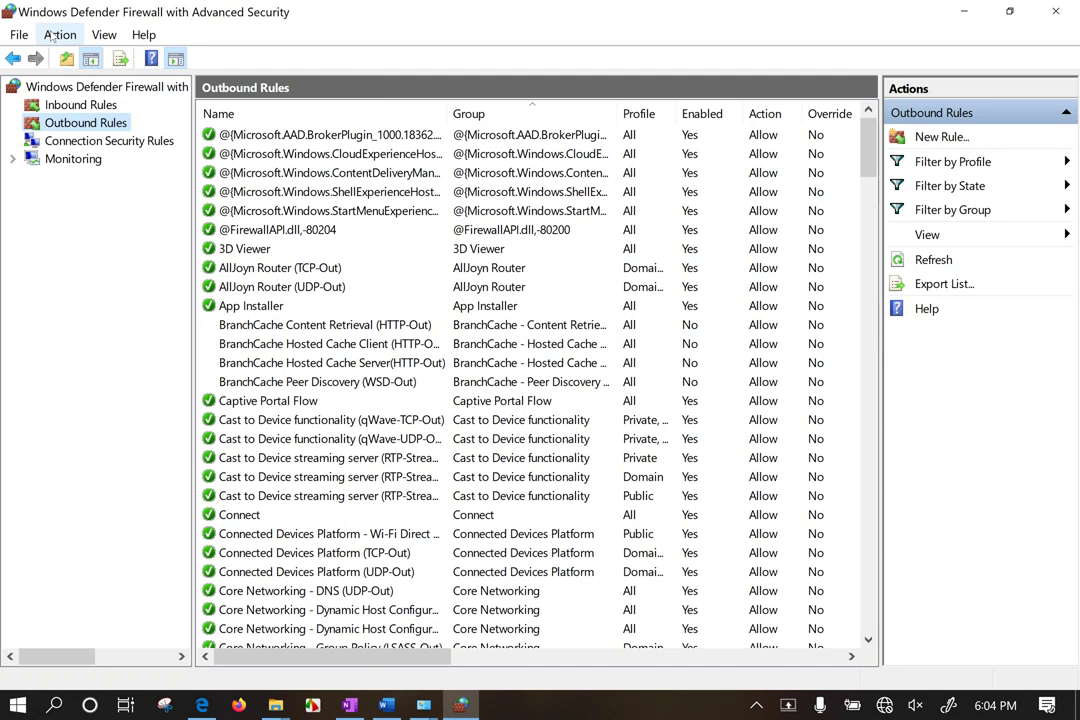
Step: Show the inbound rules list and select the public Microsoft Lync UcMapi rule to inspect it
{"action": "left_click", "coordinate": [72, 106]}
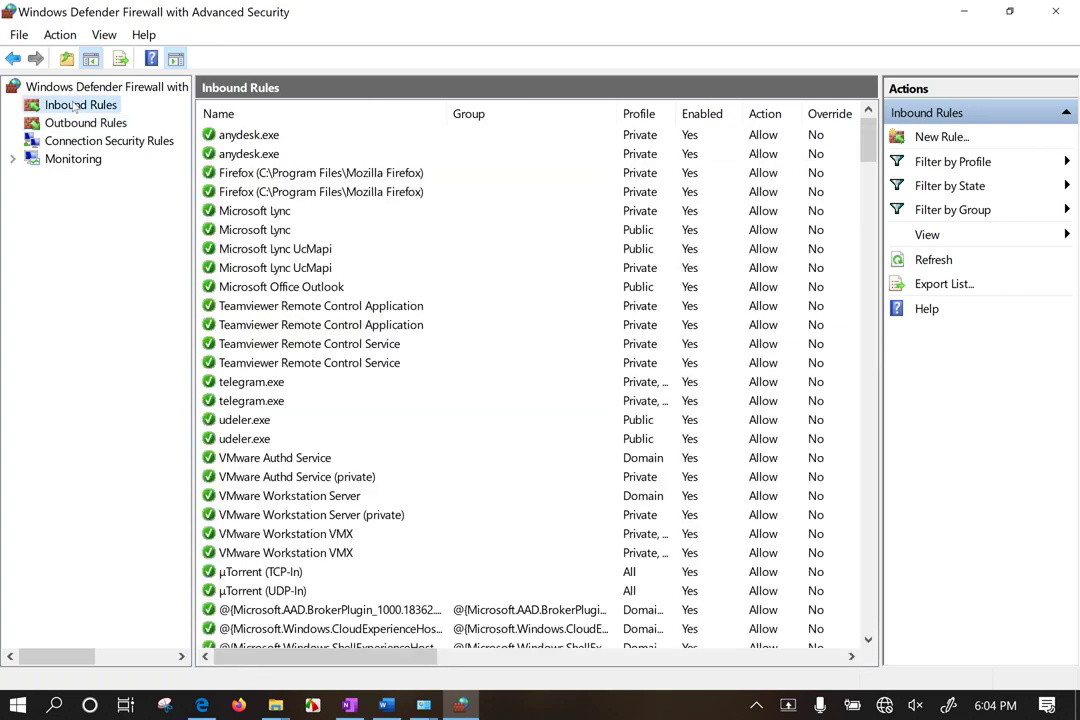
{"action": "left_click", "coordinate": [397, 249]}
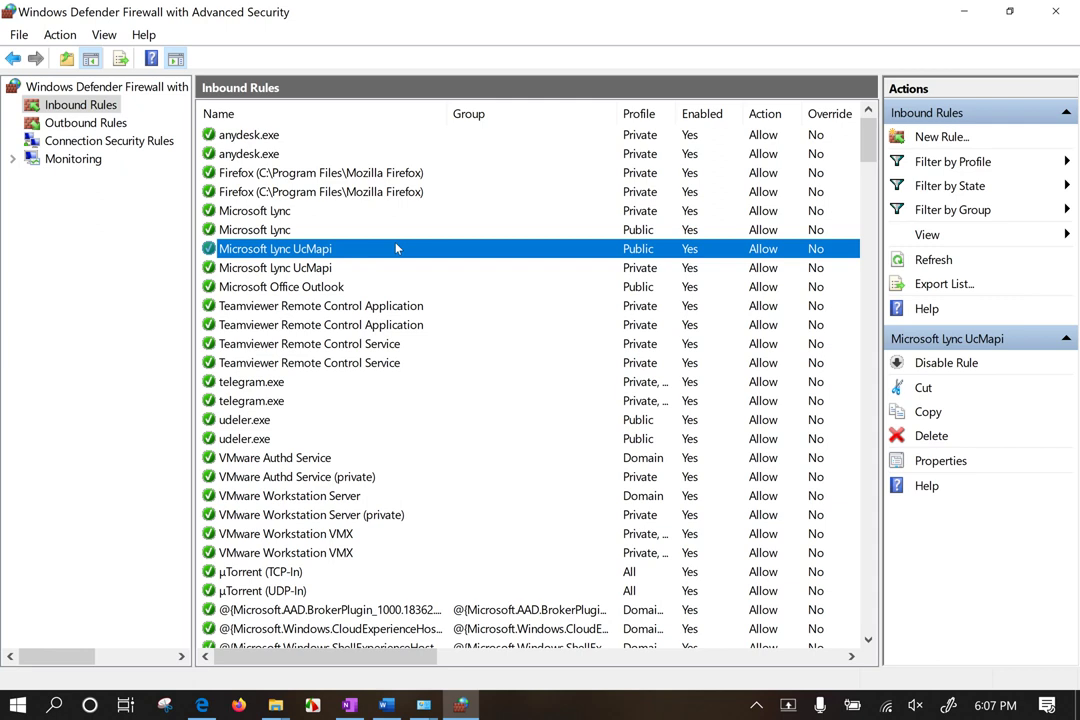
{"action": "left_click", "coordinate": [116, 316]}
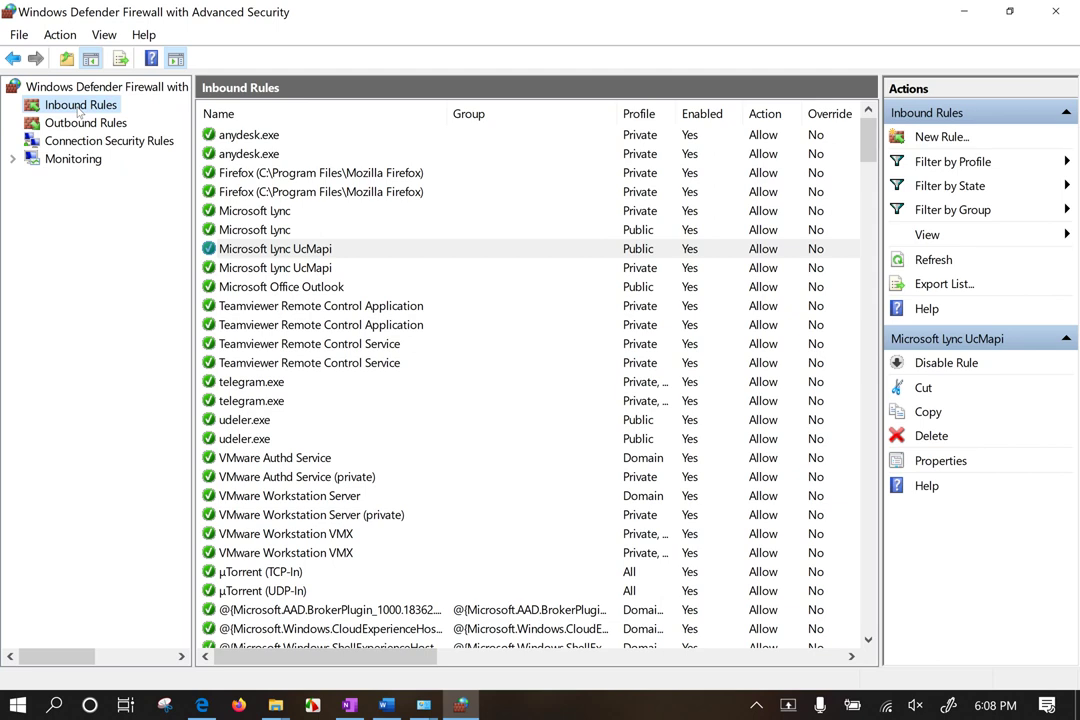
Step: Start a new inbound rule from the Inbound Rules context menu and continue with the Program rule type
{"action": "right_click", "coordinate": [80, 112]}
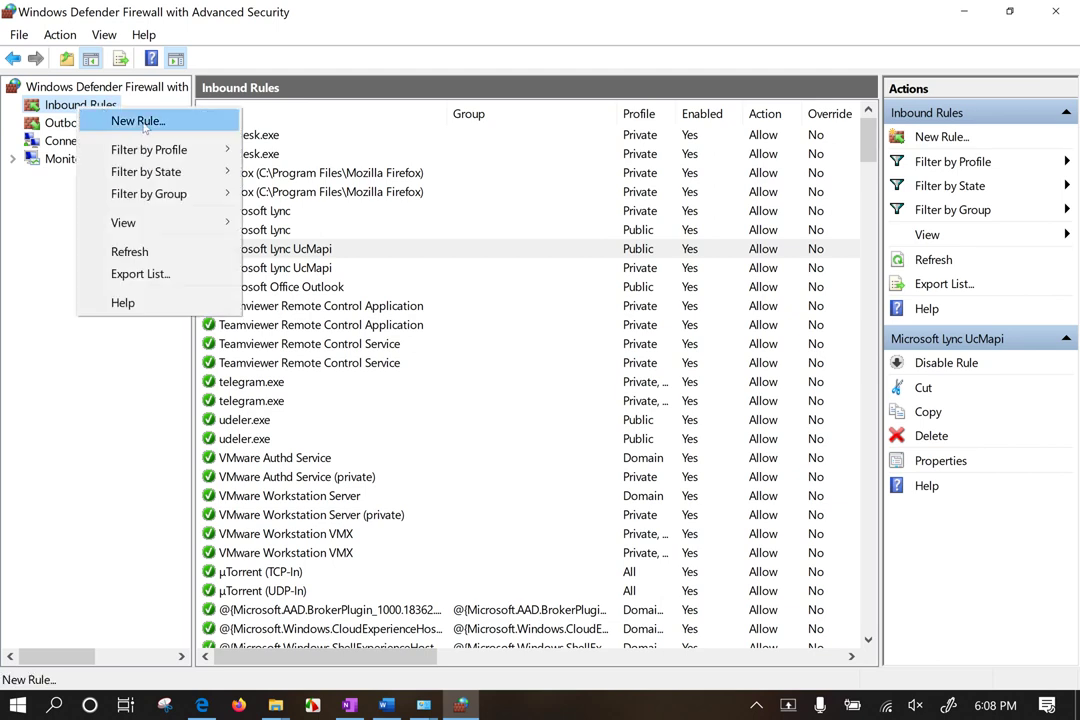
{"action": "left_click", "coordinate": [61, 100]}
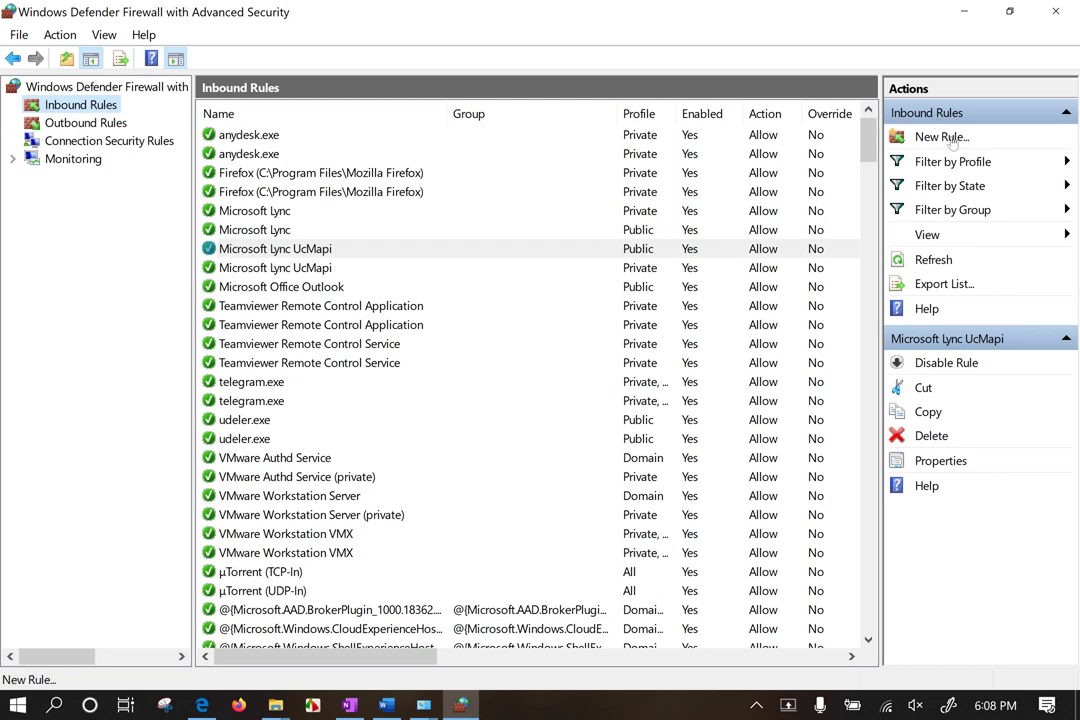
{"action": "right_click", "coordinate": [78, 104]}
{"action": "left_click", "coordinate": [140, 122]}
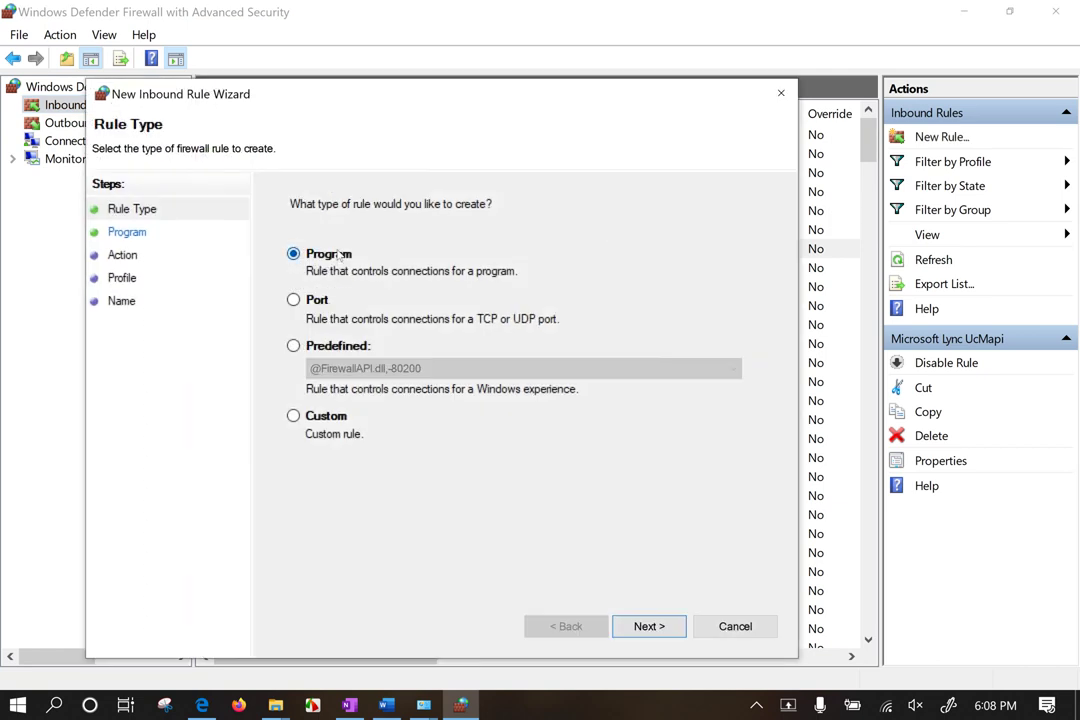
{"action": "left_click", "coordinate": [656, 627]}
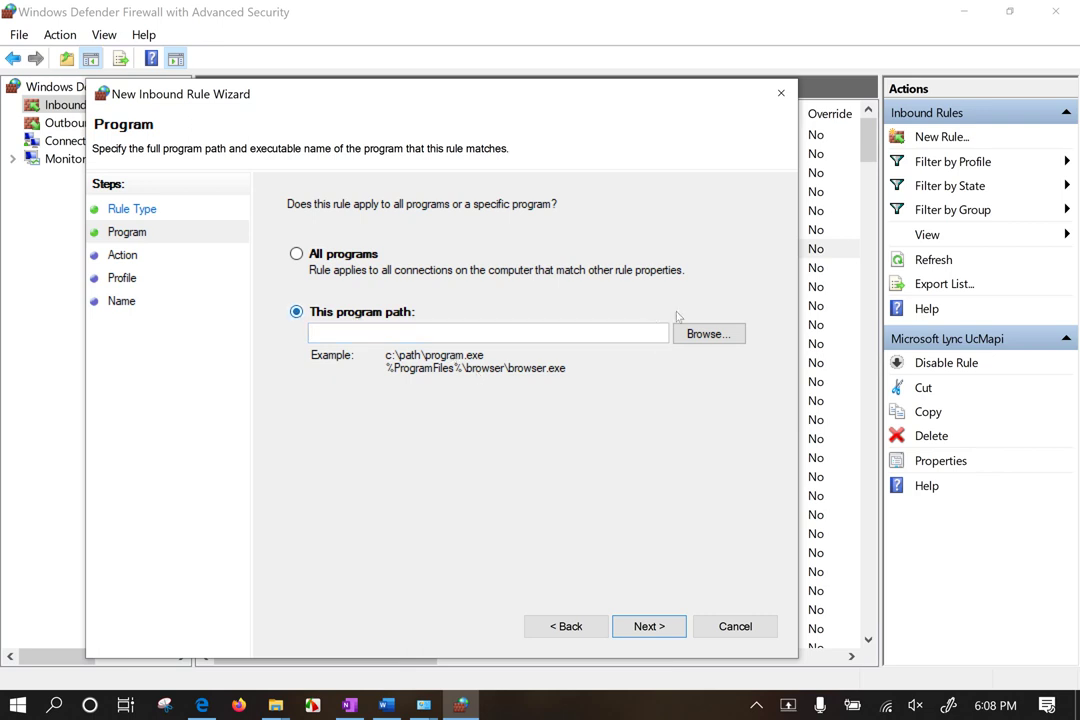
Step: Browse for the rule's program in a maximized picker and open C:\Program Files (x86), then its Adobe folder
{"action": "left_click", "coordinate": [709, 334]}
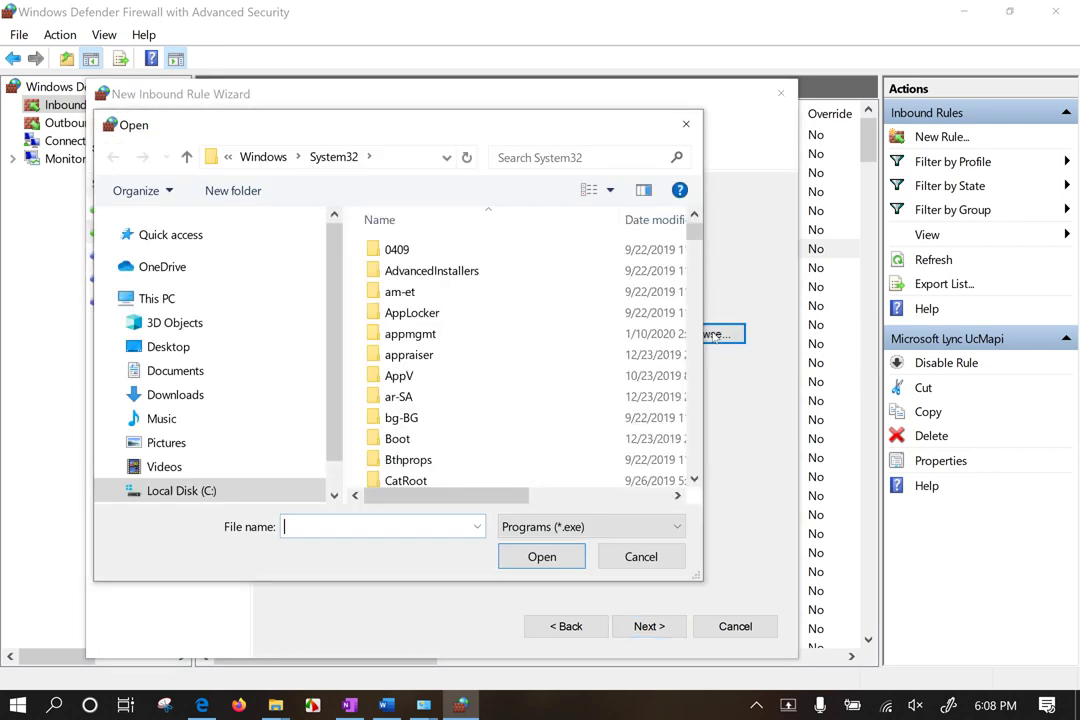
{"action": "double_click", "coordinate": [422, 124]}
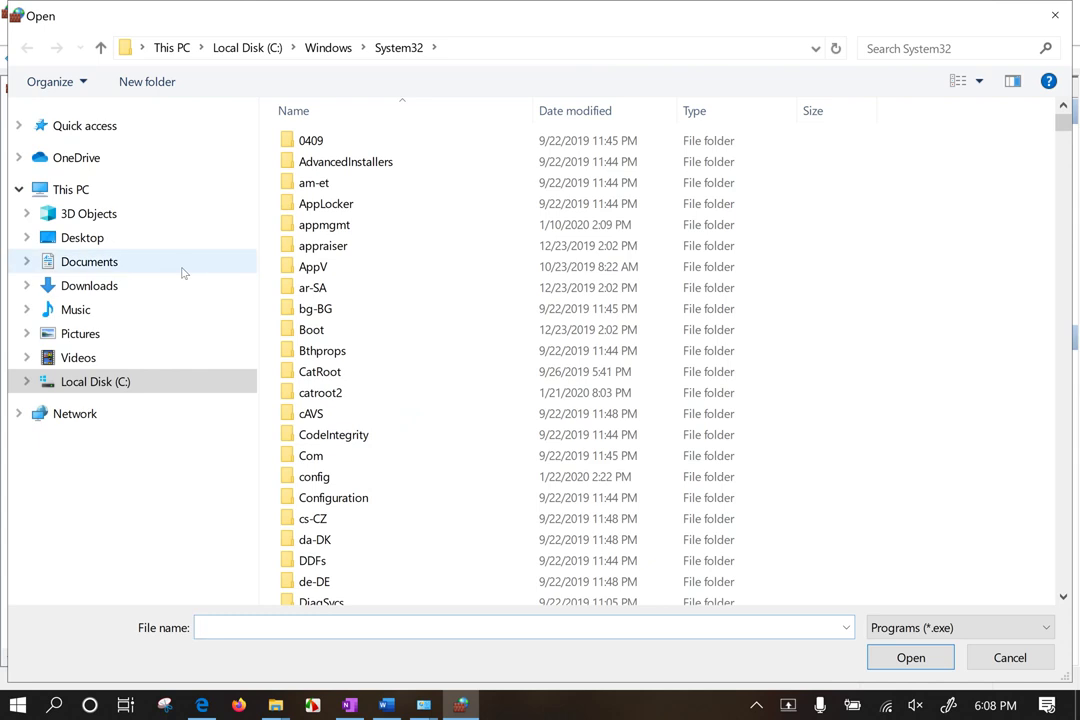
{"action": "left_click", "coordinate": [82, 238]}
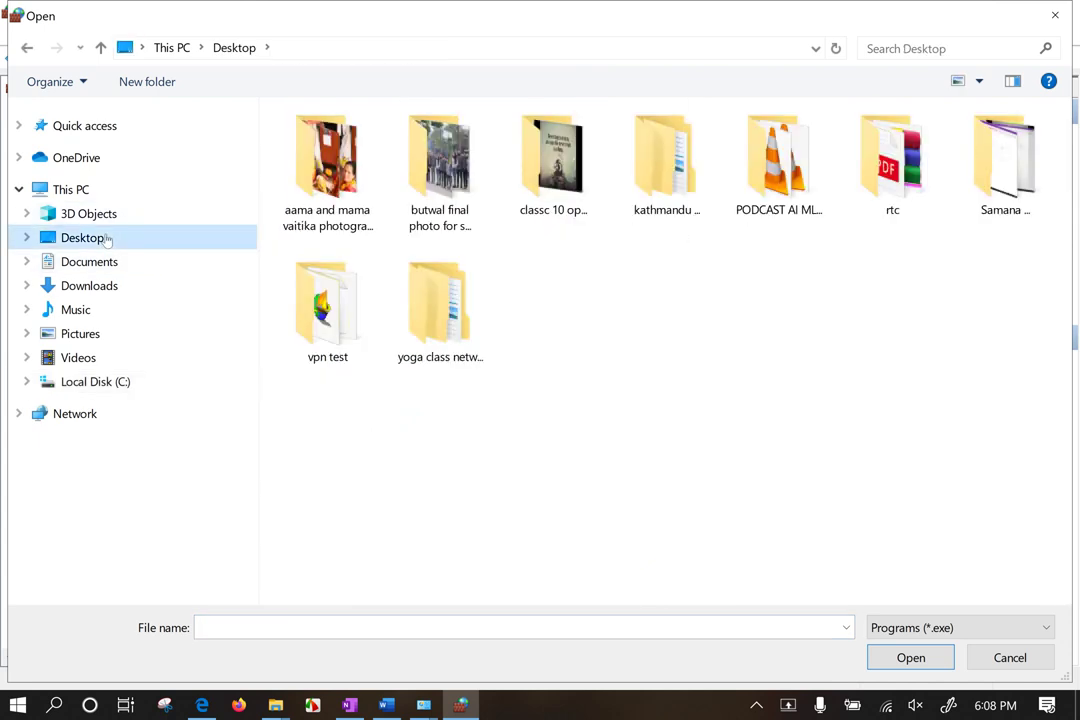
{"action": "left_click", "coordinate": [70, 381]}
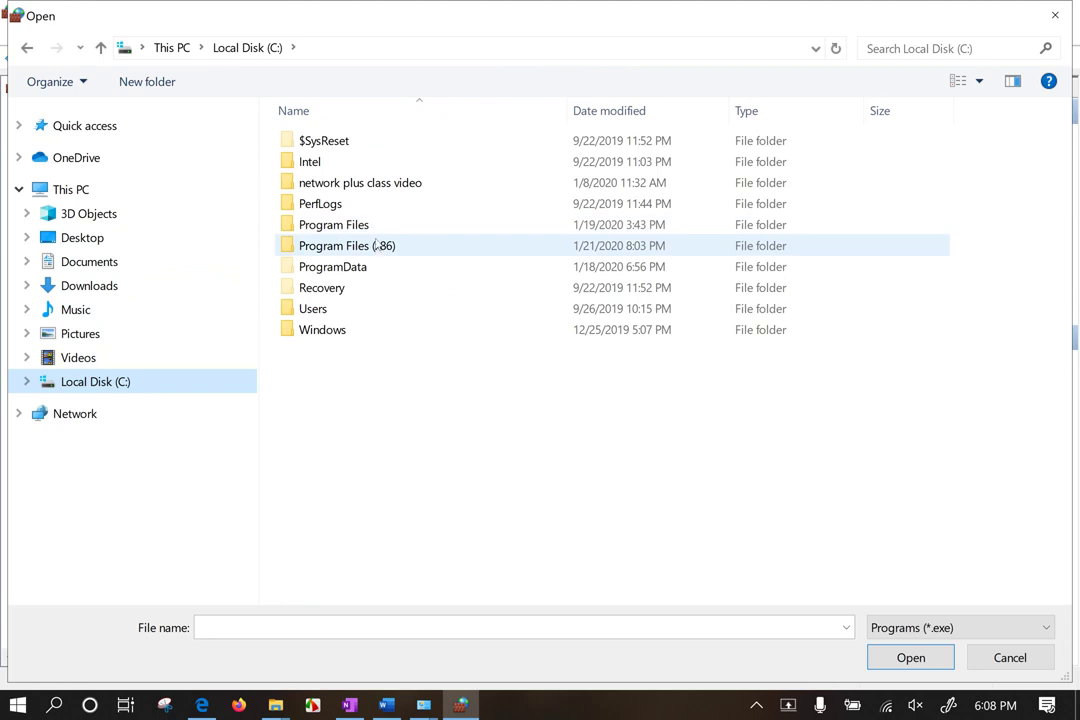
{"action": "left_click", "coordinate": [378, 231]}
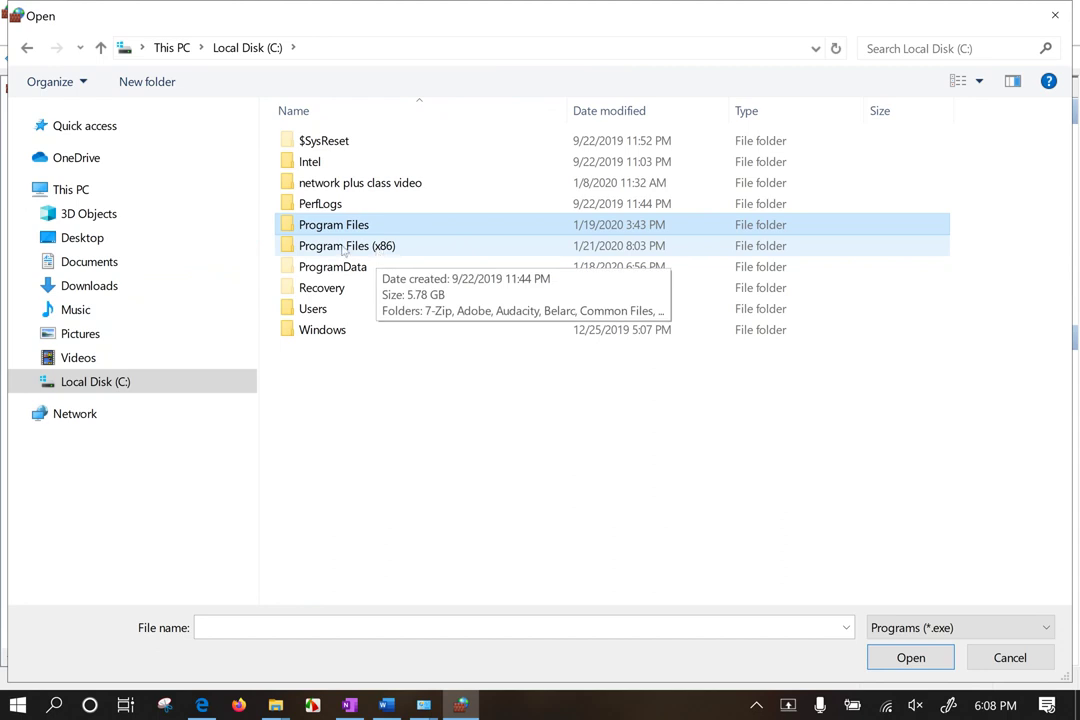
{"action": "left_click", "coordinate": [396, 252]}
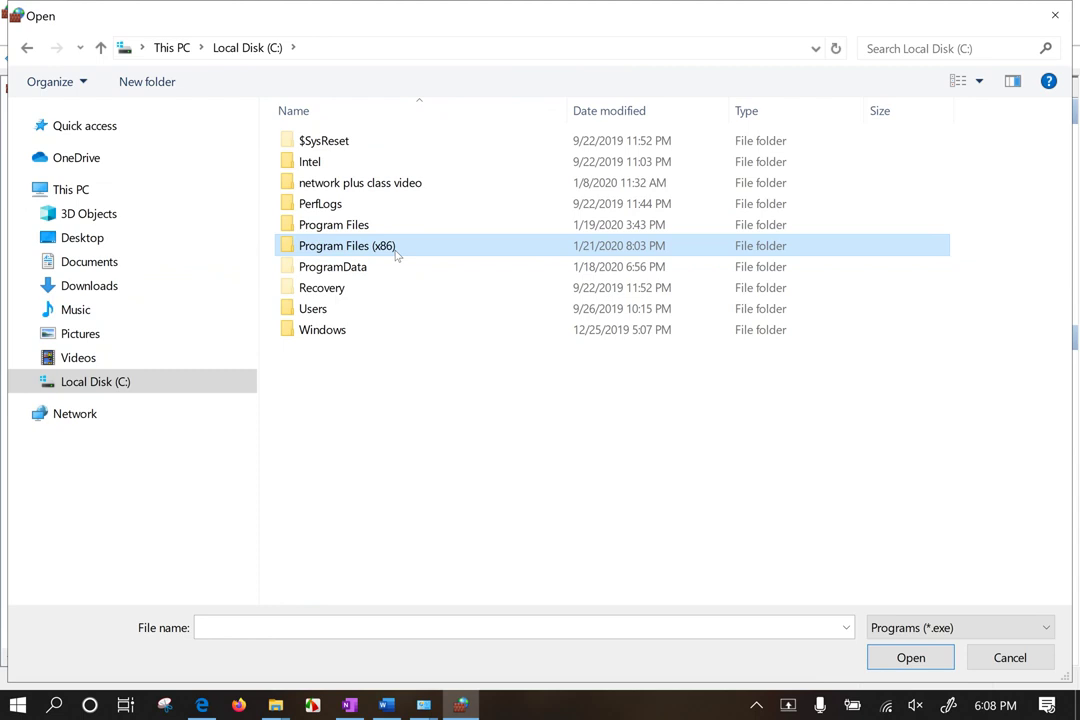
{"action": "double_click", "coordinate": [396, 252]}
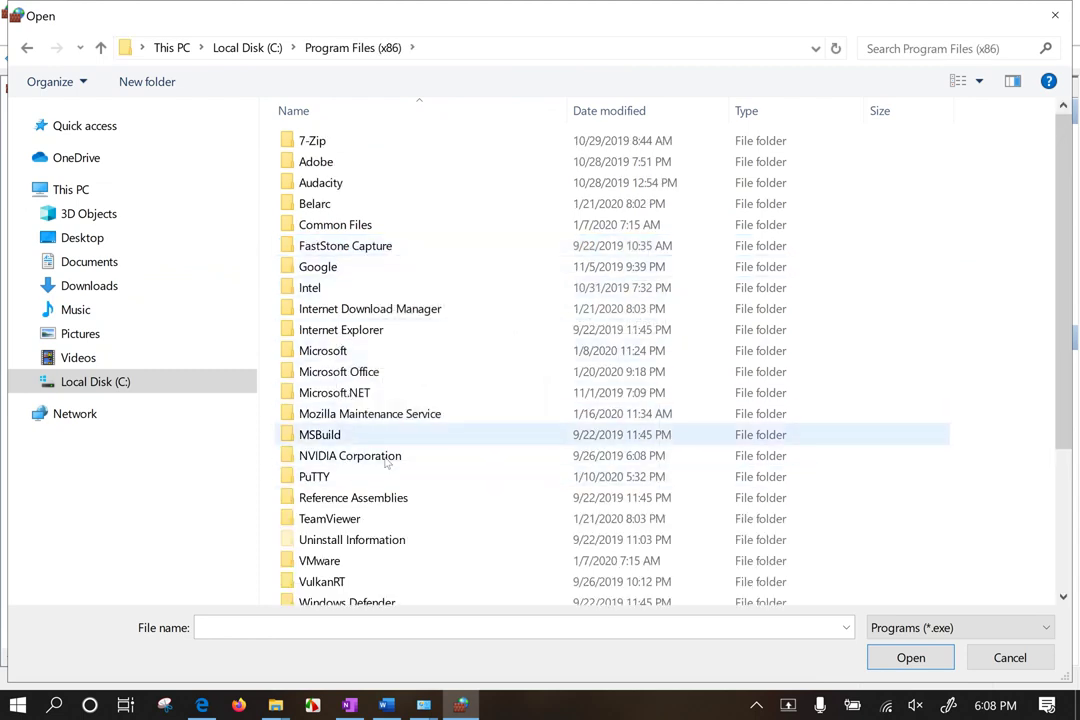
{"action": "scroll", "coordinate": [388, 462], "scroll_direction": "down", "scroll_amount": 1}
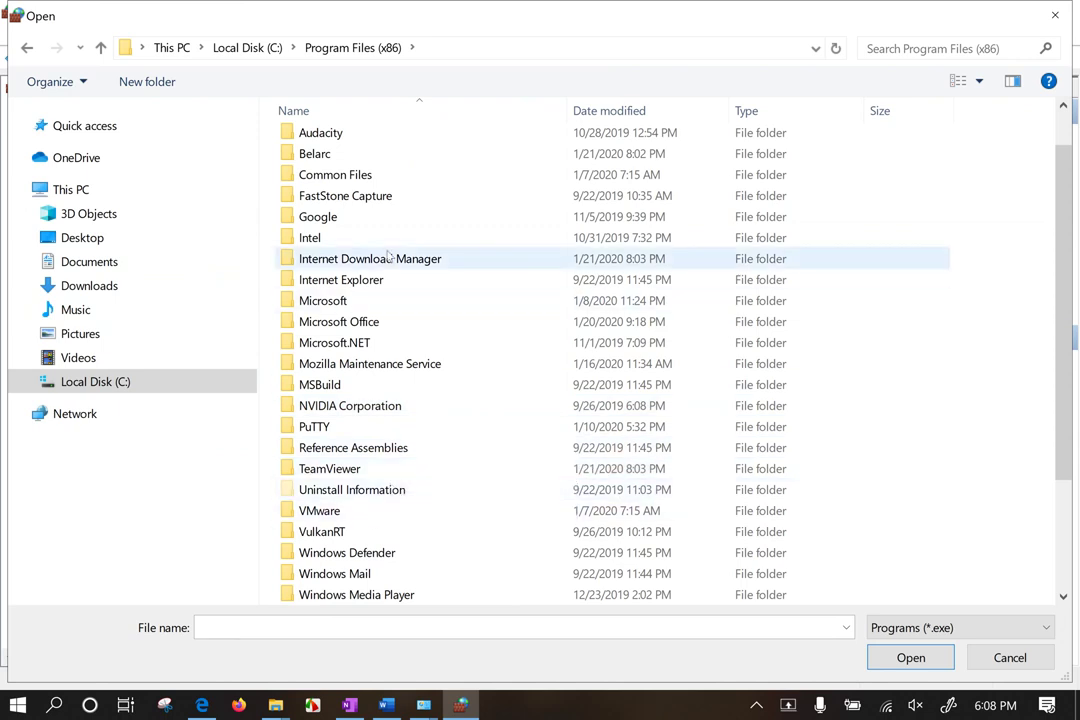
{"action": "scroll", "coordinate": [390, 255], "scroll_direction": "up", "scroll_amount": 1}
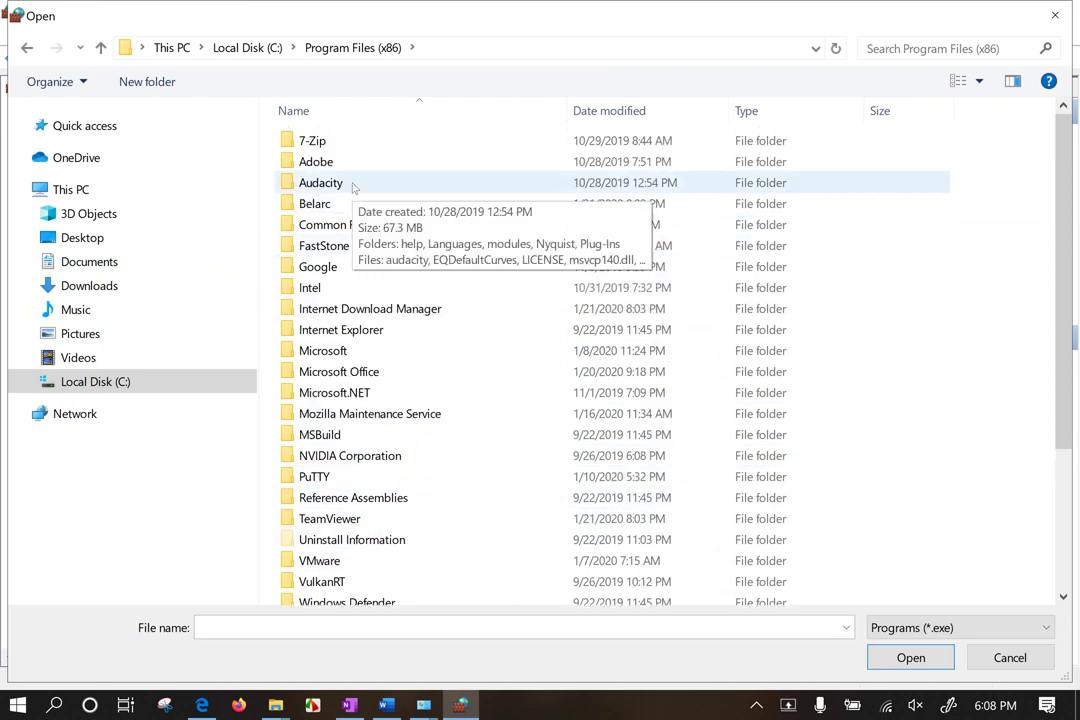
{"action": "mouse_move", "coordinate": [347, 165]}
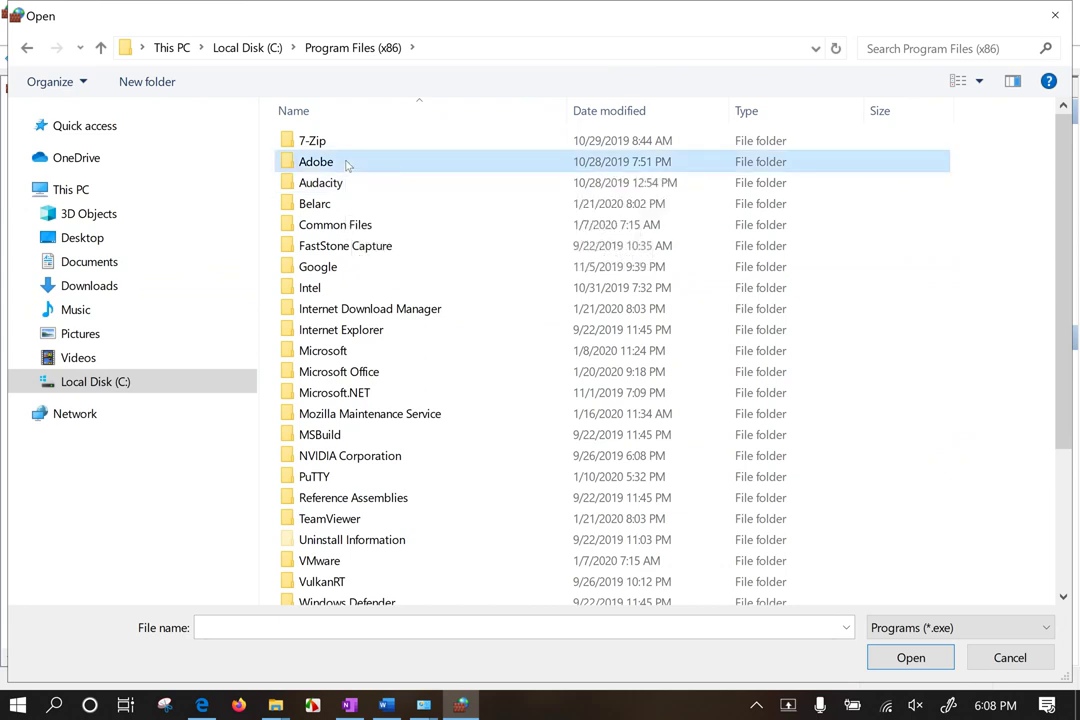
{"action": "double_click", "coordinate": [348, 162]}
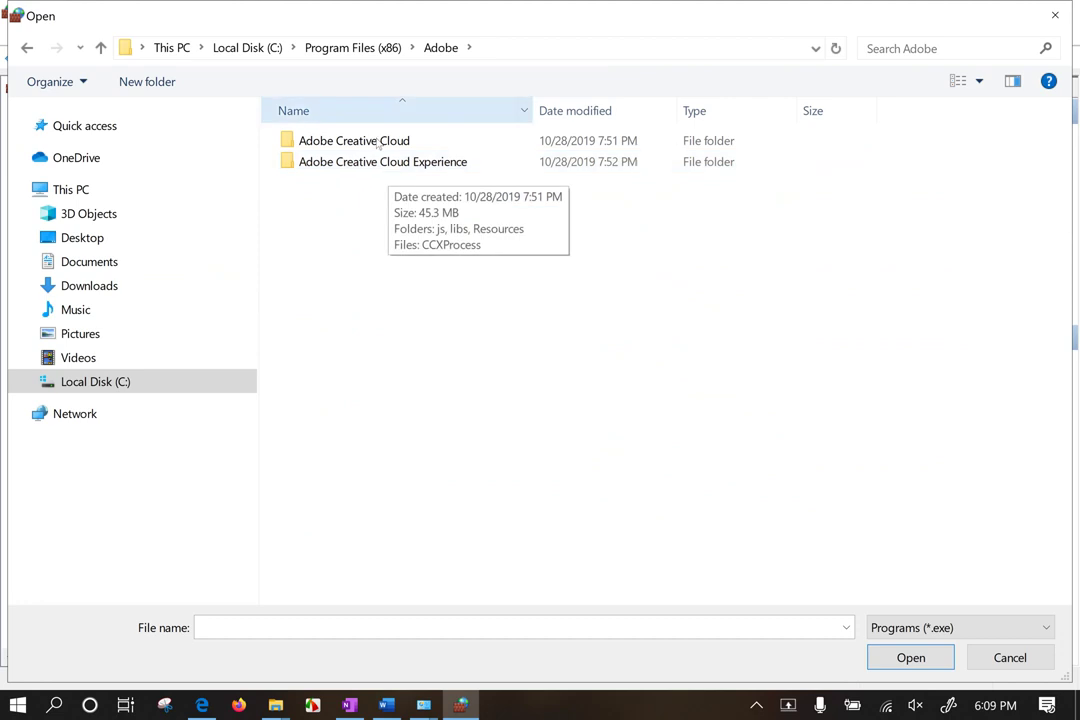
Step: Back in Program Files (x86), scan the VulkanRT, XDM, WinSCP, PuTTY and Mozilla Maintenance Service folders
{"action": "left_click", "coordinate": [350, 47]}
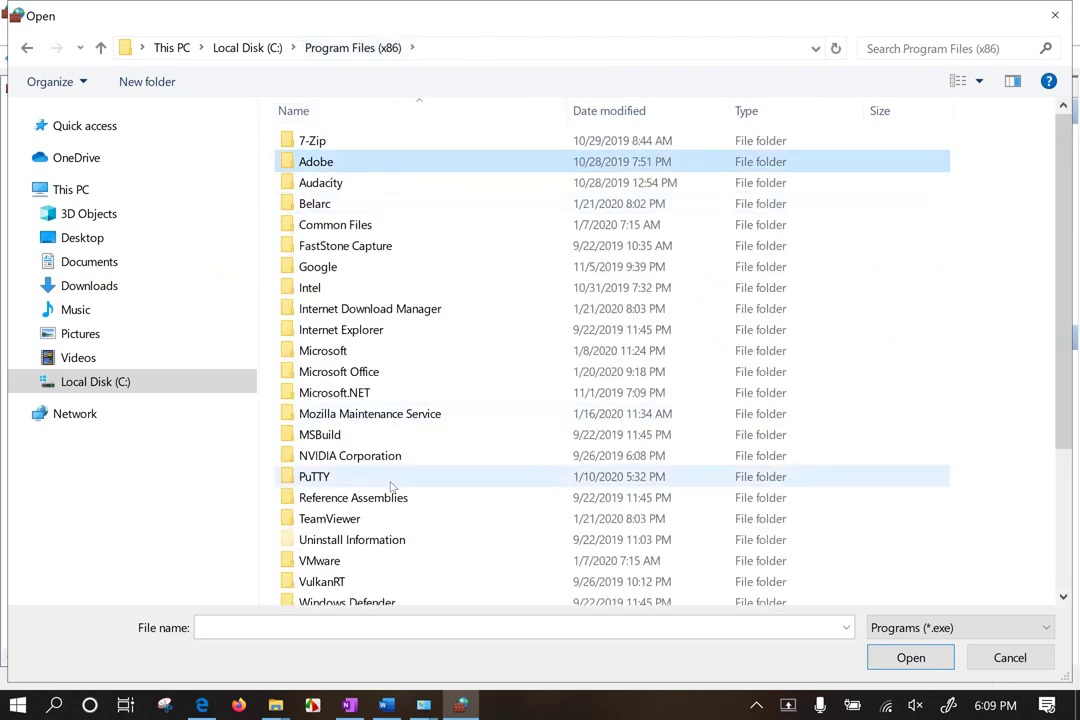
{"action": "scroll", "coordinate": [402, 475], "scroll_direction": "down", "scroll_amount": 2}
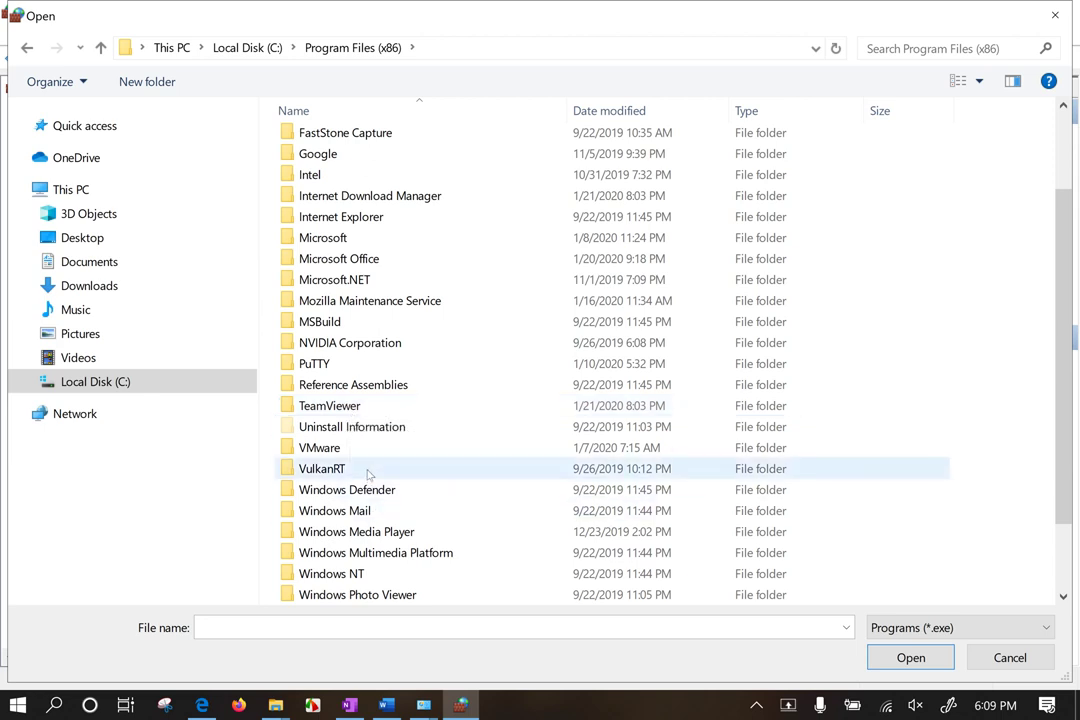
{"action": "left_click", "coordinate": [368, 472]}
{"action": "scroll", "coordinate": [368, 474], "scroll_direction": "down", "scroll_amount": 1}
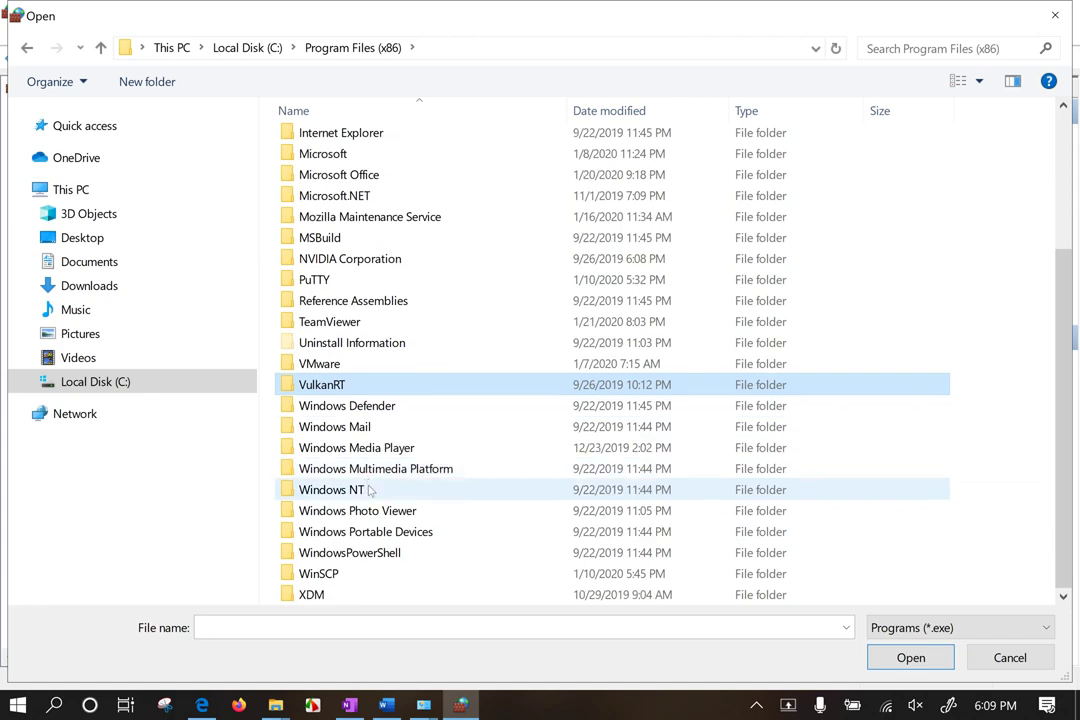
{"action": "left_click", "coordinate": [328, 596]}
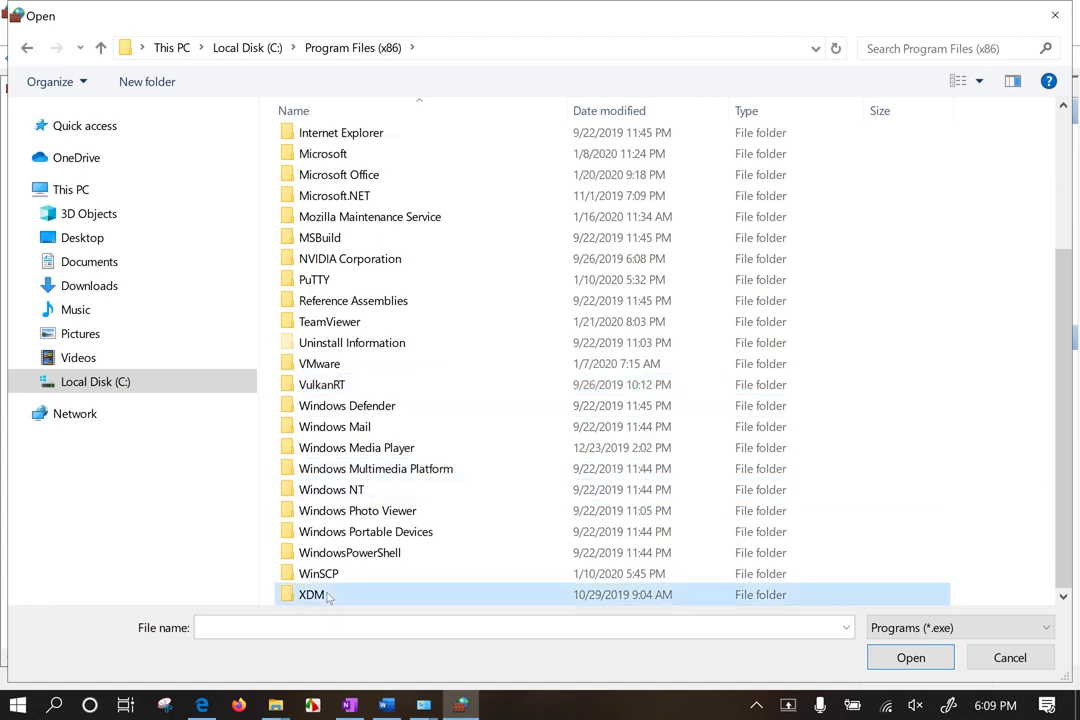
{"action": "left_click", "coordinate": [336, 578]}
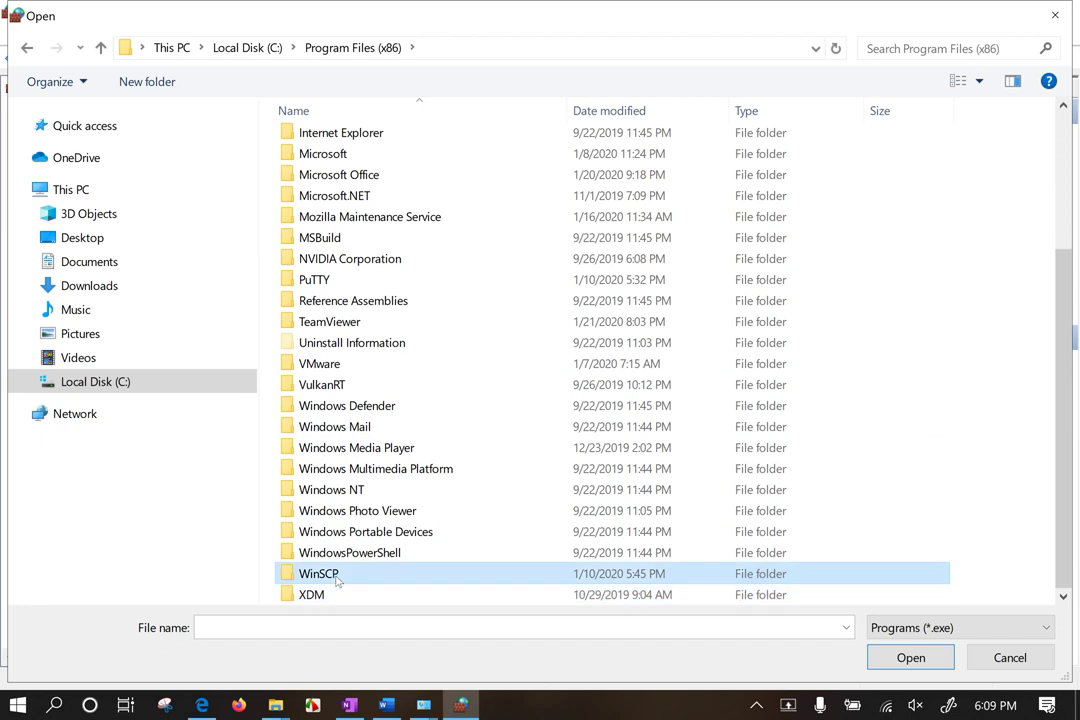
{"action": "left_click", "coordinate": [326, 284]}
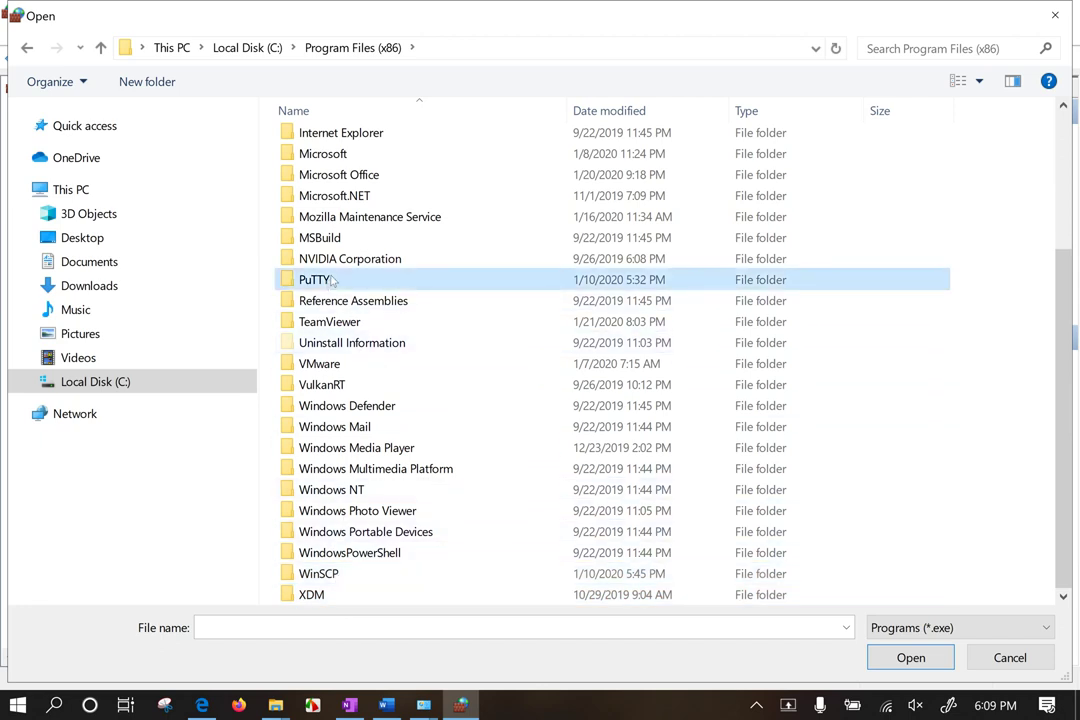
{"action": "left_click", "coordinate": [360, 217]}
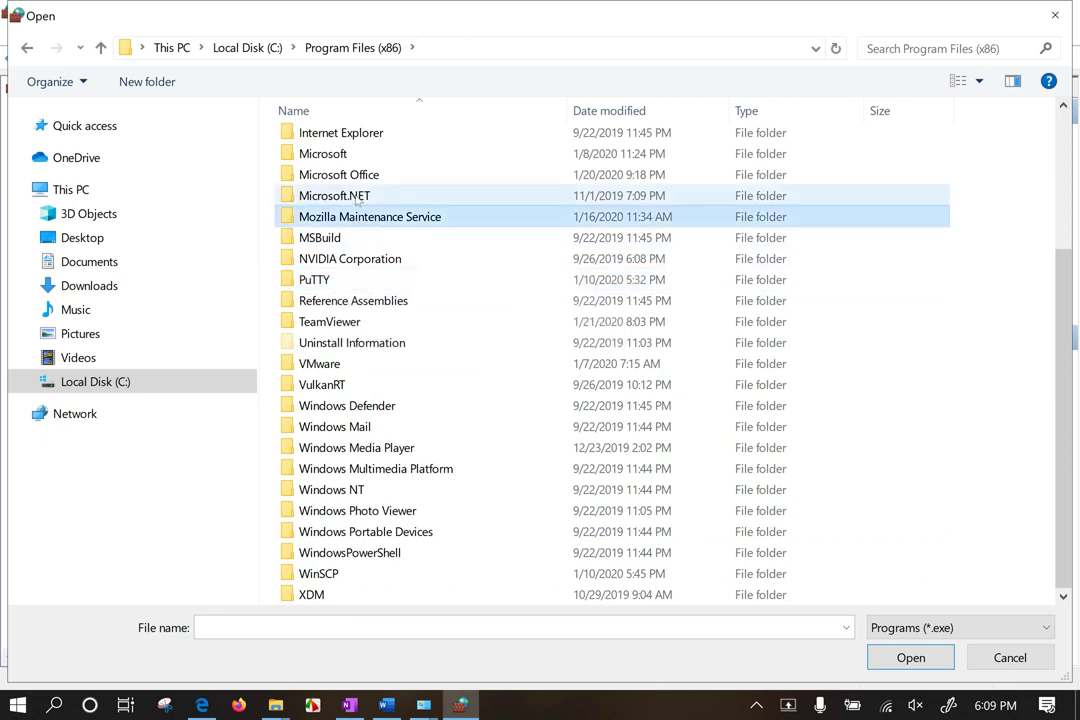
Step: Explore Microsoft Office > Updates > Apply > FilesInUse, then return to the Updates folder
{"action": "left_click", "coordinate": [376, 176]}
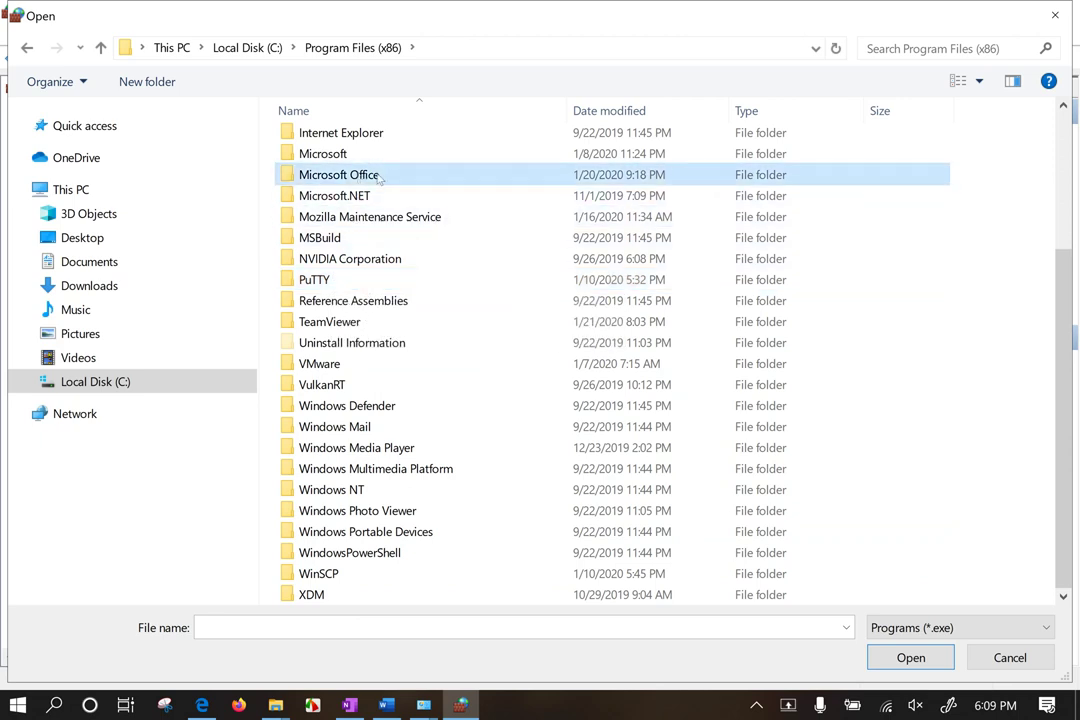
{"action": "double_click", "coordinate": [380, 176]}
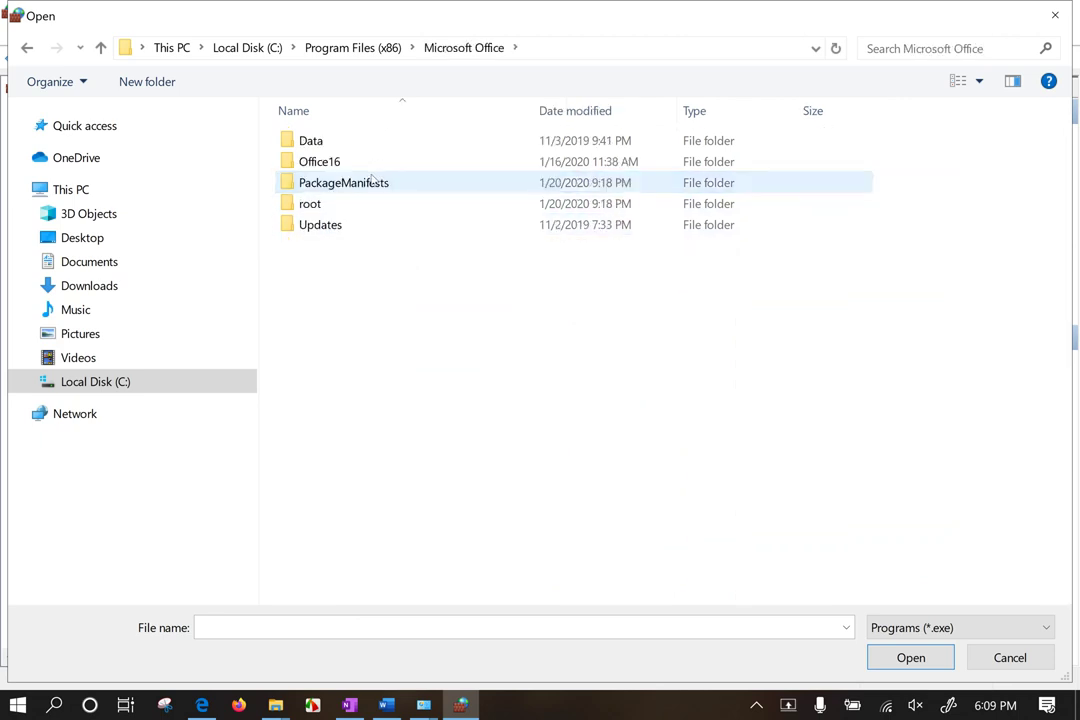
{"action": "double_click", "coordinate": [330, 226]}
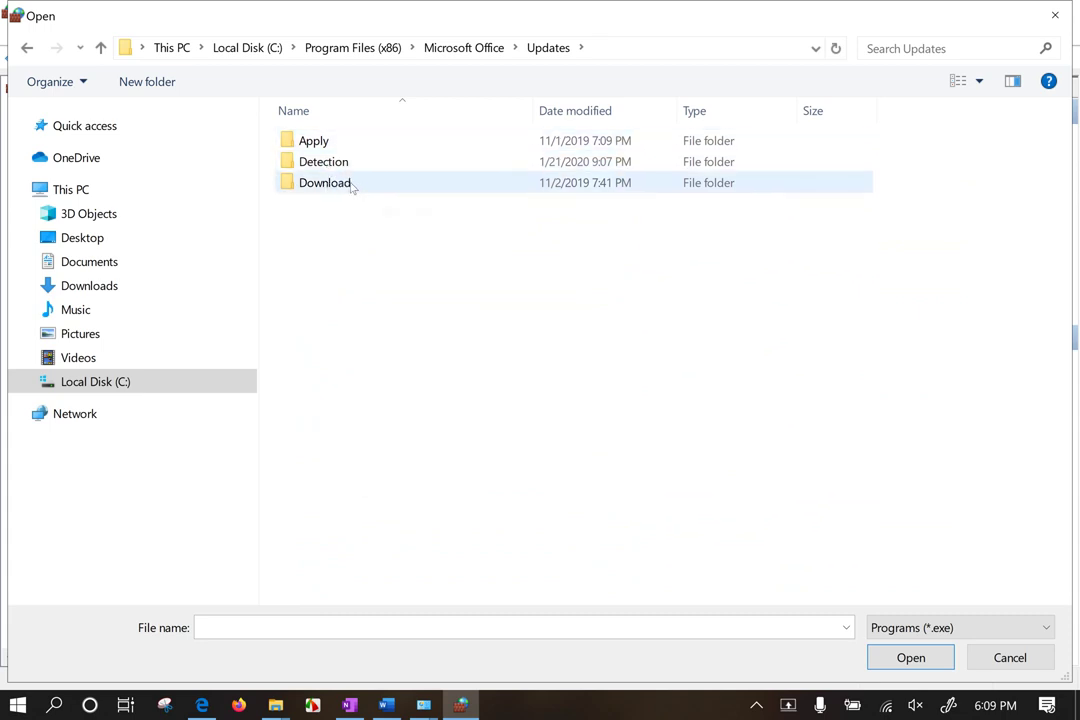
{"action": "double_click", "coordinate": [352, 148]}
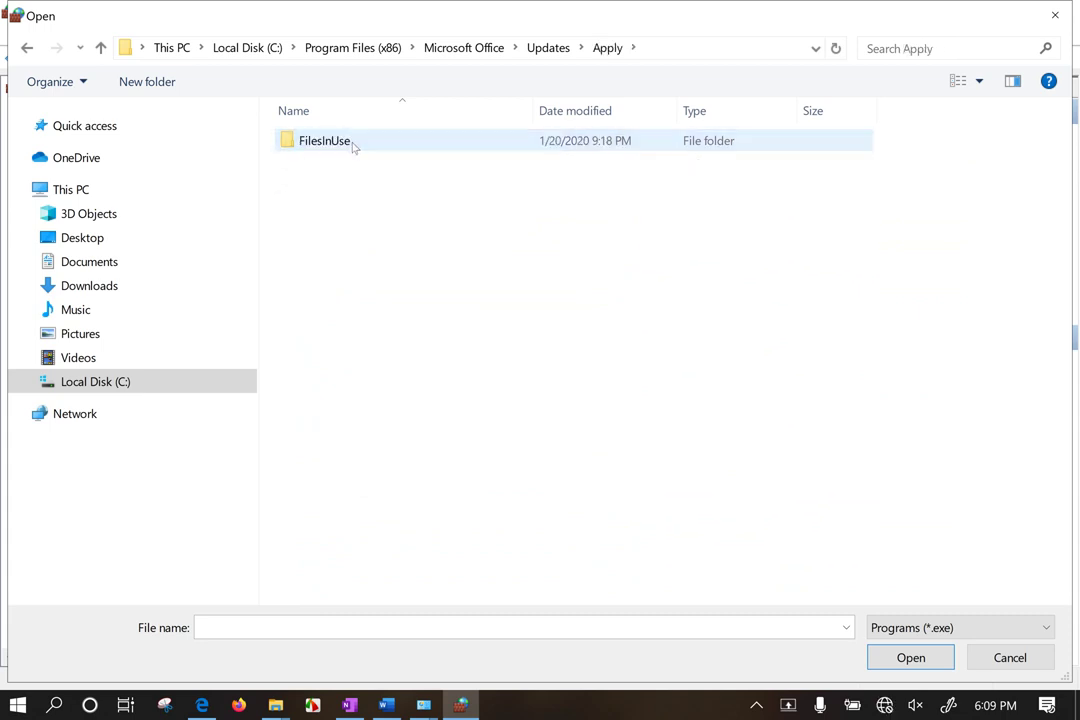
{"action": "double_click", "coordinate": [352, 145]}
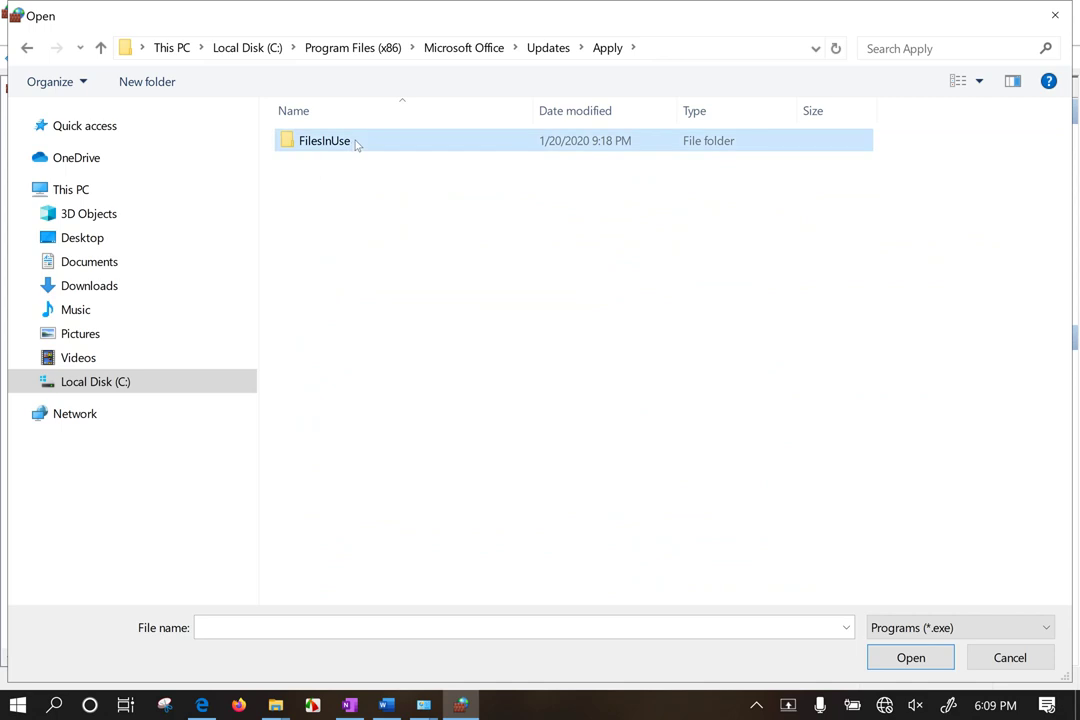
{"action": "left_click", "coordinate": [607, 48]}
{"action": "left_click", "coordinate": [548, 48]}
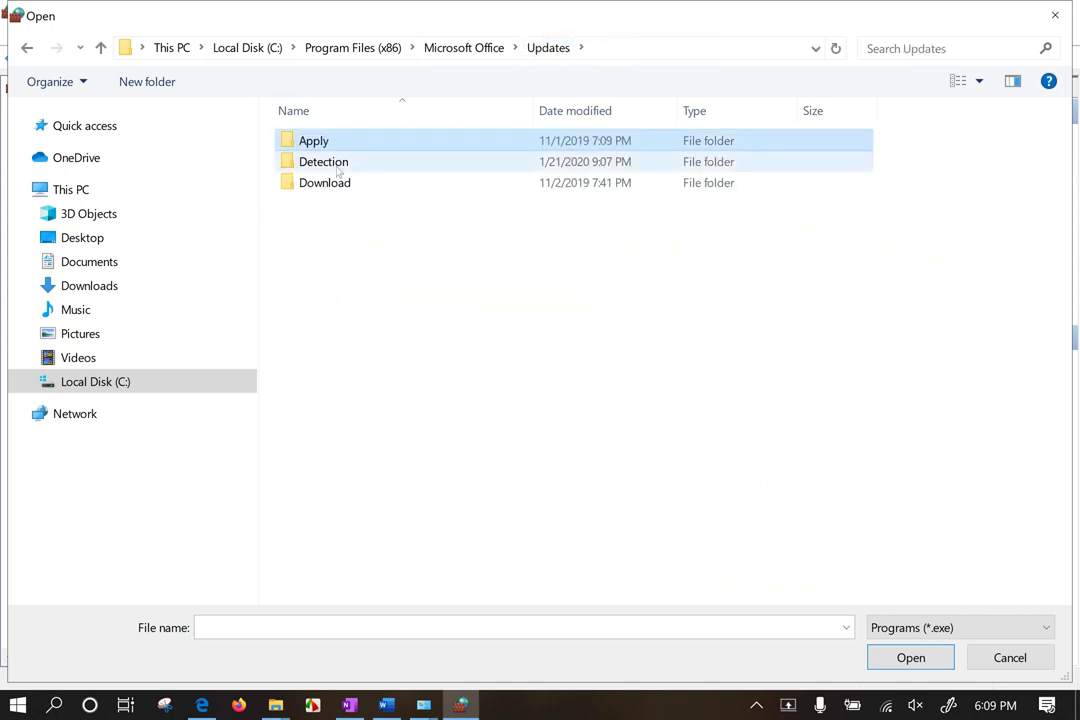
Step: Check the Updates Detection, Version and Download folders, then return to Program Files (x86) and select FastStone Capture
{"action": "left_click", "coordinate": [338, 170]}
{"action": "double_click", "coordinate": [338, 170]}
{"action": "double_click", "coordinate": [340, 145]}
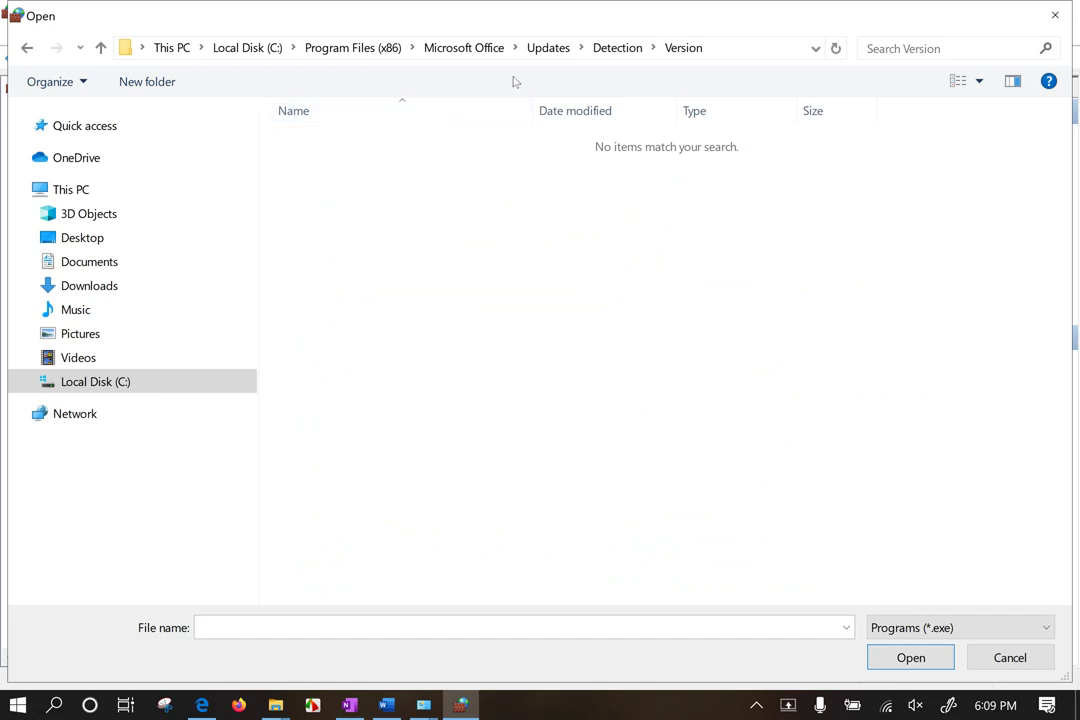
{"action": "left_click", "coordinate": [548, 48]}
{"action": "double_click", "coordinate": [310, 194]}
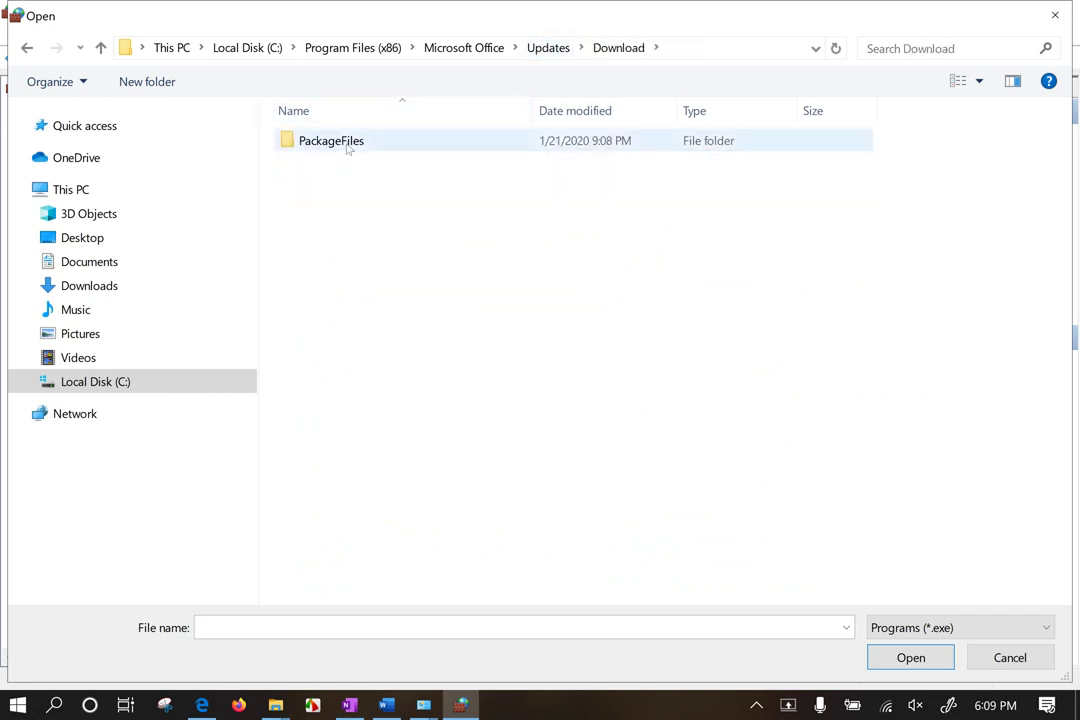
{"action": "left_click", "coordinate": [463, 48]}
{"action": "left_click", "coordinate": [340, 48]}
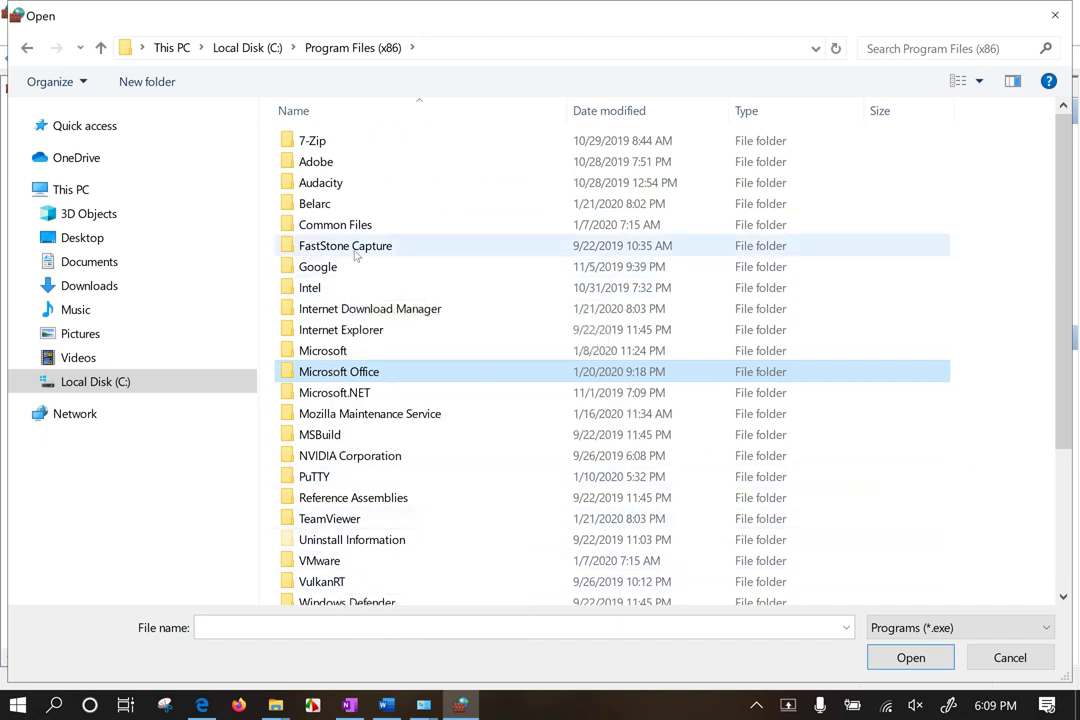
{"action": "left_click", "coordinate": [403, 250]}
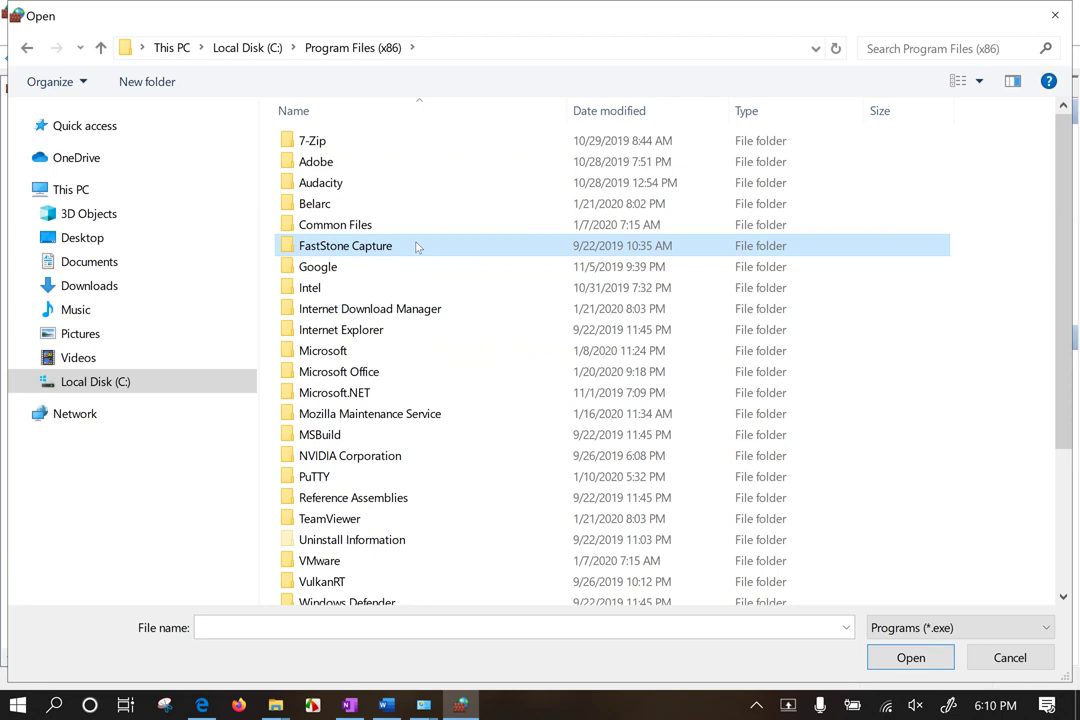
Step: Open the FastStone Capture folder and choose FSCapture.exe as the rule's program
{"action": "double_click", "coordinate": [416, 247]}
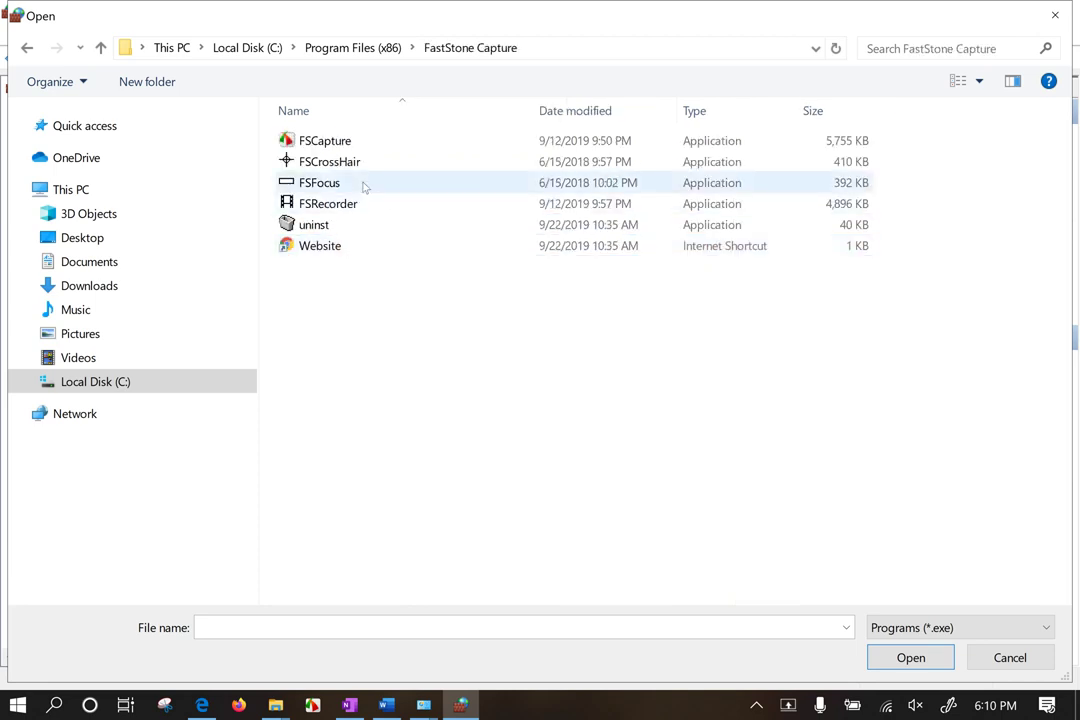
{"action": "mouse_move", "coordinate": [364, 186]}
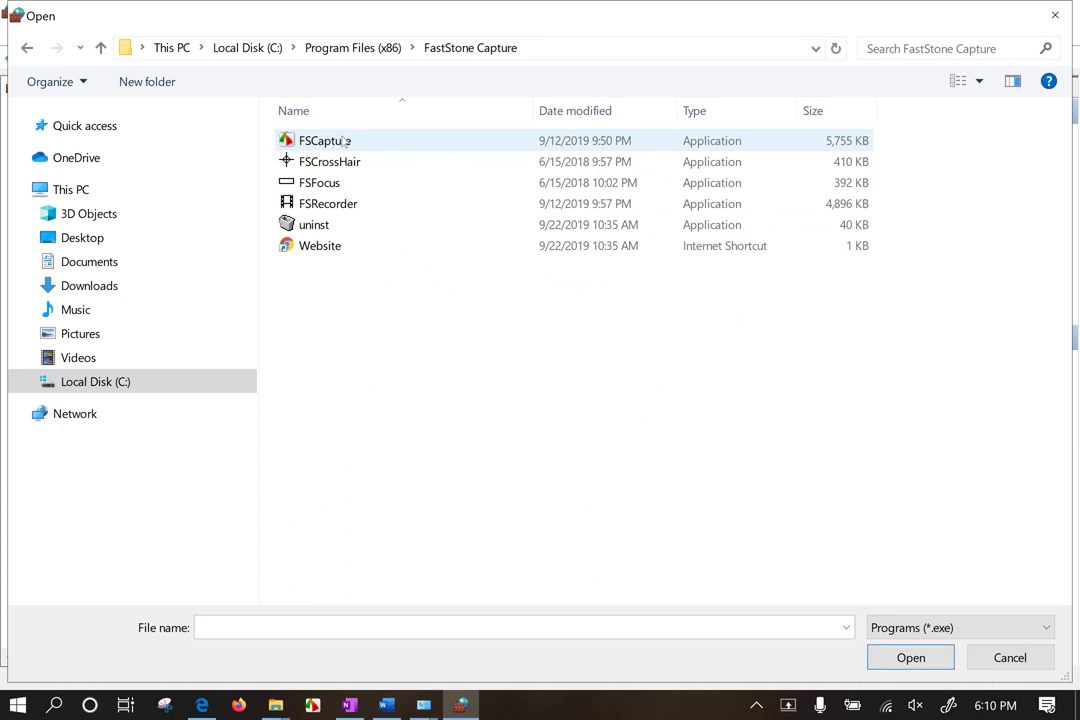
{"action": "left_click", "coordinate": [342, 142]}
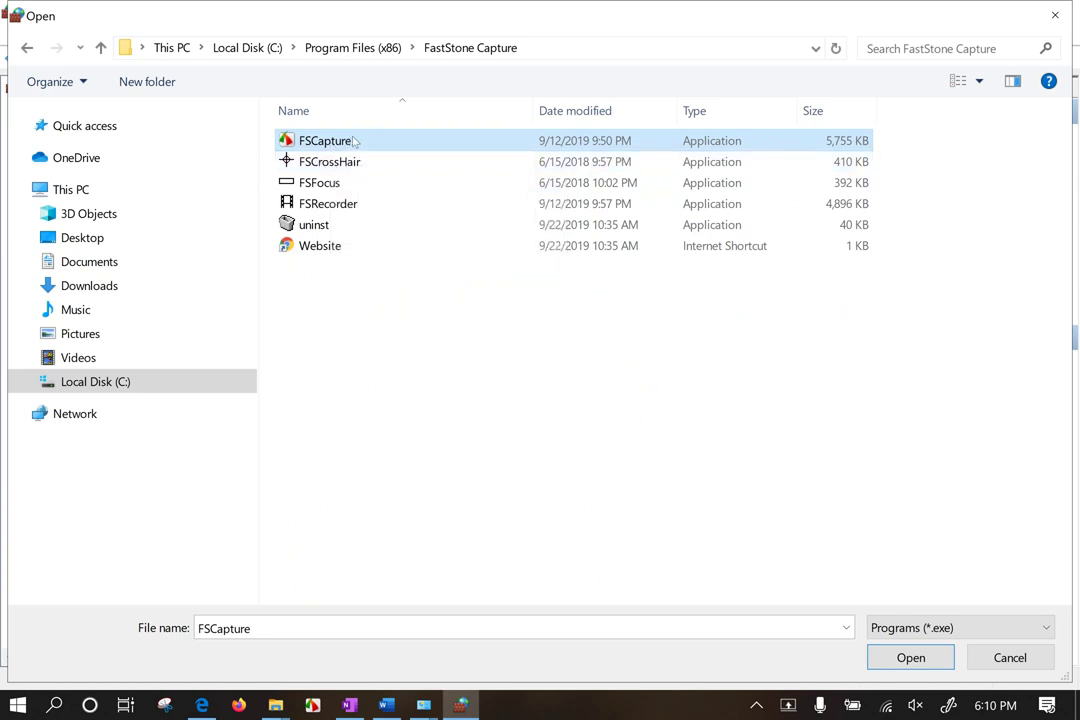
{"action": "left_click", "coordinate": [355, 141]}
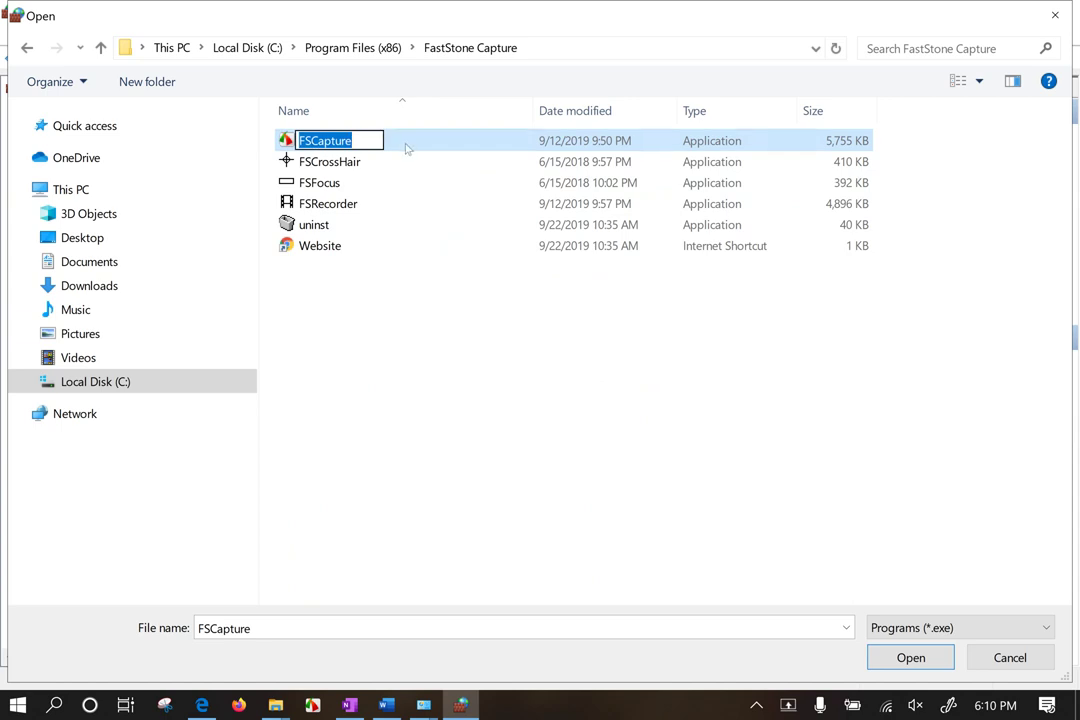
{"action": "double_click", "coordinate": [405, 147]}
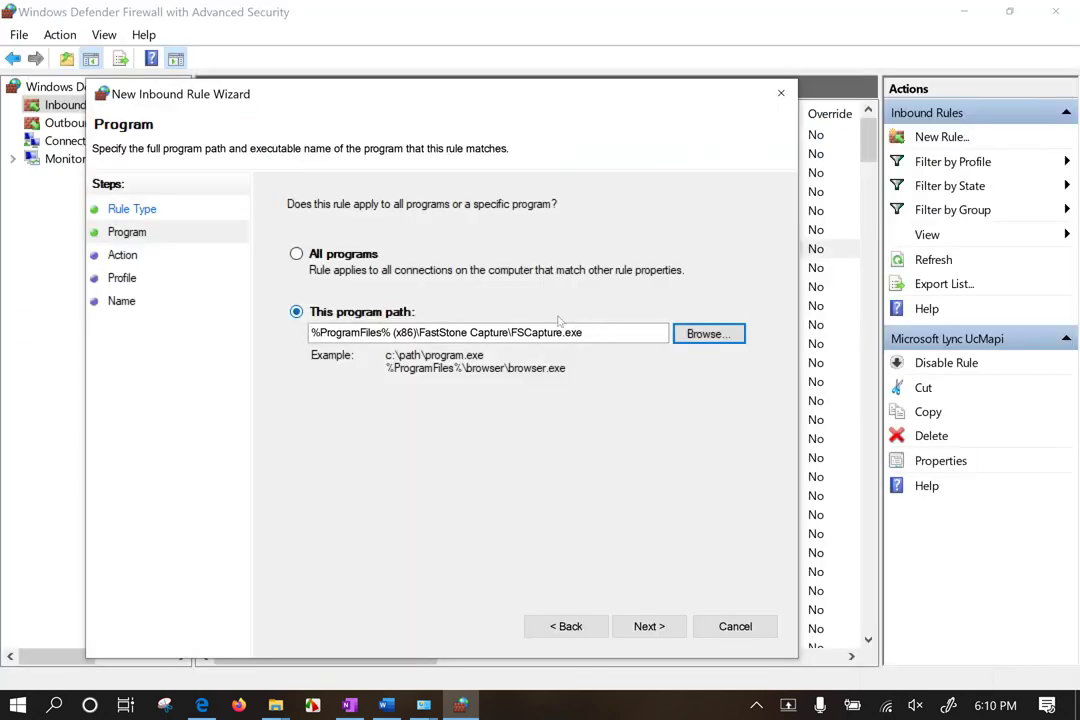
Step: Set the rule's action to 'Allow the connection if it is secure' and open its Customize settings
{"action": "left_click", "coordinate": [650, 626]}
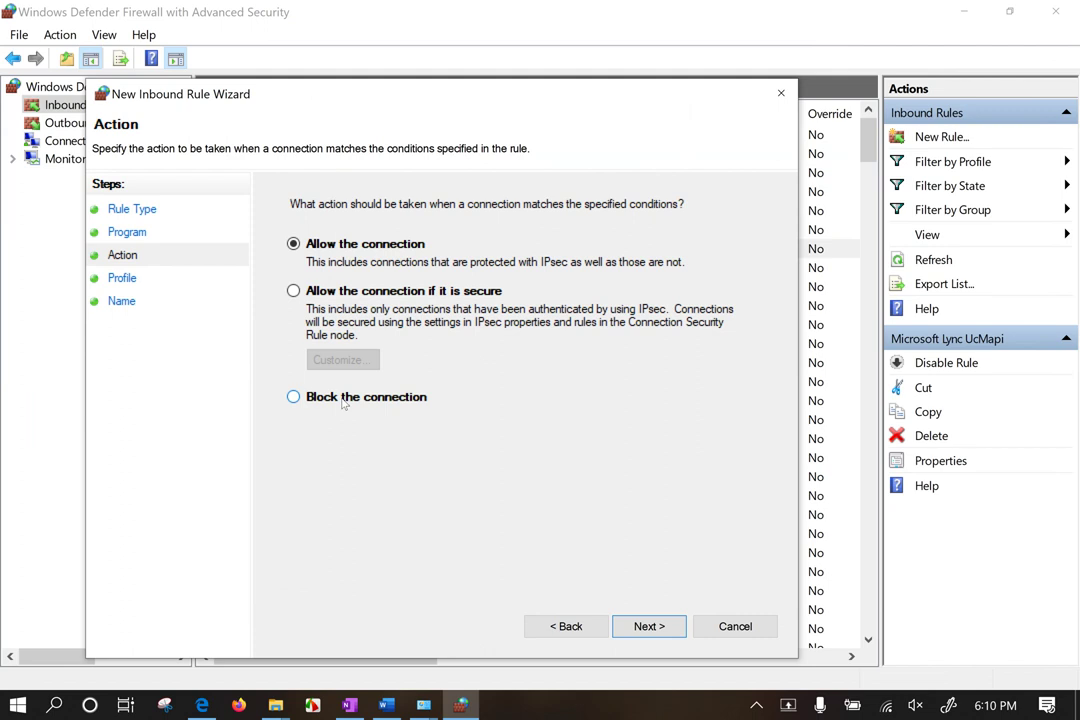
{"action": "left_click", "coordinate": [293, 291]}
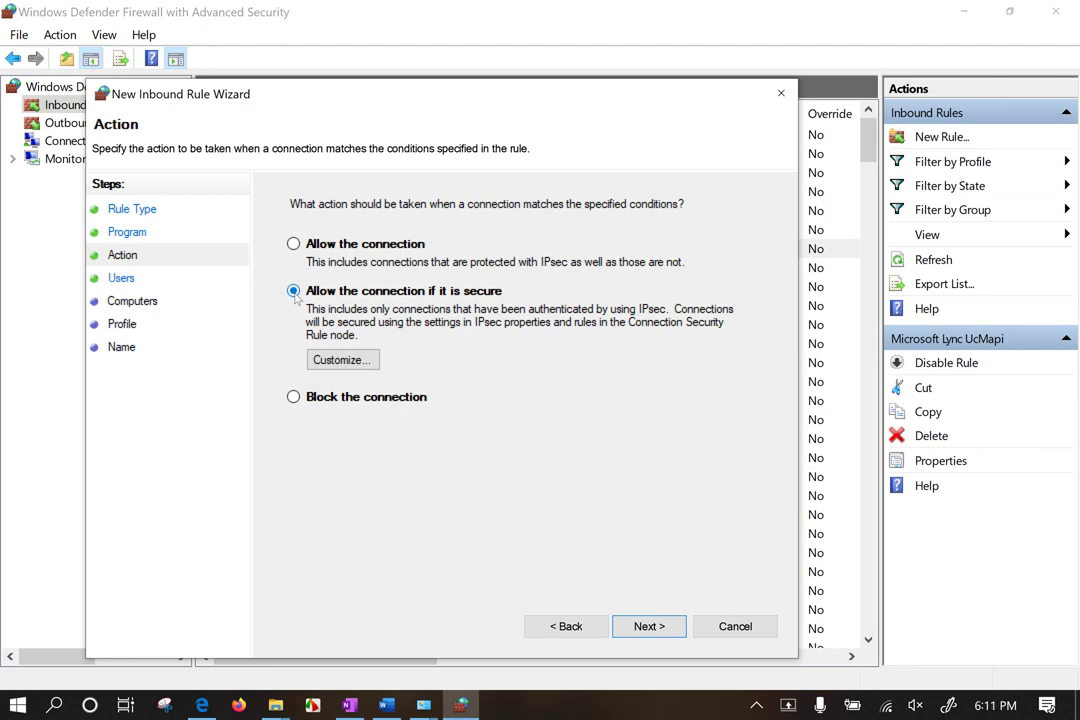
{"action": "left_click", "coordinate": [338, 360]}
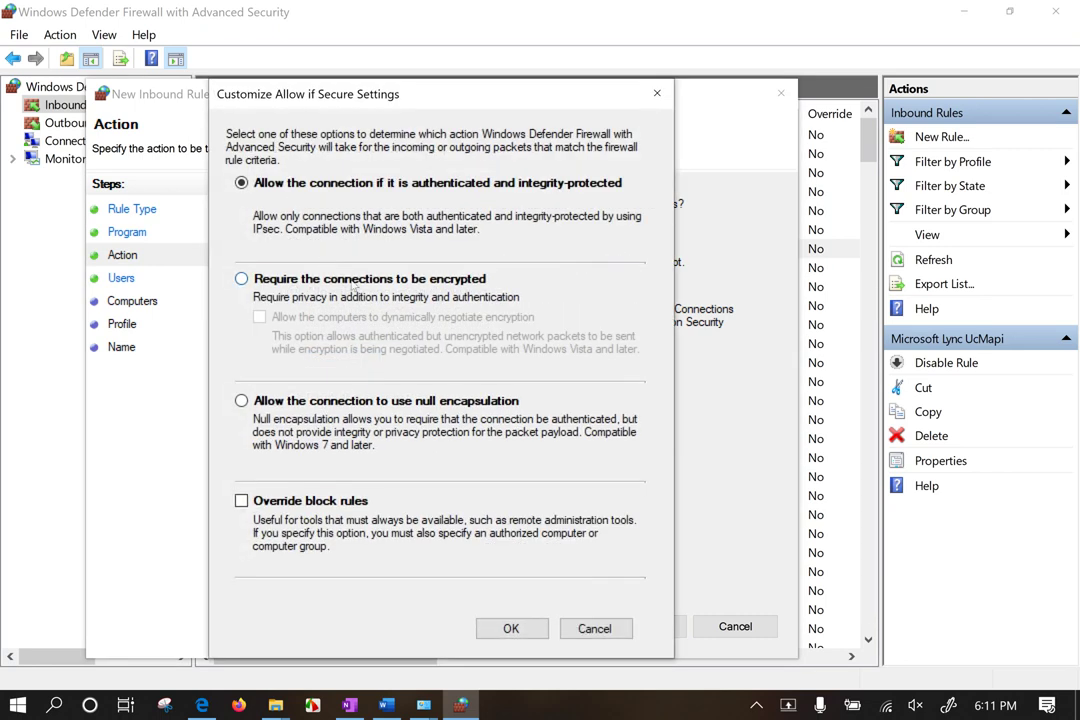
Step: Select 'Require the connections to be encrypted', then cancel the Customize dialog without saving
{"action": "left_click", "coordinate": [355, 285]}
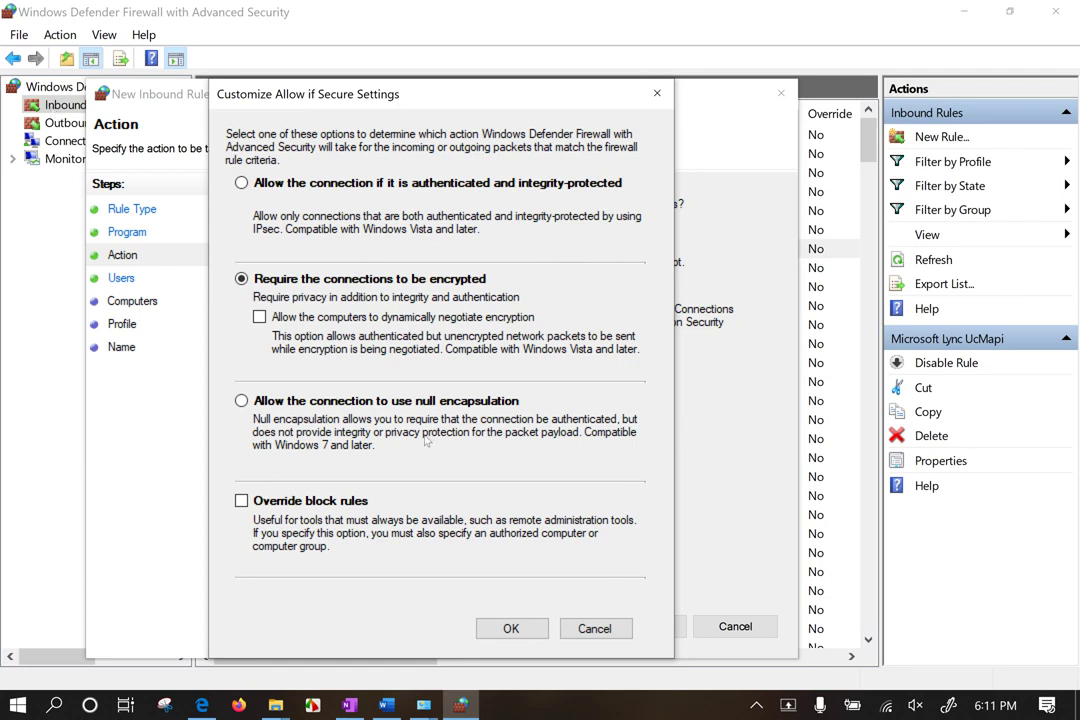
{"action": "left_click", "coordinate": [605, 632]}
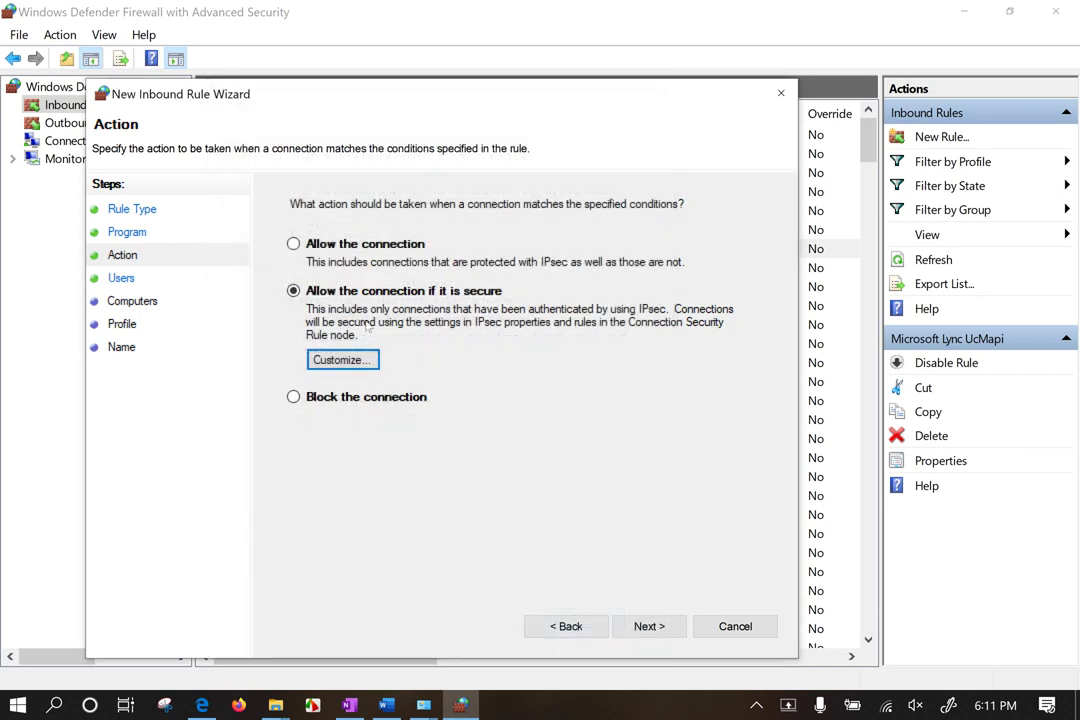
Step: Set the action to Block the connection and untick Domain and Private, leaving only Public
{"action": "left_click", "coordinate": [377, 401]}
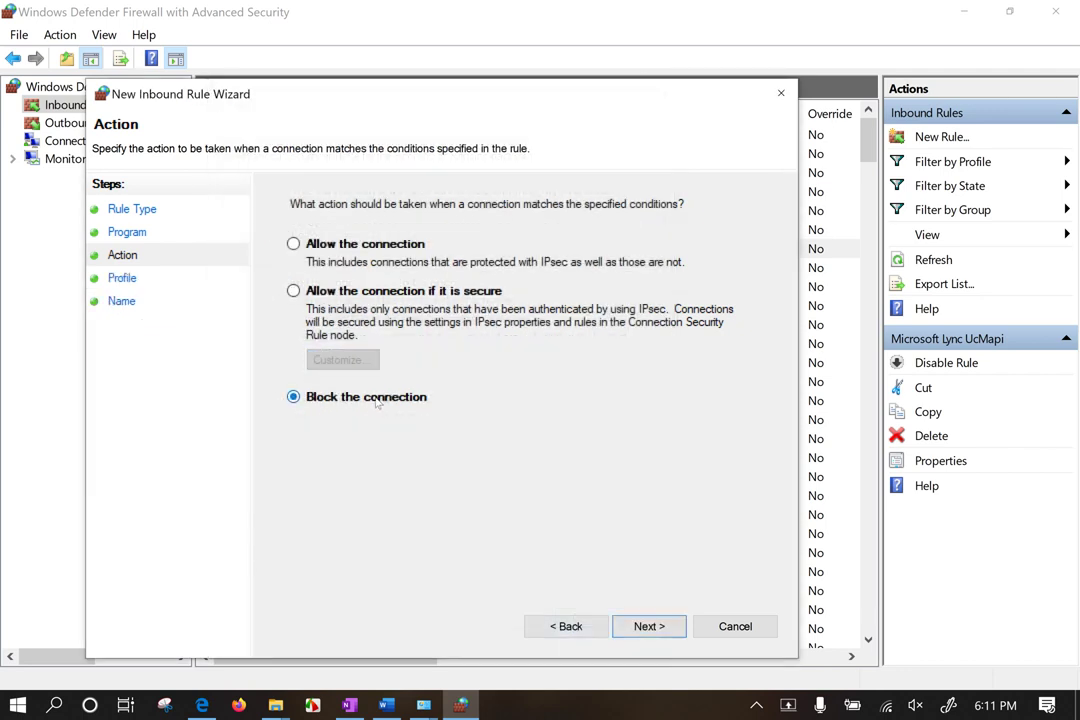
{"action": "left_click", "coordinate": [649, 625]}
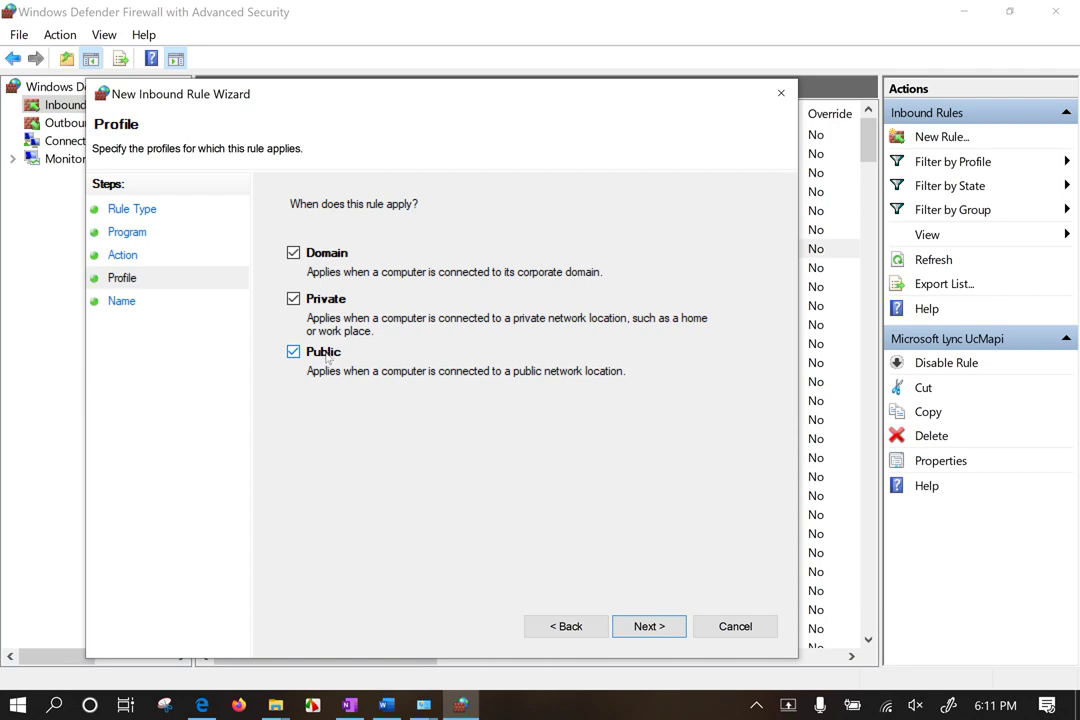
{"action": "left_click", "coordinate": [296, 297]}
{"action": "left_click", "coordinate": [293, 252]}
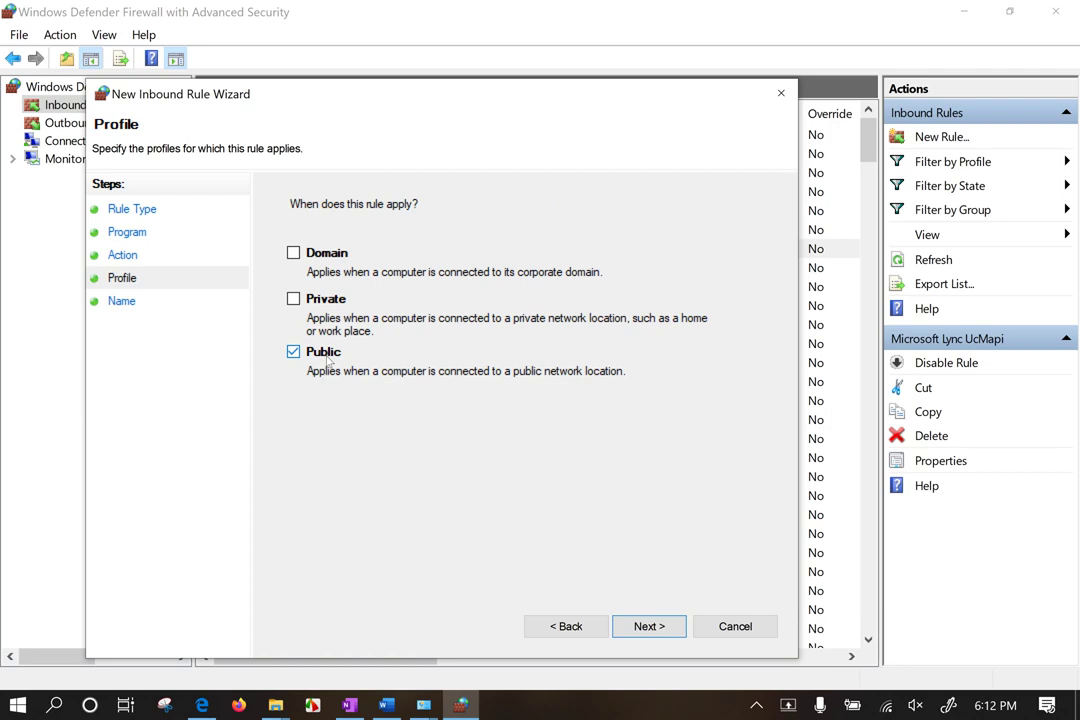
Step: Apply the new inbound rule to the Private and Domain profiles as well as Public
{"action": "left_click_drag", "start_coordinate": [164, 95], "coordinate": [270, 94]}
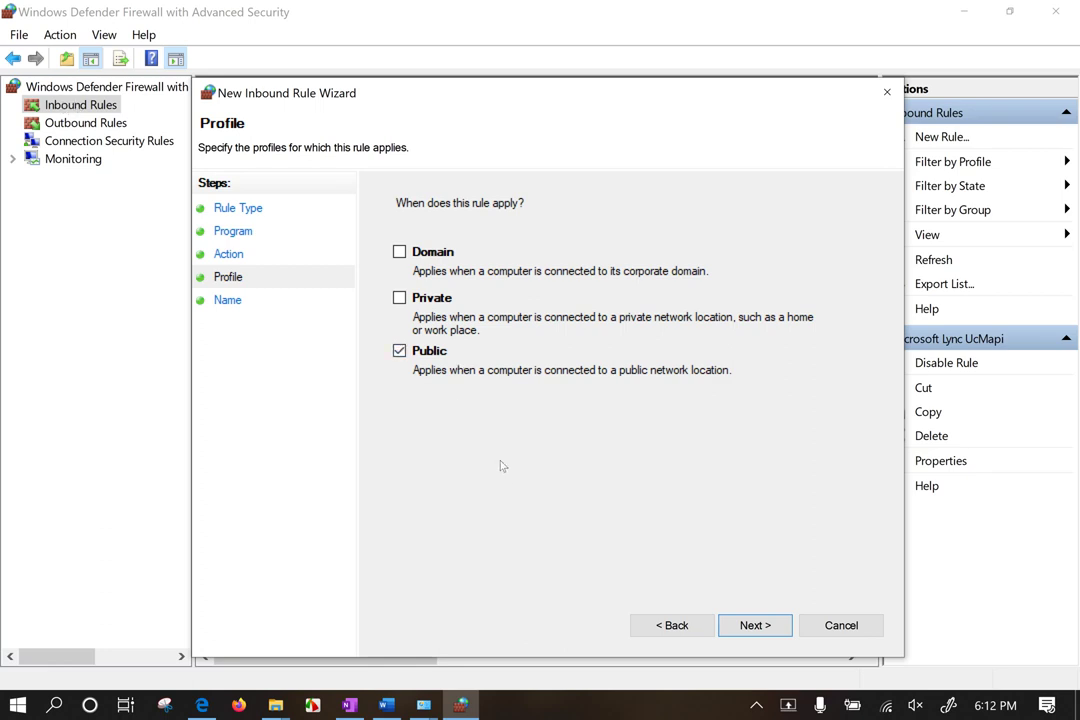
{"action": "left_click", "coordinate": [400, 297]}
{"action": "left_click", "coordinate": [438, 254]}
{"action": "left_click", "coordinate": [755, 626]}
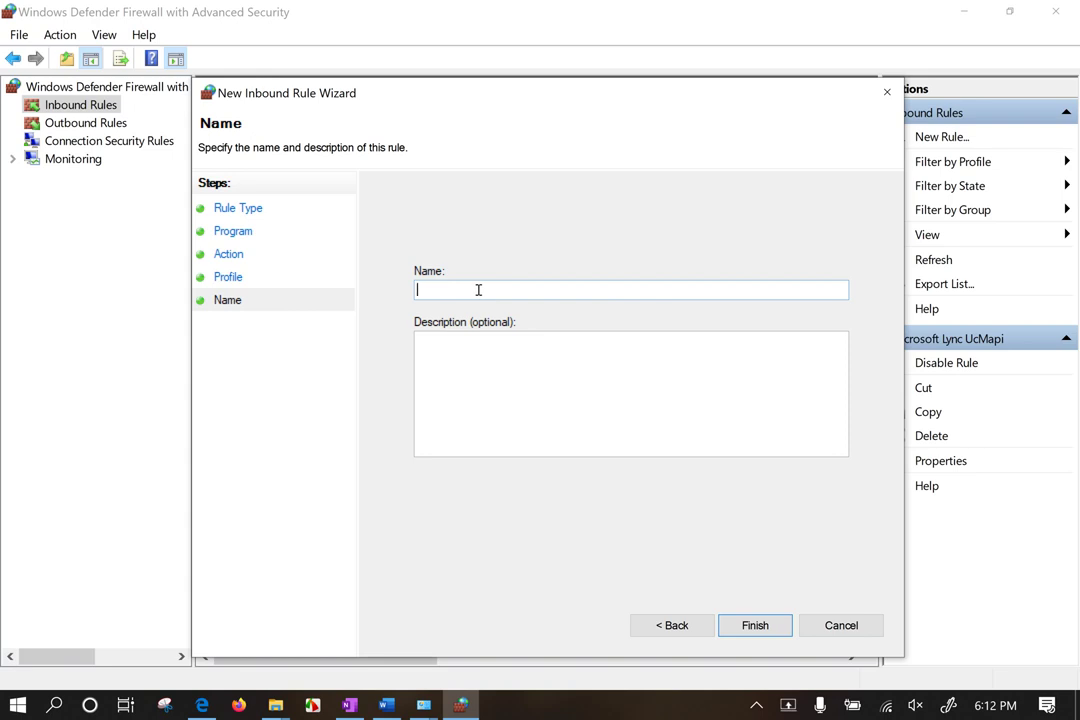
Step: Name the rule 'FAST STONE CAPTURE INBOUND BLOCK'
{"action": "type", "text": "FAST STONE CAPTUR"}
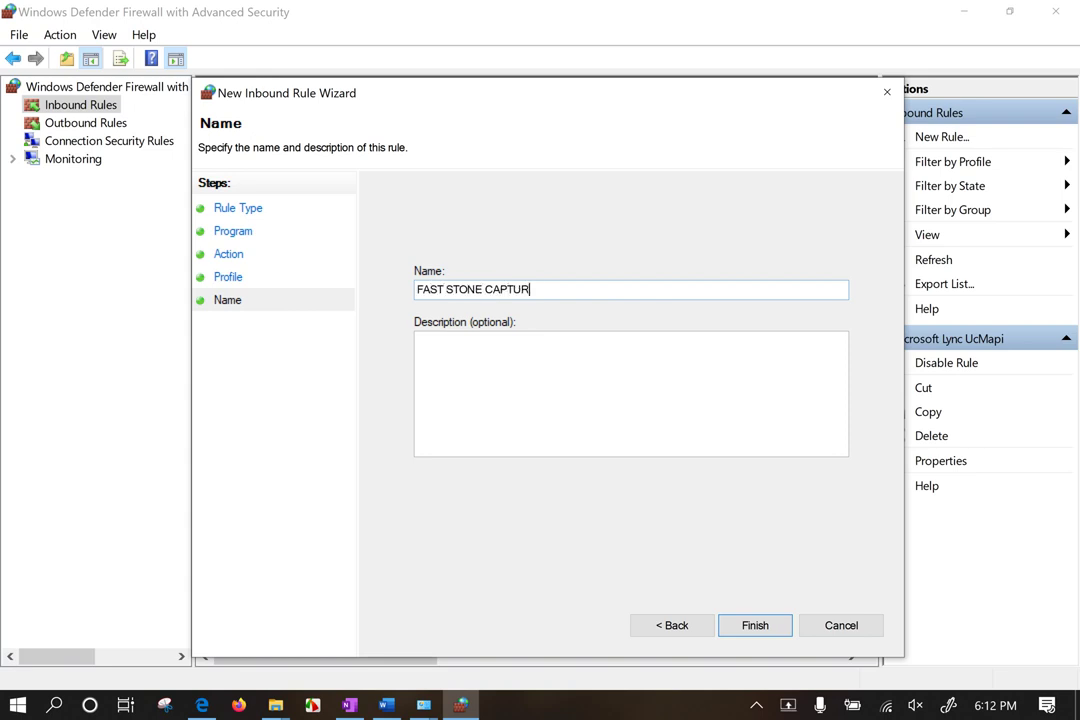
{"action": "type", "text": "E INBOUND BLOCK"}
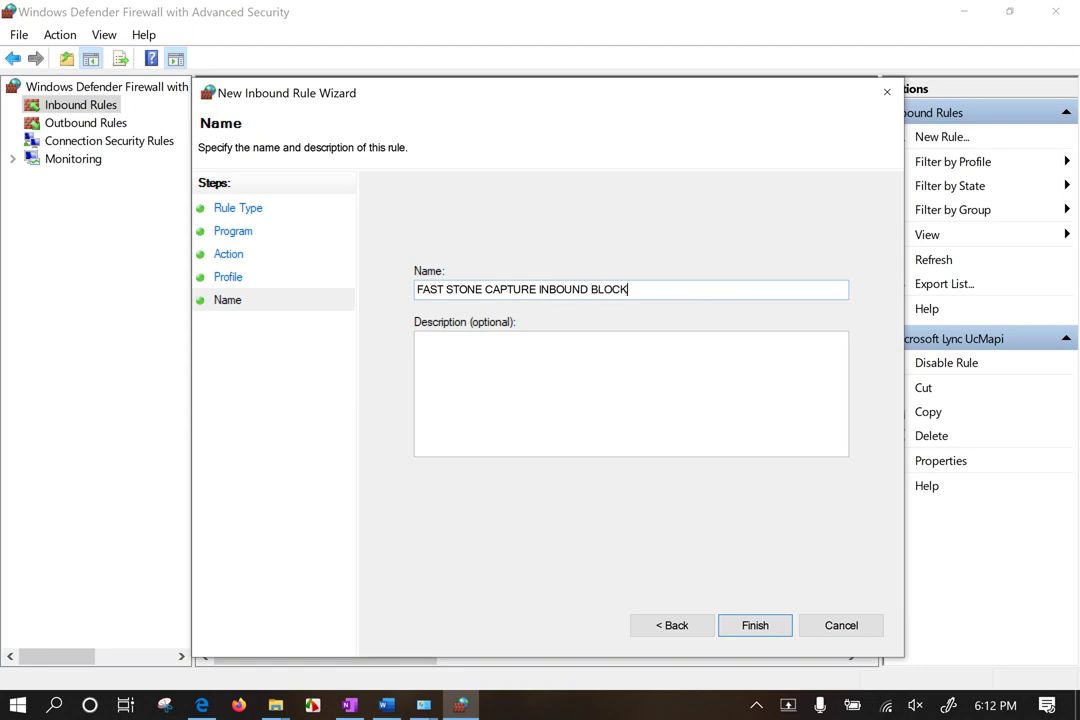
Step: Paste the rule name into Description and append a '- Configured by' note naming the admin
{"action": "left_click", "coordinate": [489, 386]}
{"action": "left_click_drag", "start_coordinate": [634, 289], "coordinate": [416, 290]}
{"action": "key", "text": "ctrl+c"}
{"action": "left_click", "coordinate": [429, 354]}
{"action": "key", "text": "ctrl+v"}
{"action": "type", "text": "- Configured by adin"}
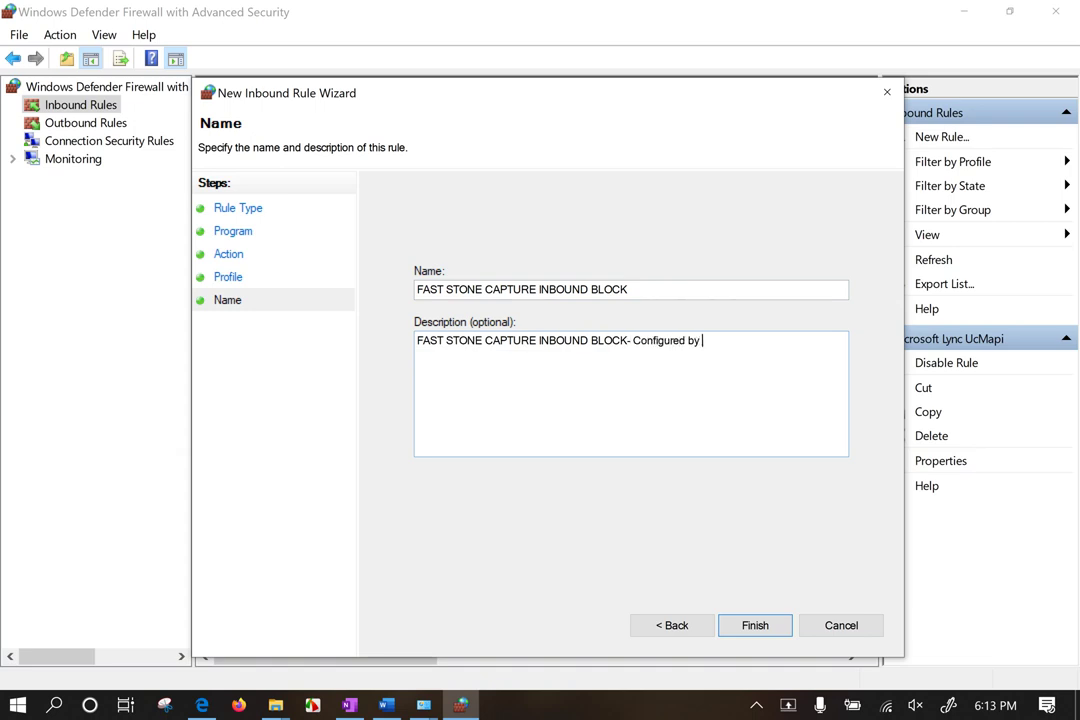
{"action": "key", "text": "BackSpace"}
{"action": "key", "text": "BackSpace"}
{"action": "type", "text": "min jiwan-2020"}
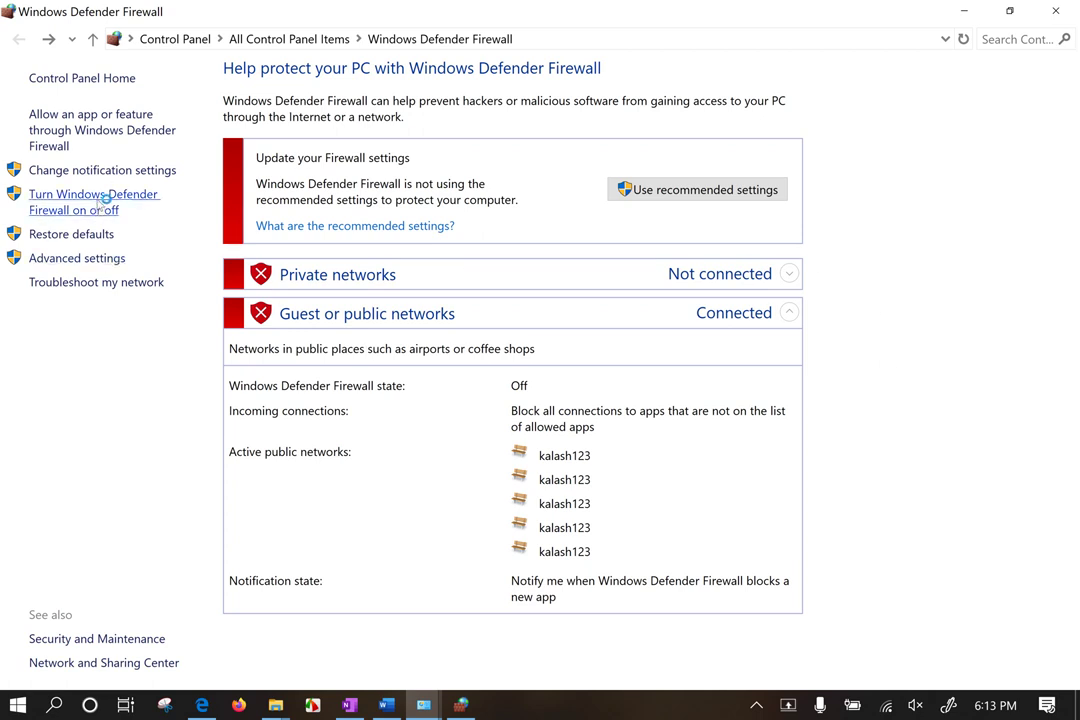
Step: Switch private and public networks to 'Turn on Windows Defender Firewall', save, and open Advanced settings
{"action": "left_click", "coordinate": [90, 208]}
{"action": "left_click", "coordinate": [350, 157]}
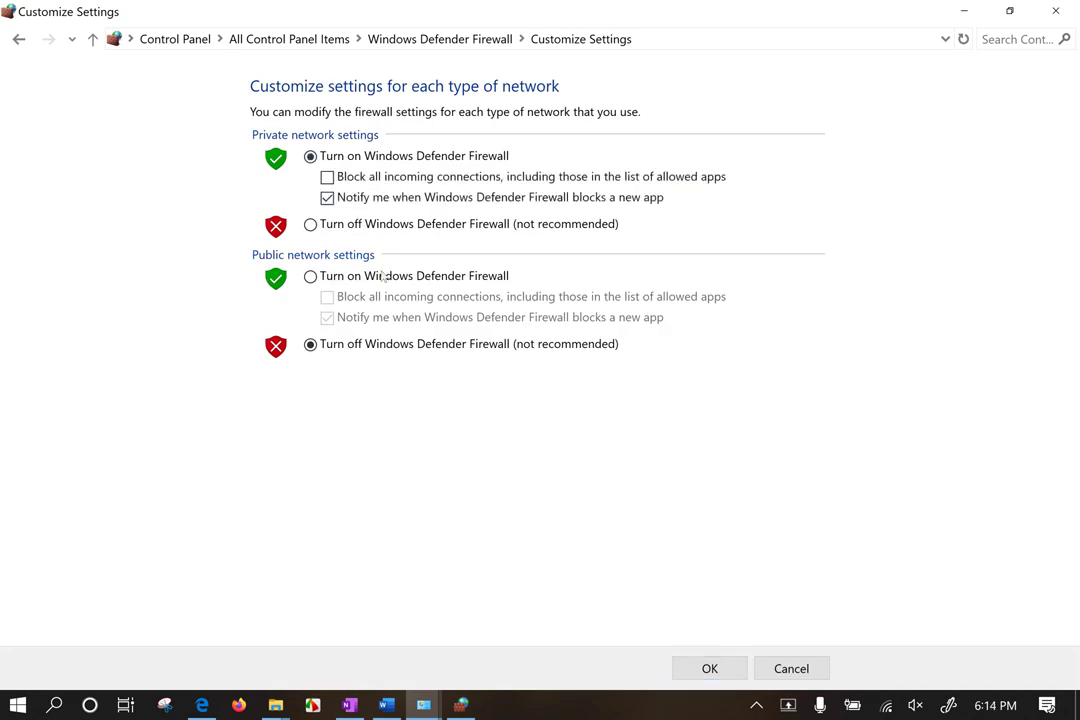
{"action": "left_click", "coordinate": [380, 276]}
{"action": "left_click", "coordinate": [705, 668]}
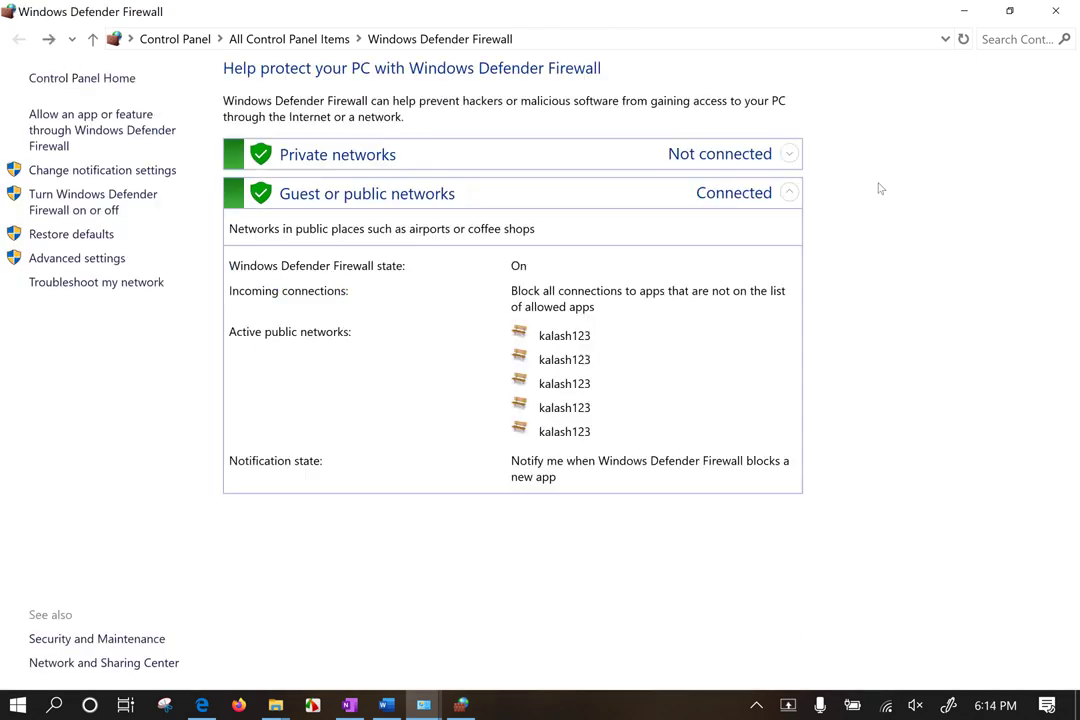
{"action": "left_click", "coordinate": [91, 262]}
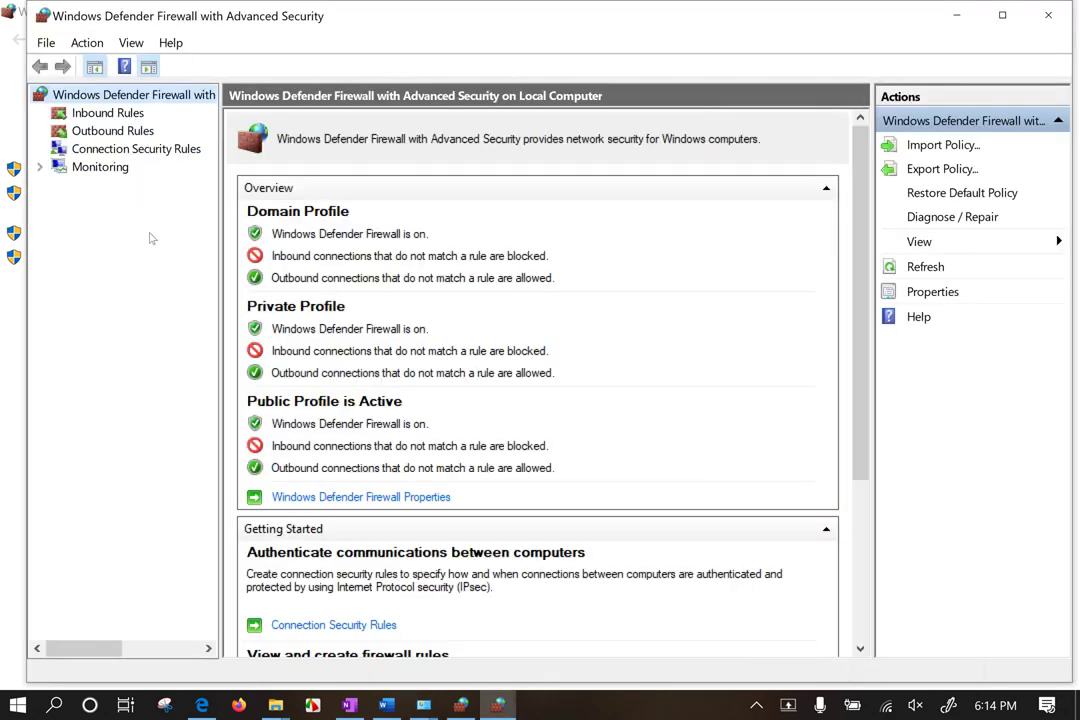
Step: Open the FAST STONE CAPTURE INBOUND BLOCK rule's properties from the Inbound Rules list
{"action": "left_click", "coordinate": [107, 113]}
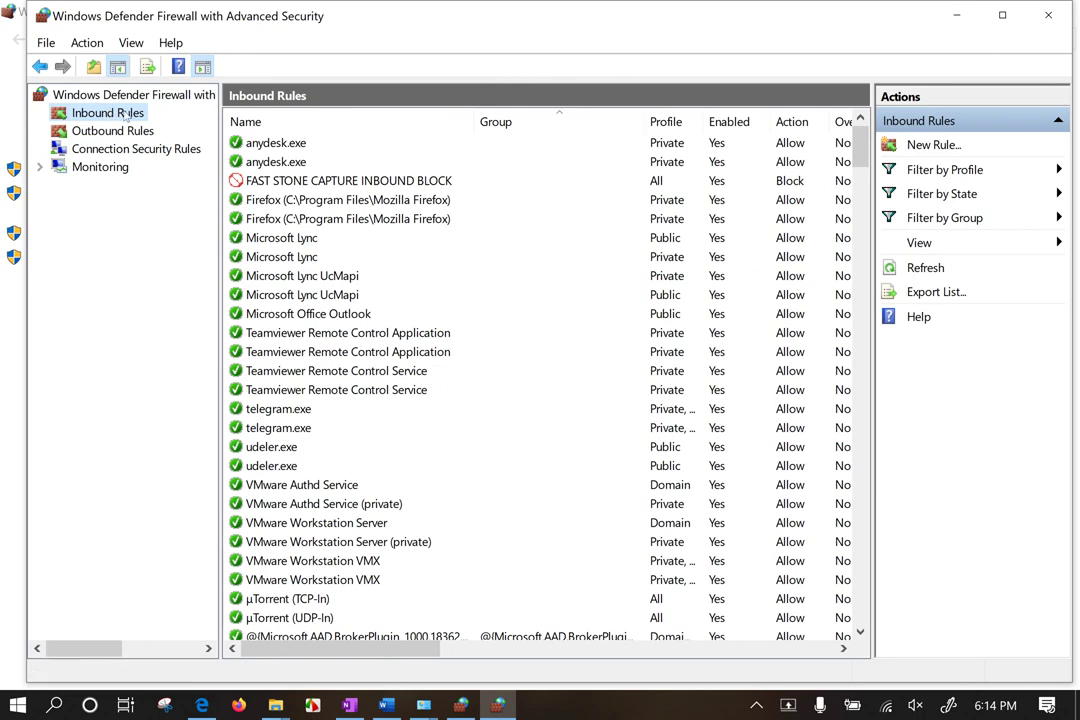
{"action": "right_click", "coordinate": [127, 113]}
{"action": "left_click", "coordinate": [446, 258]}
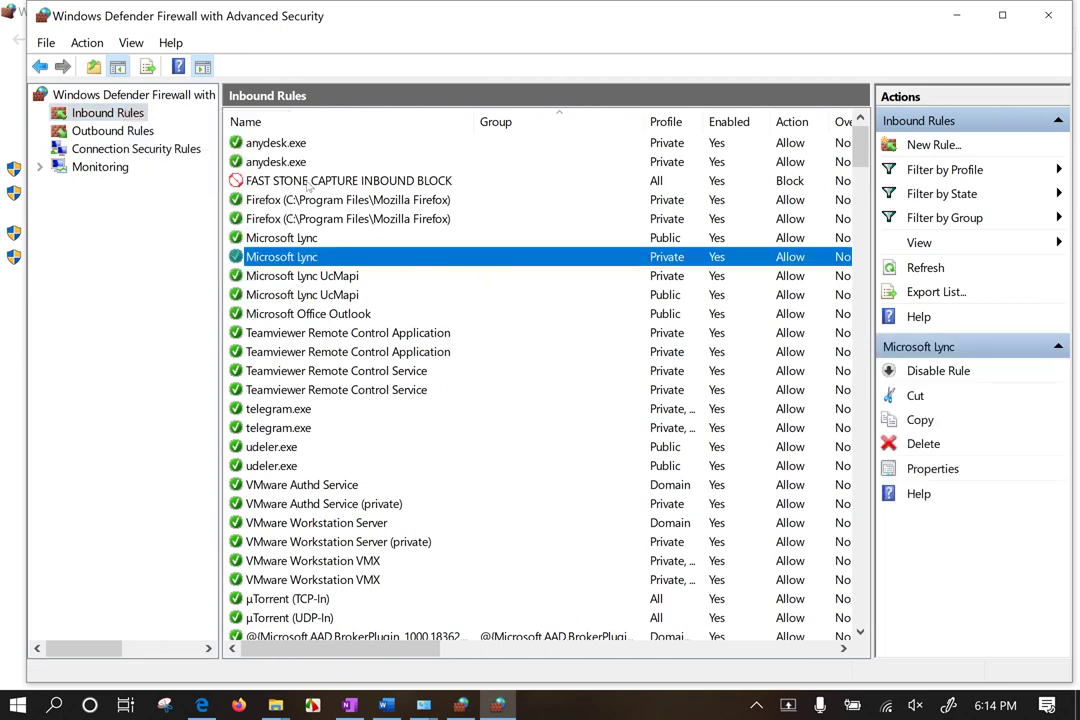
{"action": "left_click", "coordinate": [236, 181]}
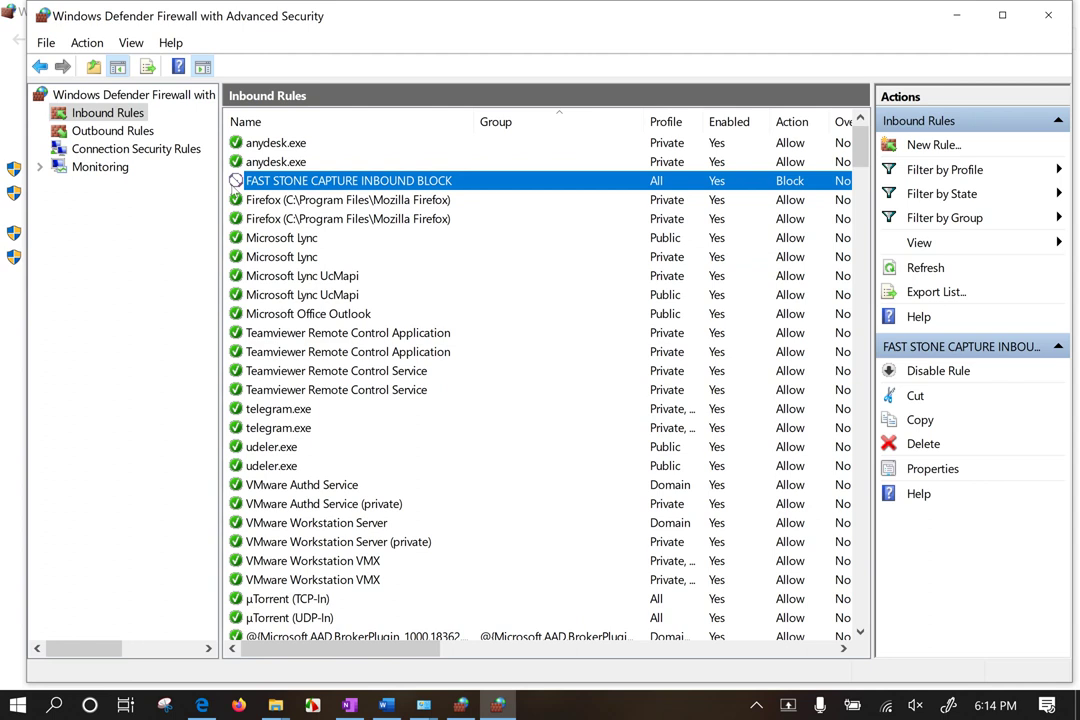
{"action": "double_click", "coordinate": [276, 182]}
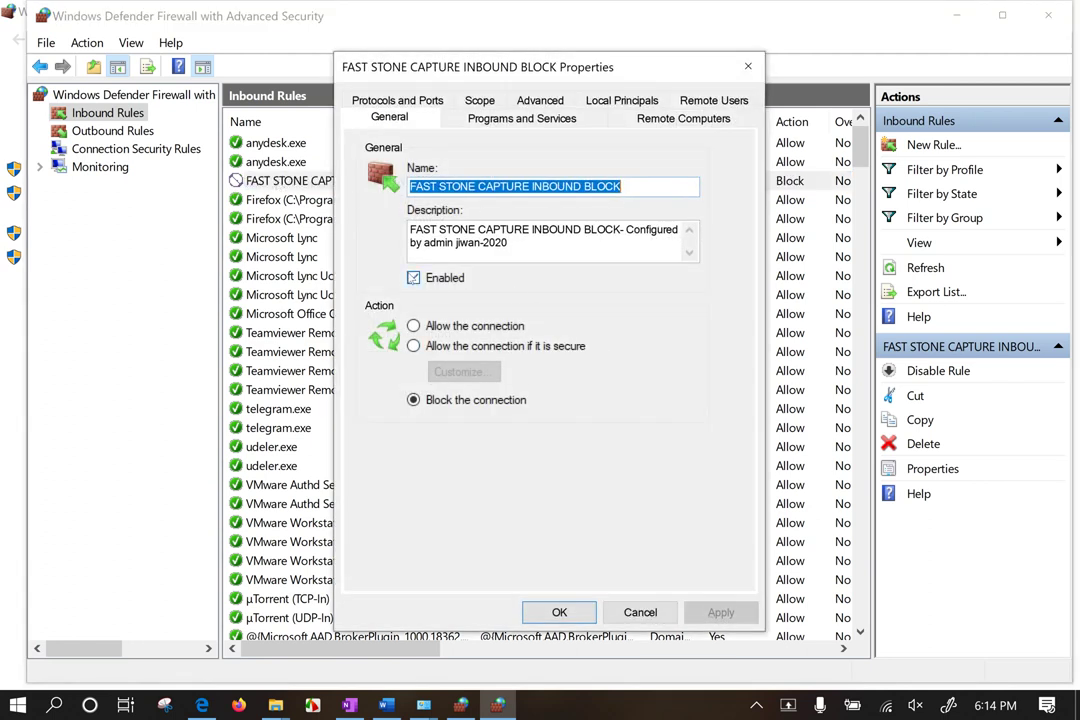
Step: Review the rule's name, description and FSCapture.exe path, then bring up Application Packages settings
{"action": "left_click_drag", "start_coordinate": [510, 243], "coordinate": [398, 222]}
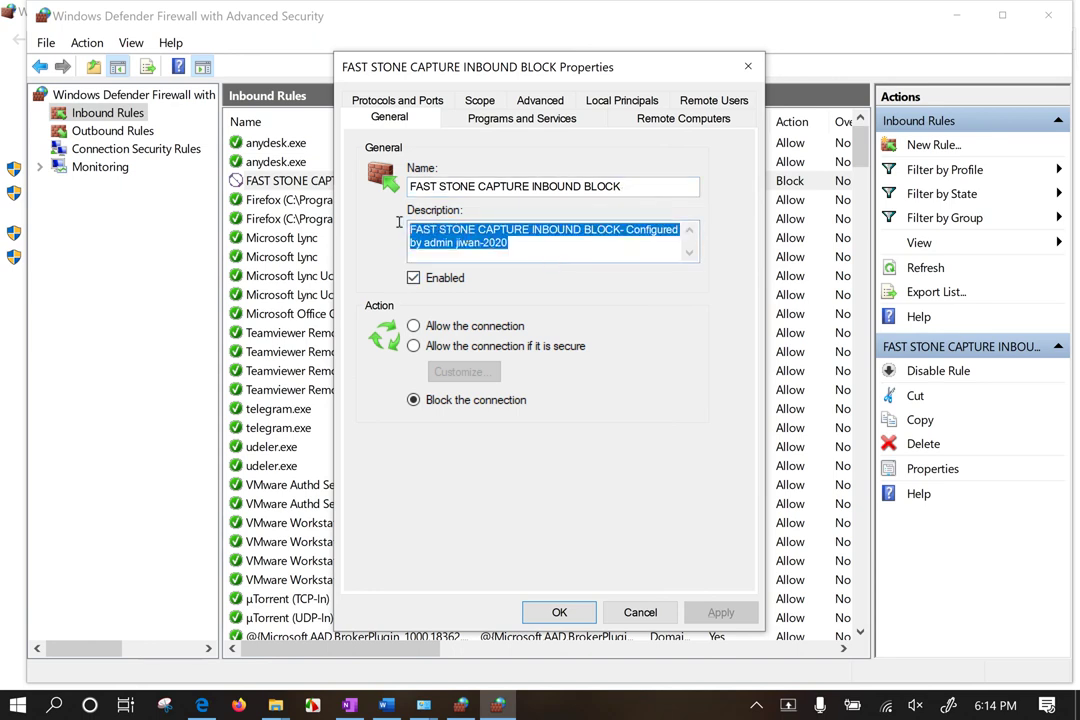
{"action": "left_click_drag", "start_coordinate": [533, 187], "coordinate": [411, 187]}
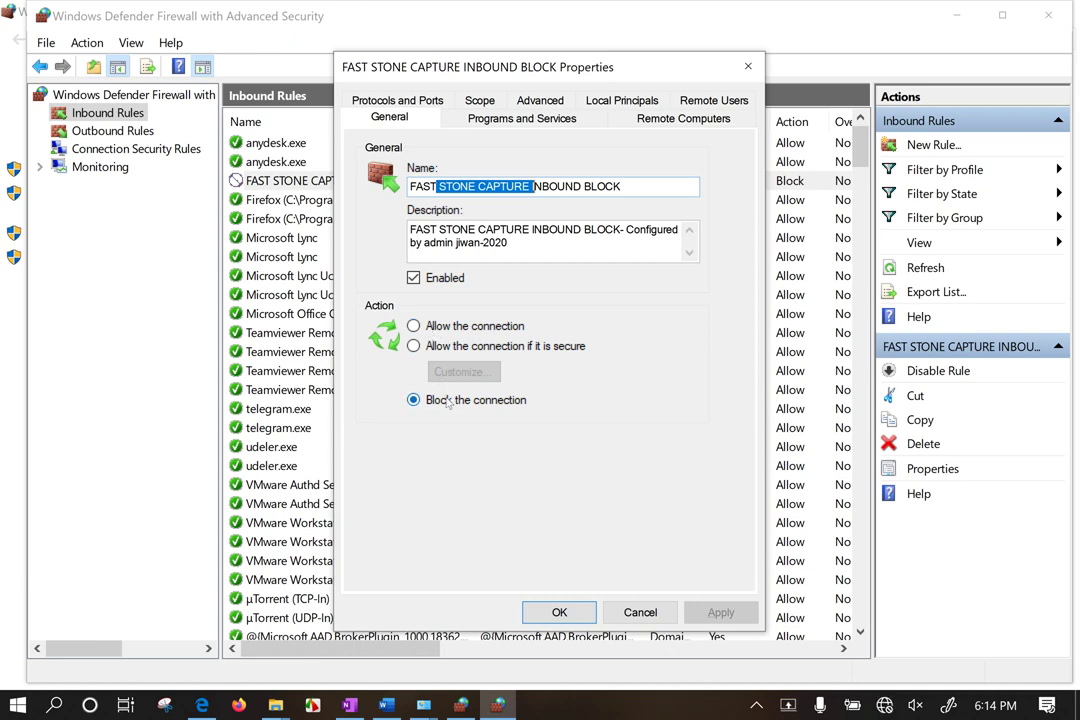
{"action": "left_click", "coordinate": [500, 117]}
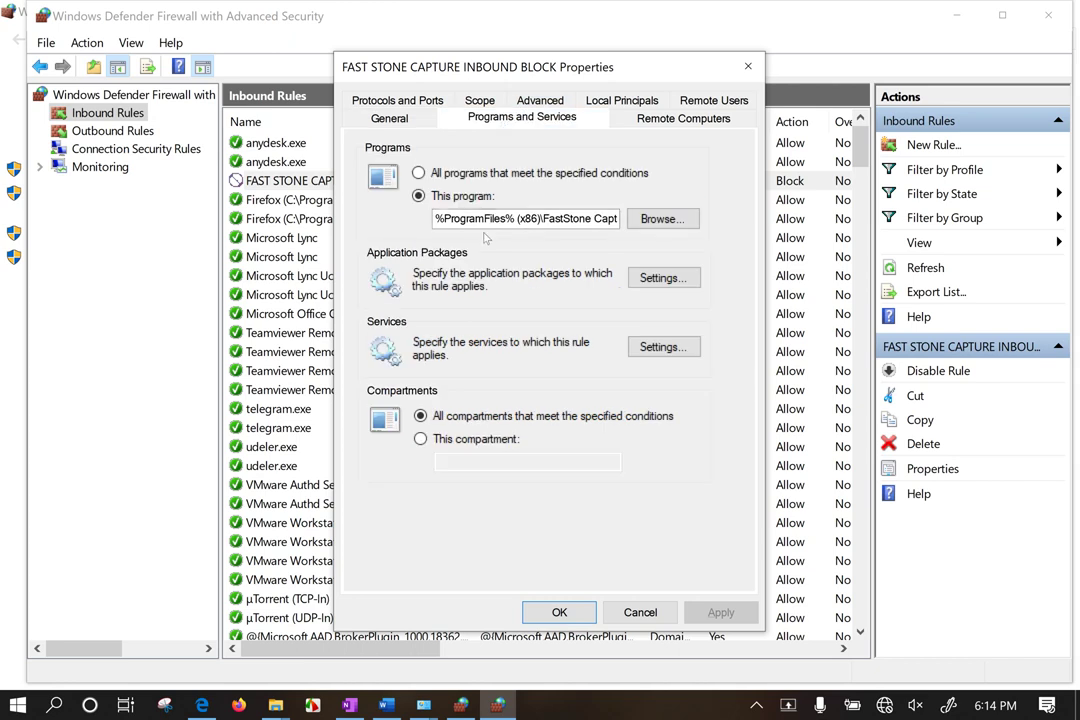
{"action": "left_click_drag", "start_coordinate": [466, 218], "coordinate": [600, 257]}
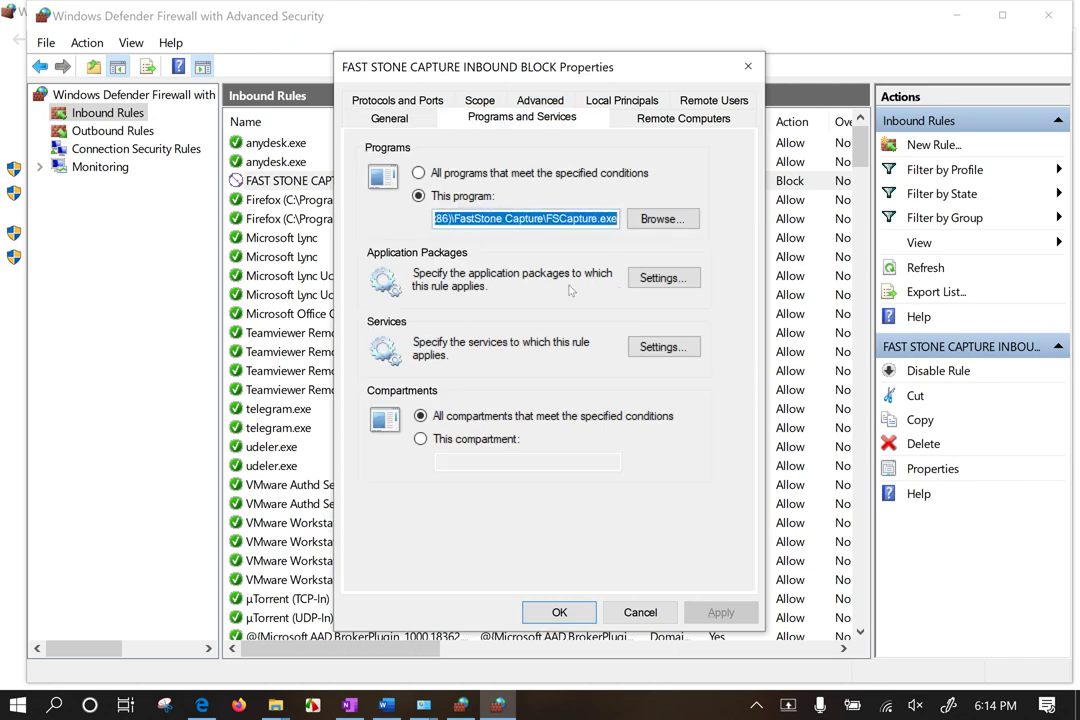
{"action": "left_click", "coordinate": [656, 280]}
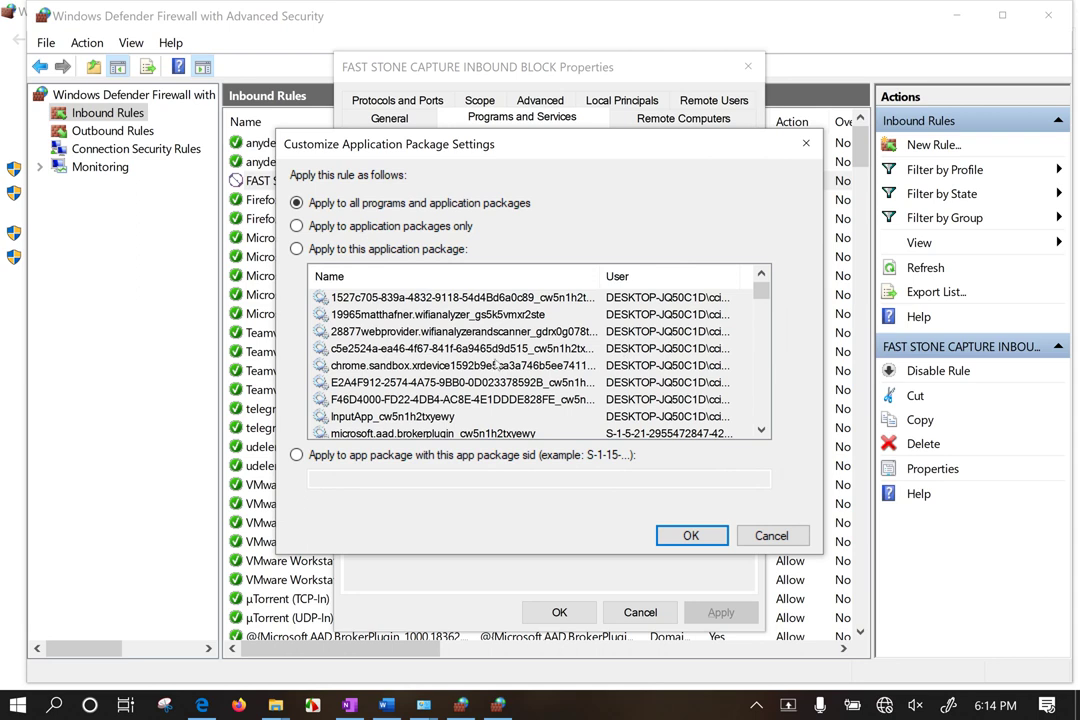
Step: Try limiting the rule to the Wi-Fi analyzer app package, then cancel the change
{"action": "left_click", "coordinate": [380, 454]}
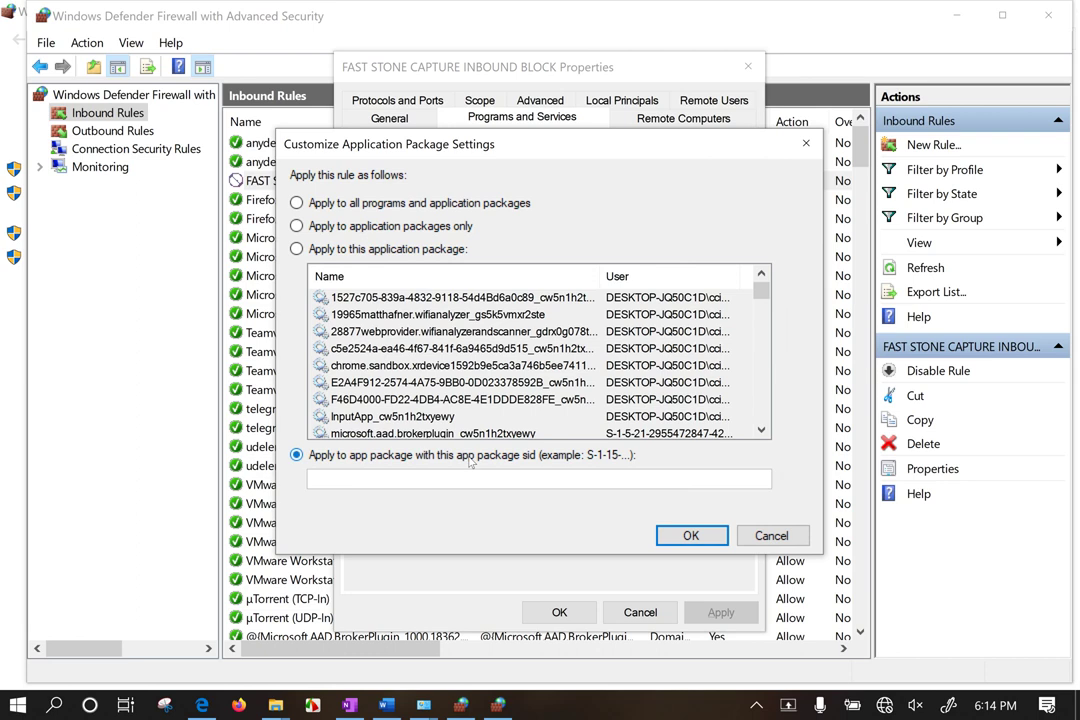
{"action": "left_click", "coordinate": [362, 249]}
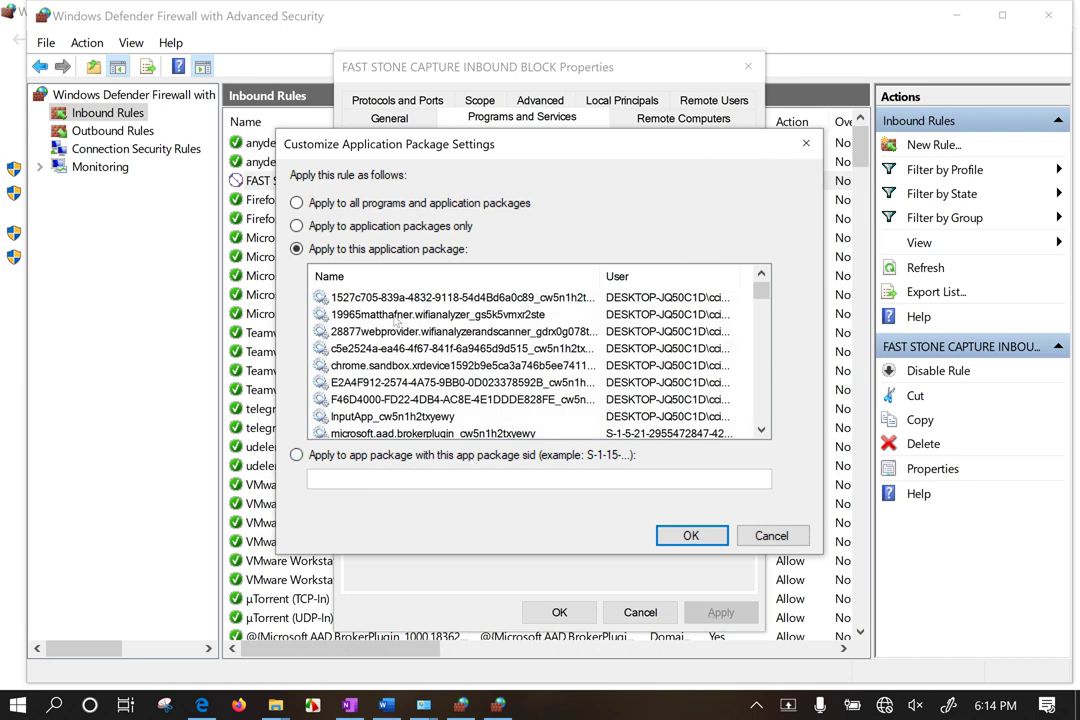
{"action": "left_click", "coordinate": [392, 315]}
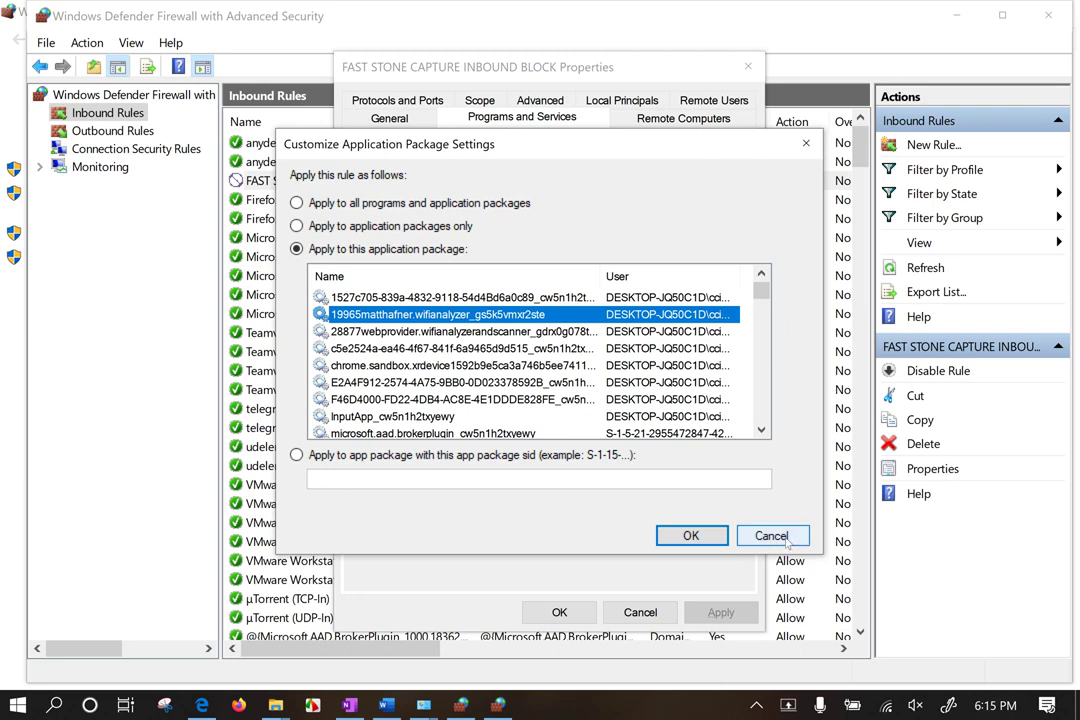
{"action": "left_click", "coordinate": [771, 536]}
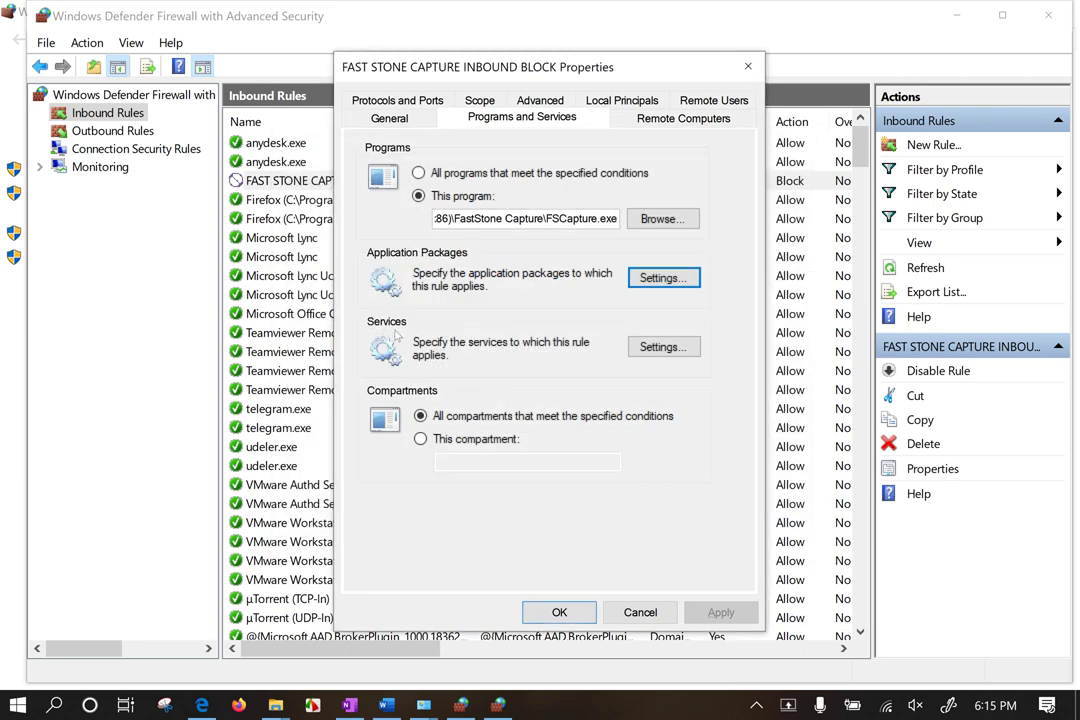
Step: Try restricting the rule to the App Readiness service, then cancel without saving
{"action": "left_click", "coordinate": [663, 347]}
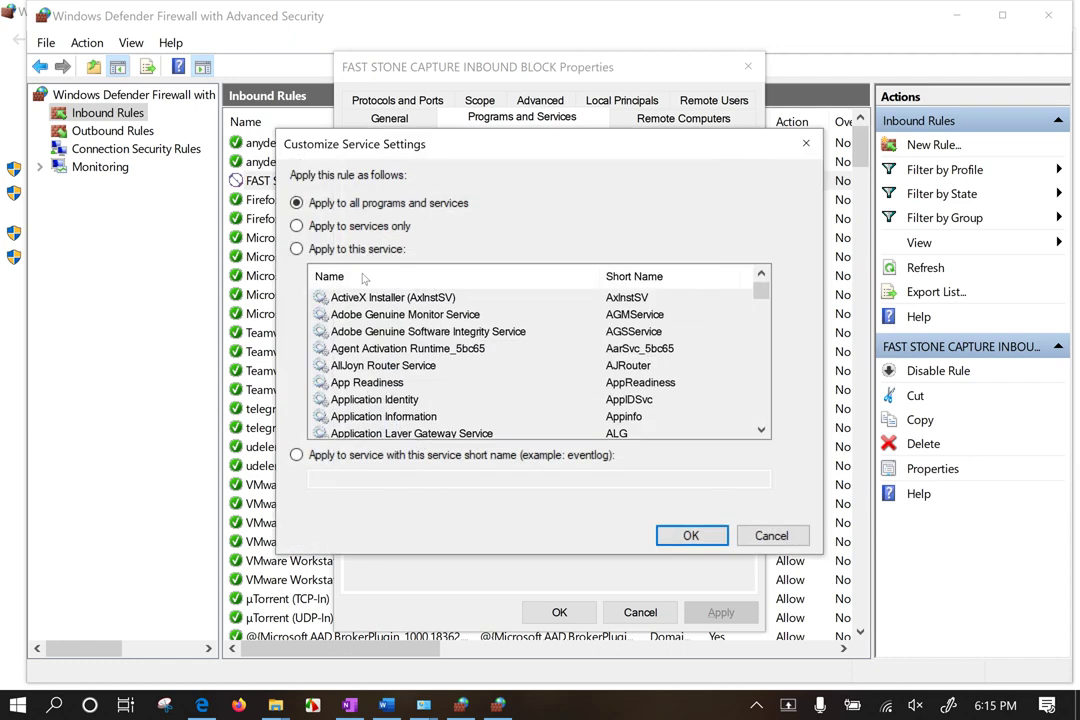
{"action": "left_click", "coordinate": [340, 249]}
{"action": "left_click", "coordinate": [395, 382]}
{"action": "scroll", "coordinate": [450, 380], "scroll_direction": "down", "scroll_amount": 9}
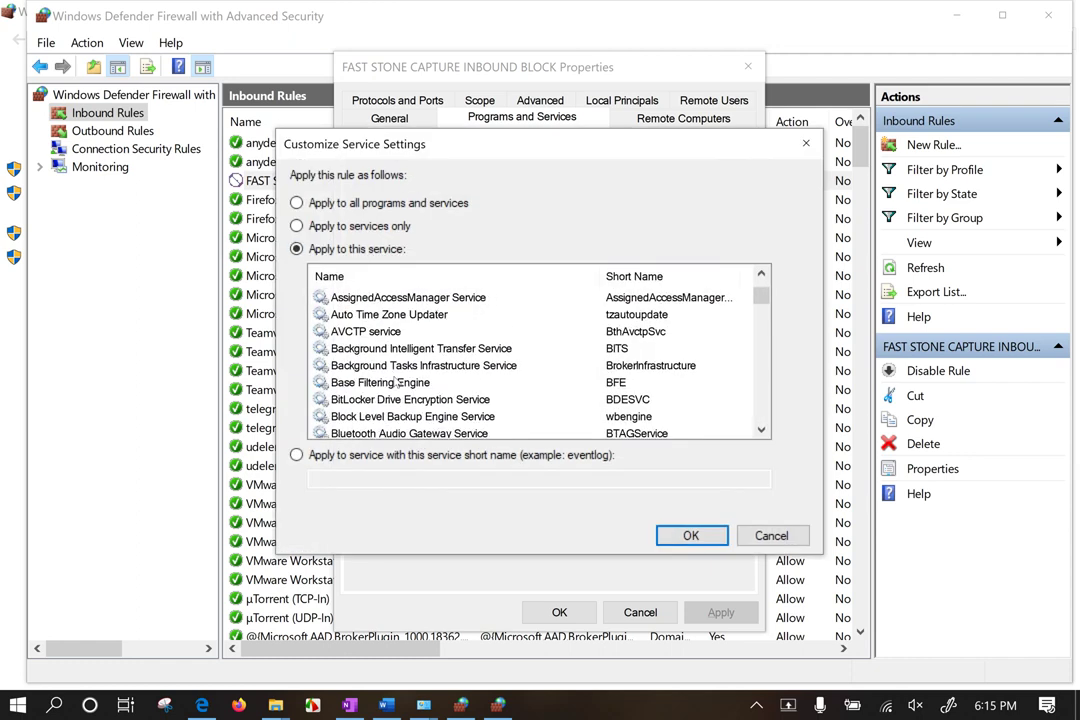
{"action": "left_click", "coordinate": [768, 534]}
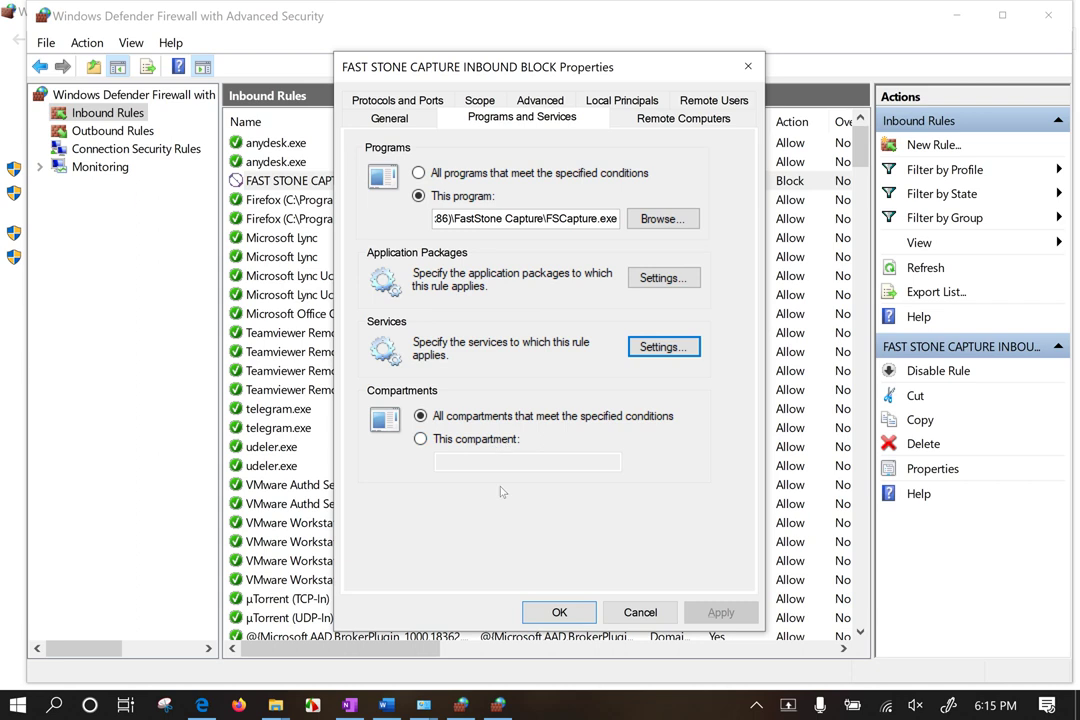
{"action": "left_click", "coordinate": [670, 122]}
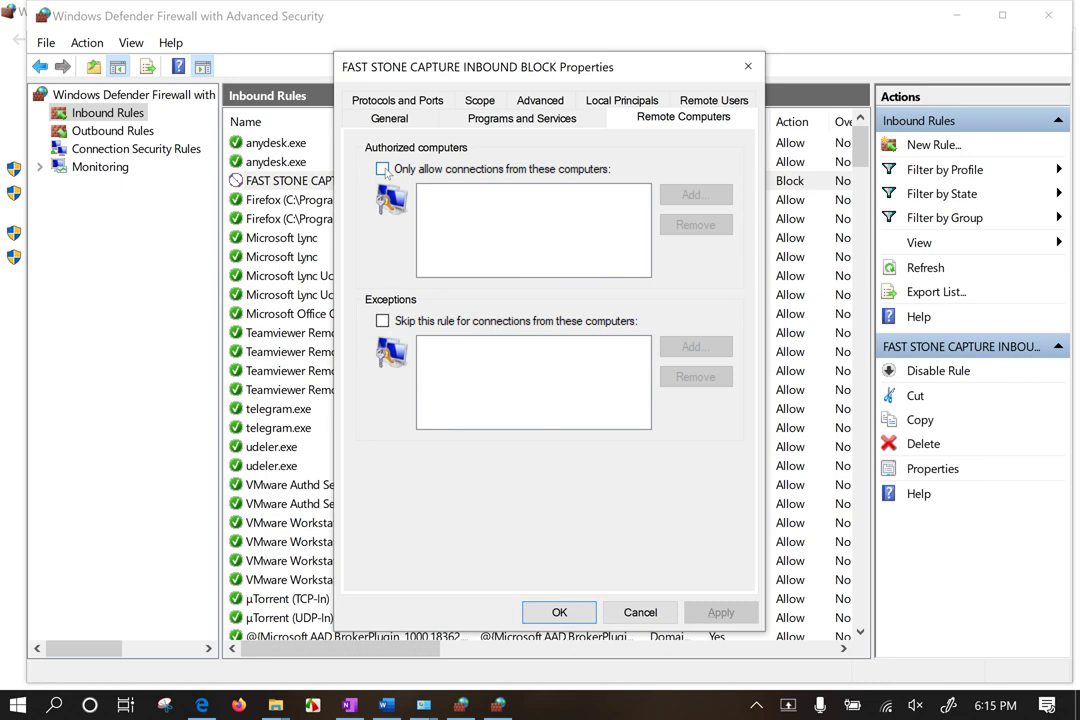
{"action": "left_click", "coordinate": [383, 170]}
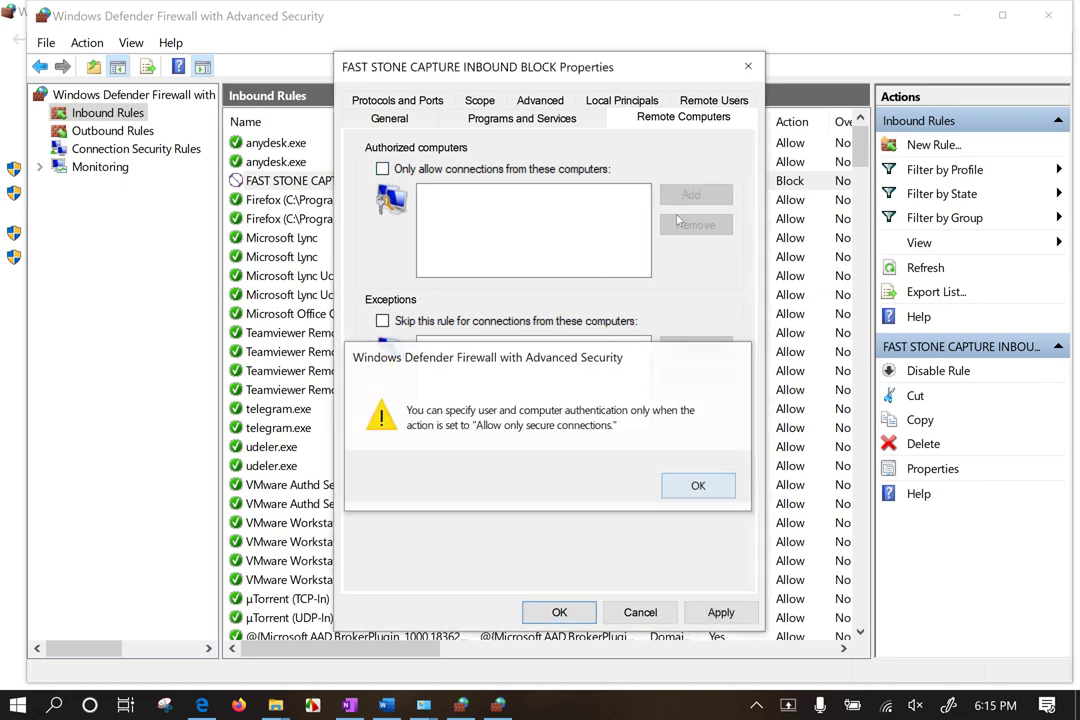
{"action": "left_click", "coordinate": [383, 169]}
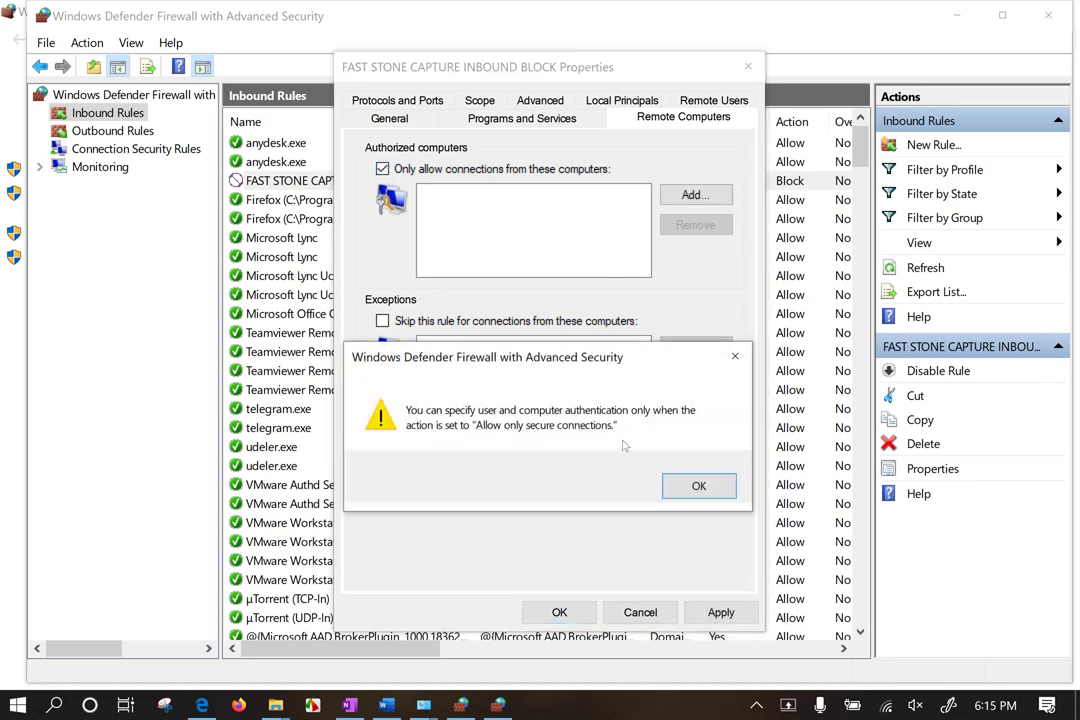
{"action": "left_click", "coordinate": [699, 486]}
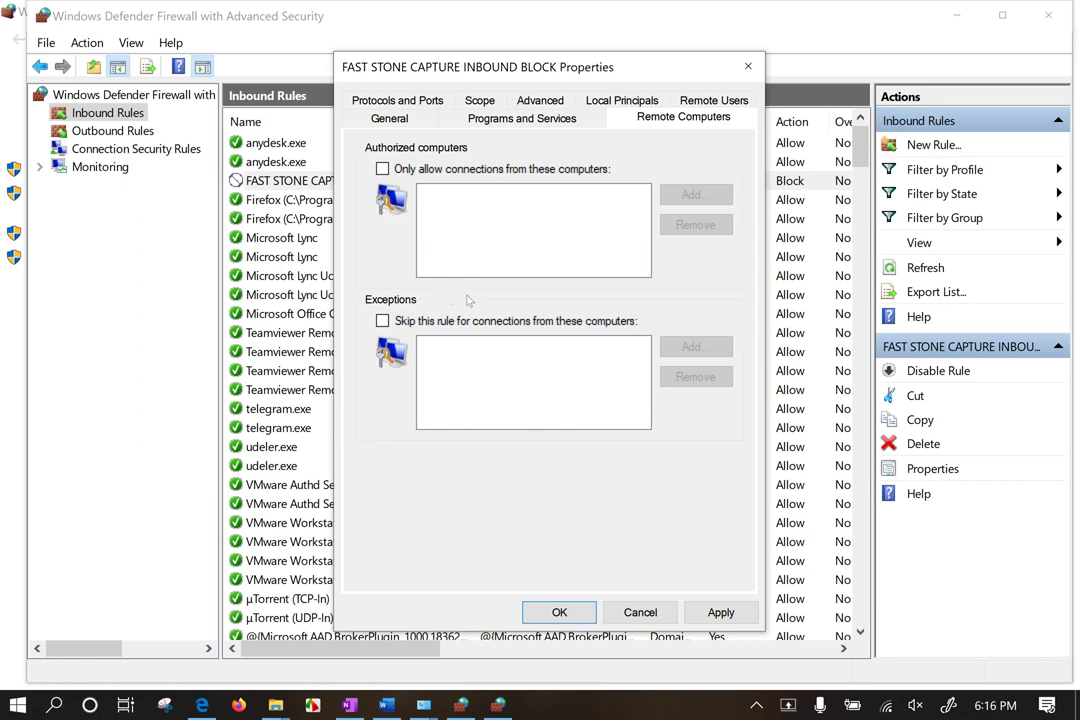
{"action": "left_click", "coordinate": [437, 321]}
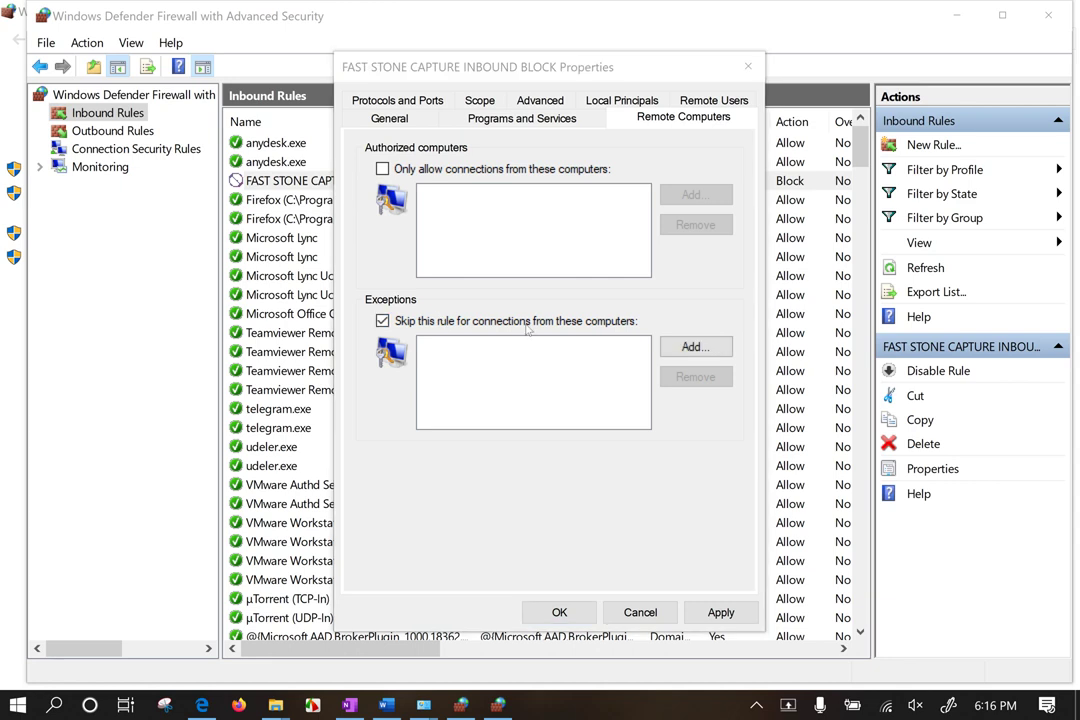
{"action": "left_click", "coordinate": [731, 356]}
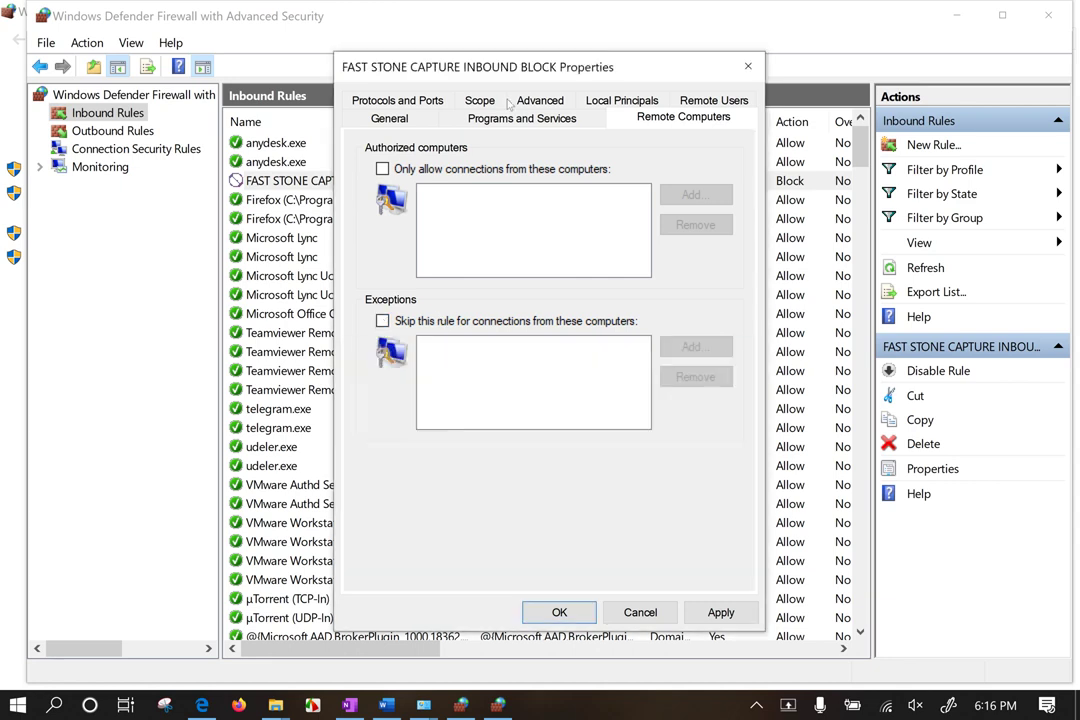
Step: Check Remote Users, then start adding a specific local IP address on Scope and cancel
{"action": "left_click", "coordinate": [722, 102]}
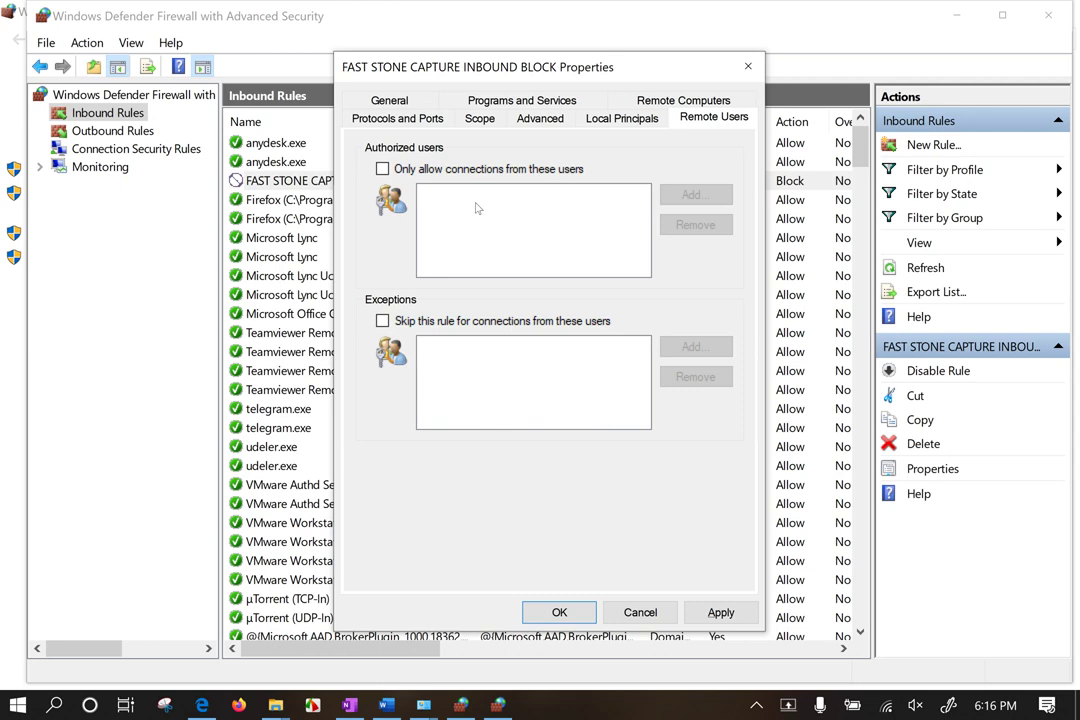
{"action": "left_click", "coordinate": [480, 118]}
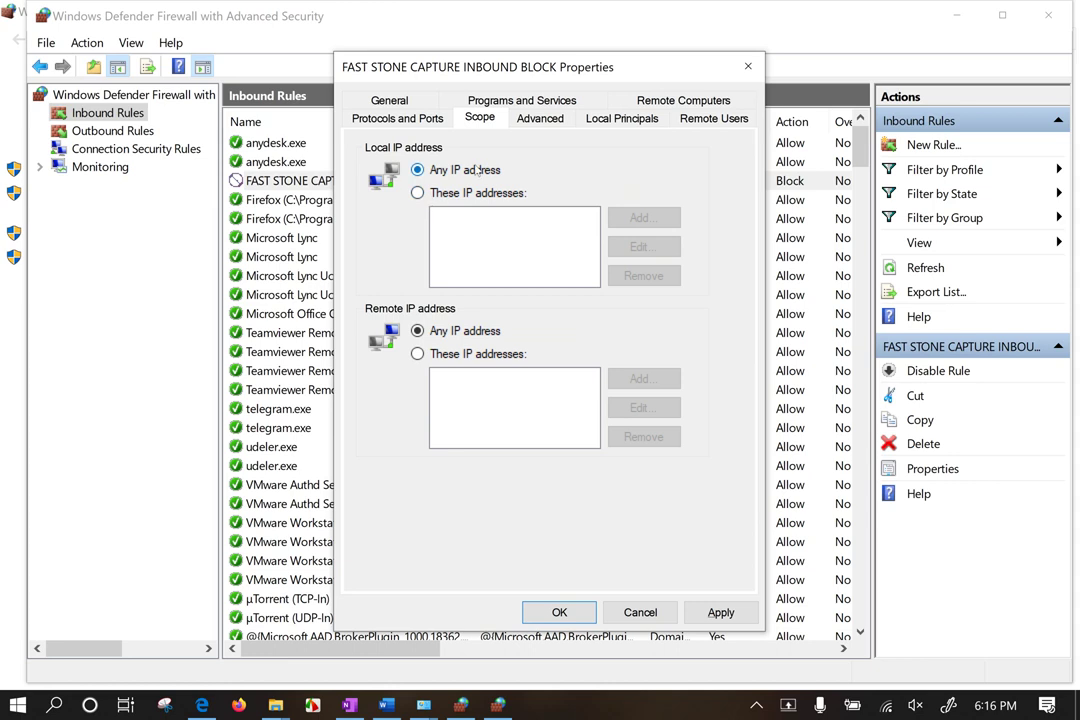
{"action": "left_click", "coordinate": [418, 192]}
{"action": "left_click", "coordinate": [642, 218]}
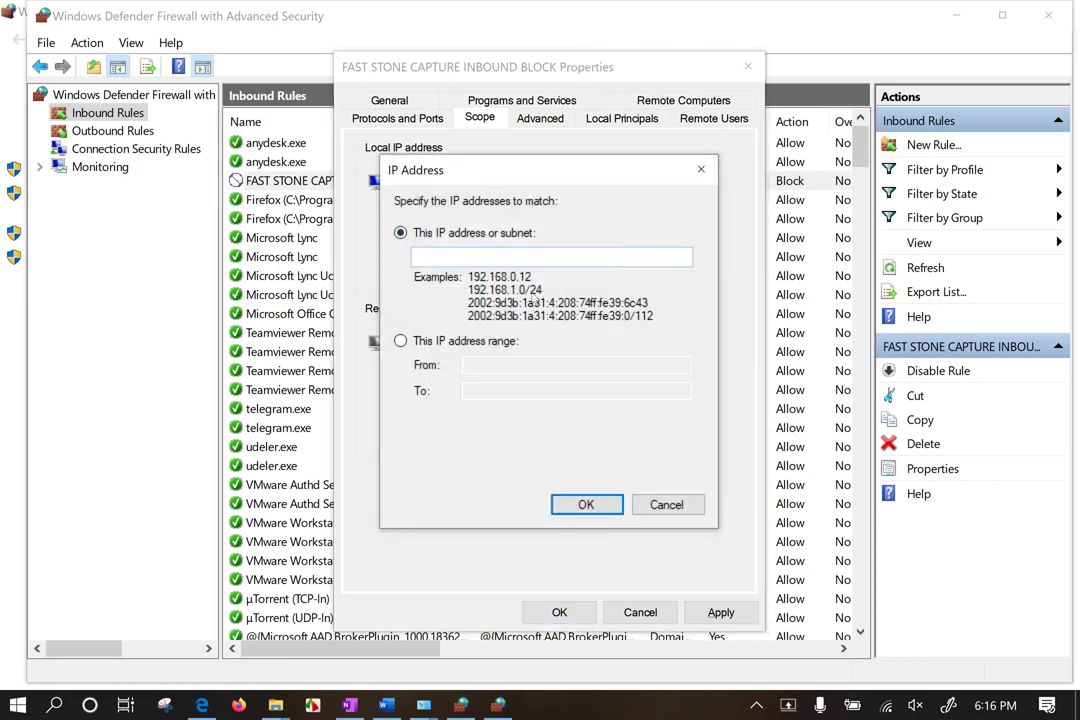
{"action": "left_click", "coordinate": [701, 169]}
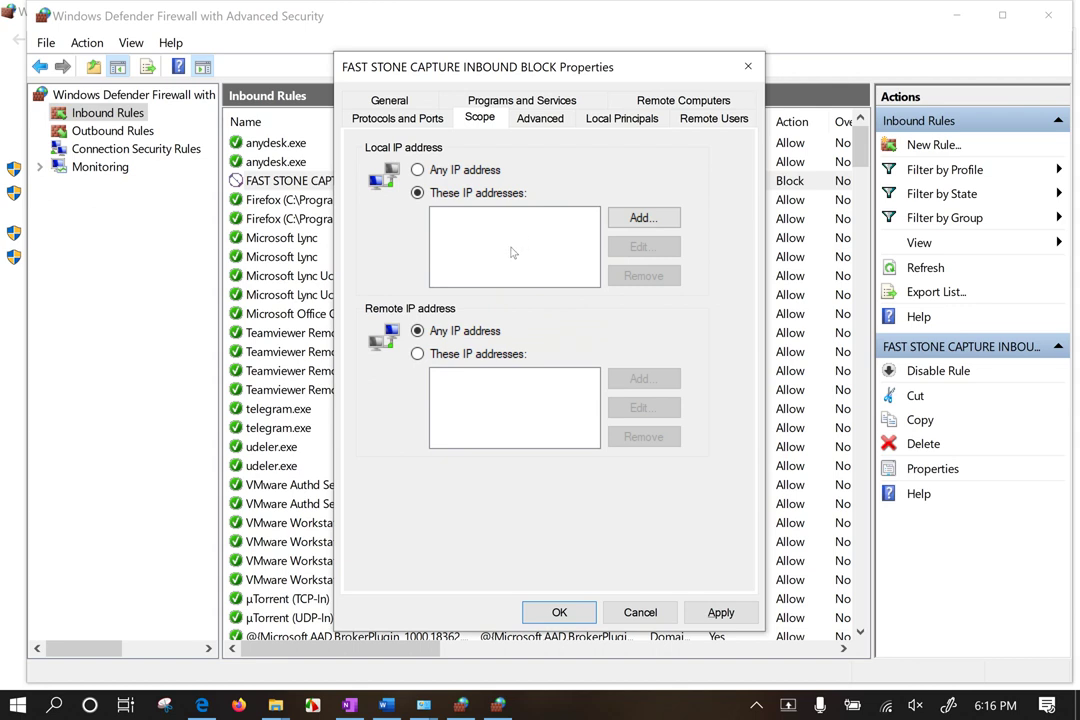
Step: Reset both local and remote IP scope to Any IP address, then view Advanced settings
{"action": "left_click", "coordinate": [462, 172]}
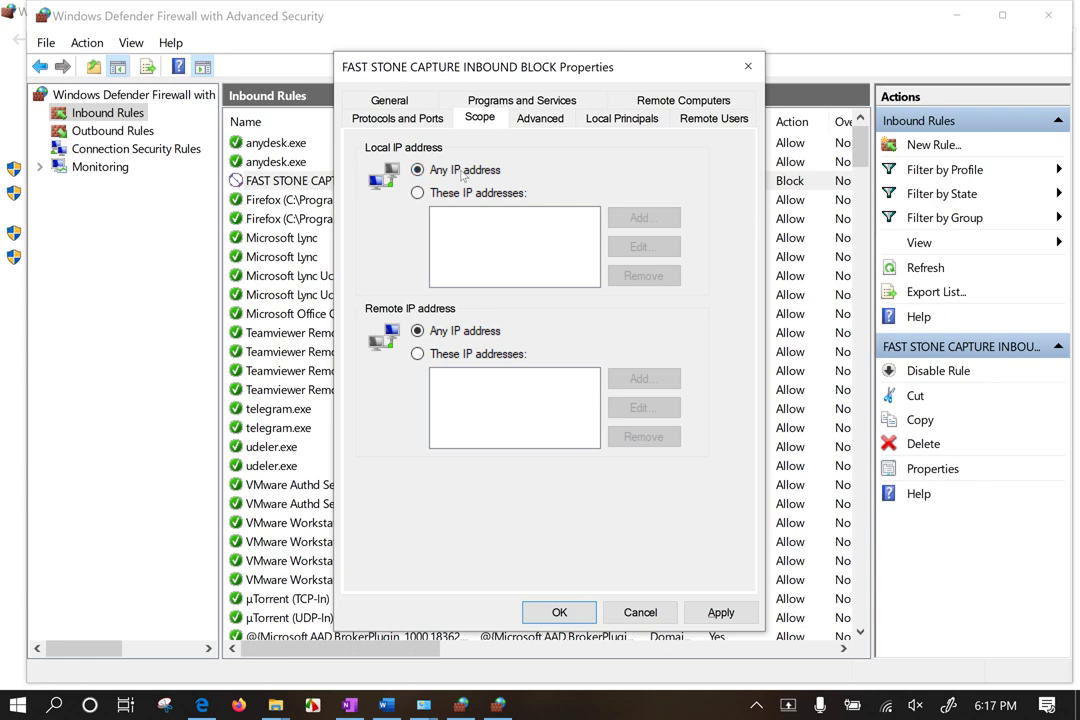
{"action": "left_click", "coordinate": [481, 356]}
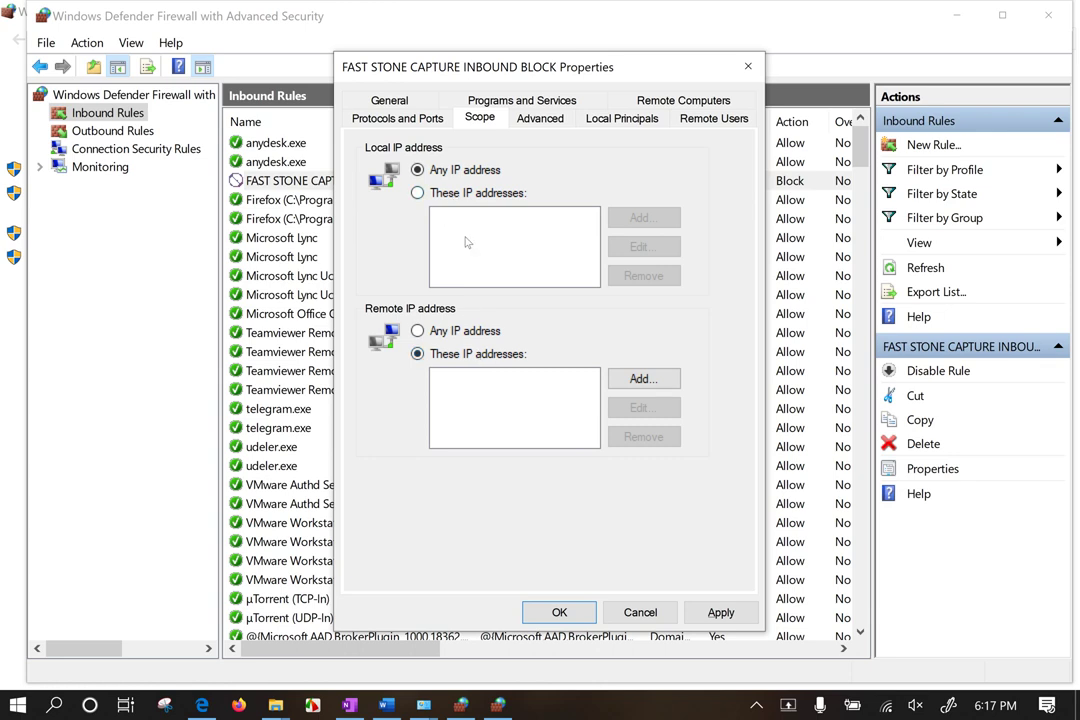
{"action": "left_click", "coordinate": [463, 333]}
{"action": "left_click", "coordinate": [396, 101]}
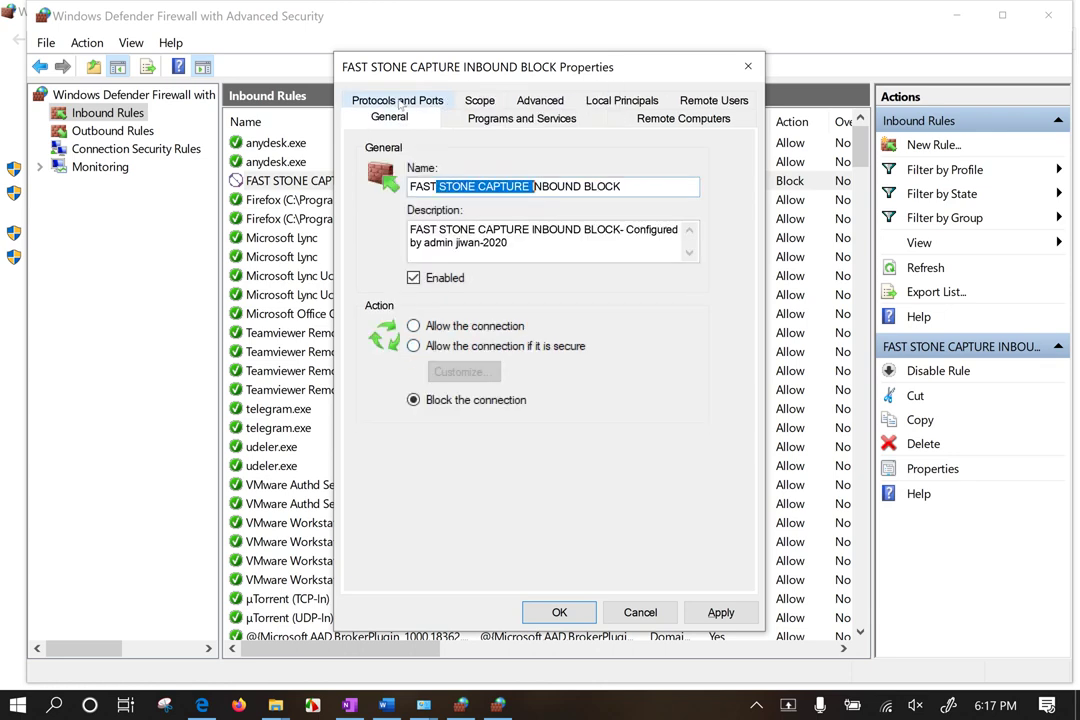
{"action": "left_click", "coordinate": [479, 101]}
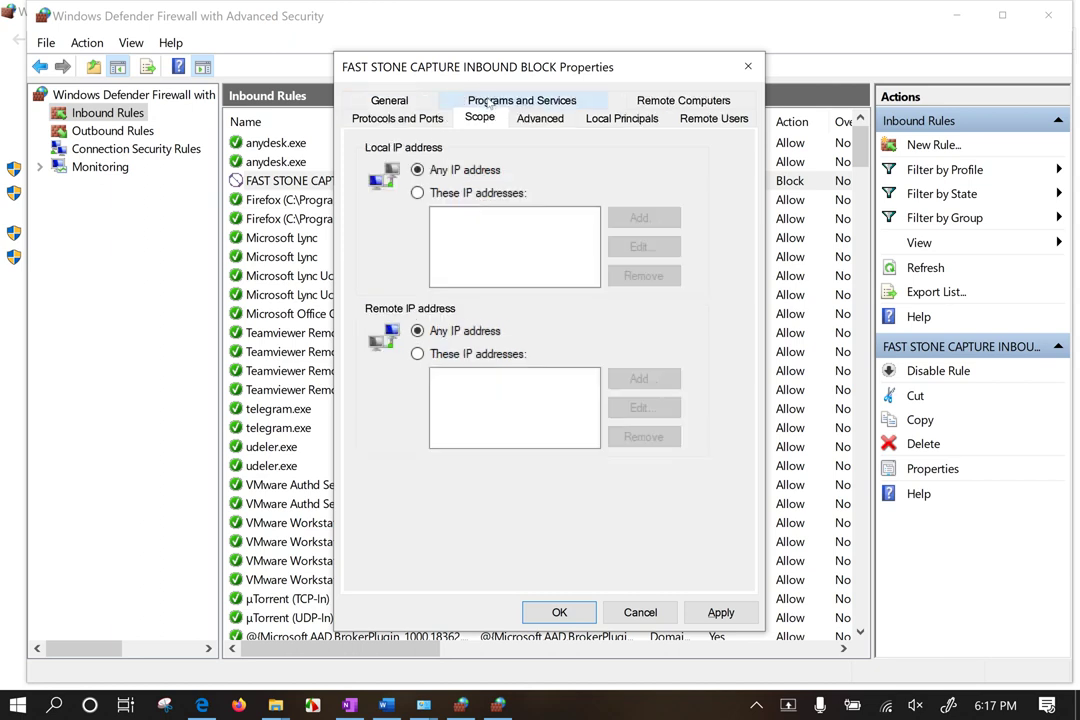
{"action": "left_click", "coordinate": [539, 120]}
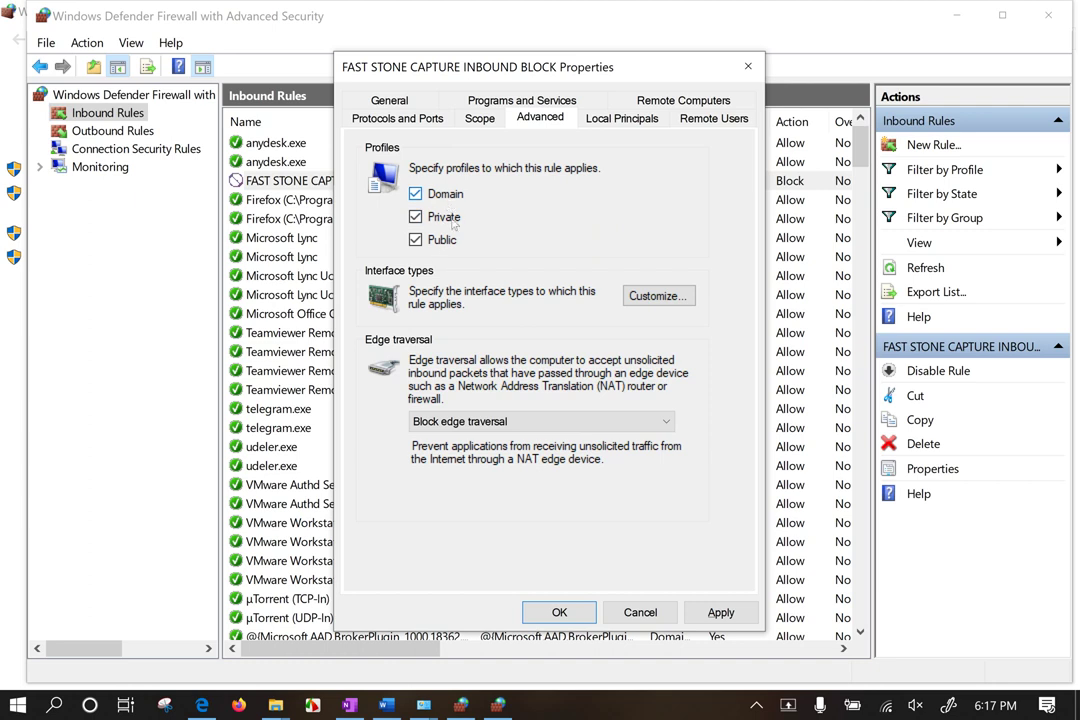
Step: Try the LAN, remote access and wireless interface options, then keep All interface types
{"action": "left_click", "coordinate": [648, 296]}
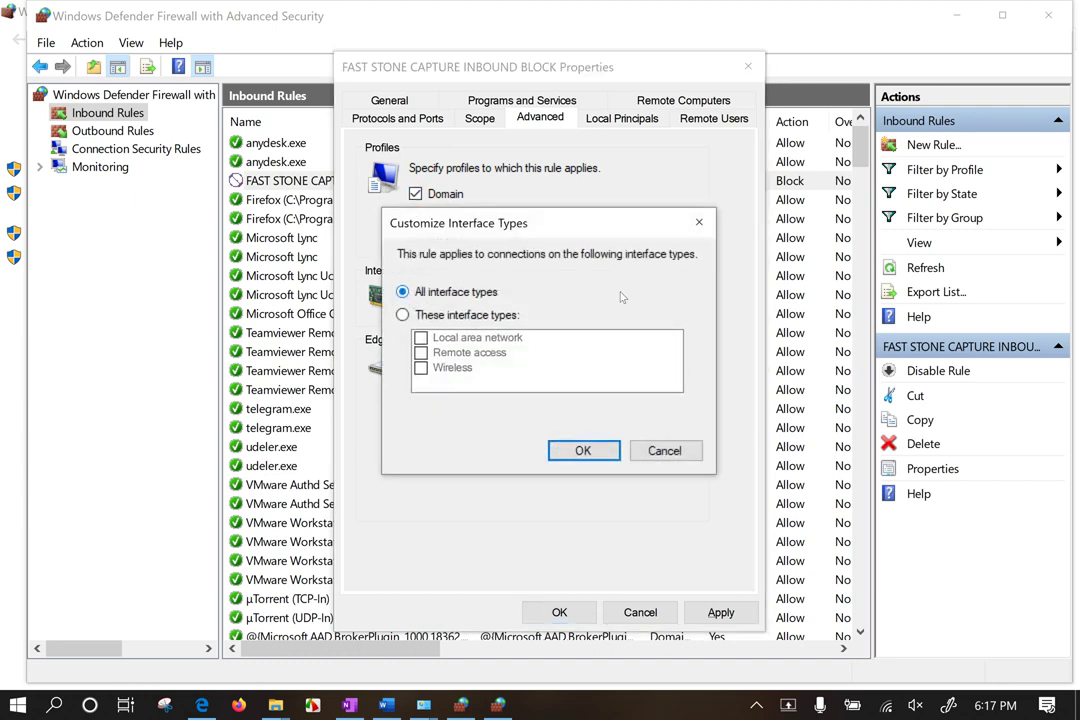
{"action": "left_click", "coordinate": [402, 314]}
{"action": "left_click", "coordinate": [421, 338]}
{"action": "left_click", "coordinate": [421, 338]}
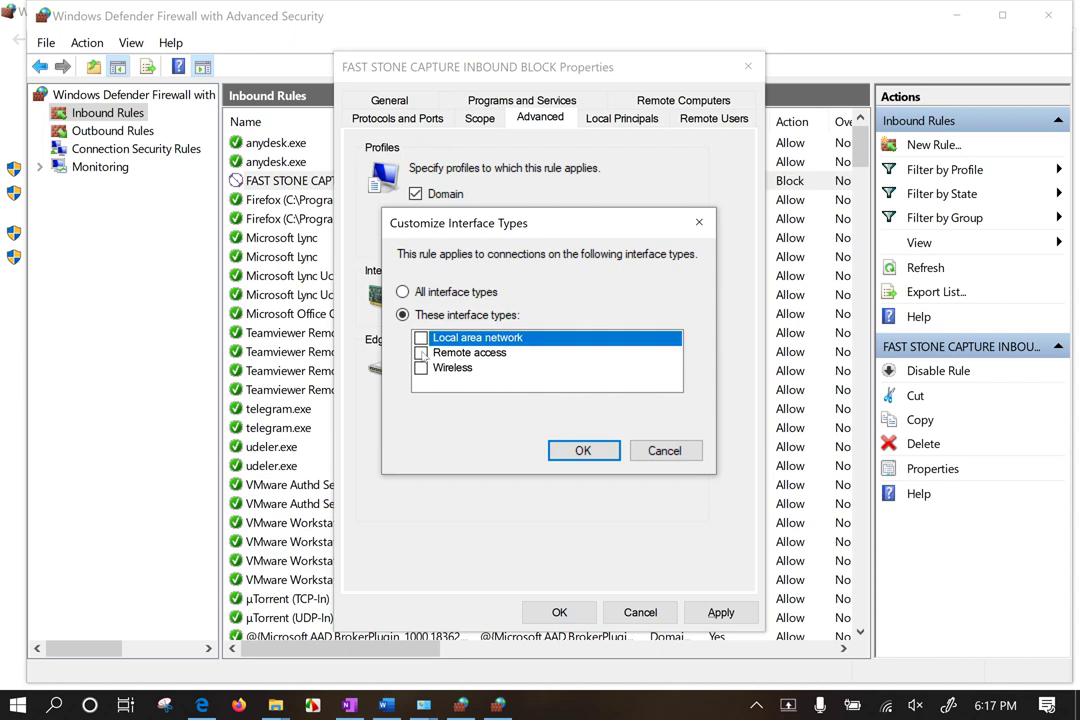
{"action": "left_click", "coordinate": [421, 353]}
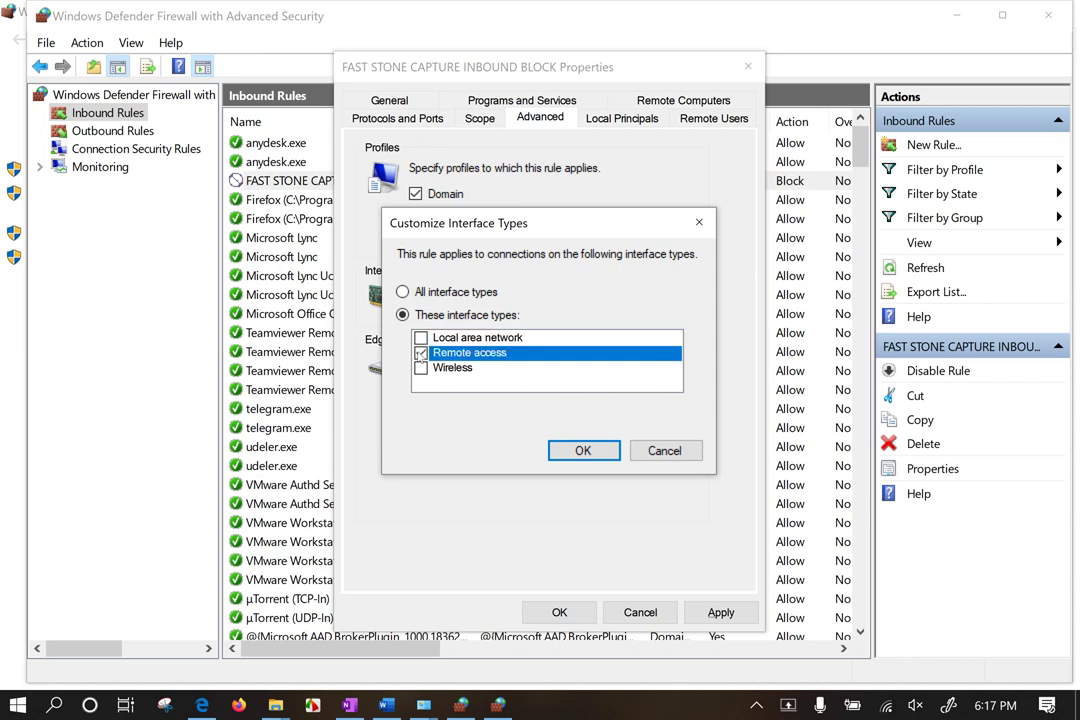
{"action": "left_click", "coordinate": [421, 353]}
{"action": "left_click", "coordinate": [421, 368]}
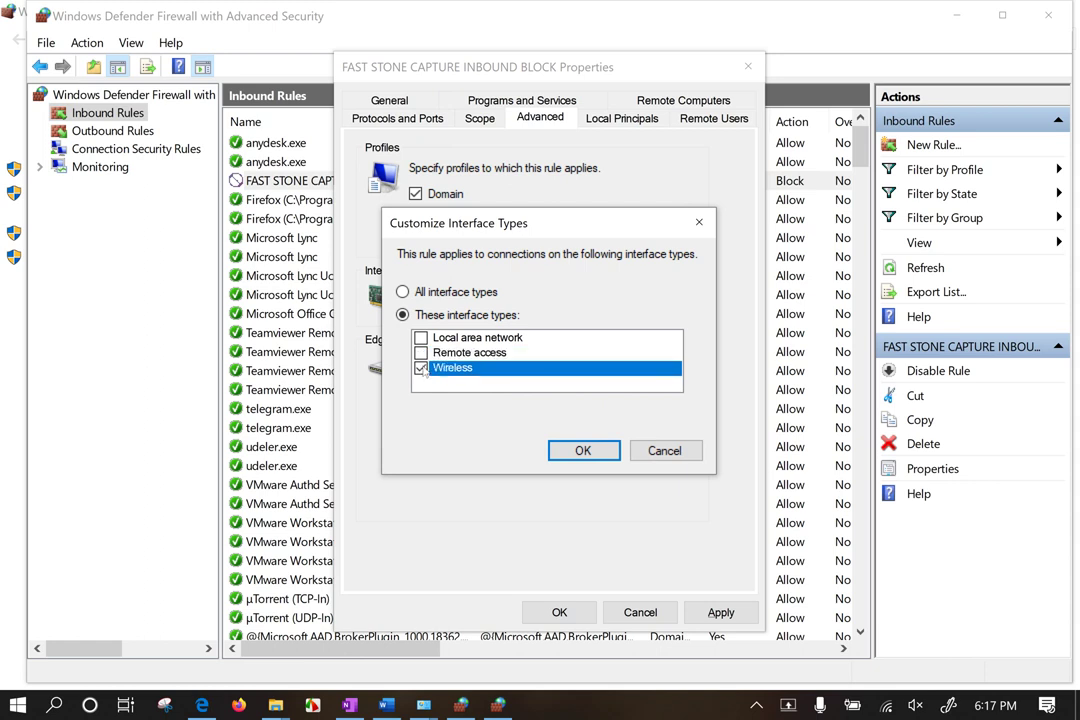
{"action": "left_click", "coordinate": [421, 369]}
{"action": "left_click", "coordinate": [435, 292]}
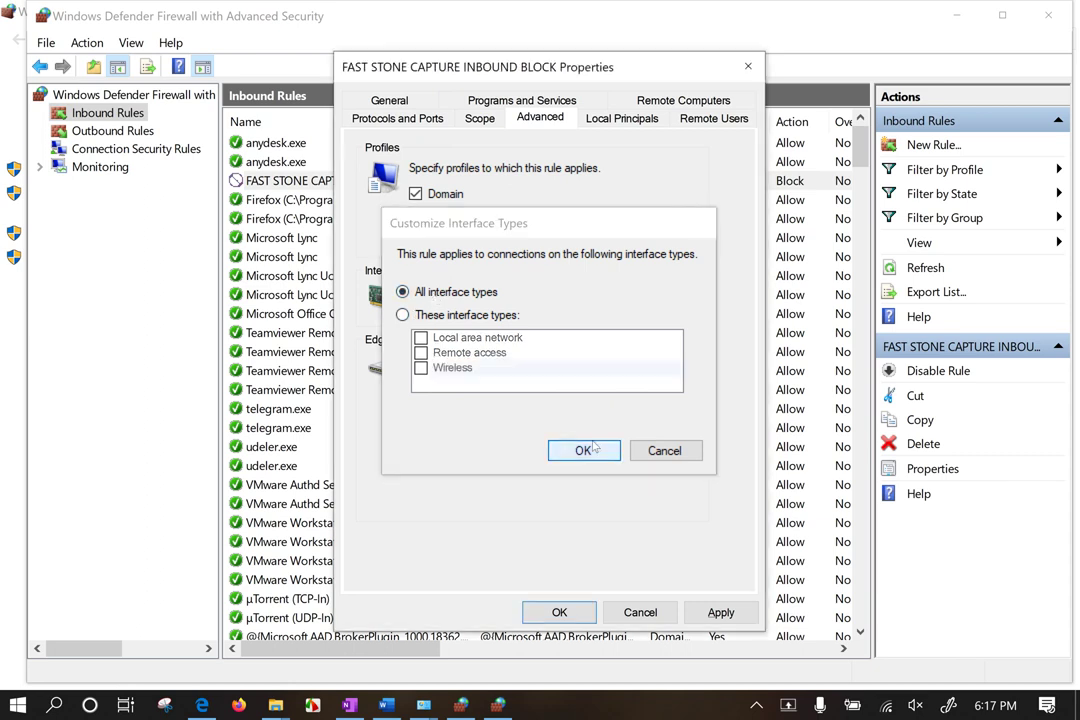
{"action": "left_click", "coordinate": [583, 450]}
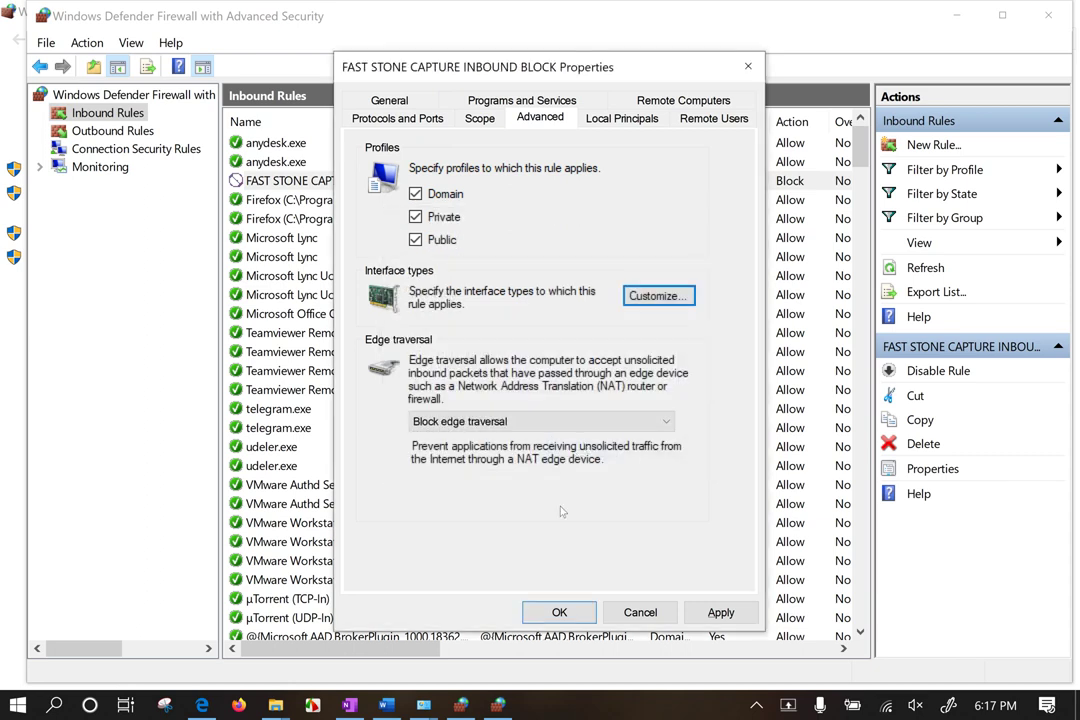
Step: Keep edge traversal set to Block and bring up the Local Principals settings
{"action": "left_click", "coordinate": [470, 421]}
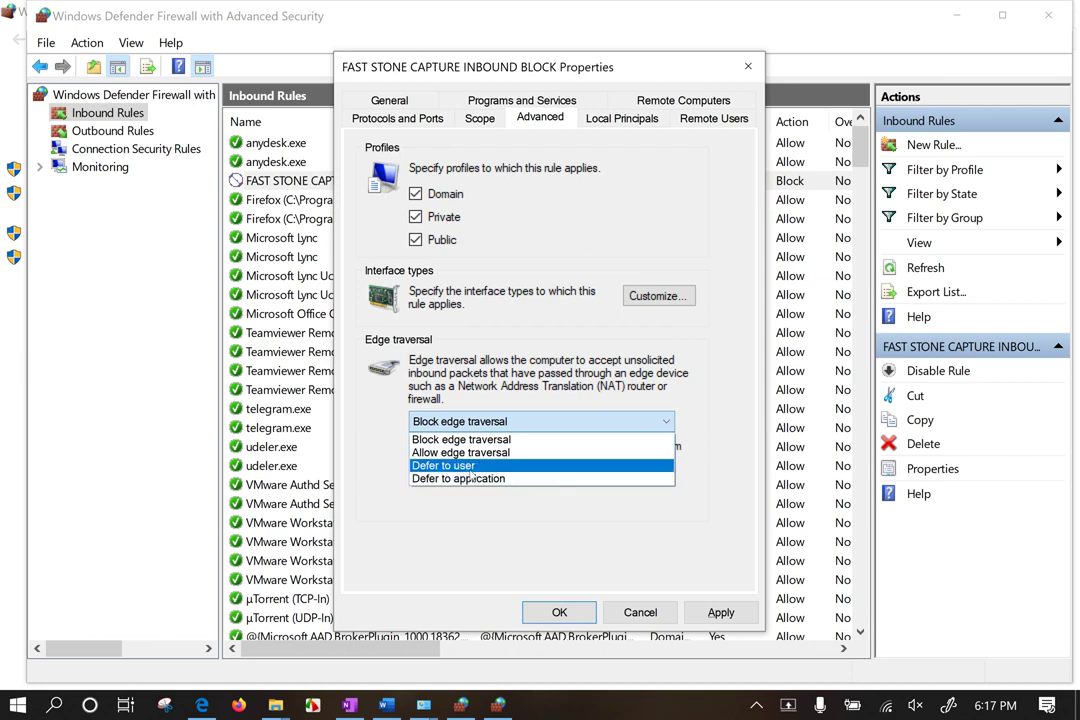
{"action": "left_click", "coordinate": [490, 525]}
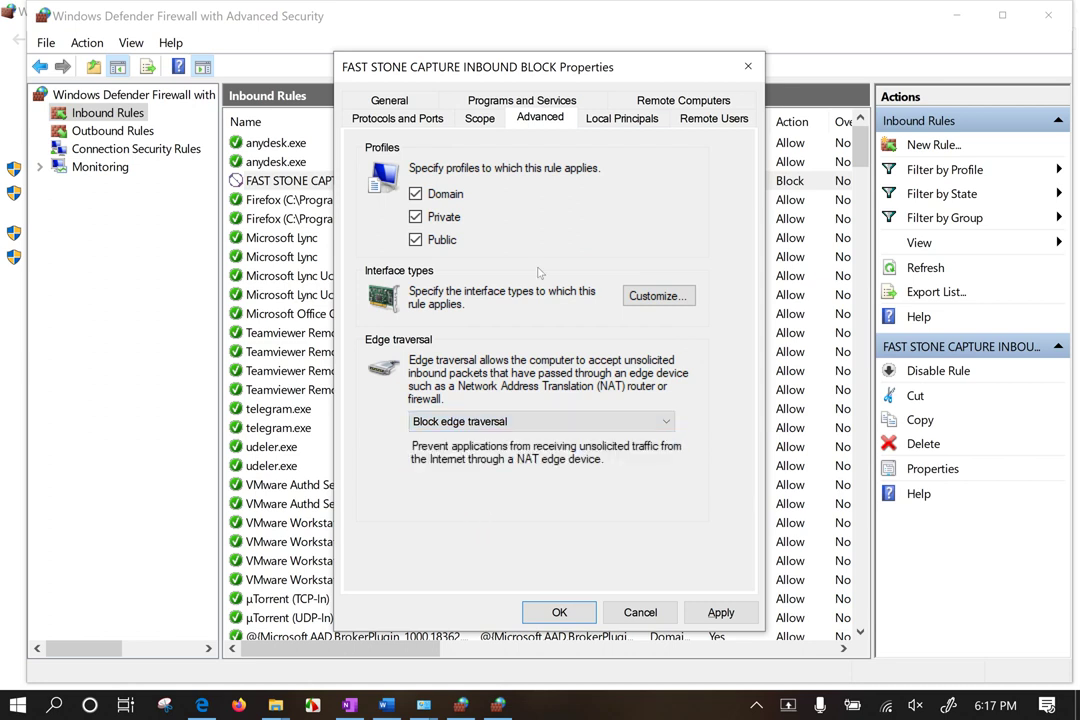
{"action": "left_click", "coordinate": [620, 118]}
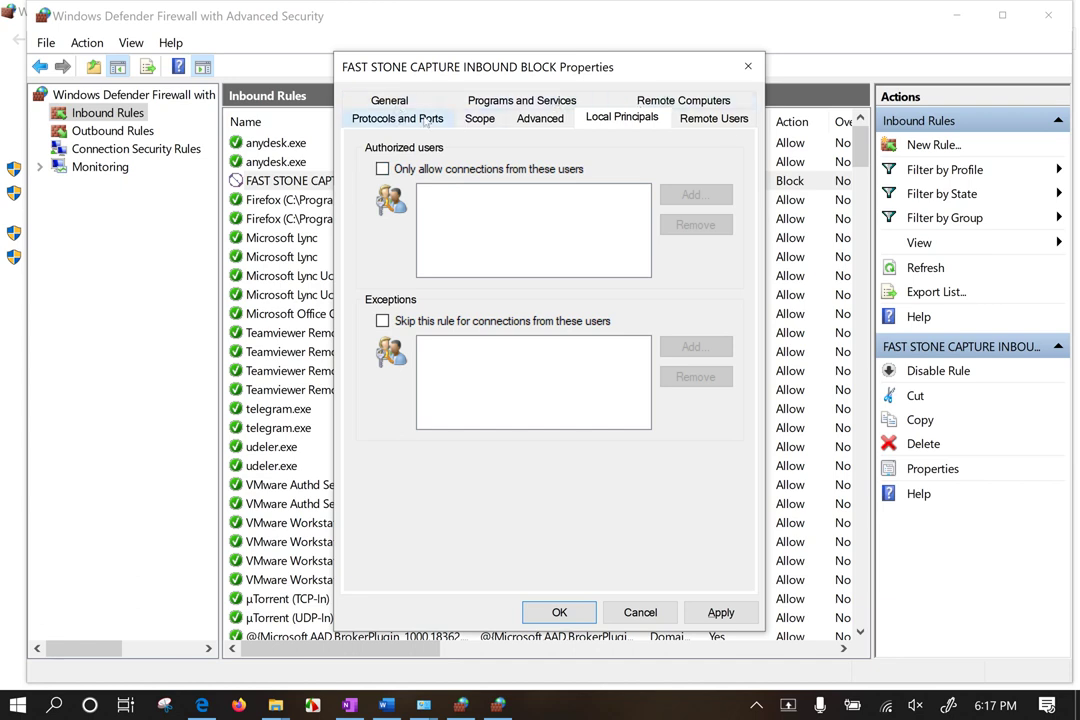
Step: Switch the protocol type to Custom and back to Any, then apply and close the properties
{"action": "left_click", "coordinate": [362, 114]}
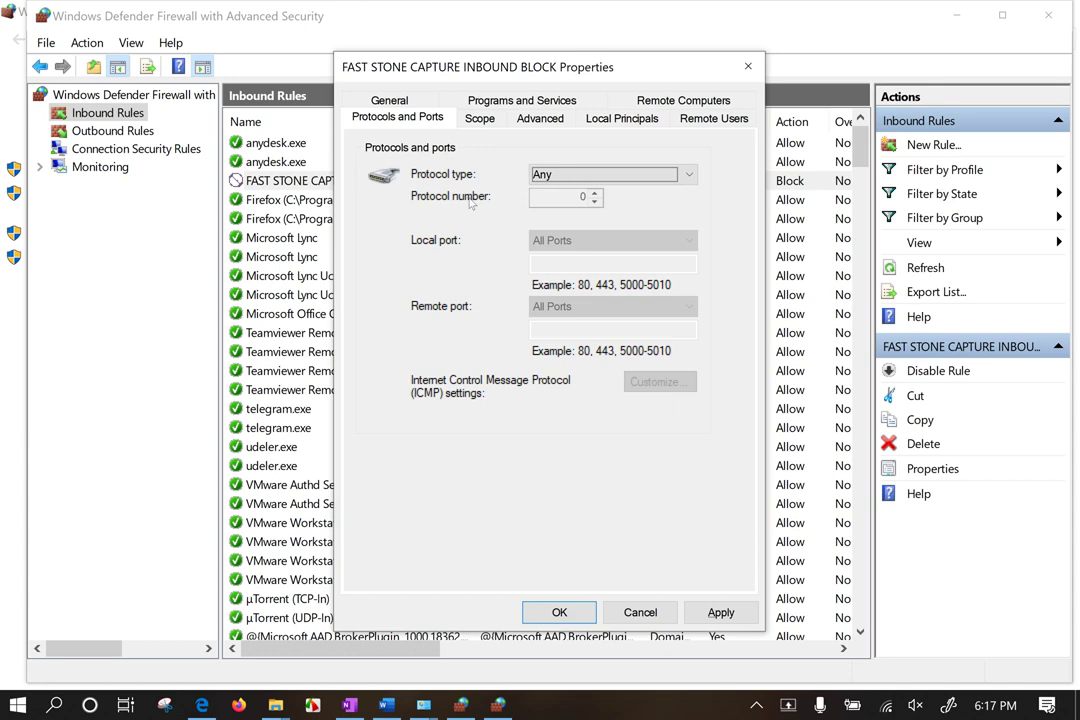
{"action": "left_click", "coordinate": [568, 179]}
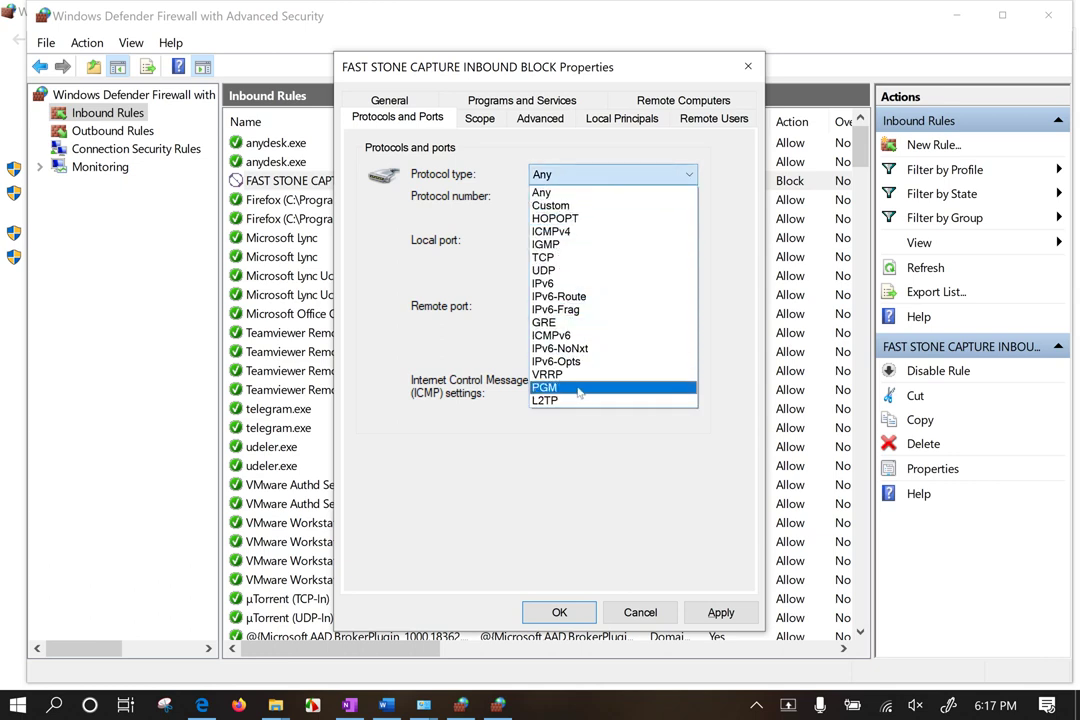
{"action": "left_click", "coordinate": [565, 207]}
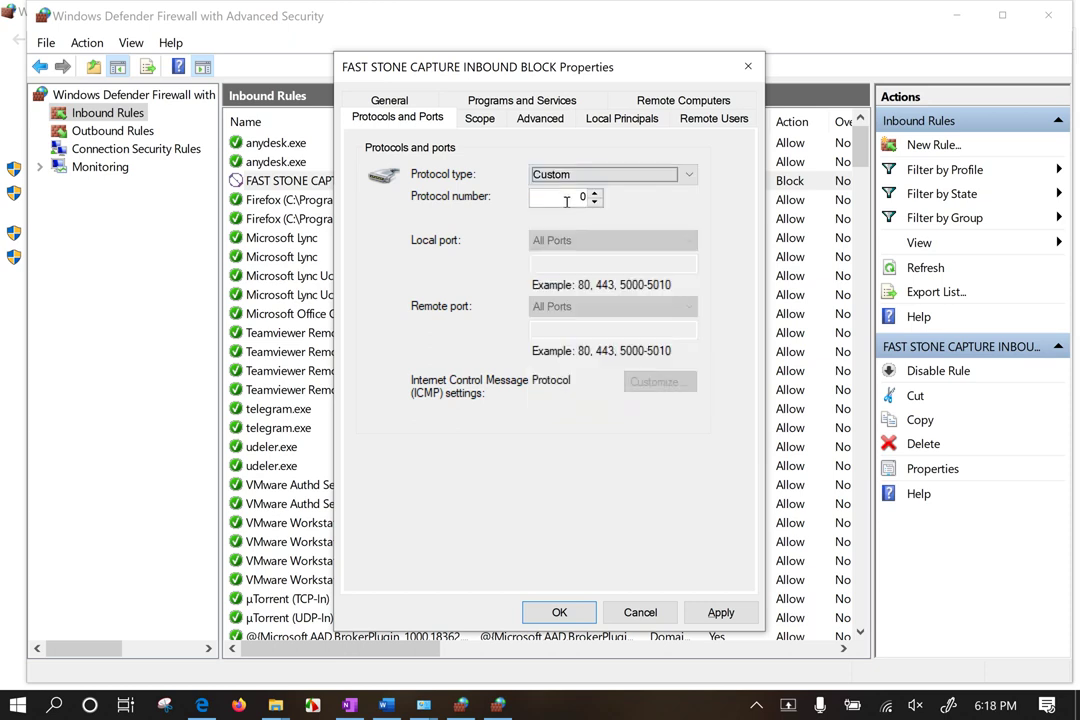
{"action": "double_click", "coordinate": [583, 197]}
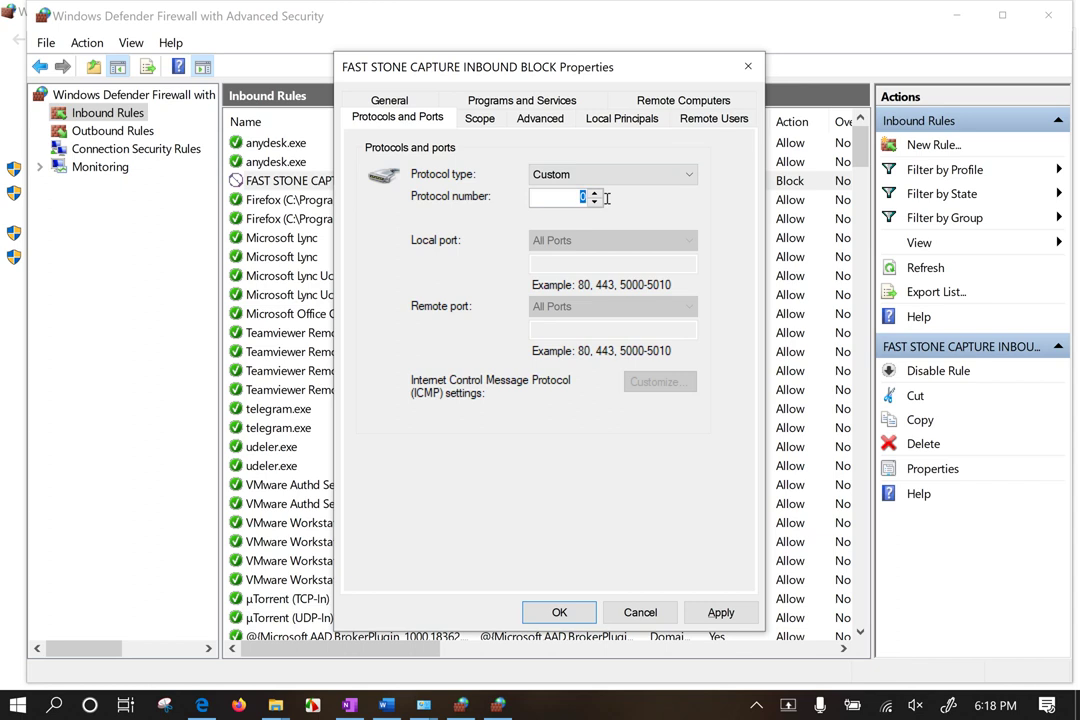
{"action": "left_click", "coordinate": [610, 175]}
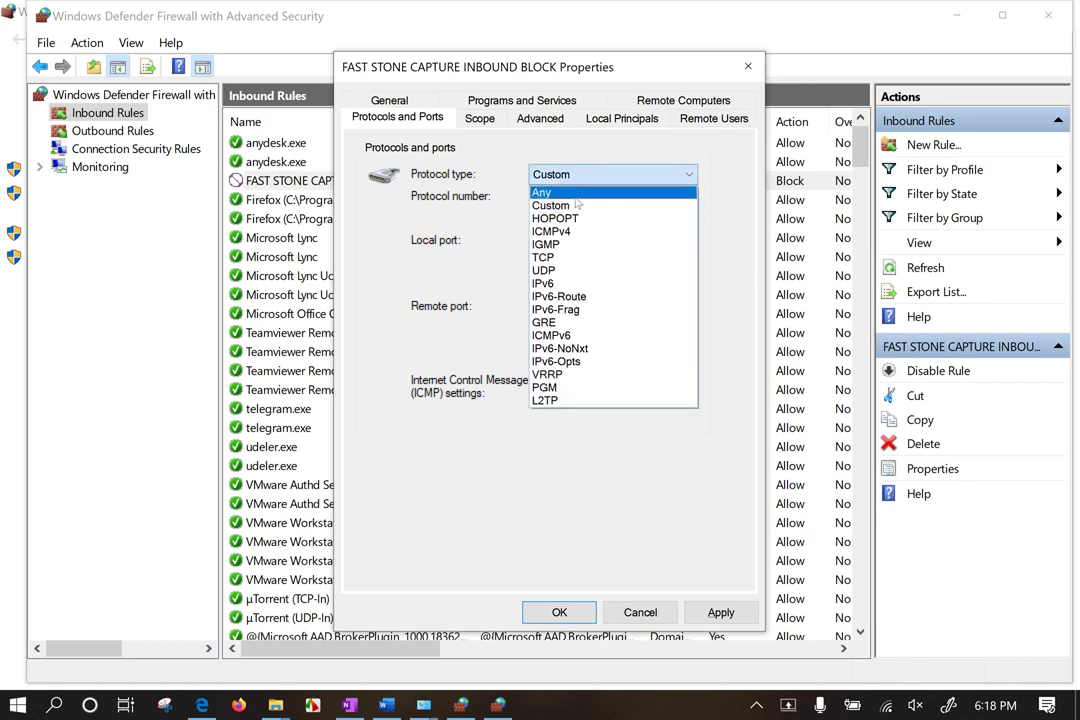
{"action": "left_click", "coordinate": [640, 191]}
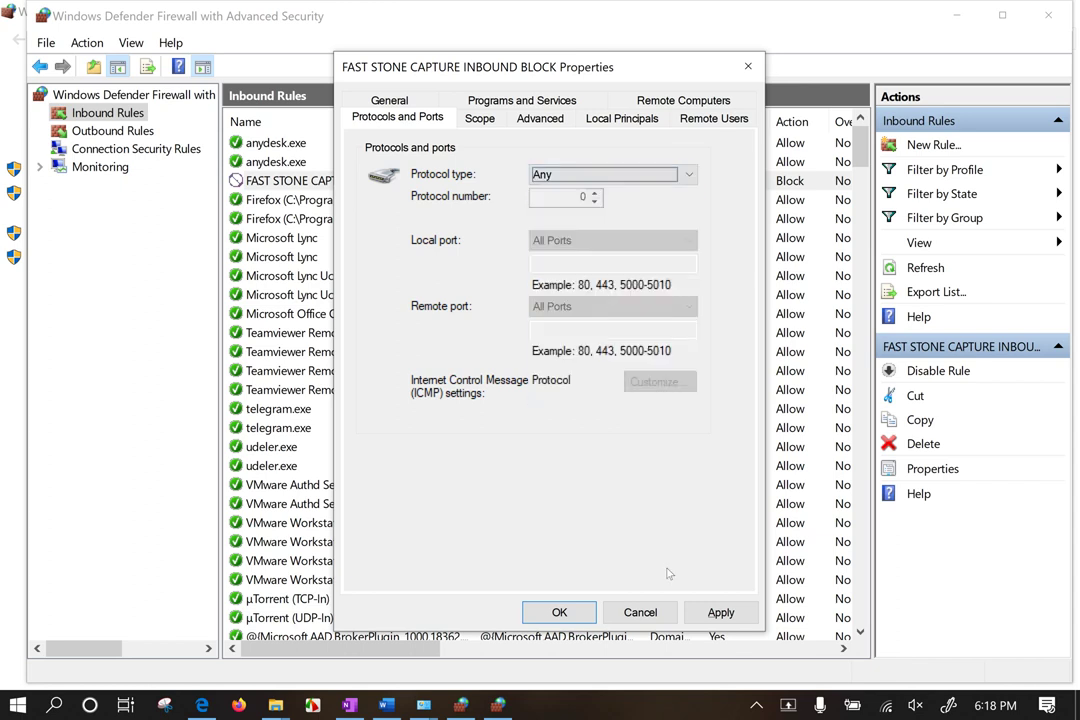
{"action": "left_click", "coordinate": [709, 612]}
{"action": "left_click", "coordinate": [559, 612]}
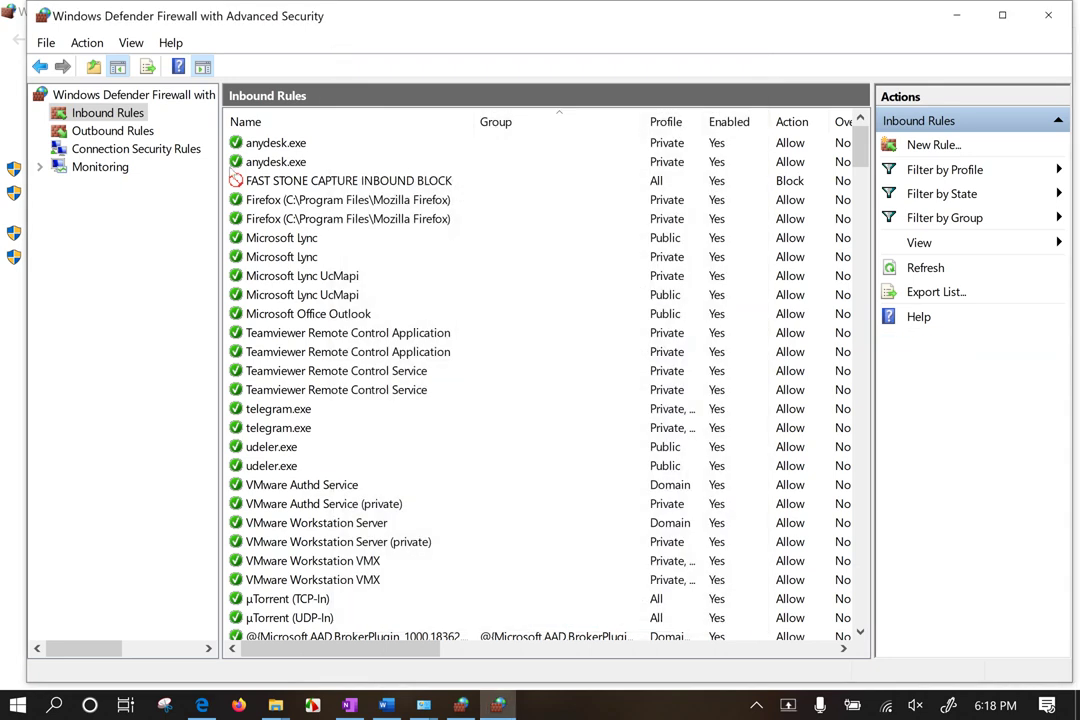
Step: Copy the FAST STONE CAPTURE INBOUND BLOCK rule and paste a duplicate into Inbound Rules
{"action": "left_click", "coordinate": [309, 187]}
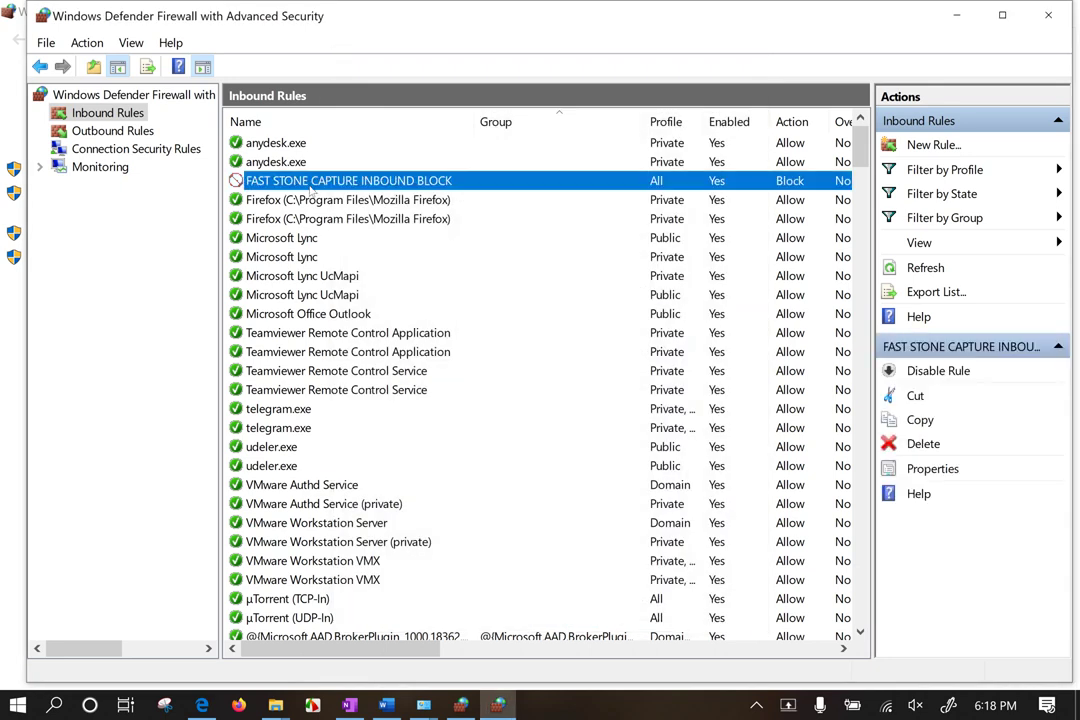
{"action": "right_click", "coordinate": [310, 185]}
{"action": "left_click", "coordinate": [362, 250]}
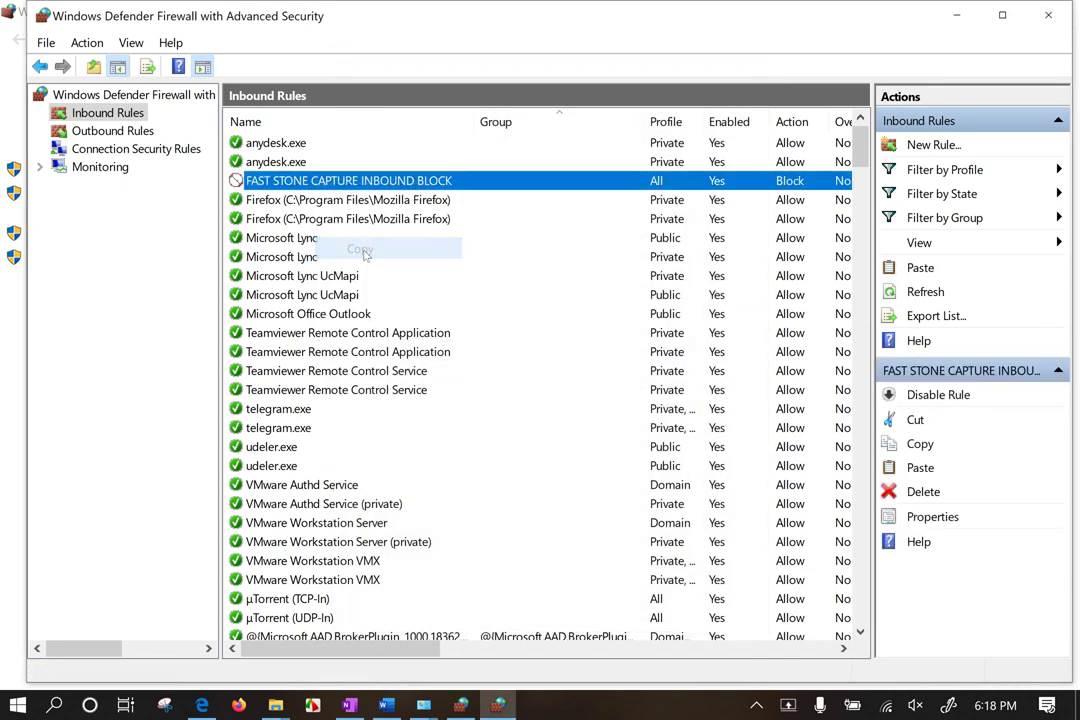
{"action": "left_click", "coordinate": [46, 43]}
{"action": "mouse_move", "coordinate": [87, 43]}
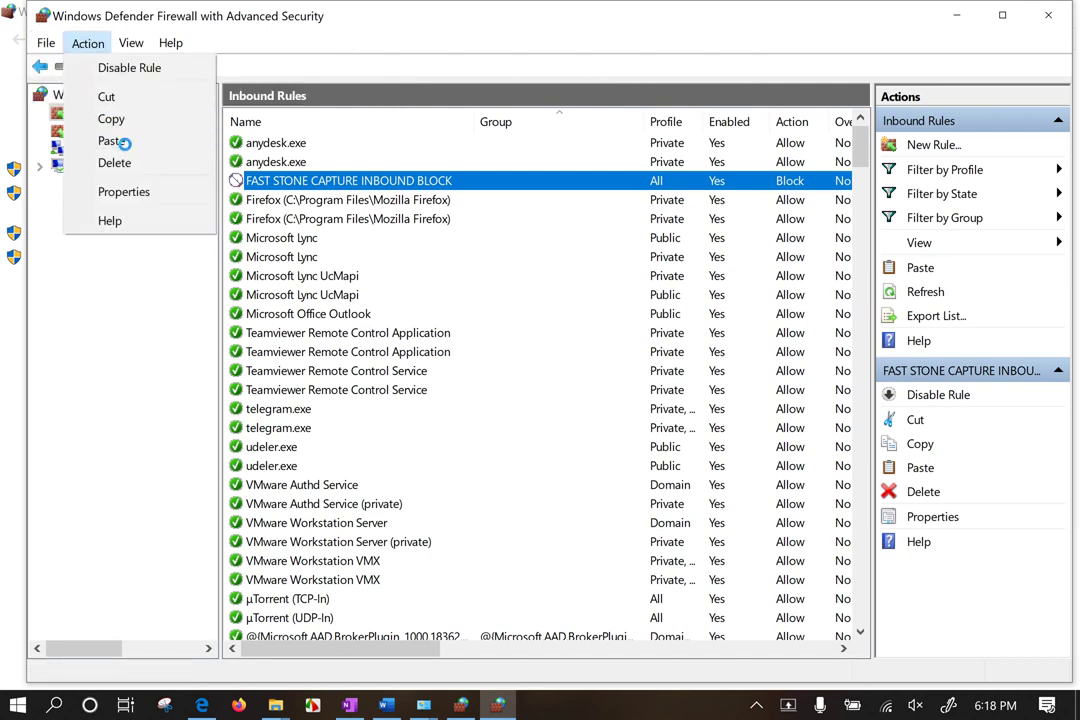
{"action": "left_click", "coordinate": [112, 141]}
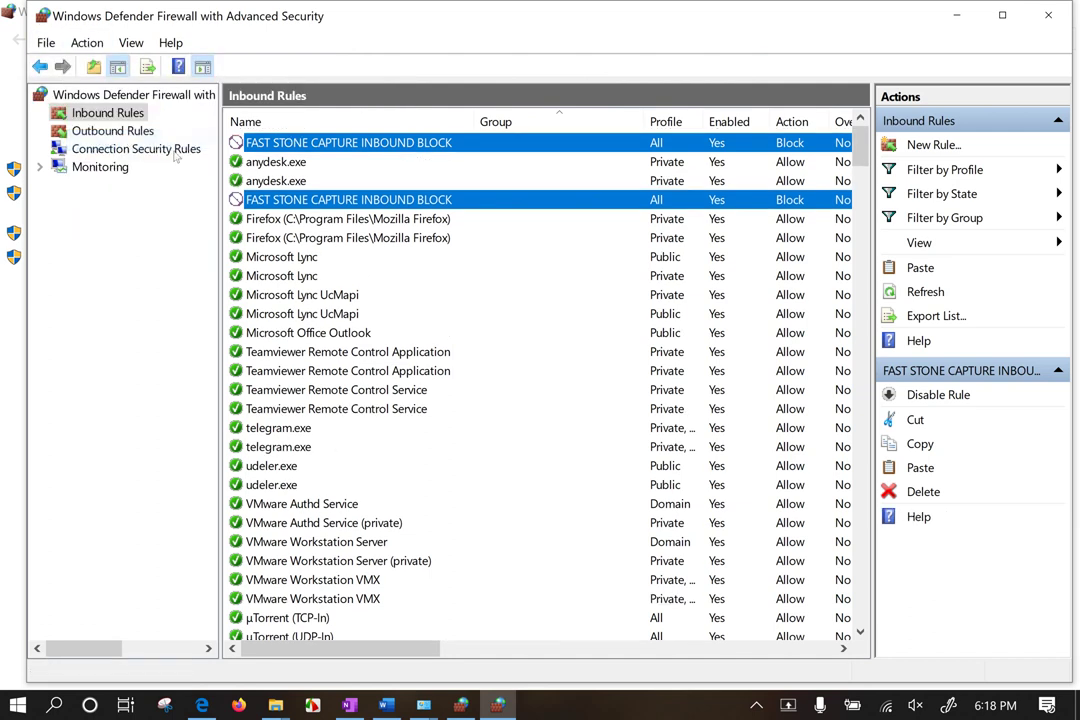
Step: Open the copy's properties, try typing a new name, then close without saving
{"action": "right_click", "coordinate": [428, 203]}
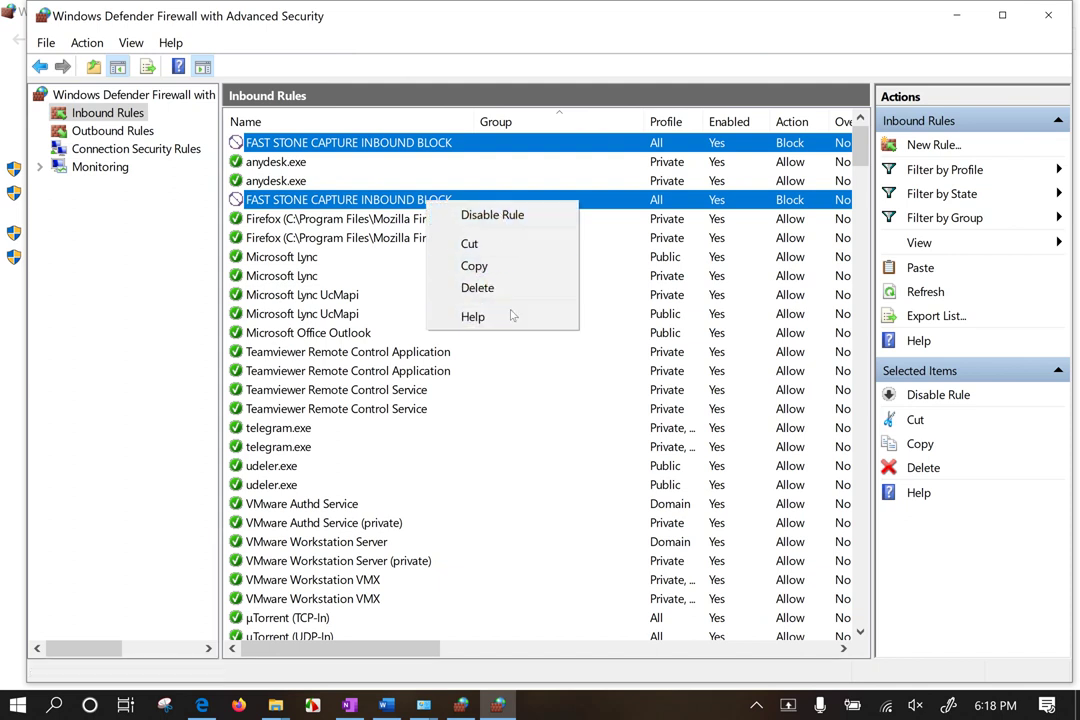
{"action": "double_click", "coordinate": [317, 206]}
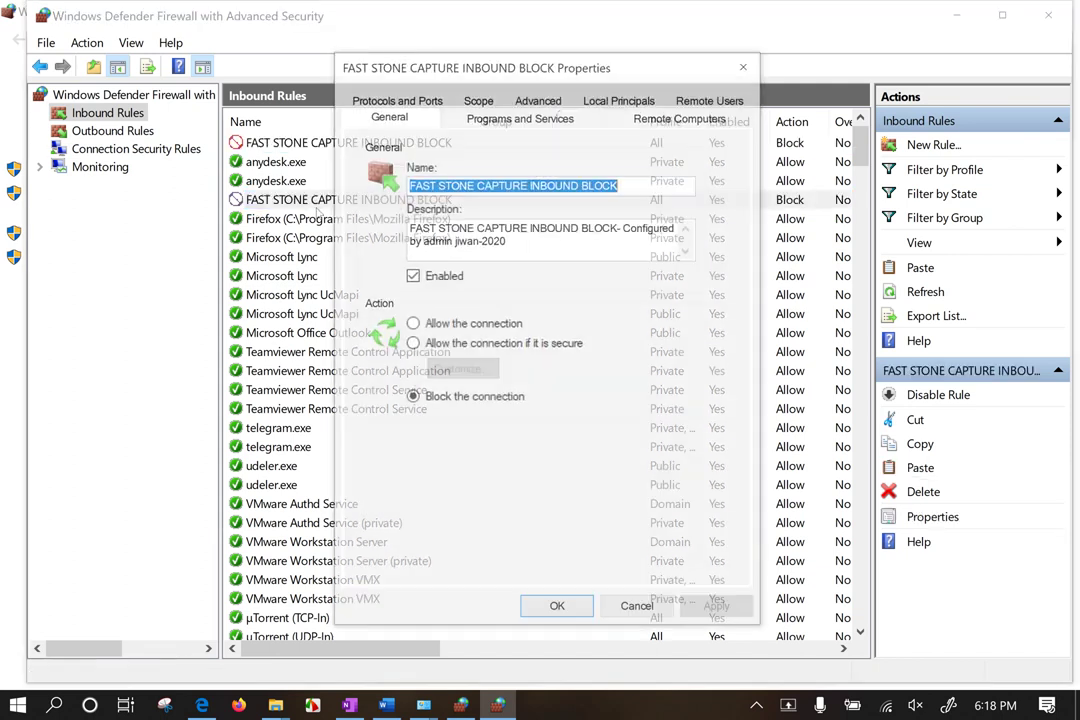
{"action": "left_click_drag", "start_coordinate": [670, 68], "coordinate": [919, 109]}
{"action": "left_click", "coordinate": [906, 225]}
{"action": "left_click_drag", "start_coordinate": [906, 227], "coordinate": [563, 241]}
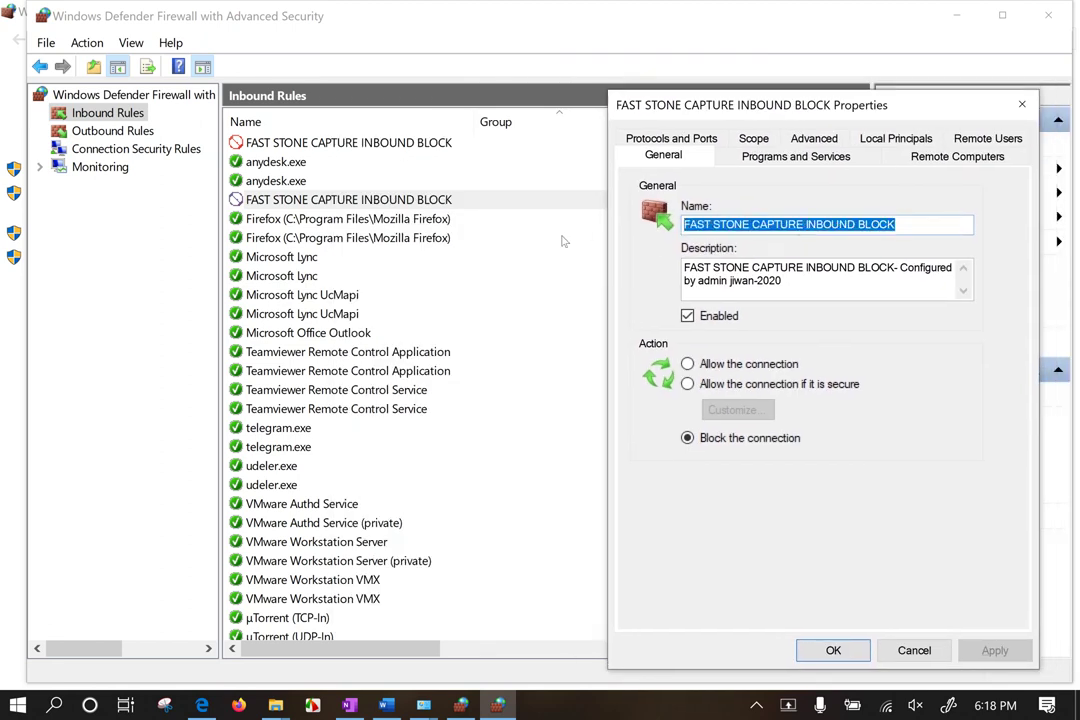
{"action": "type", "text": "outgoui"}
{"action": "key", "text": "BackSpace"}
{"action": "key", "text": "BackSpace"}
{"action": "key", "text": "BackSpace"}
{"action": "key", "text": "BackSpace"}
{"action": "key", "text": "BackSpace"}
{"action": "key", "text": "BackSpace"}
{"action": "key", "text": "BackSpace"}
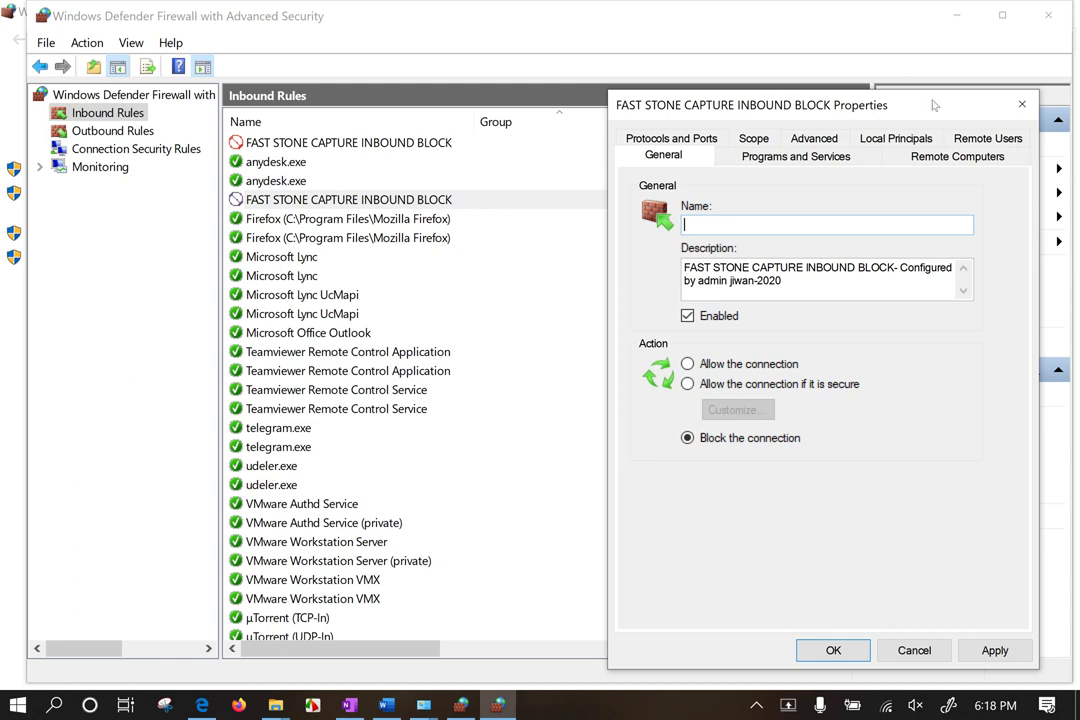
{"action": "left_click", "coordinate": [1023, 105]}
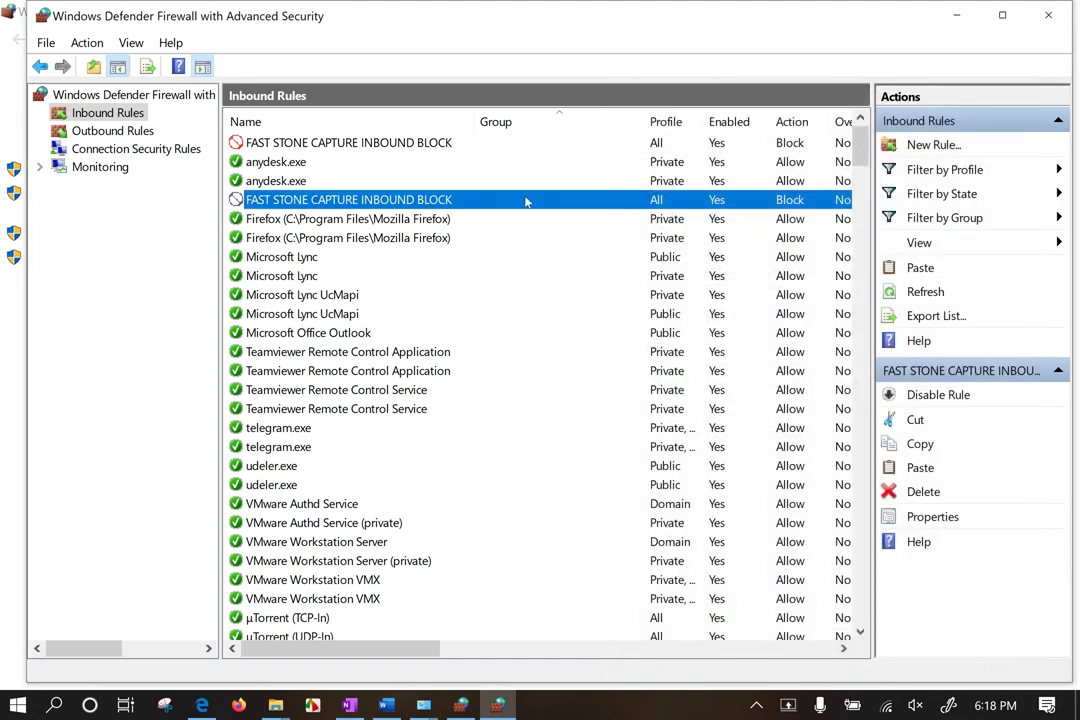
Step: Browse the context options for the copied rule and an outbound rule, returning to Inbound Rules
{"action": "right_click", "coordinate": [526, 200]}
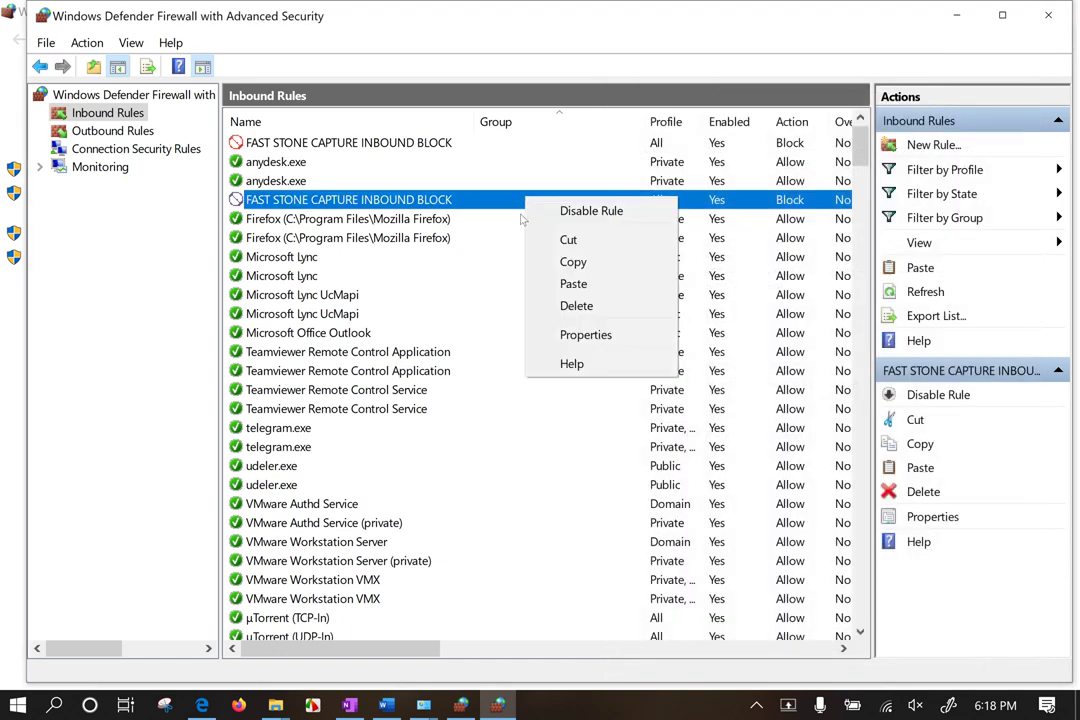
{"action": "left_click", "coordinate": [573, 262]}
{"action": "left_click", "coordinate": [125, 124]}
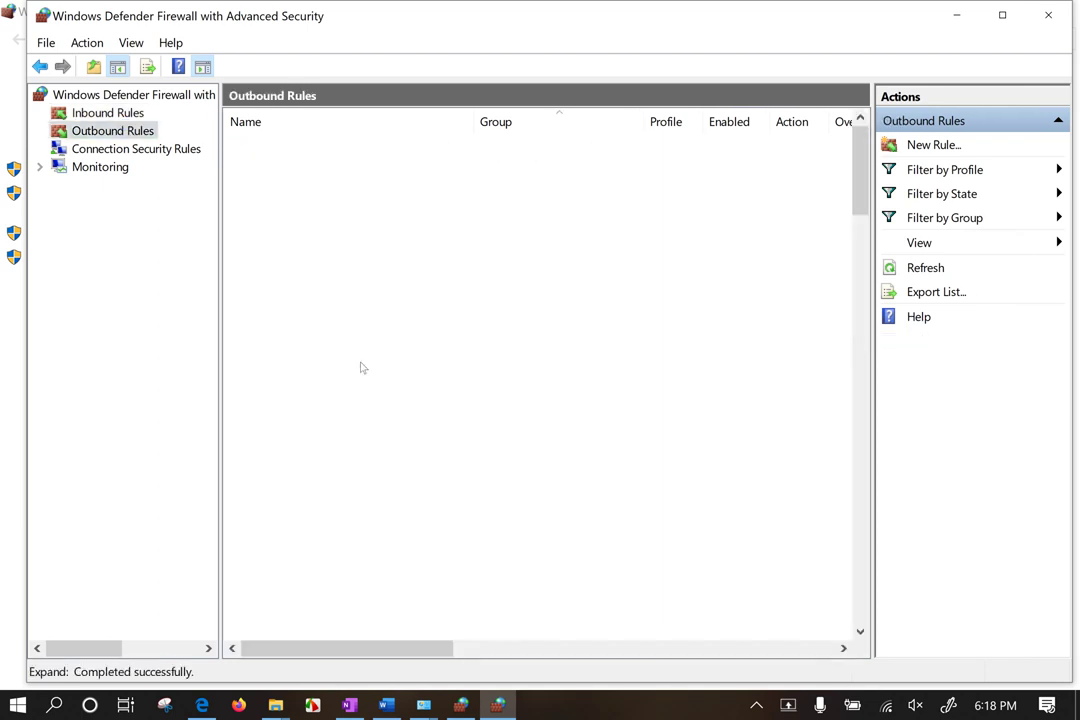
{"action": "right_click", "coordinate": [392, 293]}
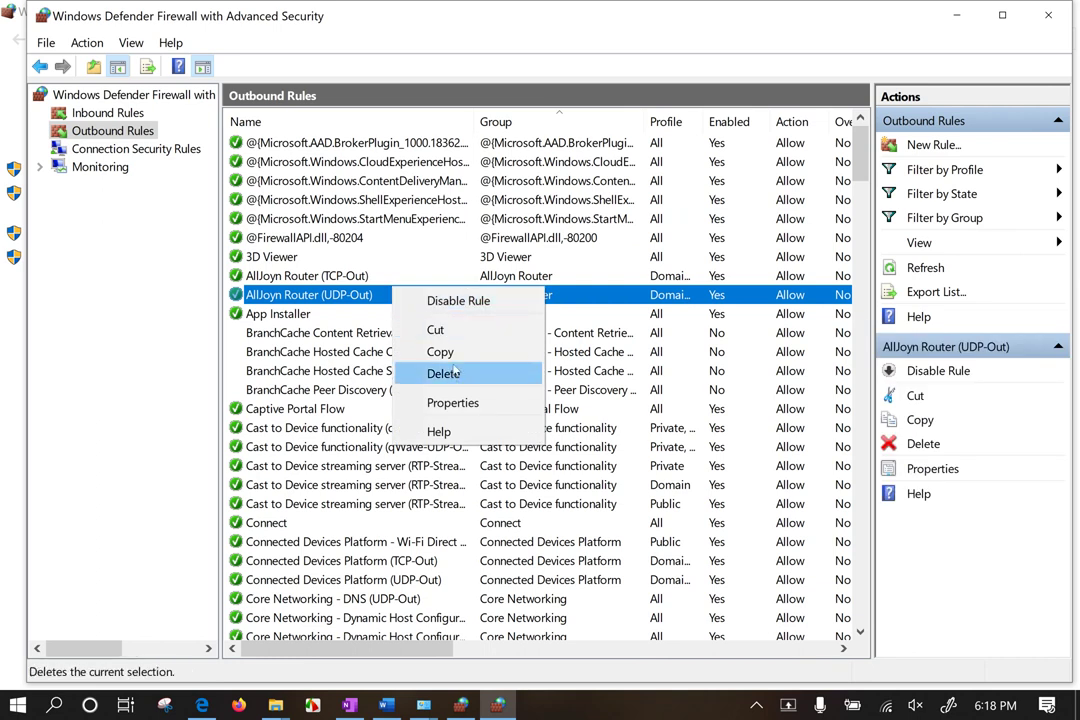
{"action": "left_click", "coordinate": [108, 113]}
Step: Delete the duplicate FAST STONE CAPTURE INBOUND BLOCK rule and move to Outbound Rules
{"action": "left_click", "coordinate": [293, 202]}
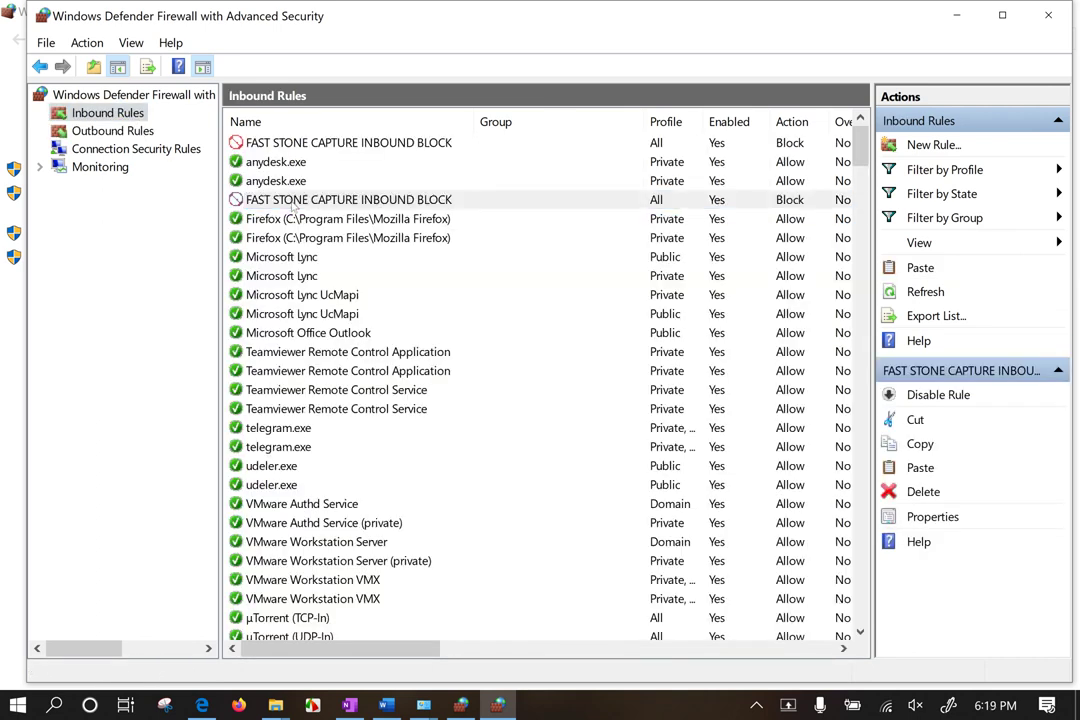
{"action": "key", "text": "Delete"}
{"action": "key", "text": "Return"}
{"action": "left_click", "coordinate": [143, 286]}
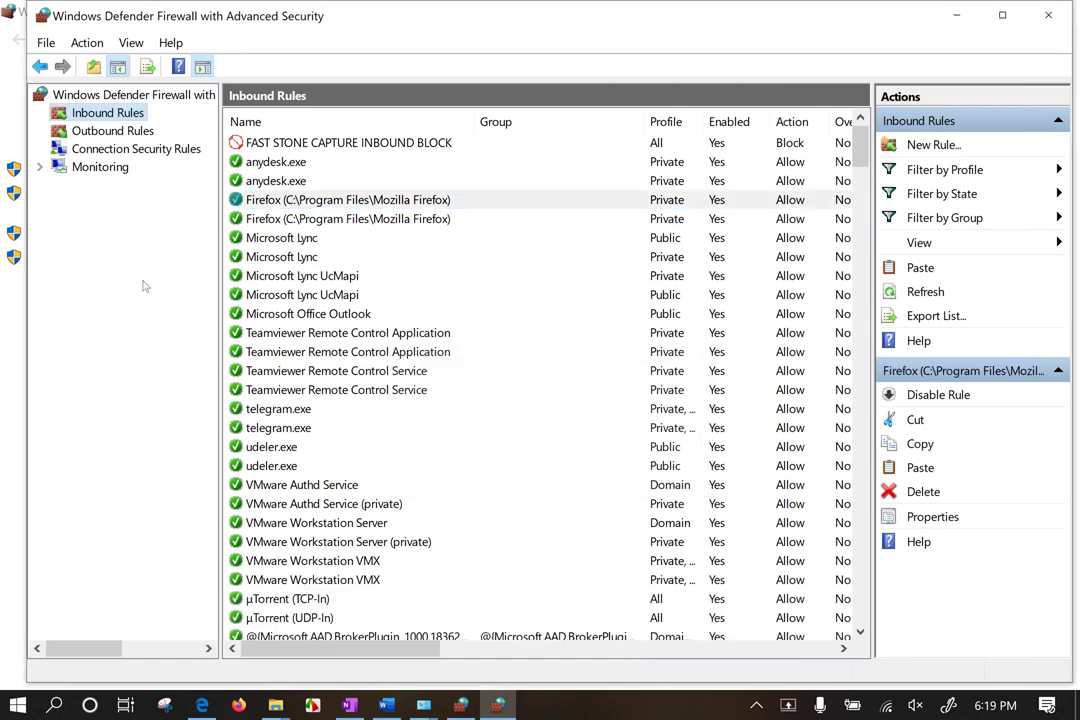
{"action": "left_click", "coordinate": [113, 131]}
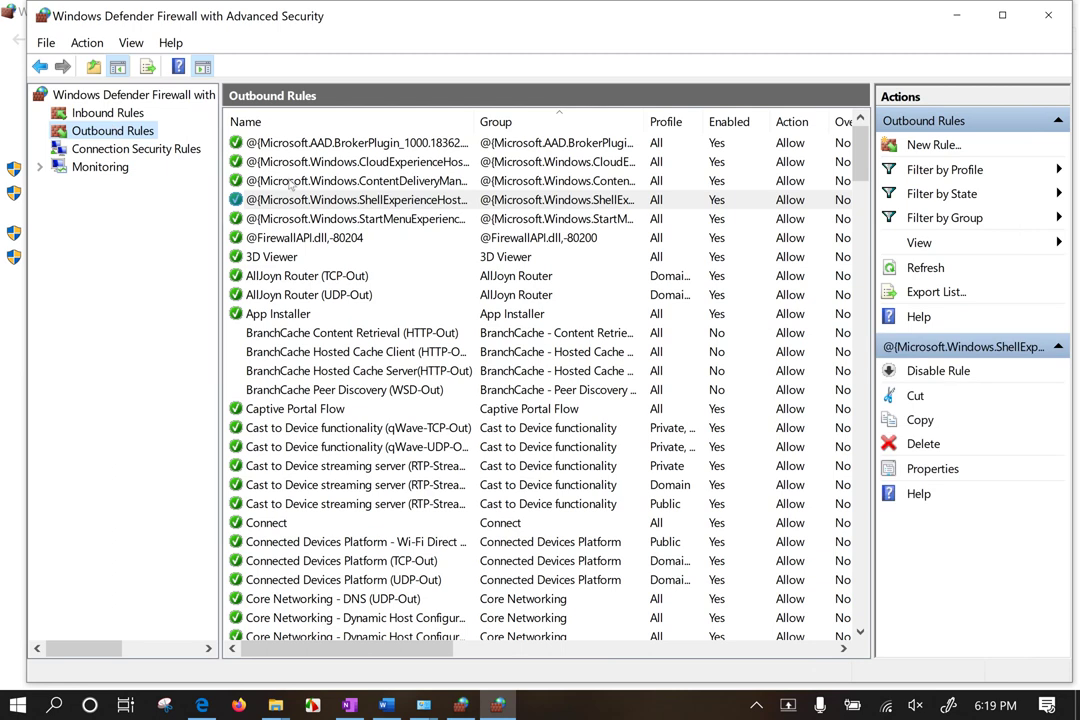
Step: Scroll through the outbound rules past BranchCache Hosted Cache Client, glance at inbound, then return to outbound
{"action": "left_click", "coordinate": [352, 351]}
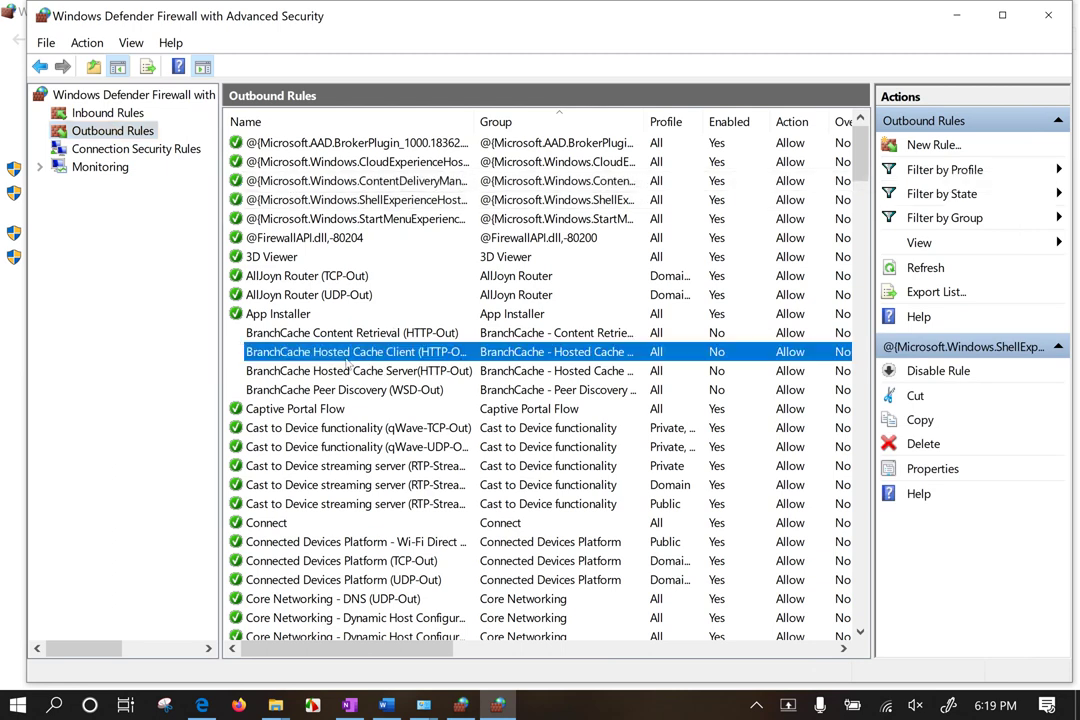
{"action": "scroll", "coordinate": [360, 395], "scroll_direction": "down", "scroll_amount": 9}
{"action": "scroll", "coordinate": [360, 404], "scroll_direction": "down", "scroll_amount": 10}
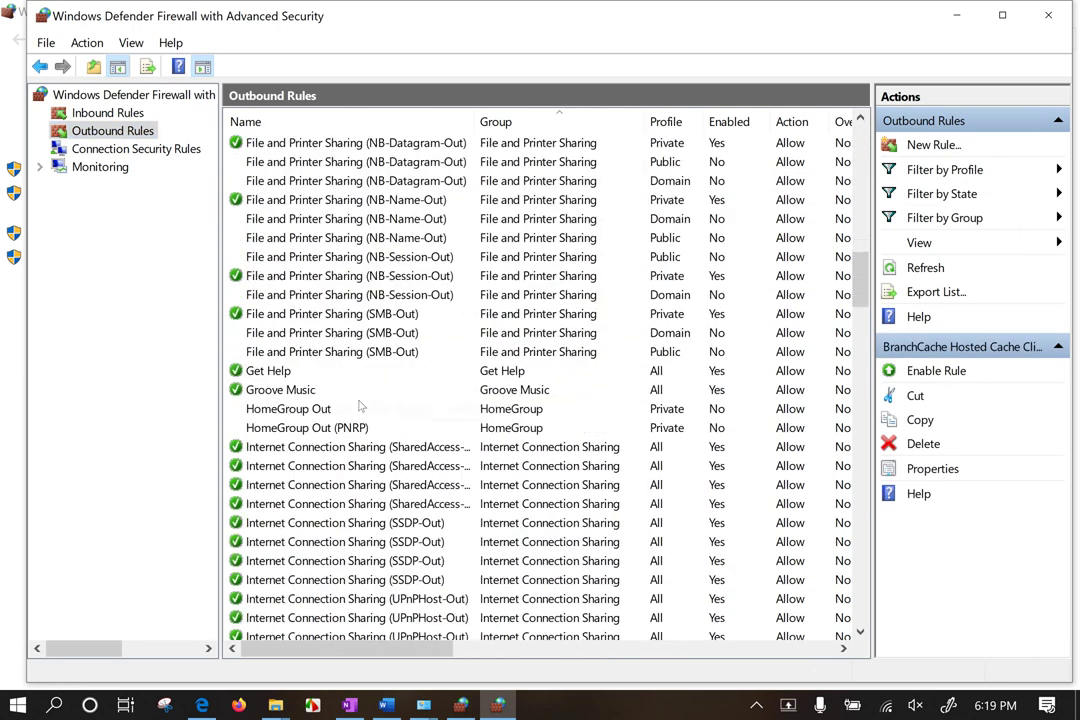
{"action": "scroll", "coordinate": [360, 404], "scroll_direction": "down", "scroll_amount": 20}
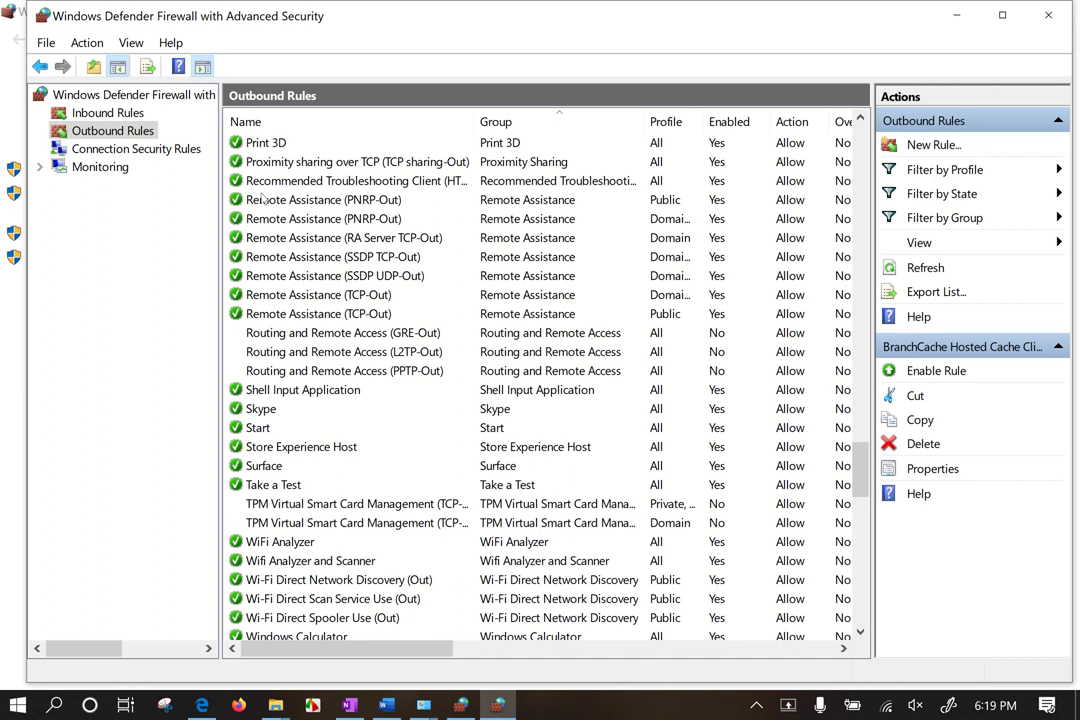
{"action": "left_click", "coordinate": [108, 113]}
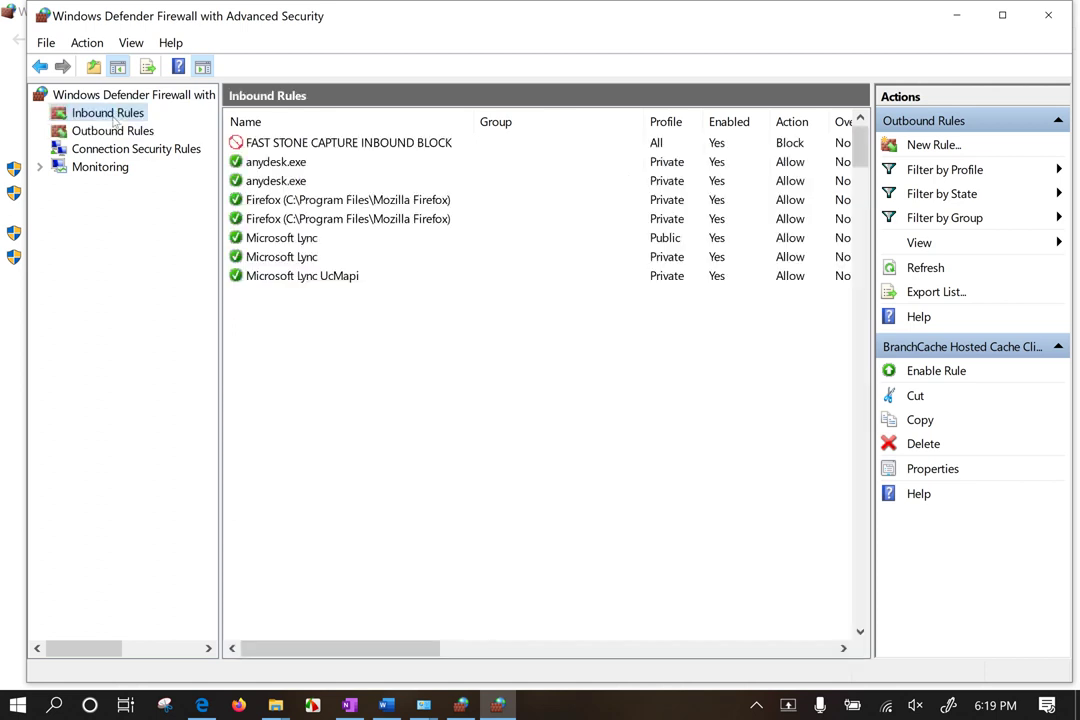
{"action": "left_click", "coordinate": [115, 130]}
Step: Start a new outbound rule of type Port in the New Outbound Rule Wizard
{"action": "right_click", "coordinate": [110, 118]}
{"action": "left_click", "coordinate": [136, 126]}
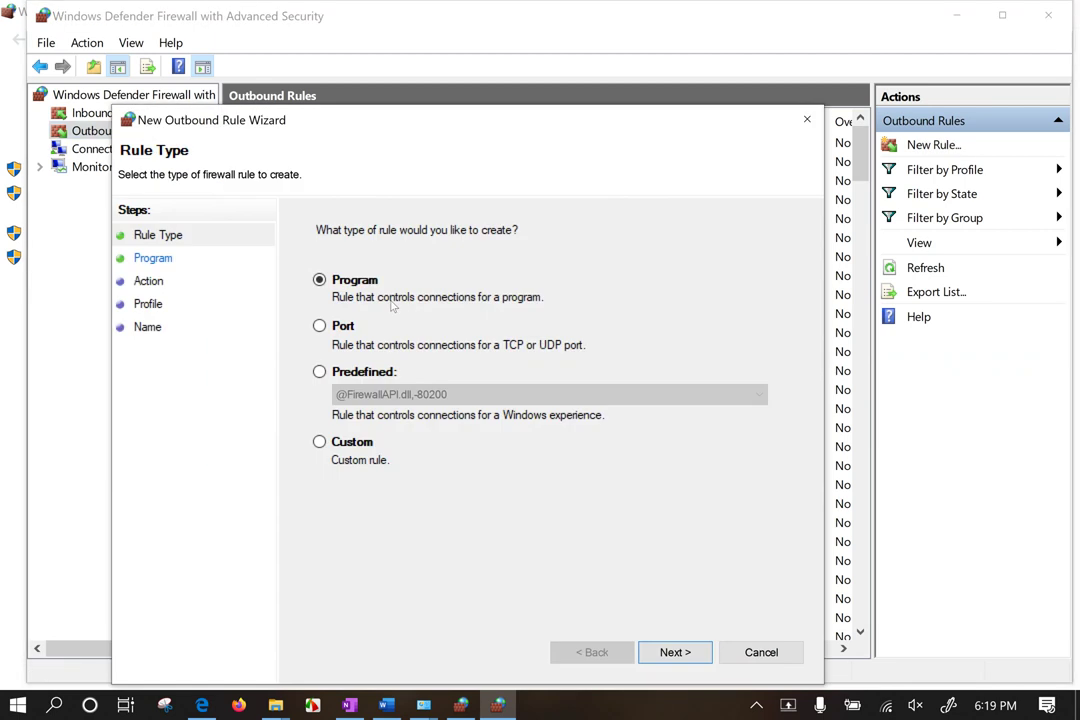
{"action": "left_click", "coordinate": [346, 327]}
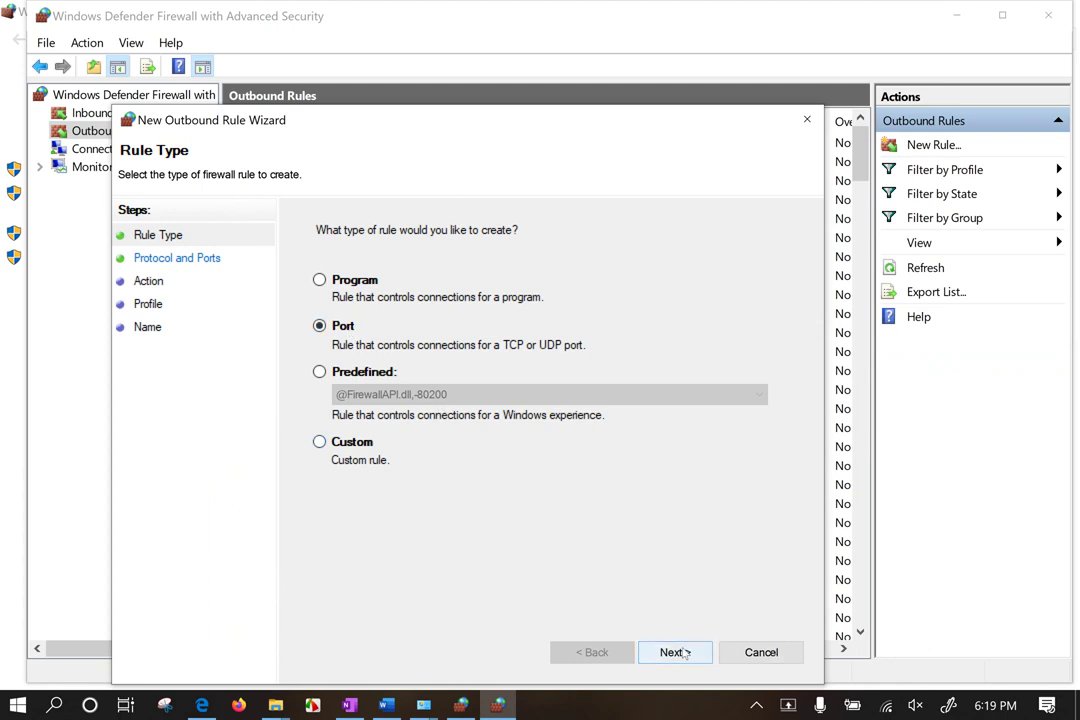
{"action": "left_click", "coordinate": [365, 442]}
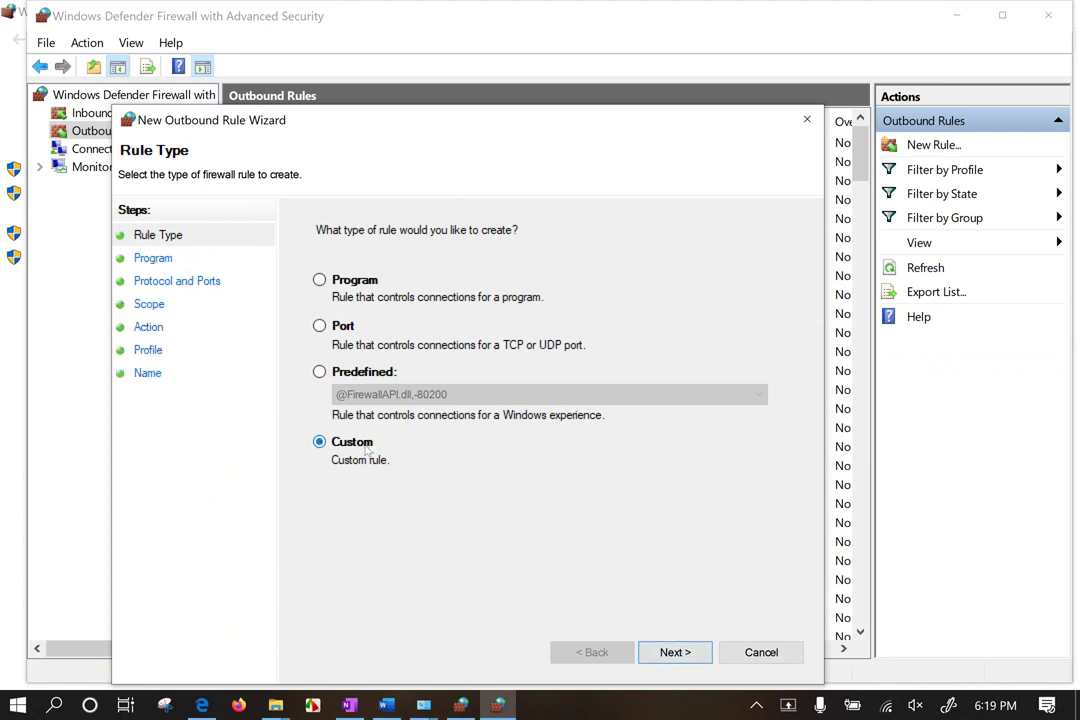
{"action": "left_click", "coordinate": [675, 652]}
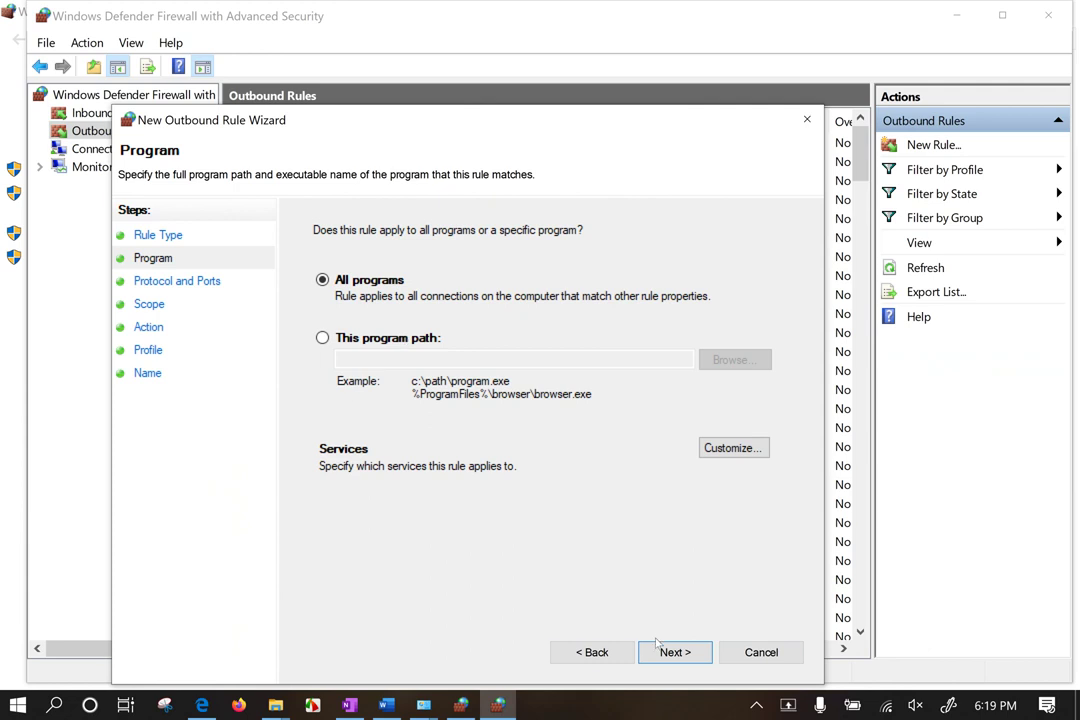
{"action": "left_click", "coordinate": [592, 652]}
{"action": "left_click", "coordinate": [319, 326]}
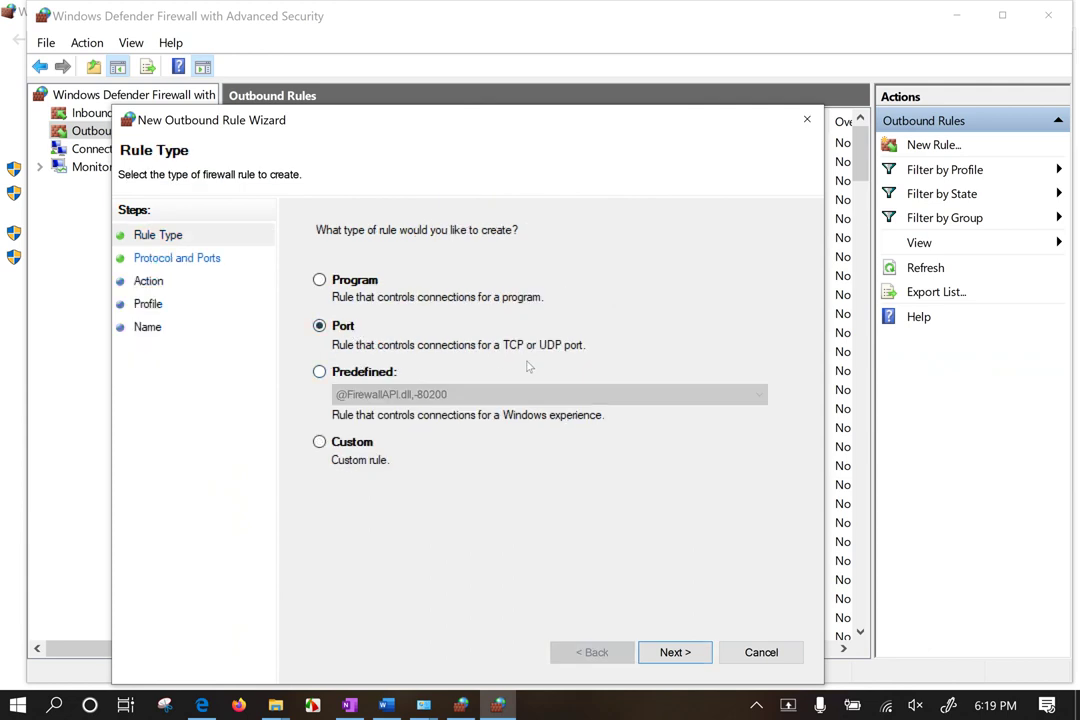
{"action": "left_click", "coordinate": [673, 654]}
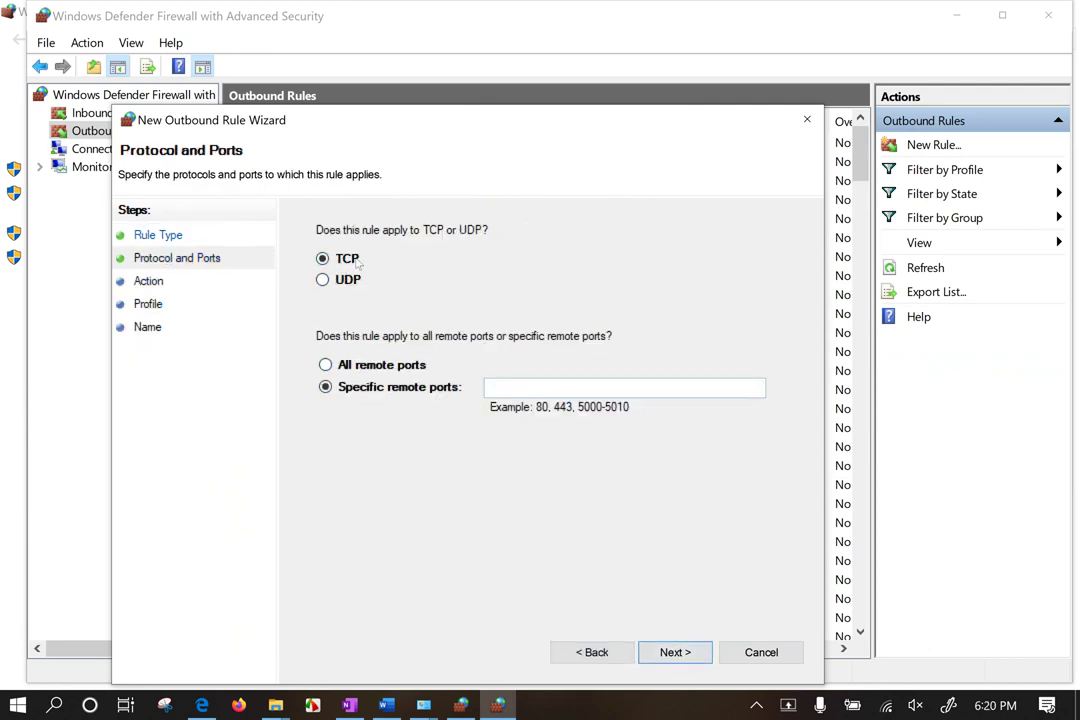
Step: Limit the rule to TCP specific remote port 443 and continue to the Action step
{"action": "left_click", "coordinate": [378, 366]}
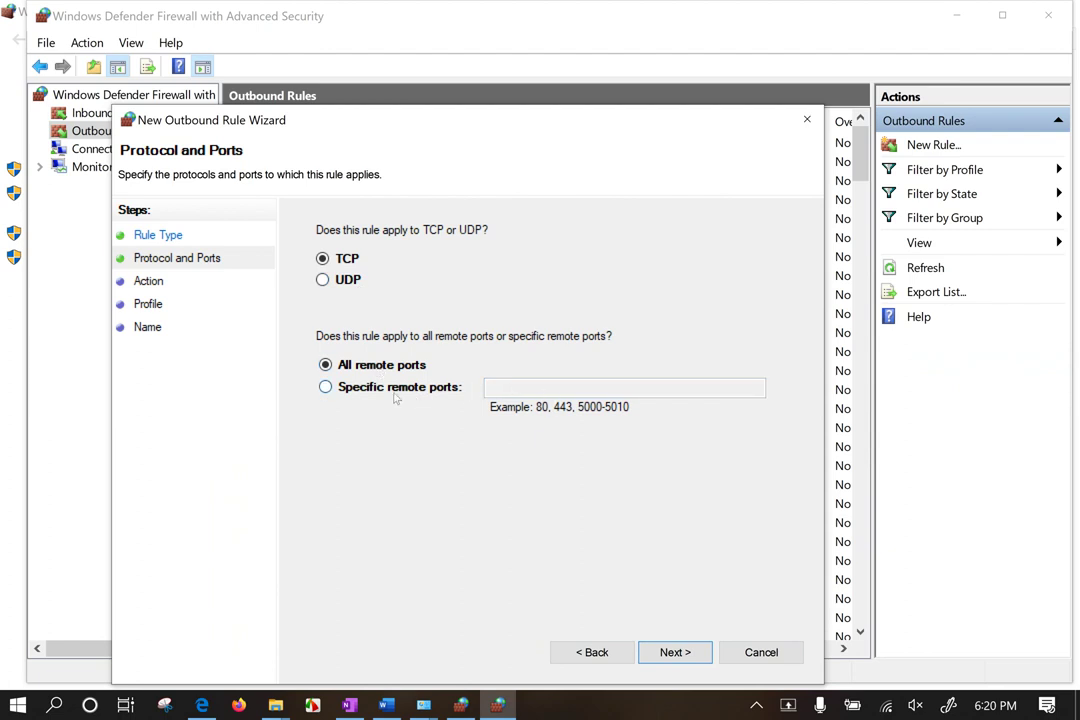
{"action": "left_click", "coordinate": [415, 389]}
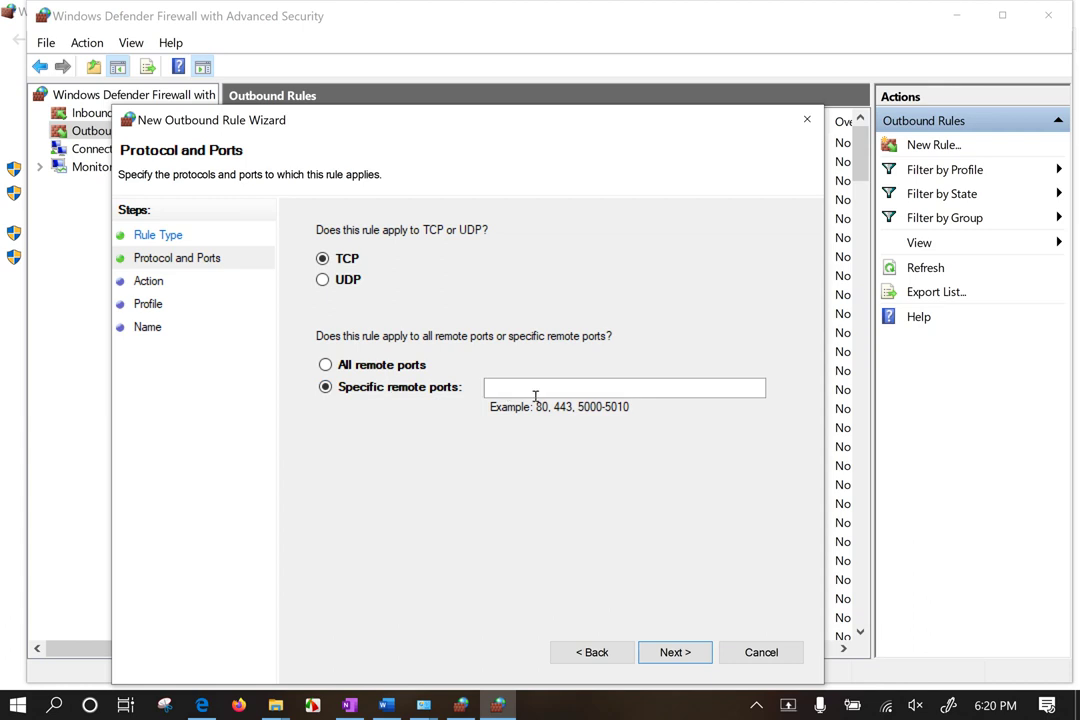
{"action": "type", "text": "443"}
{"action": "key", "text": "Return"}
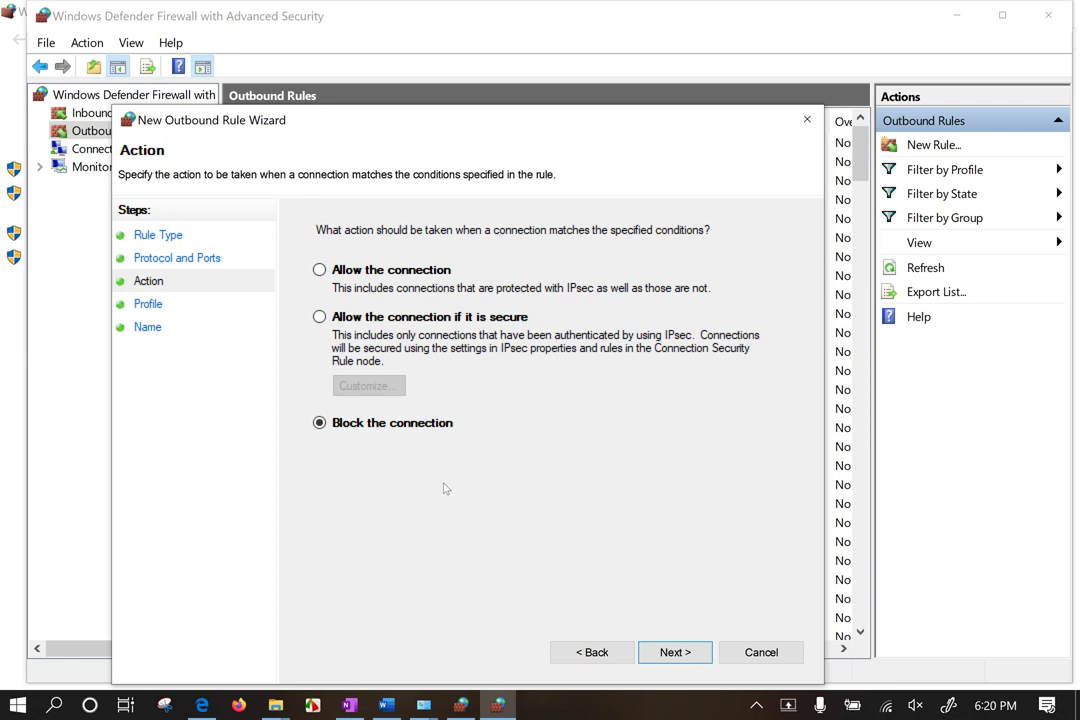
Step: Keep Block and all profiles, name the rule 'port block', and finish the wizard
{"action": "left_click", "coordinate": [660, 648]}
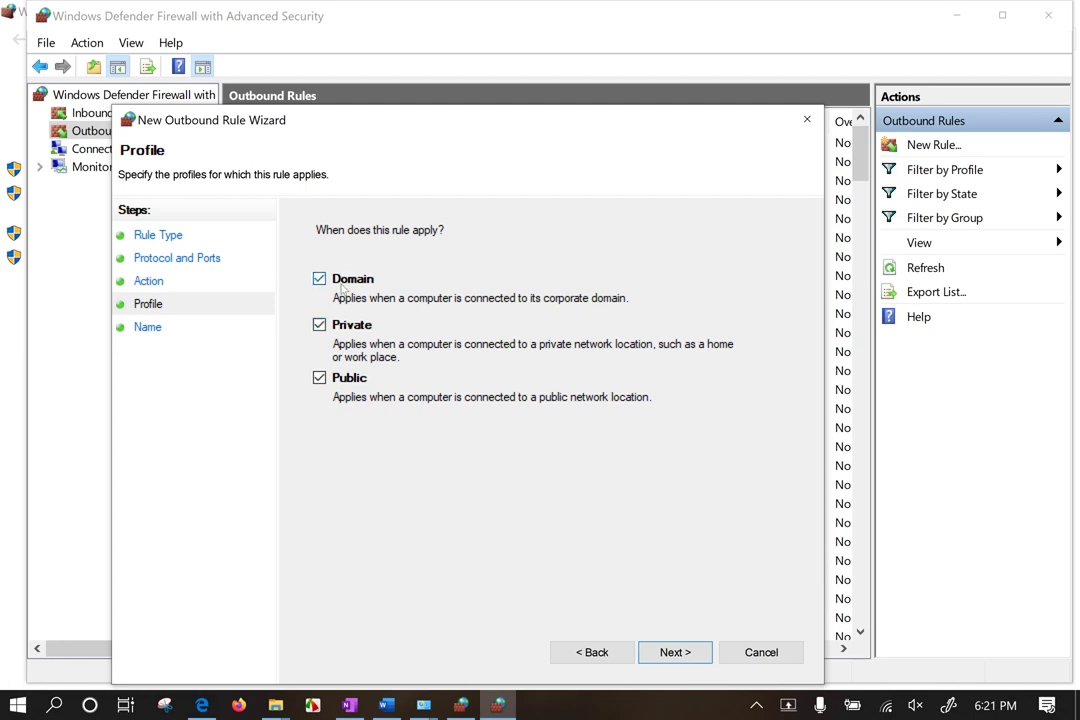
{"action": "left_click", "coordinate": [675, 651]}
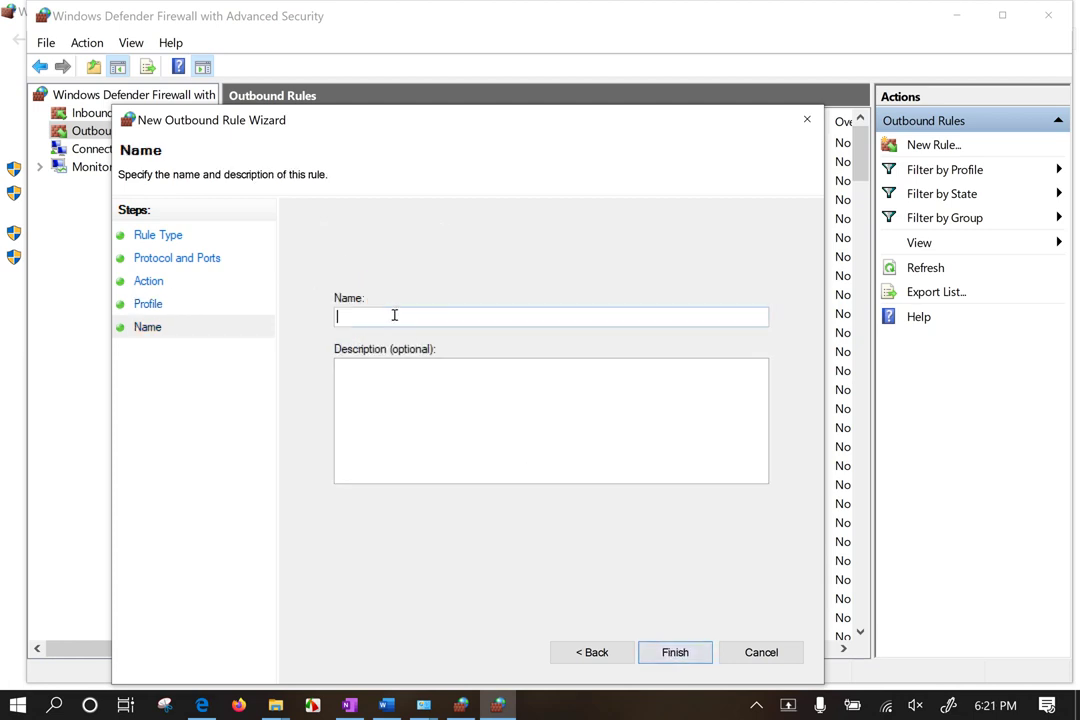
{"action": "type", "text": "hfdjhfjdhfjdhf"}
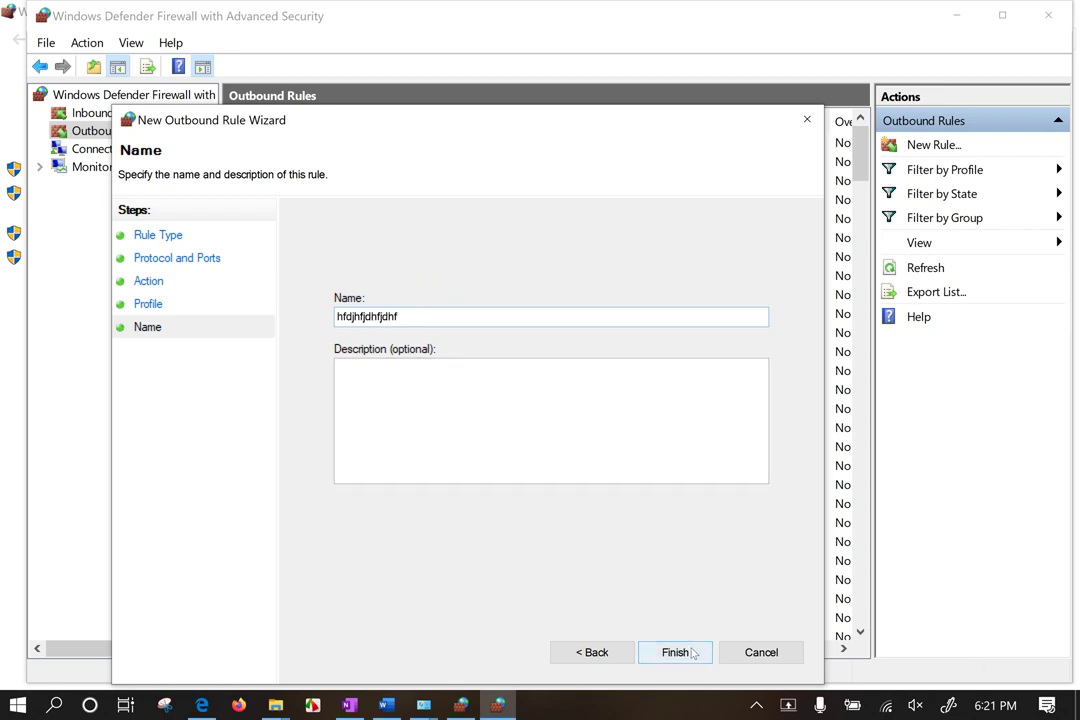
{"action": "left_click_drag", "start_coordinate": [432, 320], "coordinate": [247, 302]}
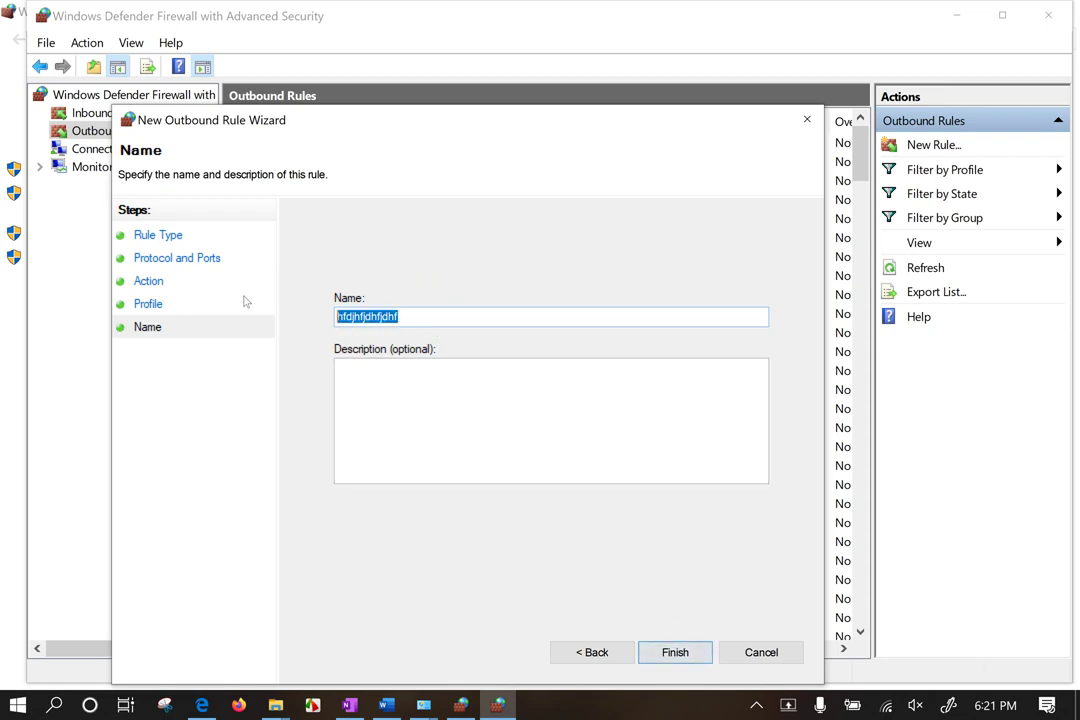
{"action": "type", "text": "port block"}
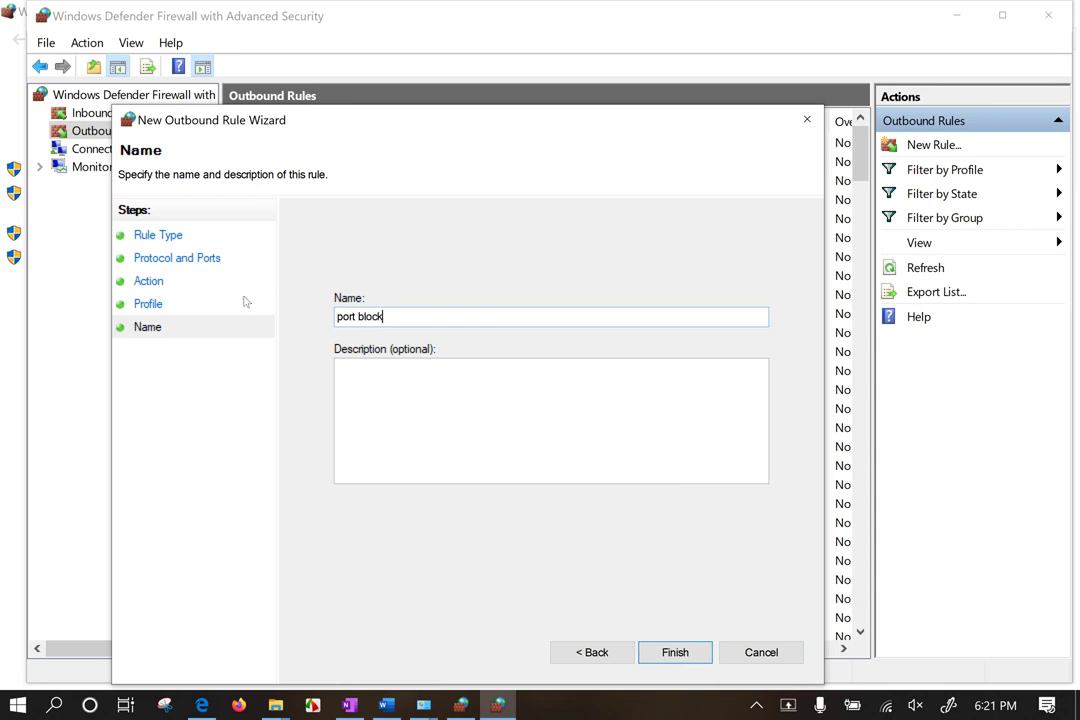
{"action": "key", "text": "Return"}
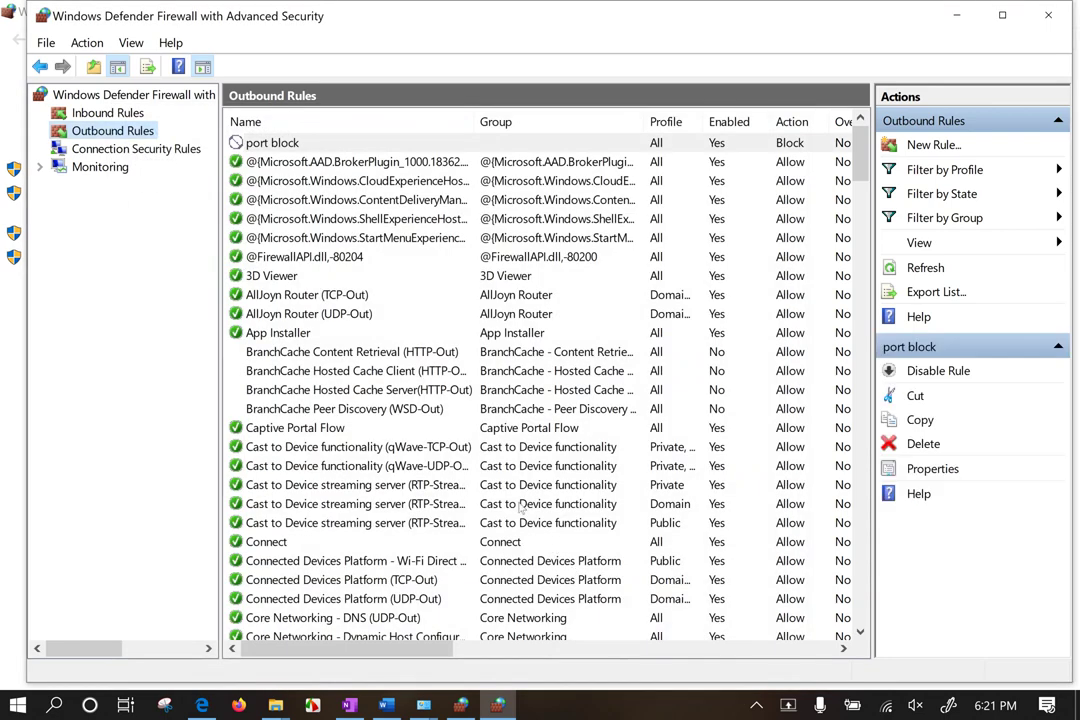
Step: Open the port block rule's properties and review Programs and Services, leaving All programs selected
{"action": "right_click", "coordinate": [334, 143]}
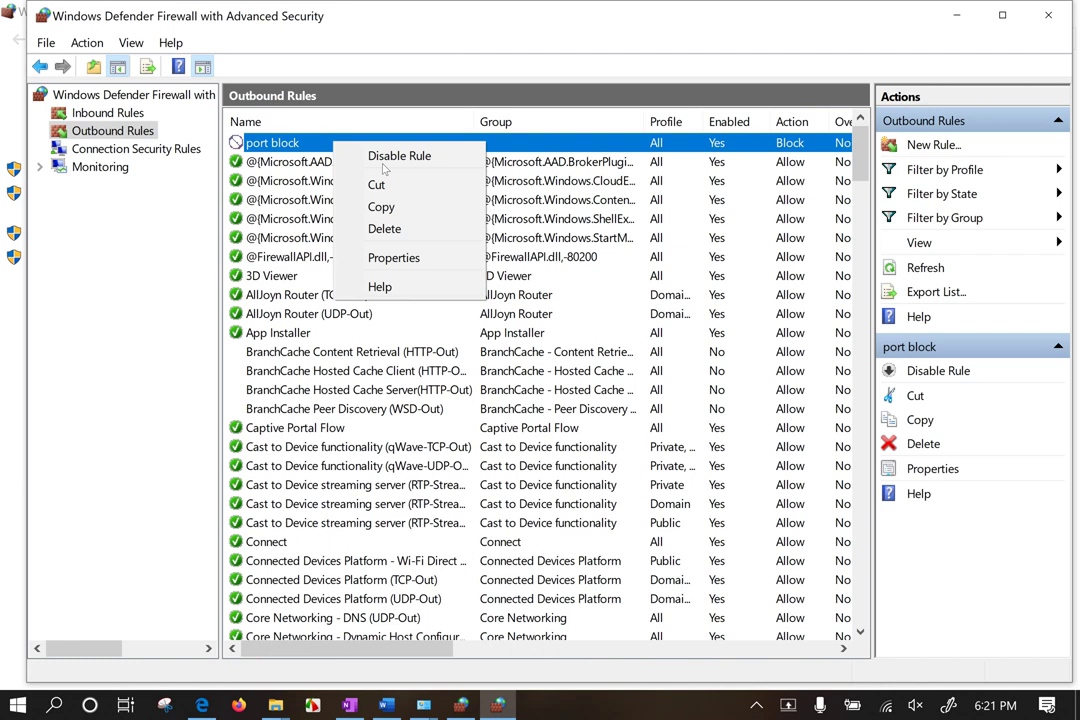
{"action": "left_click", "coordinate": [372, 257]}
{"action": "left_click_drag", "start_coordinate": [843, 113], "coordinate": [444, 100]}
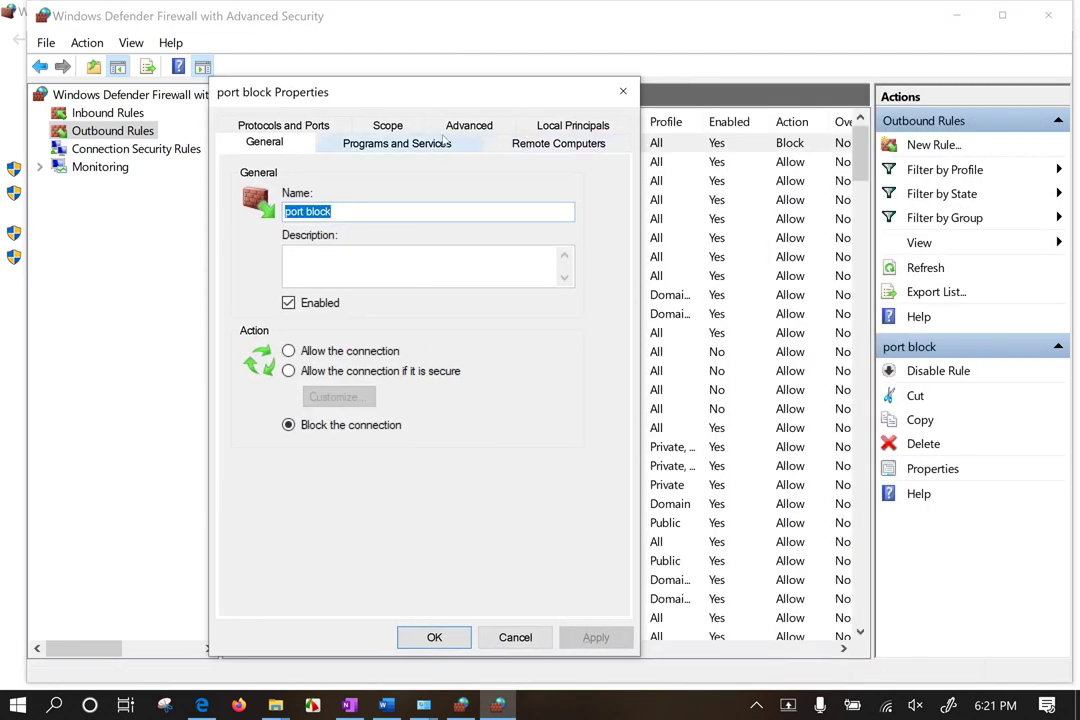
{"action": "left_click", "coordinate": [383, 148]}
{"action": "left_click", "coordinate": [310, 220]}
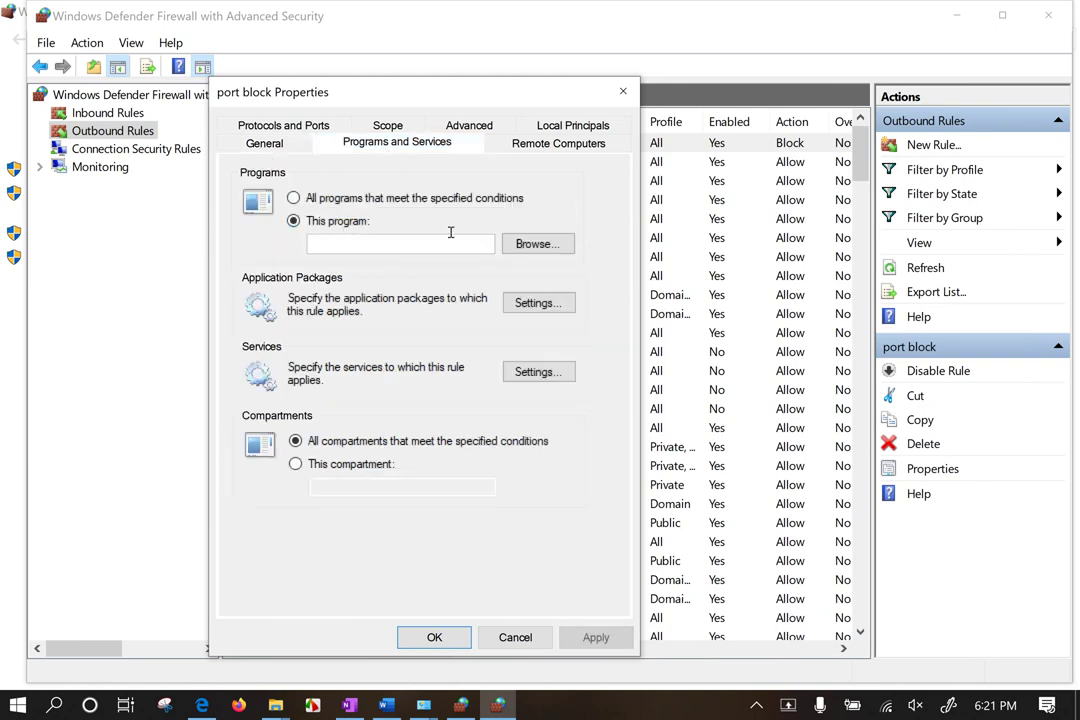
{"action": "left_click", "coordinate": [385, 200]}
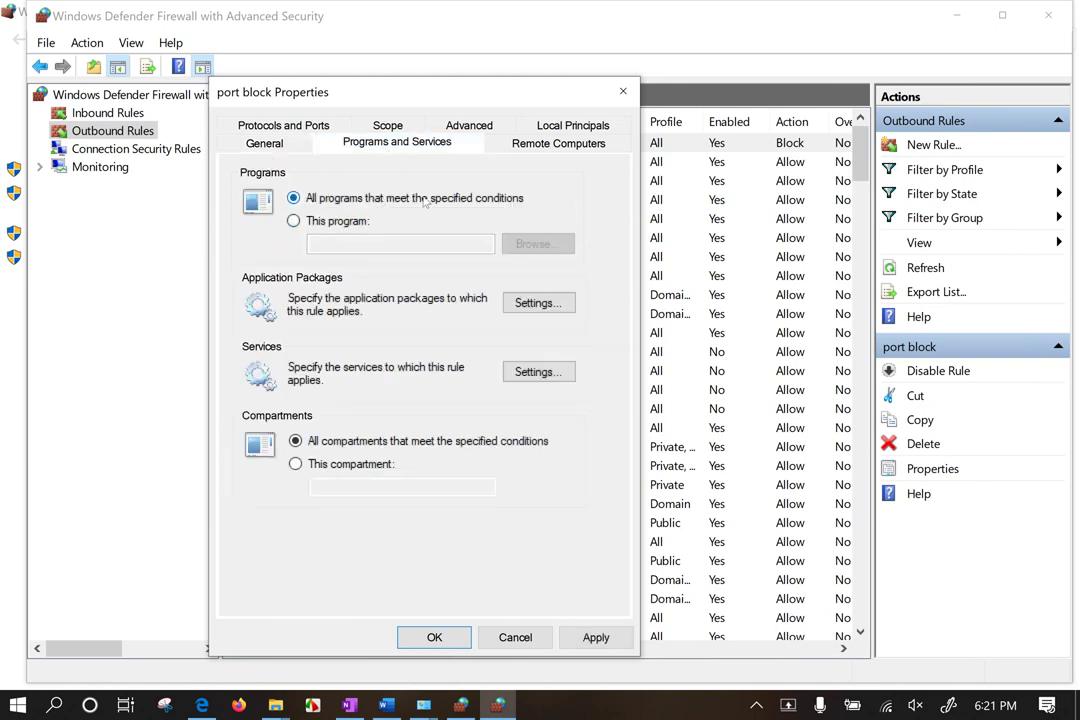
Step: Review the remote computer and interface type settings unchanged, then go to the Scope settings
{"action": "left_click", "coordinate": [524, 148]}
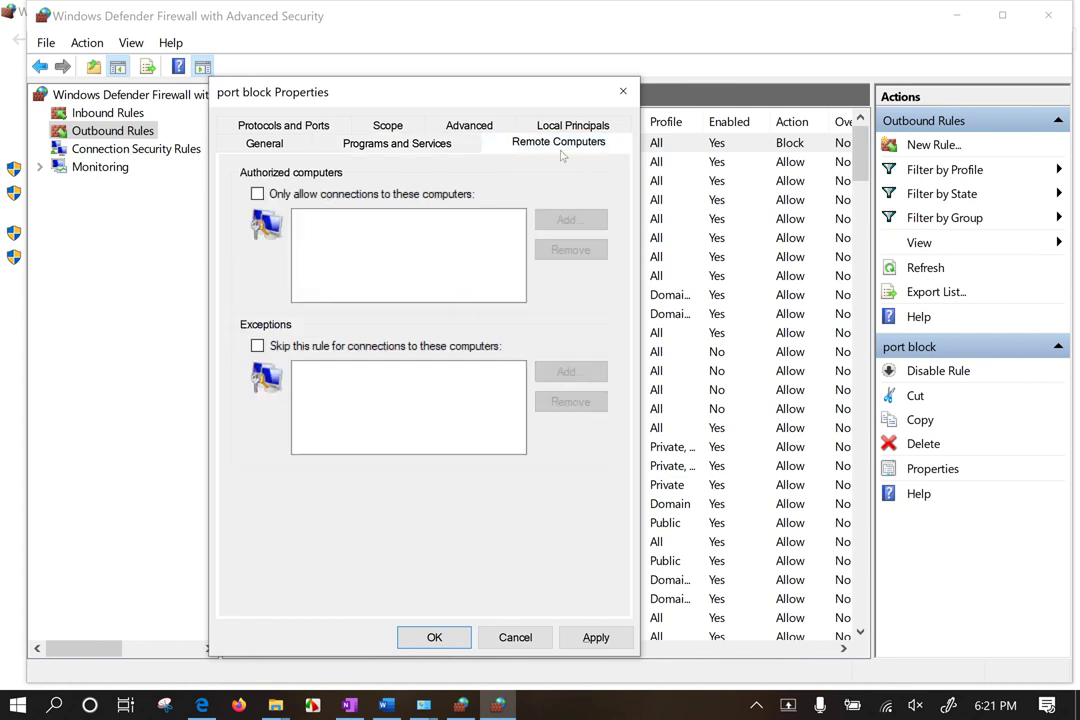
{"action": "left_click", "coordinate": [469, 125]}
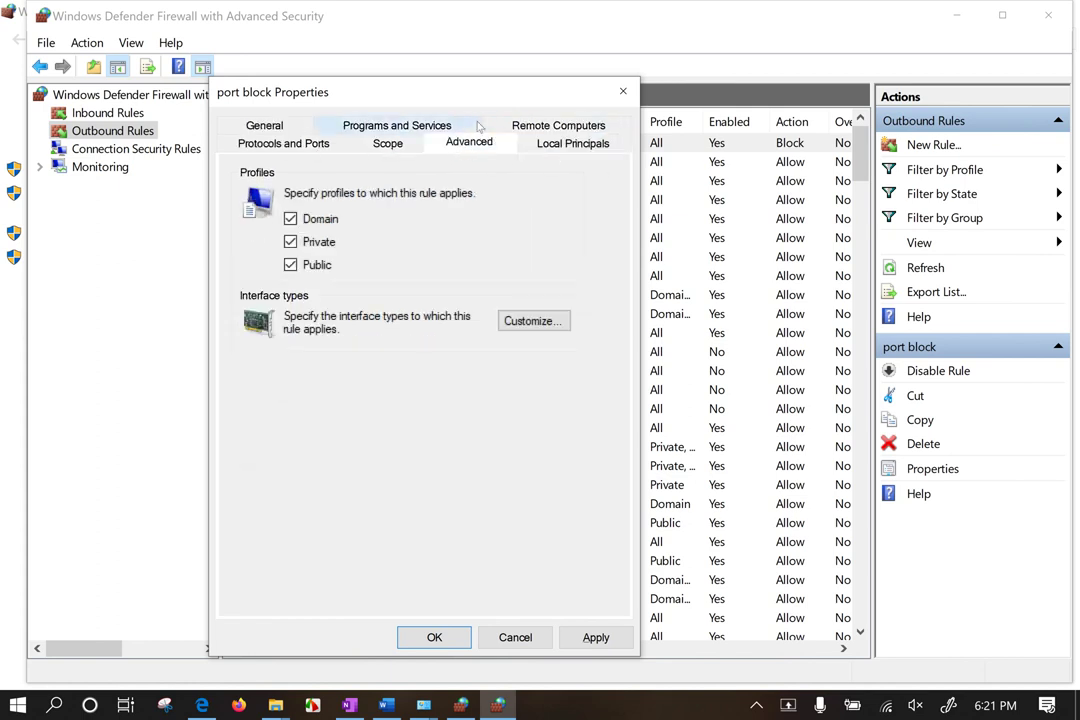
{"action": "left_click", "coordinate": [534, 321]}
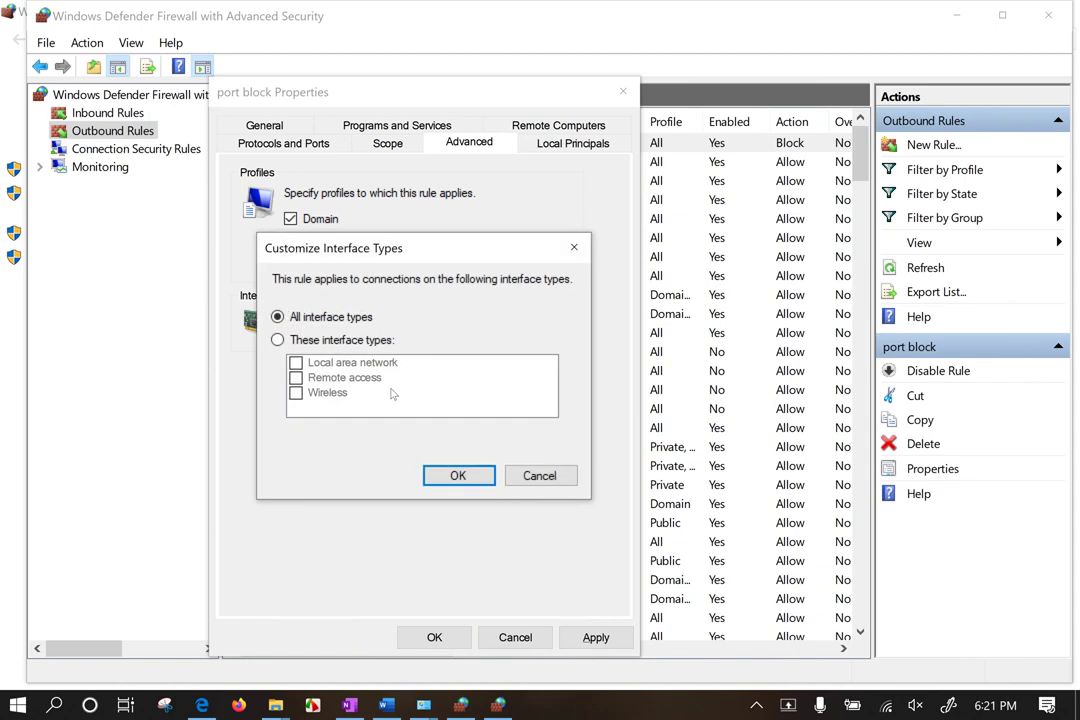
{"action": "left_click", "coordinate": [537, 476]}
{"action": "left_click", "coordinate": [385, 143]}
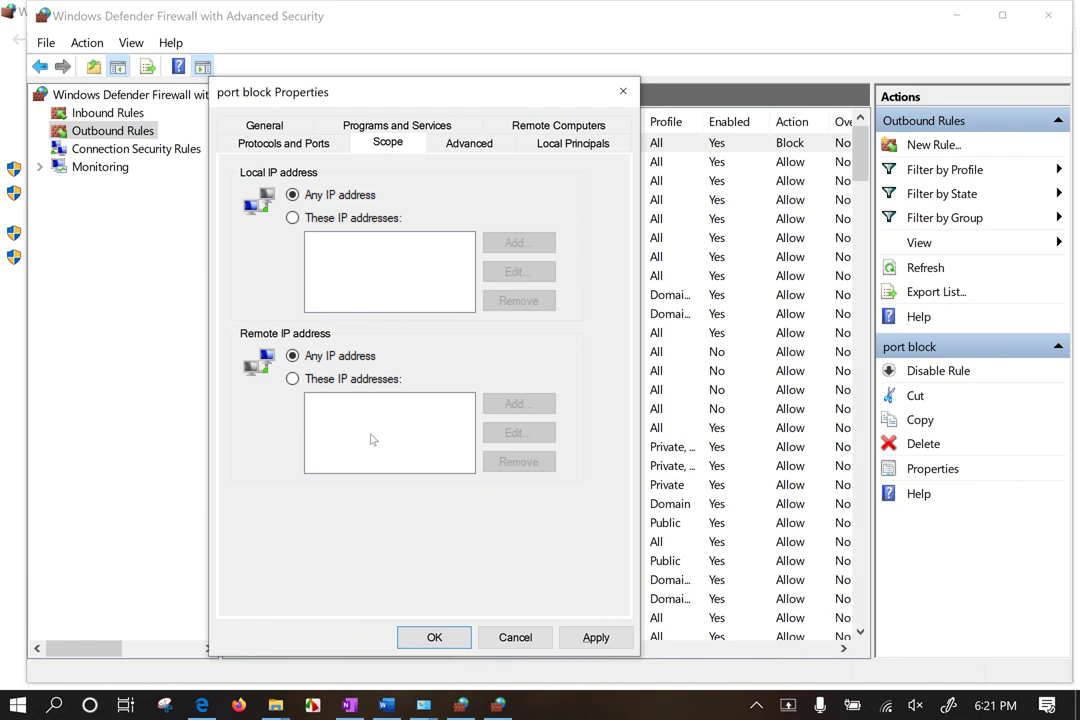
Step: Add a remote IP address range from 11.0.0.0 to 11.255.255.255
{"action": "left_click", "coordinate": [292, 378]}
{"action": "left_click", "coordinate": [505, 405]}
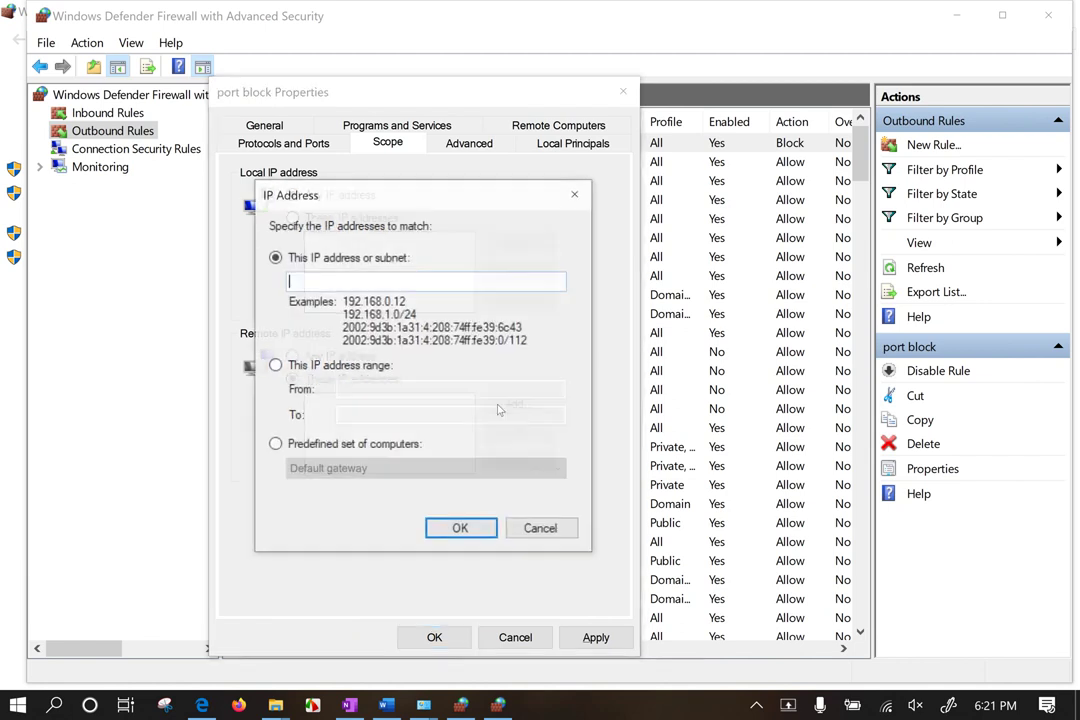
{"action": "type", "text": "8.8.8.8"}
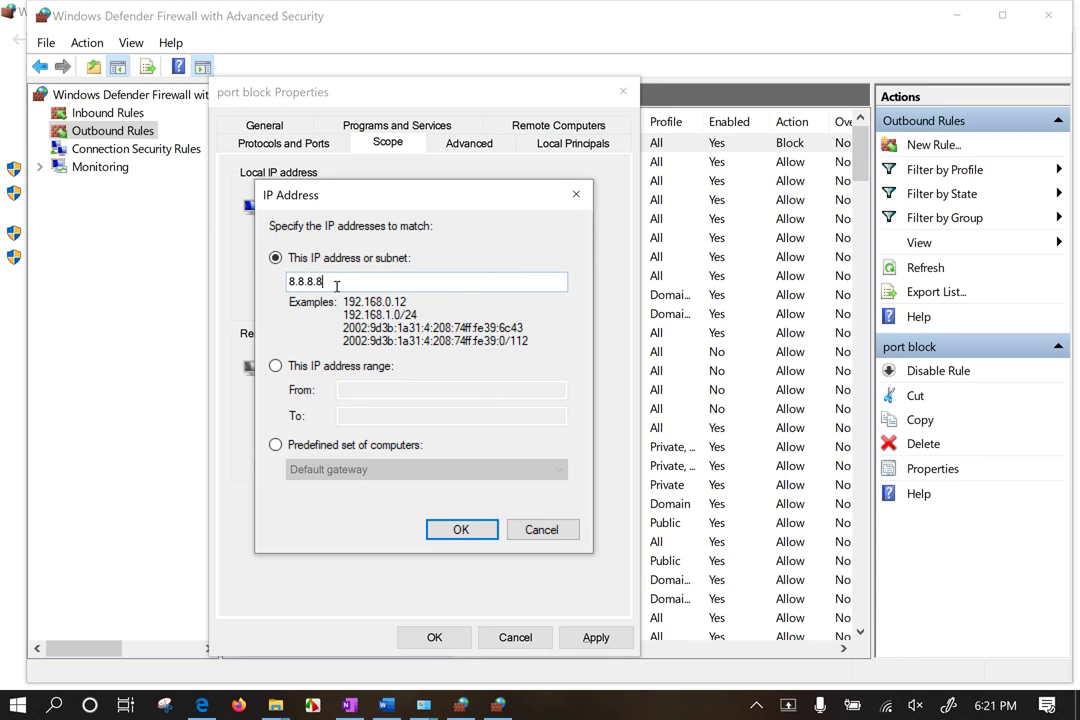
{"action": "left_click", "coordinate": [345, 370]}
{"action": "left_click", "coordinate": [368, 390]}
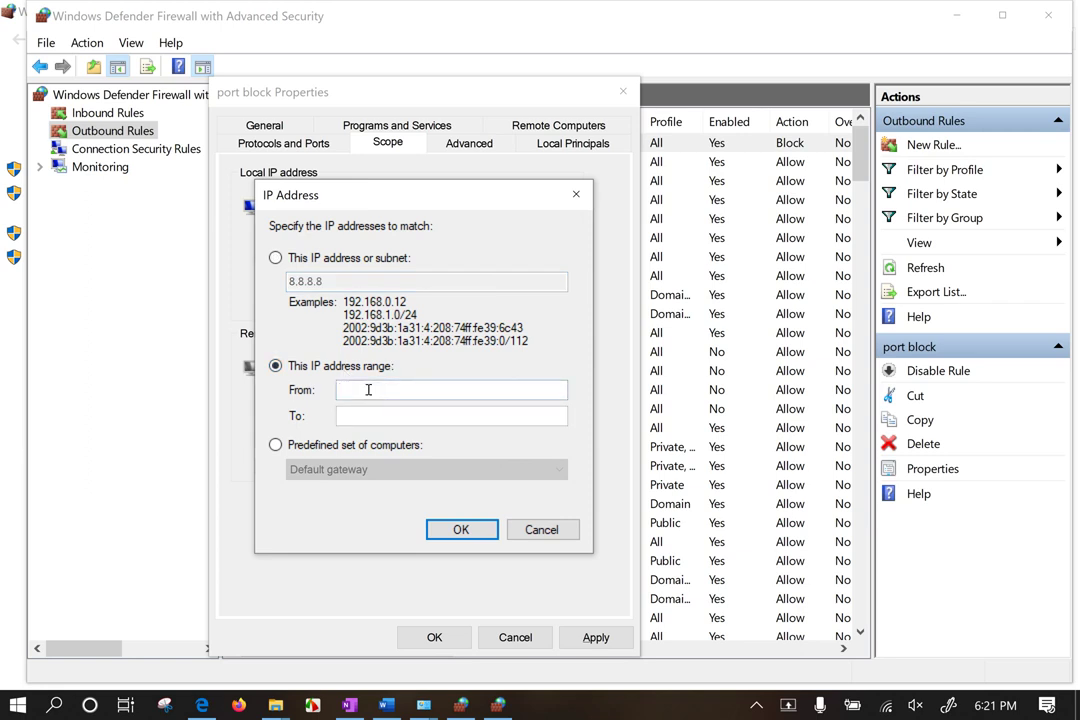
{"action": "type", "text": "11.0.0.0"}
{"action": "left_click", "coordinate": [399, 415]}
{"action": "type", "text": "11.255.255.255"}
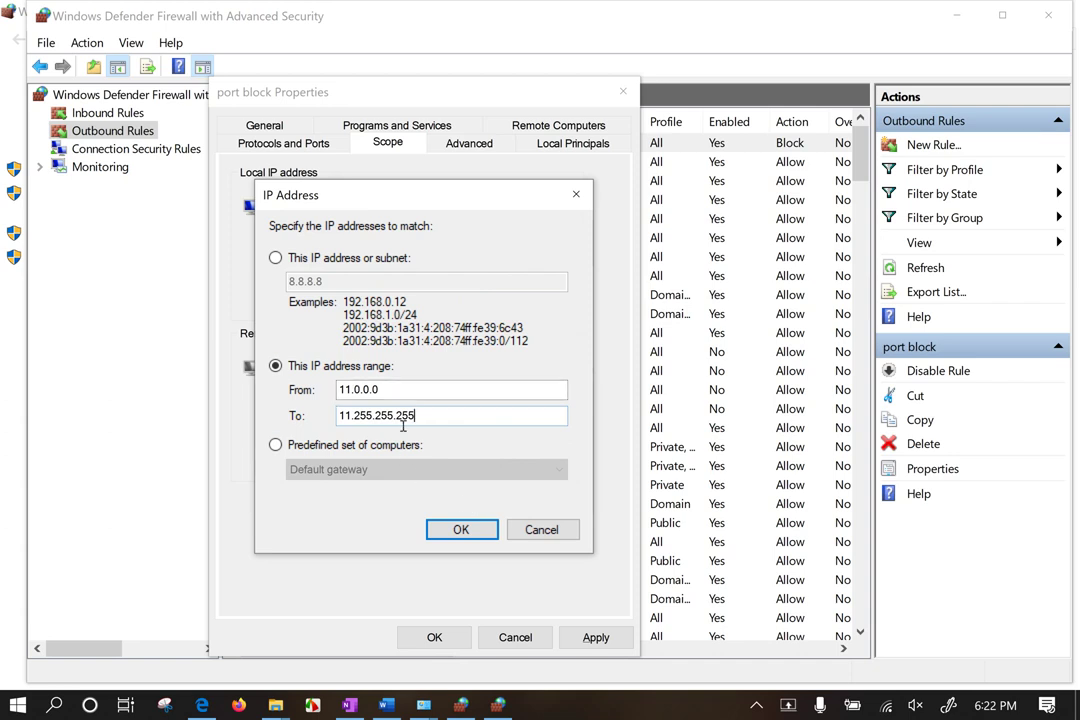
Step: Confirm the 11.0.0.0–11.255.255.255 remote range and apply the new scope
{"action": "double_click", "coordinate": [372, 389]}
{"action": "key", "text": "Tab"}
{"action": "key", "text": "Delete"}
{"action": "key", "text": "ctrl+z"}
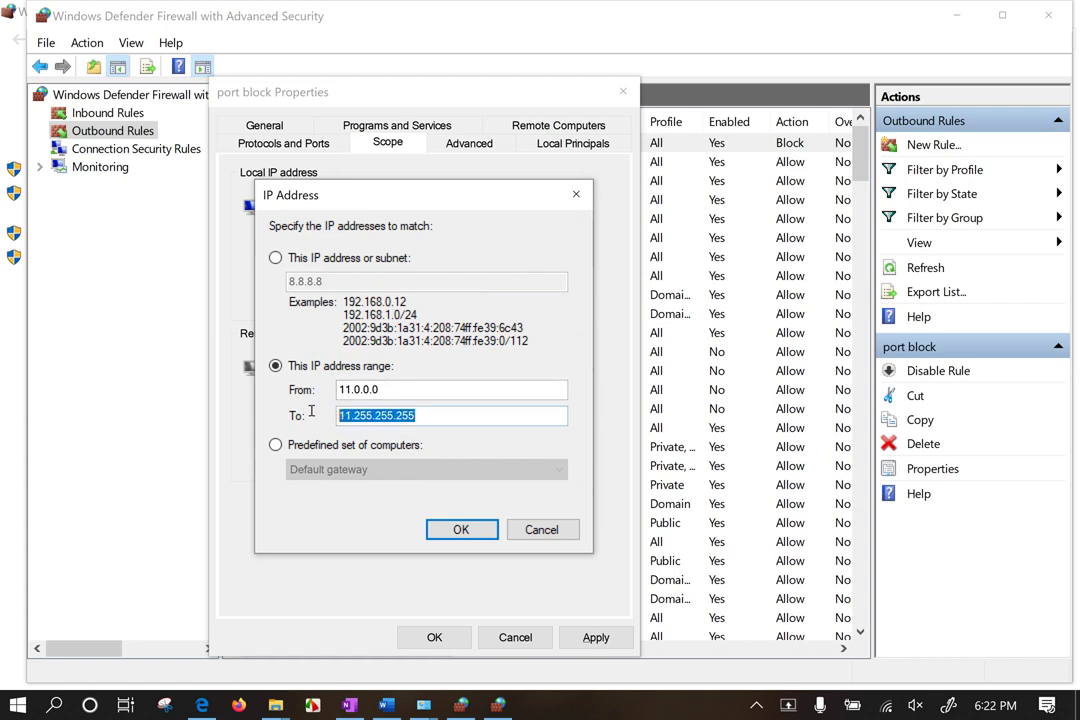
{"action": "left_click", "coordinate": [462, 530]}
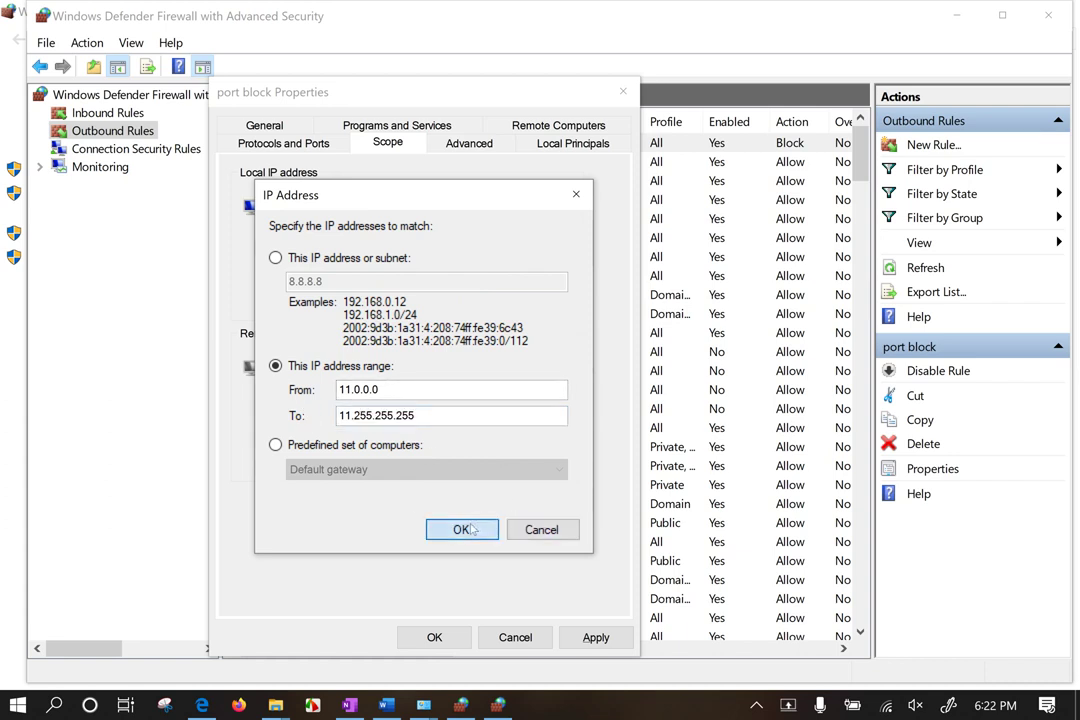
{"action": "left_click", "coordinate": [462, 530]}
{"action": "left_click", "coordinate": [392, 405]}
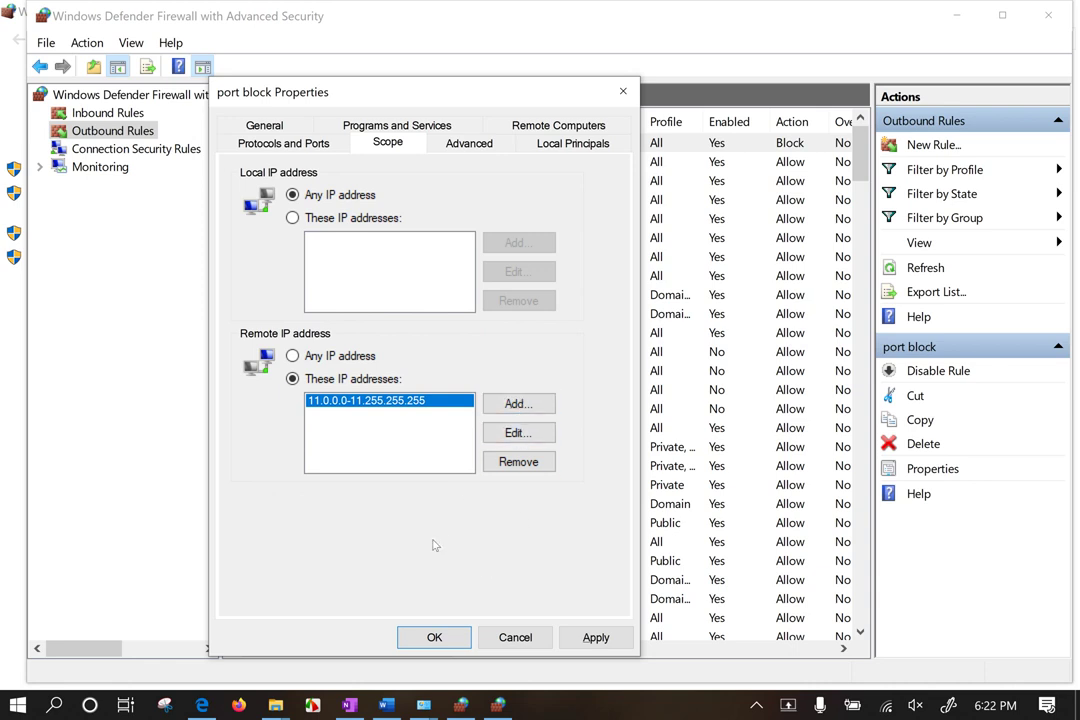
{"action": "left_click", "coordinate": [590, 636]}
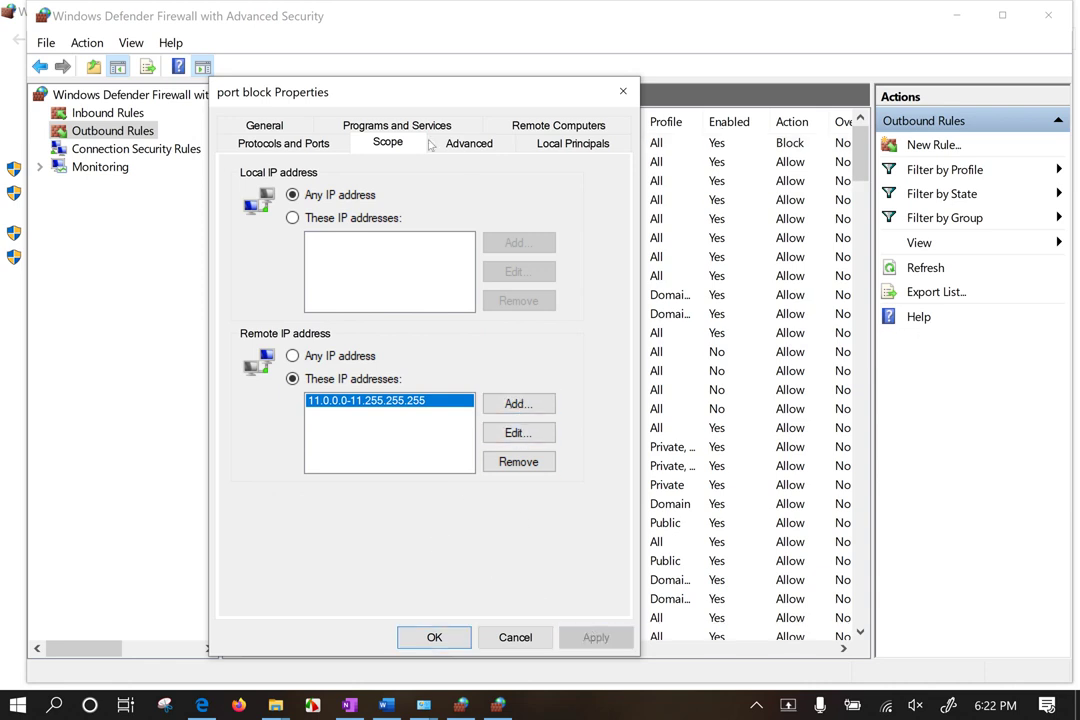
Step: Set the local port to specific port 5536, keeping remote port 443, then apply and close
{"action": "left_click", "coordinate": [310, 143]}
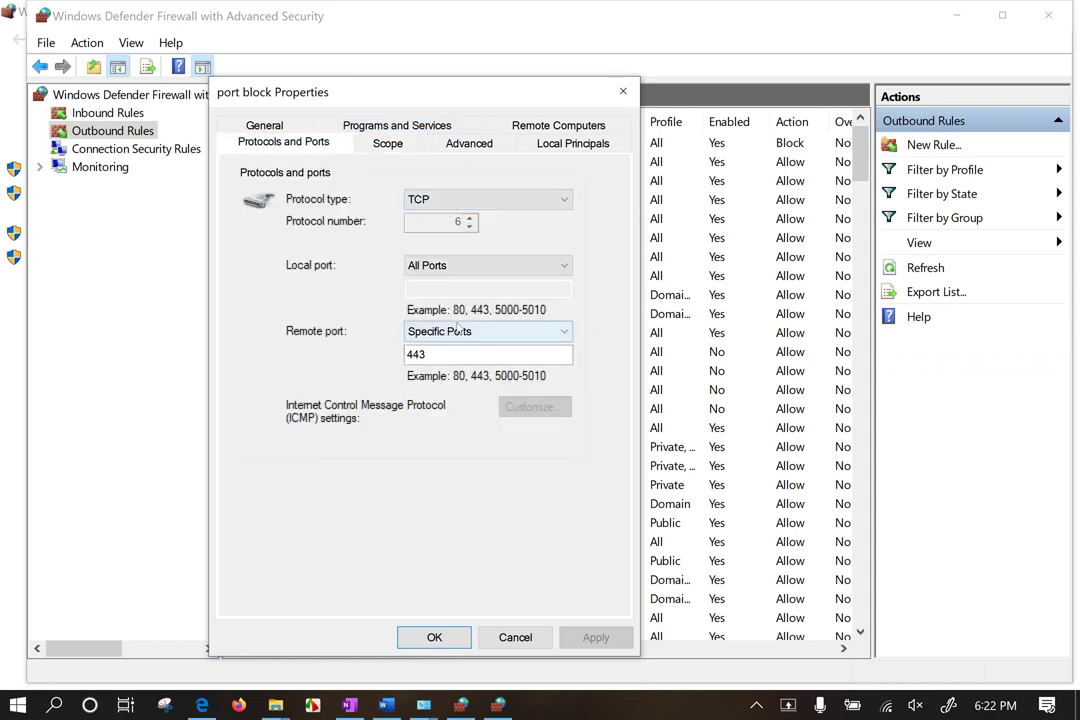
{"action": "left_click", "coordinate": [461, 266]}
{"action": "left_click", "coordinate": [459, 294]}
{"action": "left_click_drag", "start_coordinate": [429, 354], "coordinate": [390, 356]}
{"action": "left_click", "coordinate": [448, 290]}
{"action": "type", "text": "5536"}
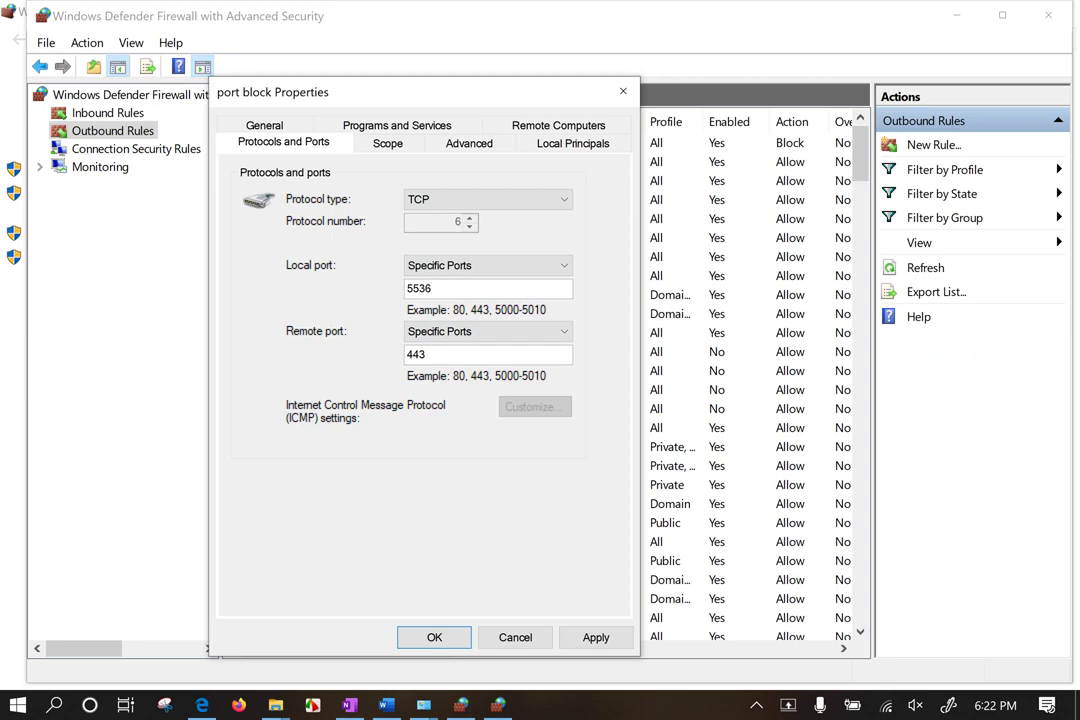
{"action": "left_click", "coordinate": [560, 635]}
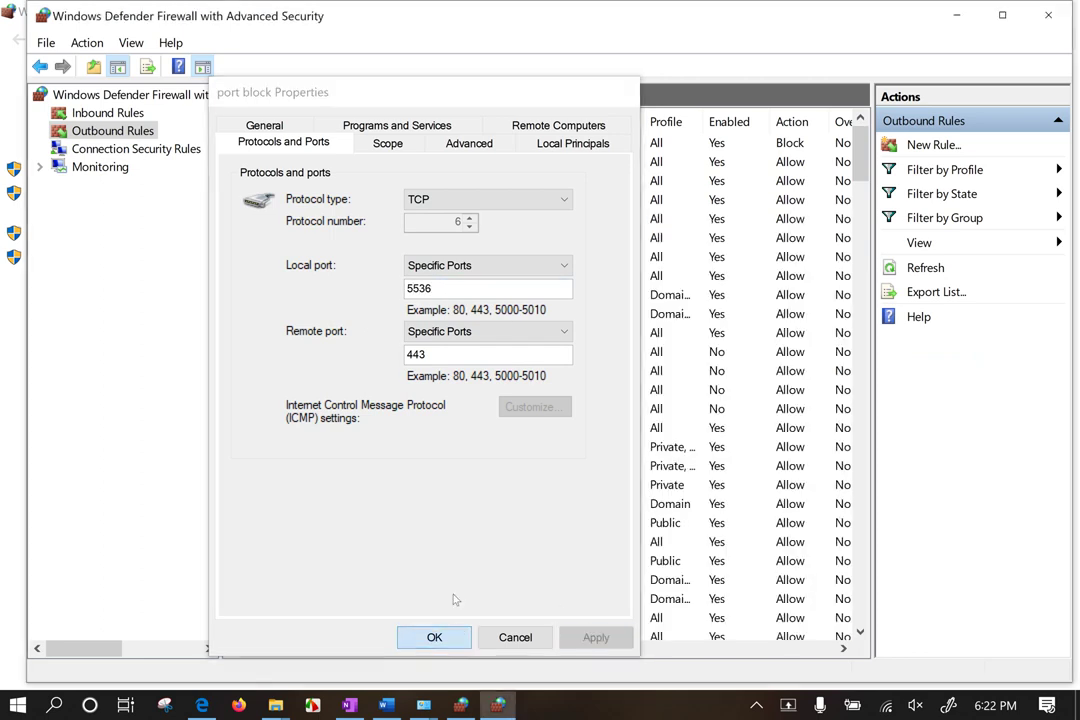
{"action": "left_click", "coordinate": [434, 637]}
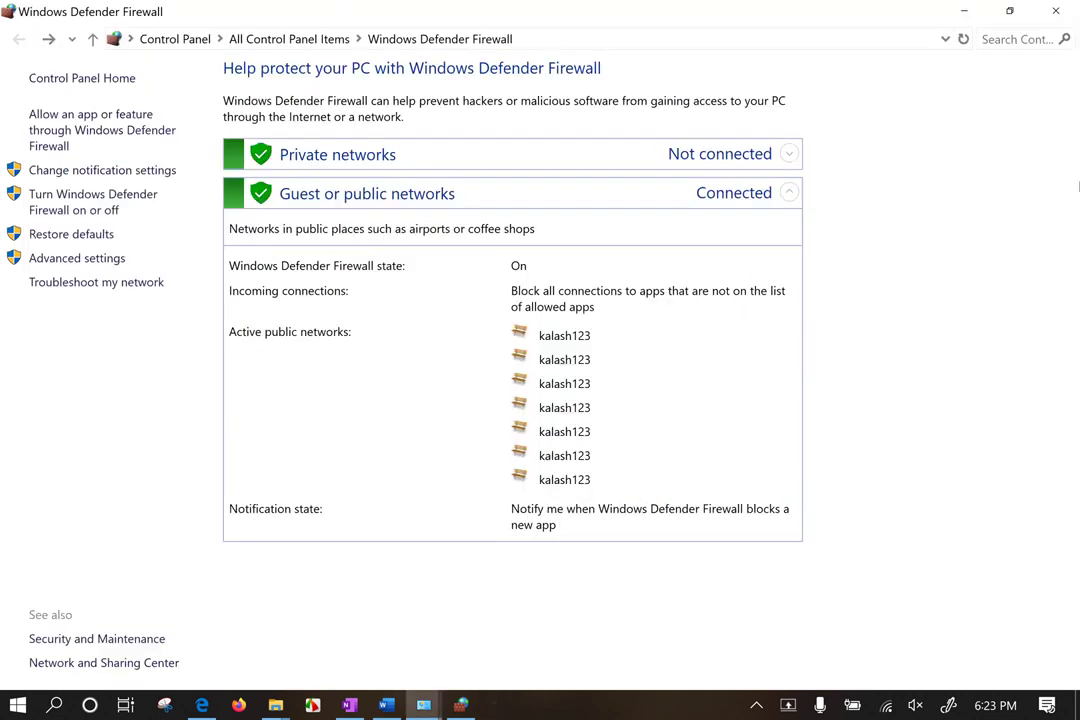
Step: Close the Windows Defender Firewall with Advanced Security console
{"action": "left_click", "coordinate": [1048, 15]}
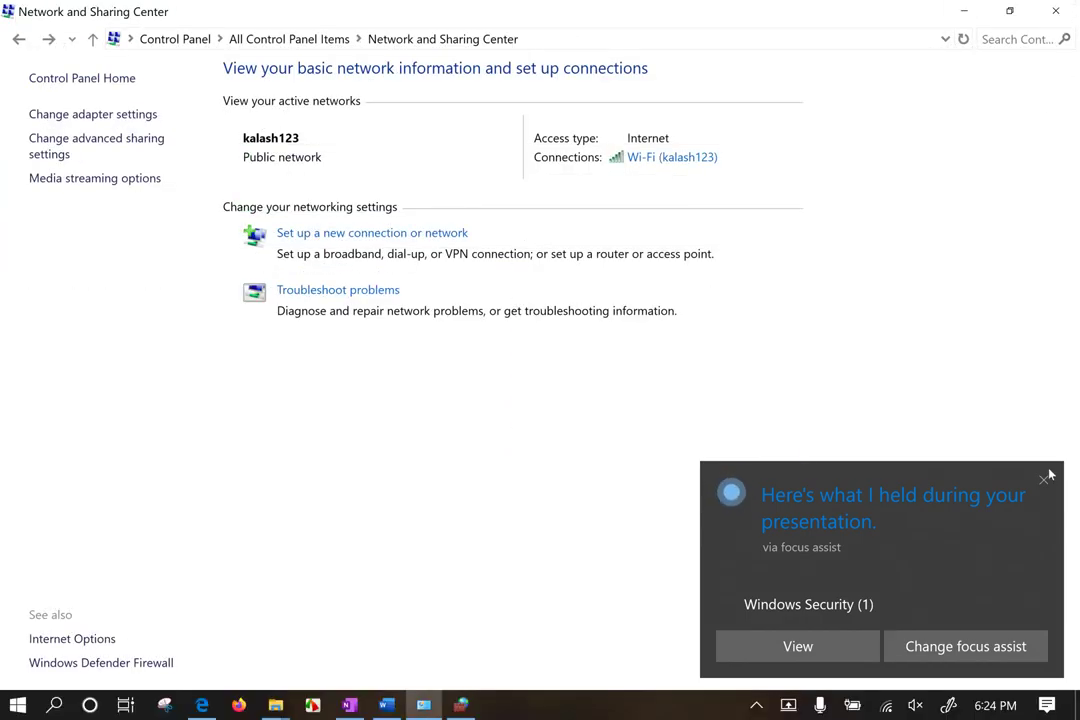
Step: Dismiss the focus assist notification, clear the windows away, and show the hidden taskbar icons
{"action": "left_click", "coordinate": [1050, 474]}
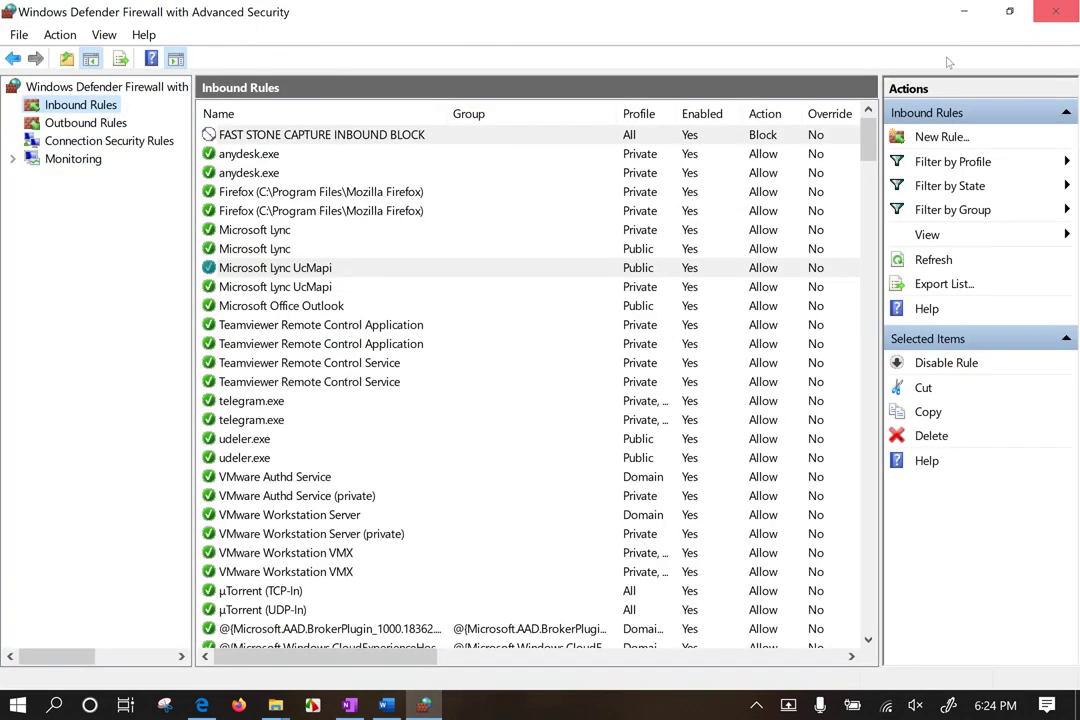
{"action": "left_click", "coordinate": [366, 141]}
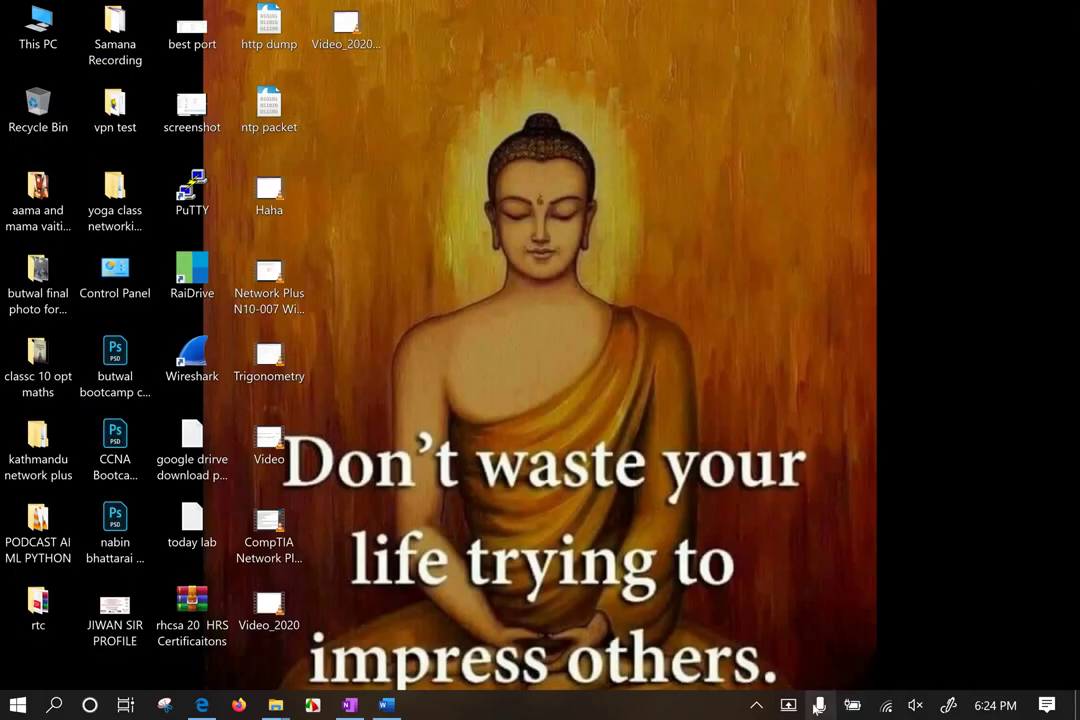
{"action": "left_click", "coordinate": [756, 705]}
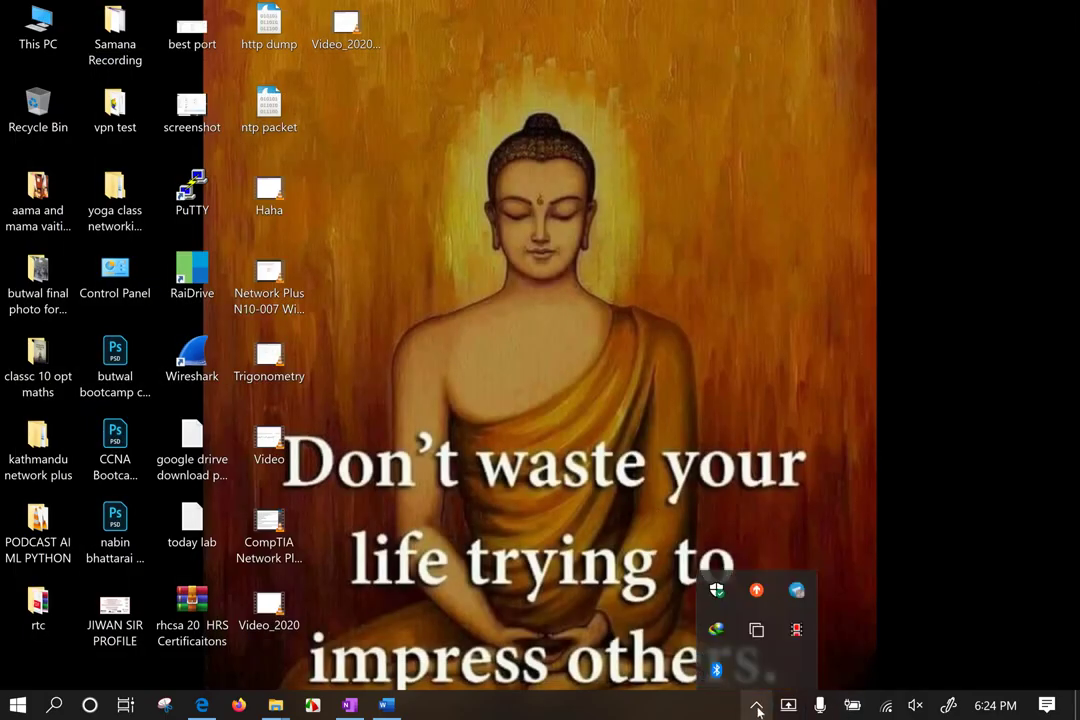